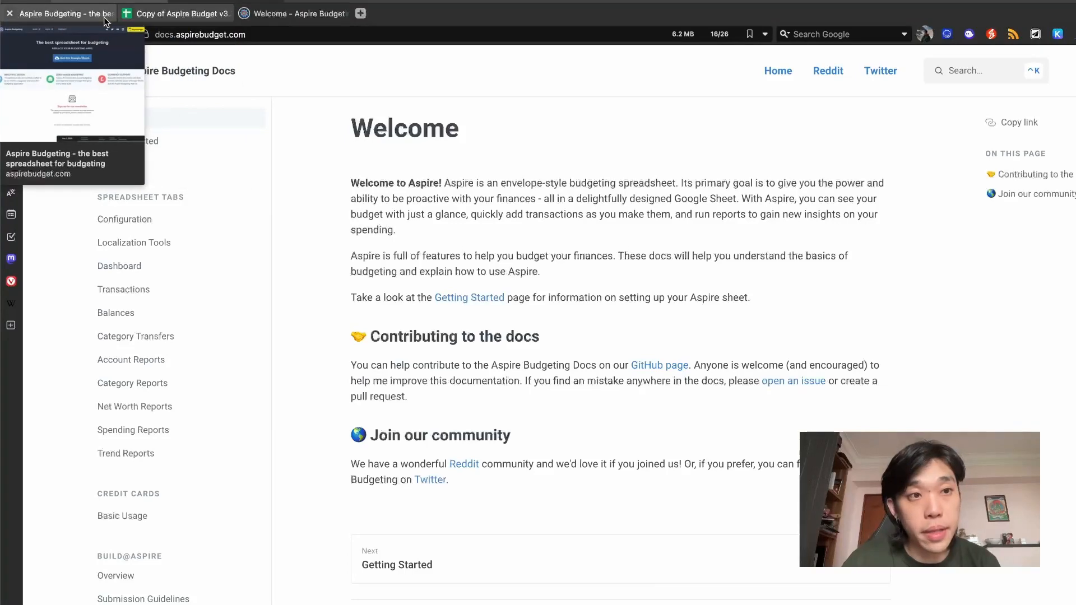
Close the Aspire Budgeting homepage and open the Configuration page of the Aspire docs.
middle_click(109, 12)
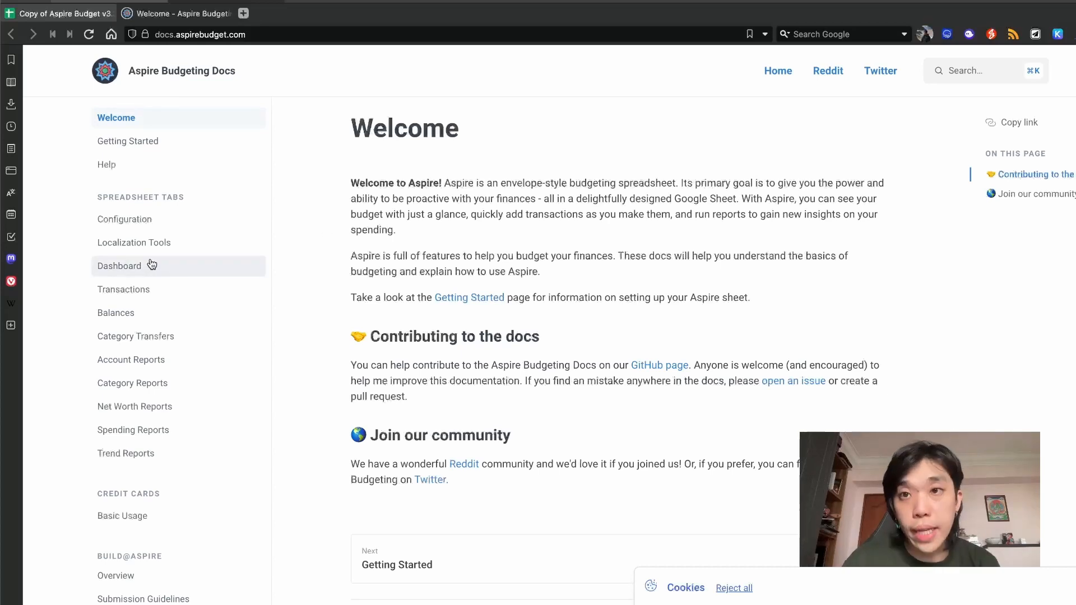
click(126, 224)
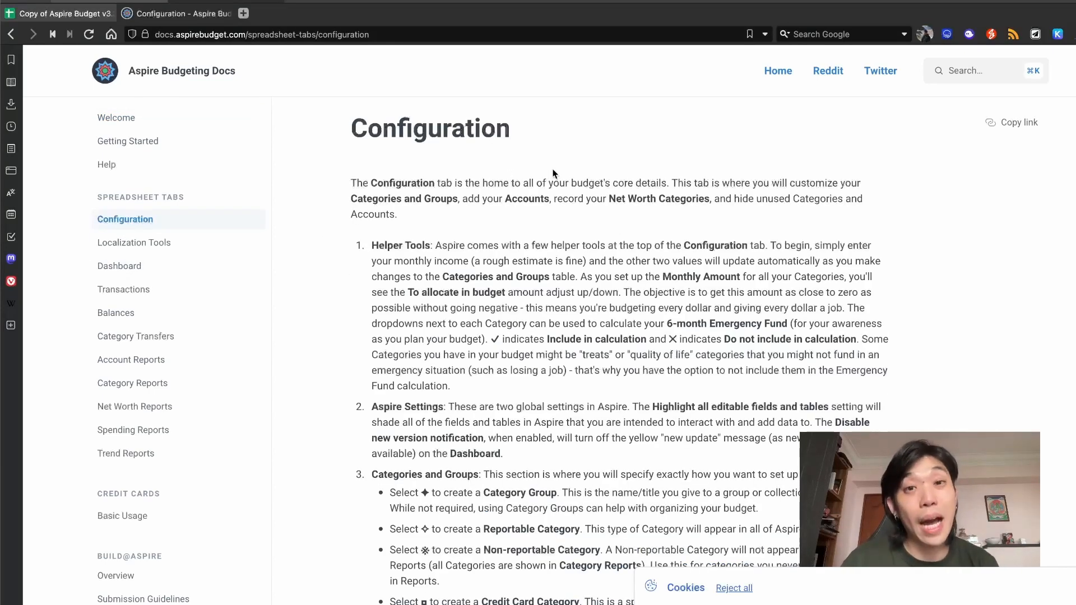
Return to the Aspire budget spreadsheet and examine the currency and date formats on the Localization Tools sheet.
click(49, 15)
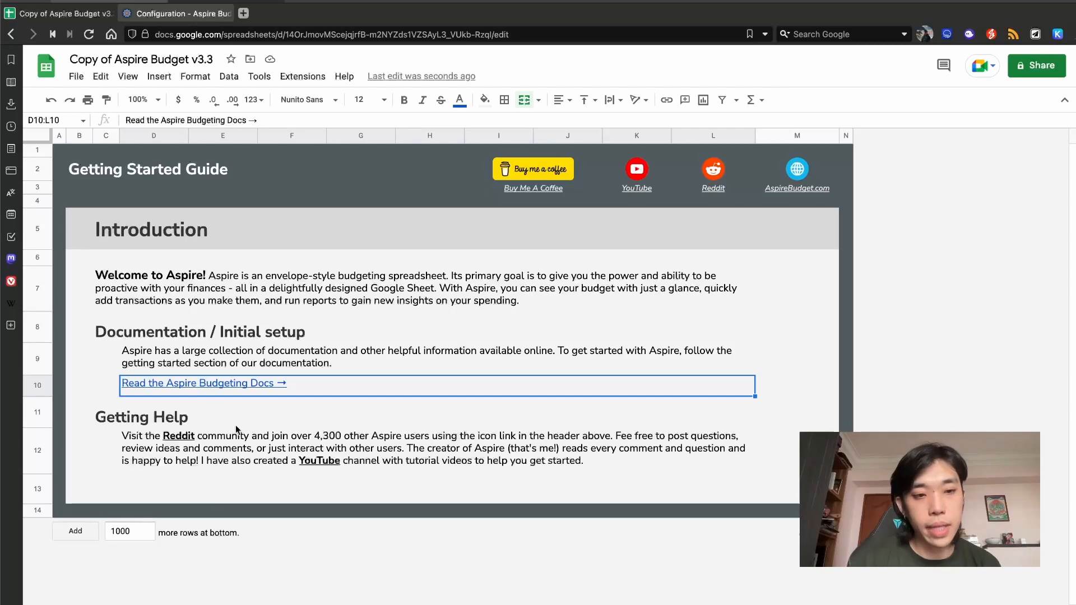
click(196, 604)
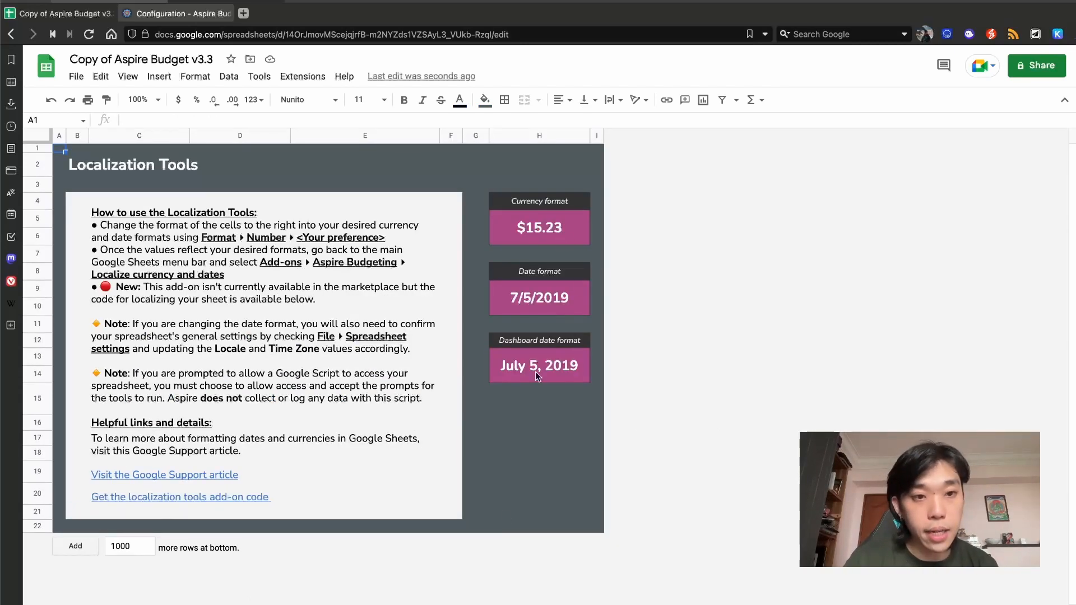
click(549, 294)
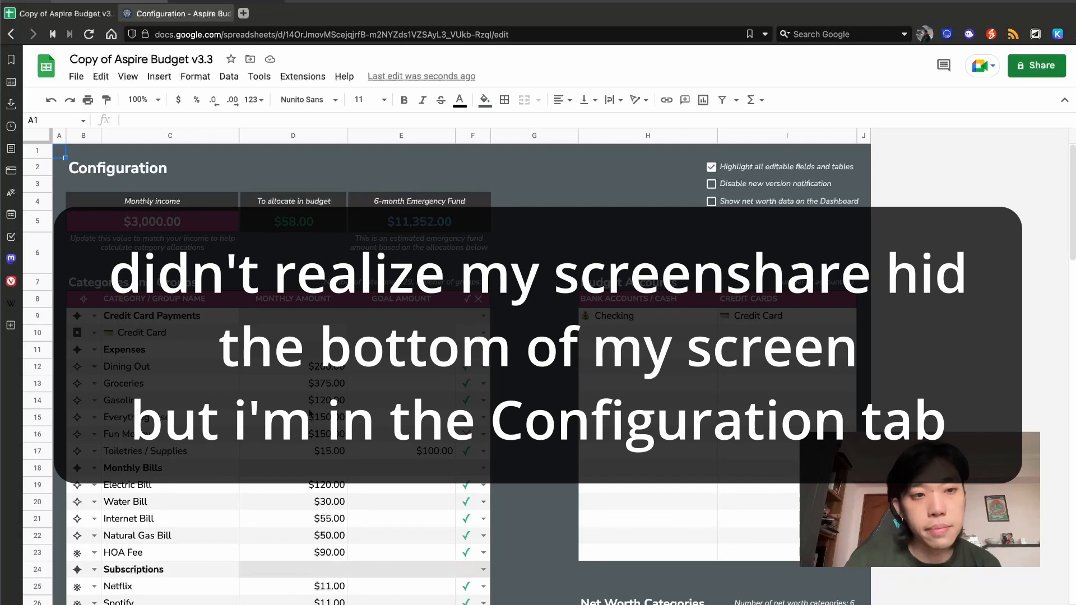
Examine the categories, groups and amounts on the Configuration sheet, including the Credit Card category under Credit Card Payments.
scroll(309, 413, down, 2)
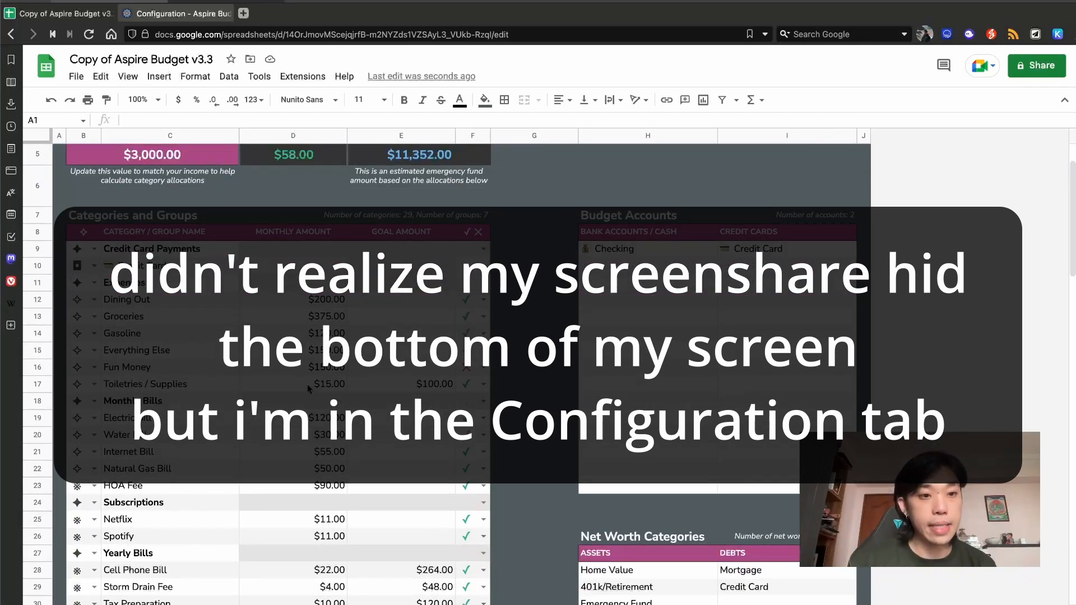
scroll(248, 333, down, 2)
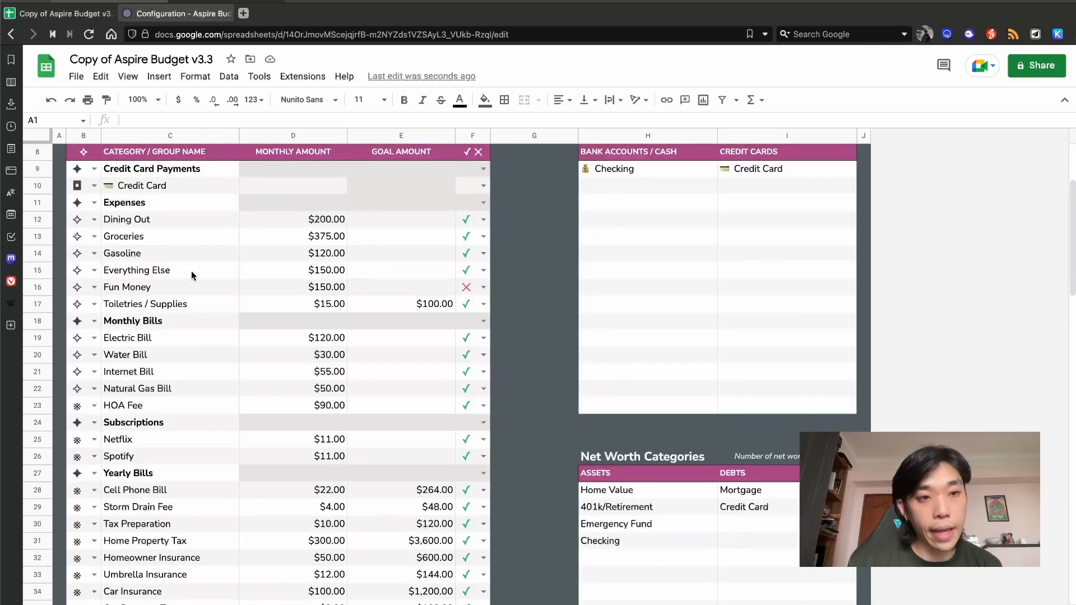
scroll(209, 513, down, 2)
scroll(209, 513, up, 2)
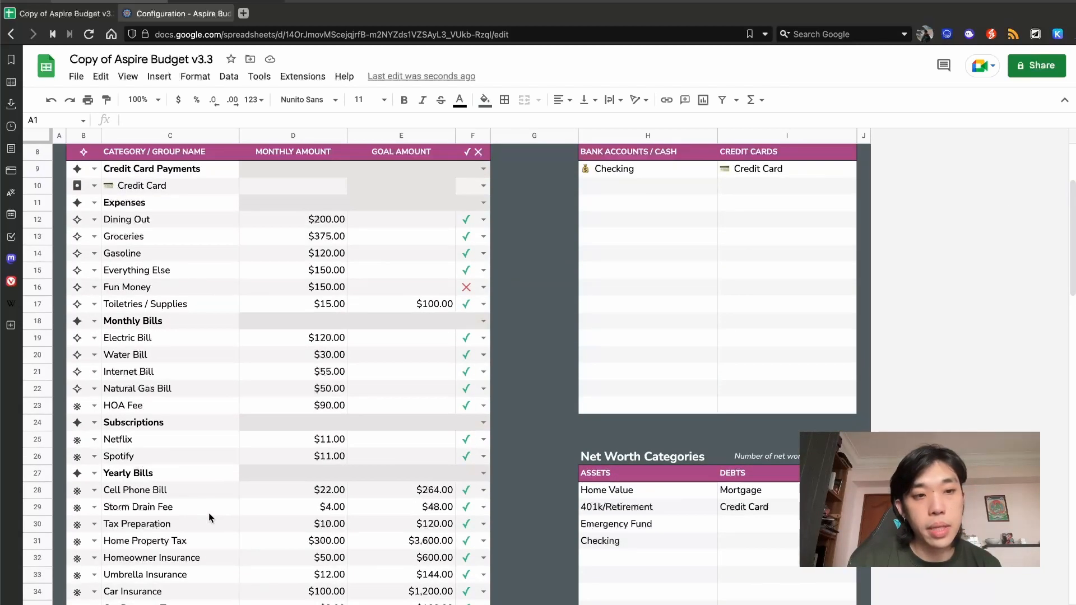
scroll(209, 512, up, 3)
click(112, 319)
scroll(67, 447, down, 1)
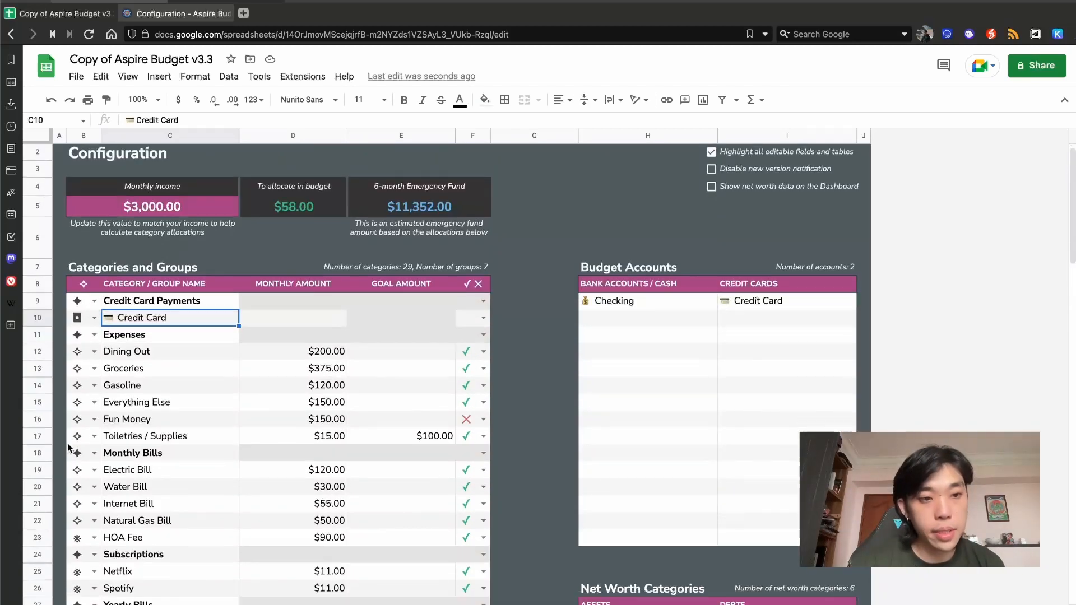
scroll(94, 485, down, 1)
Read the Credit Card Category explanation on the docs' Configuration page and open its Credit Cards link in a new tab.
click(185, 14)
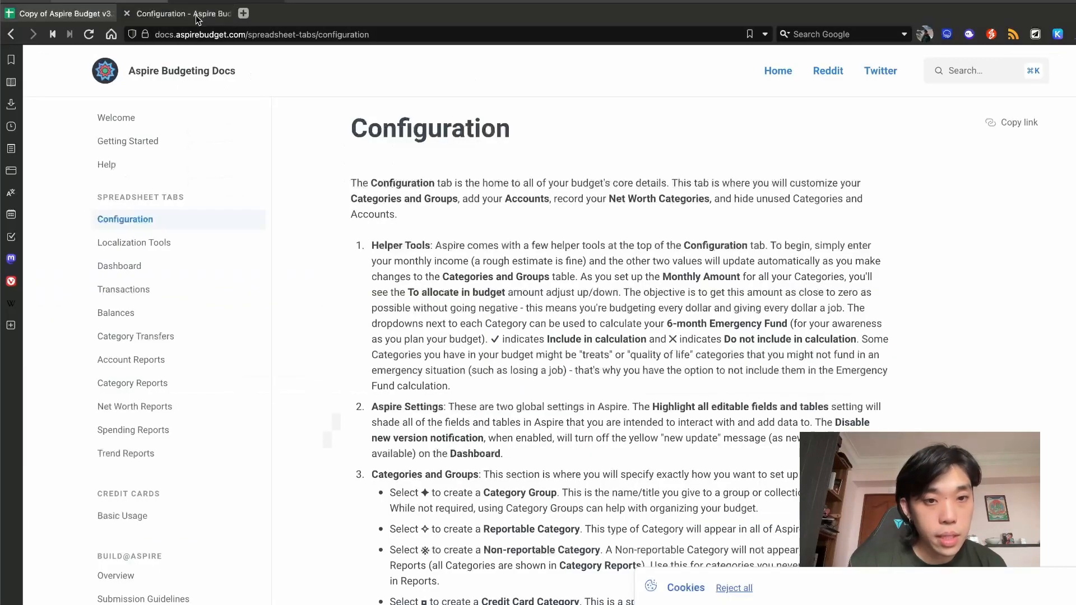
scroll(486, 508, down, 3)
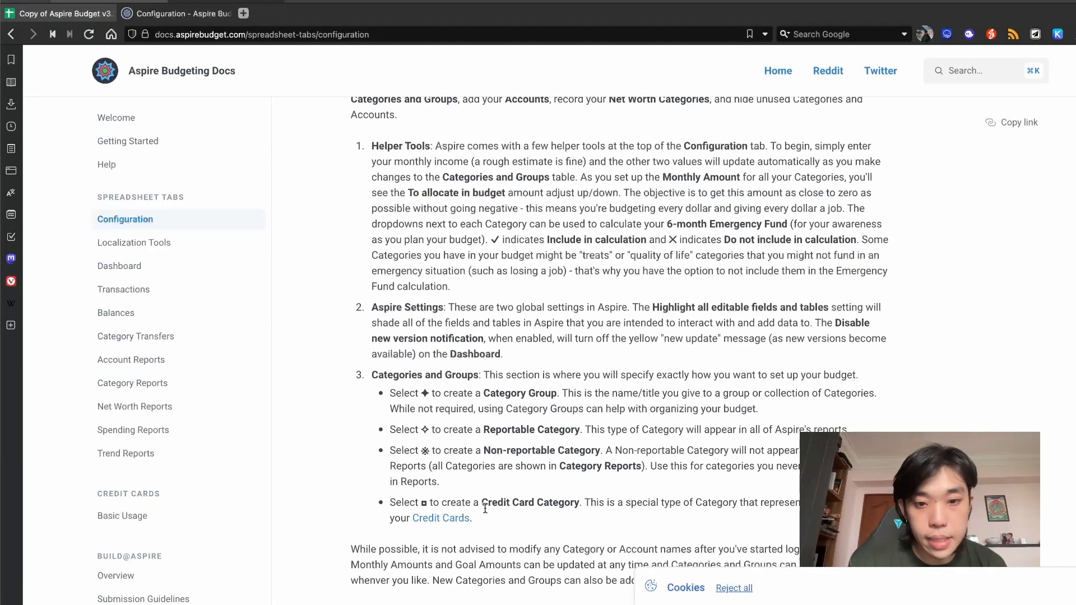
drag(454, 502, 512, 503)
click(704, 503)
click(530, 503)
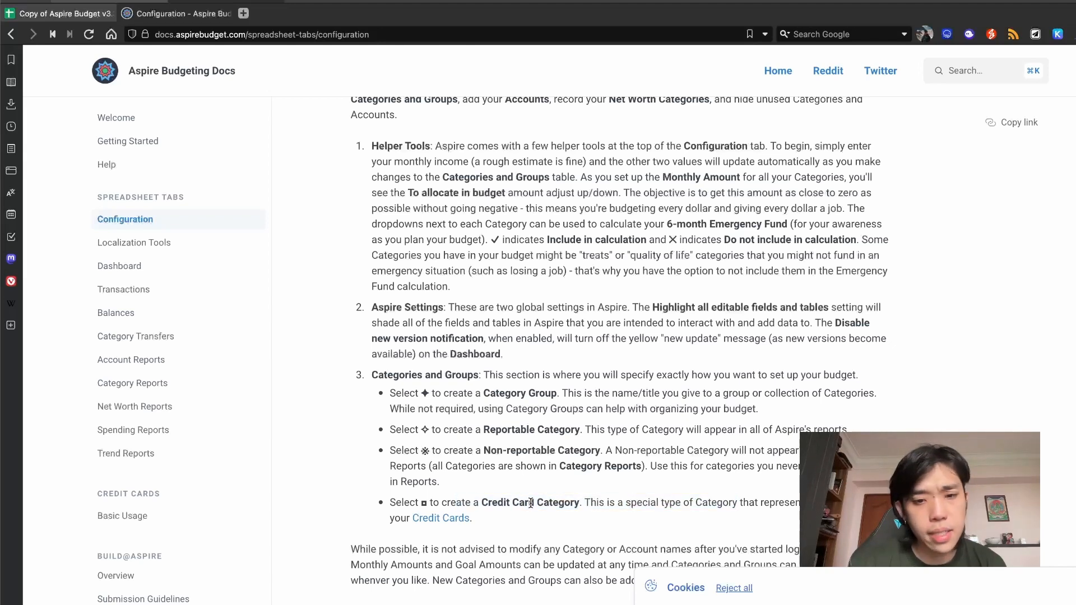
right_click(455, 519)
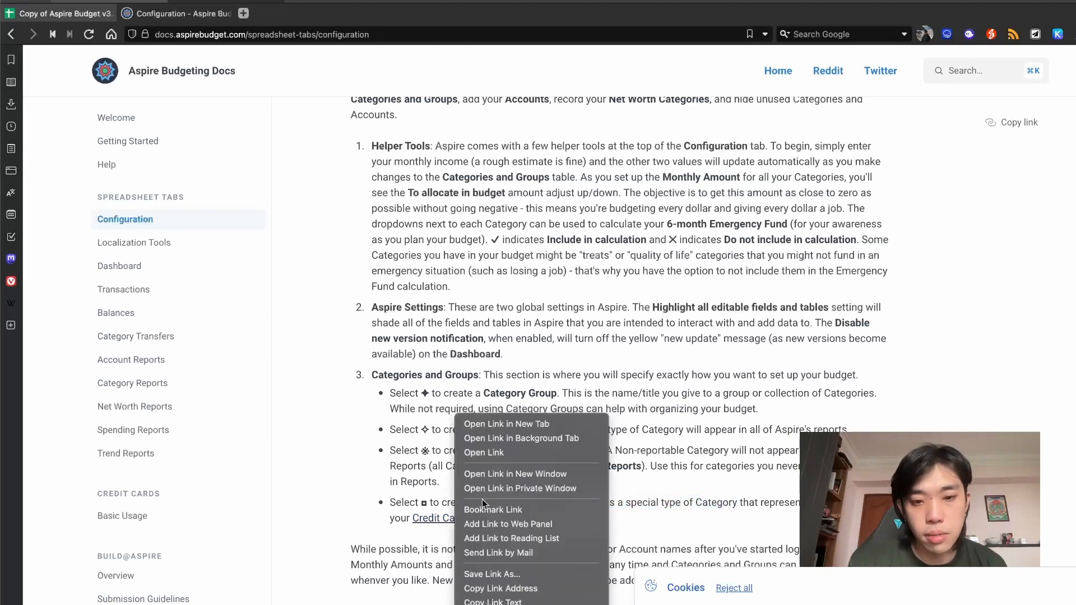
click(524, 426)
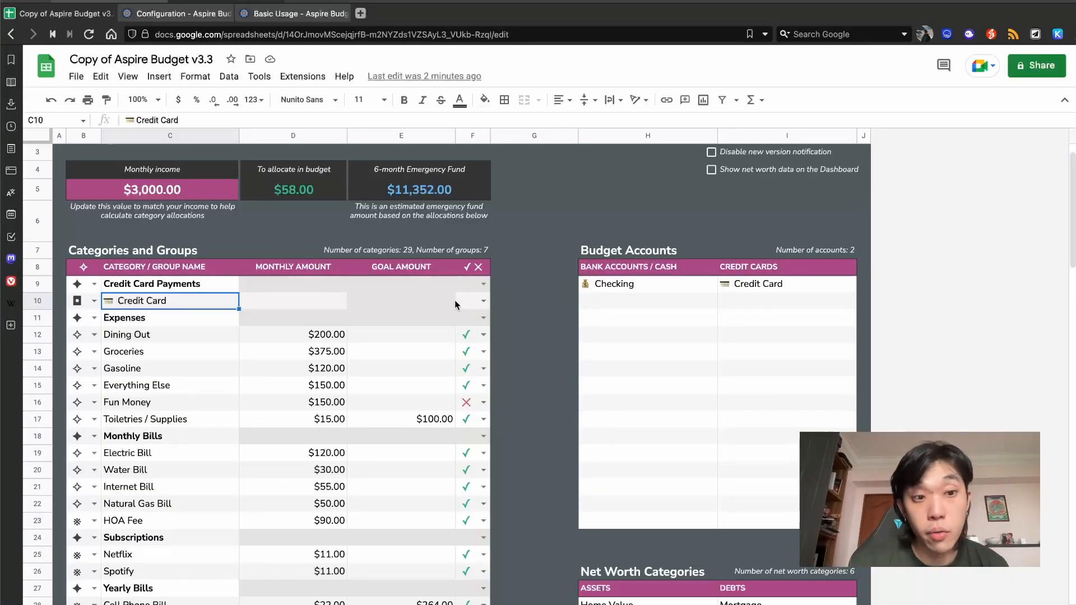
Clear the Credit Card Payments group and its Credit Card category, including their symbols, from rows 9 and 10 of the Configuration sheet.
drag(150, 287, 153, 297)
key(Left)
key(shift+Right)
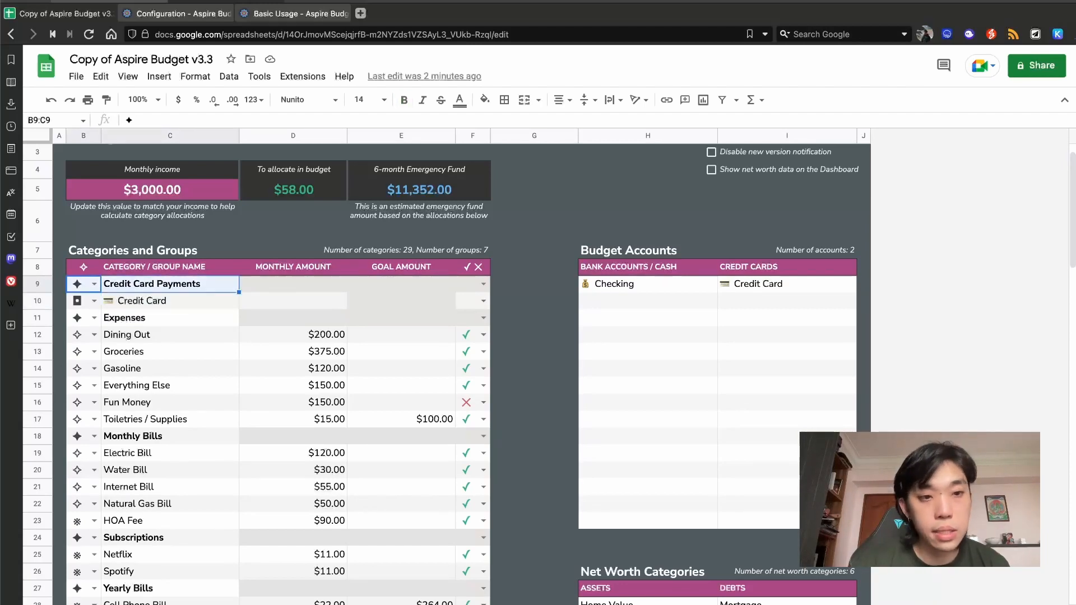
key(shift+Down)
key(Delete)
key(Down)
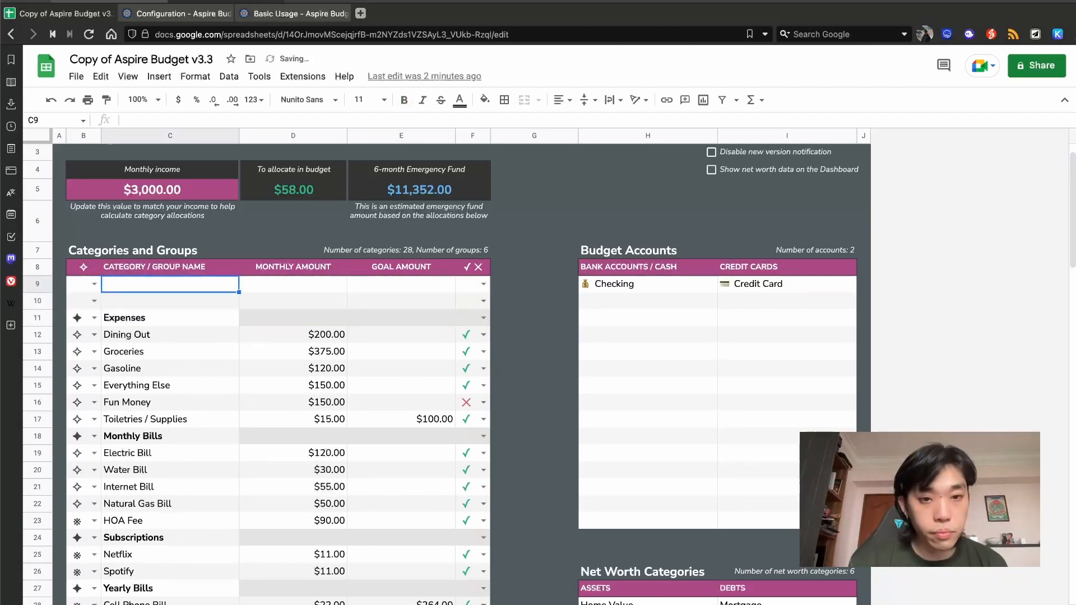
Copy the category table range B11:F45, from the Expenses group down to the row below Giving's last category.
key(Right)
key(Right)
key(Right)
key(Right)
key(Up)
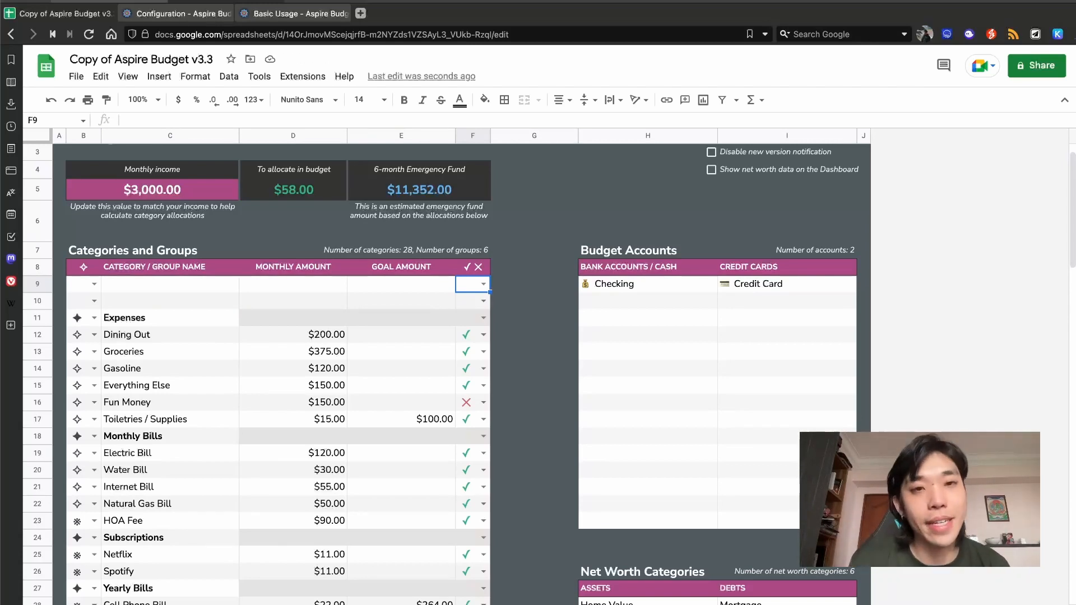
key(Left)
key(Left)
key(Left)
key(Left)
key(Down)
key(Down)
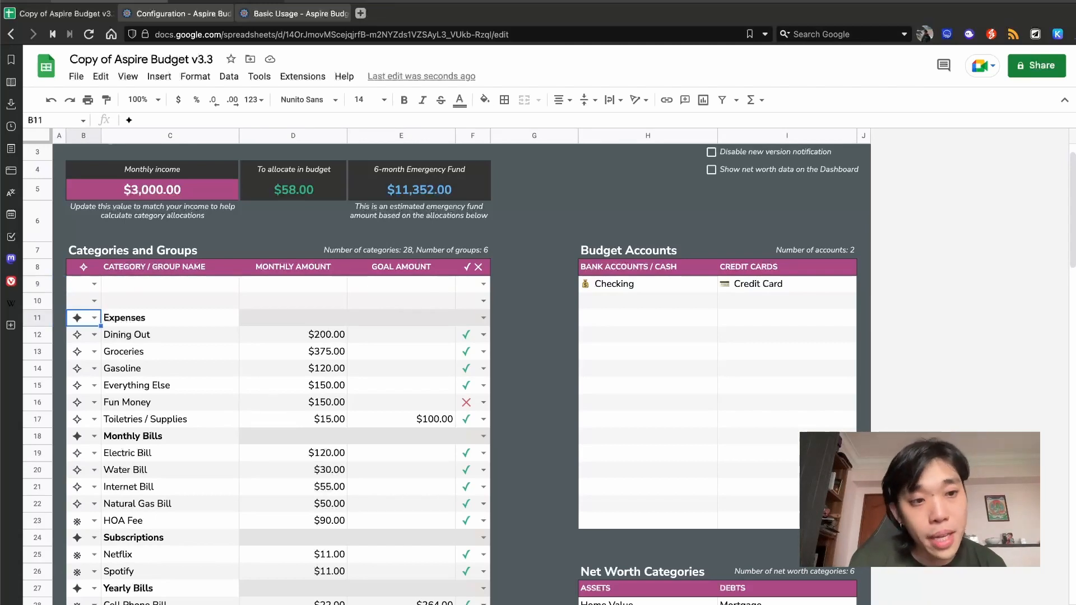
key(shift+Right)
key(shift+Right)
key(shift+Right)
key(shift+Right)
key(shift+Down)
key(shift+Down)
key(shift+Down)
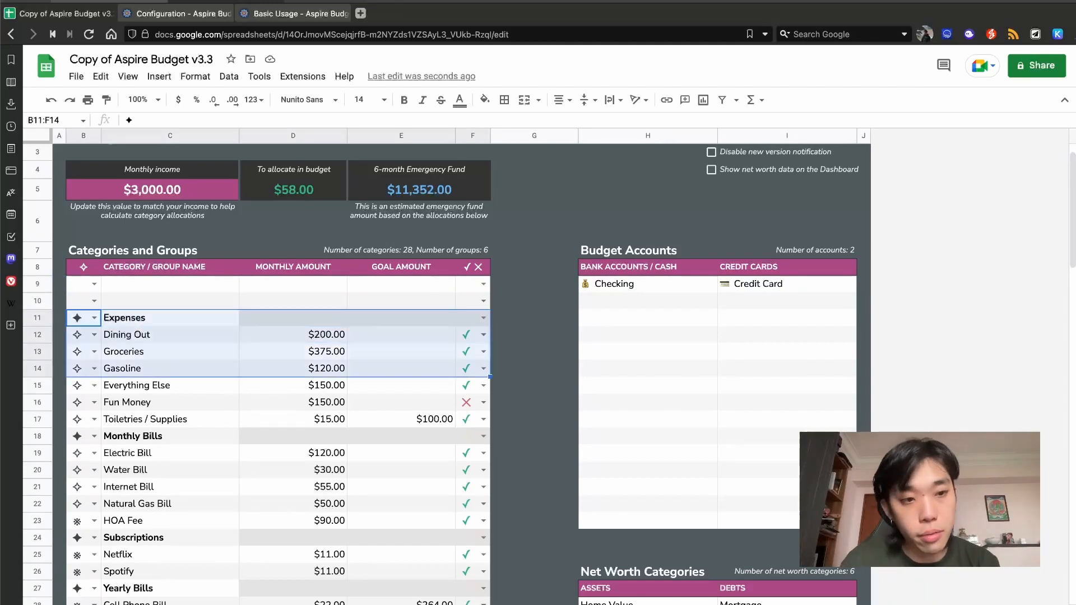
key(shift+Down)
key(shift+Down)
key(shift+Down)
key(shift+Down)
key(shift+Down)
key(shift+Down)
key(shift+Down)
key(shift+Down)
key(shift+Down)
key(shift+Down)
key(shift+Down)
key(shift+Down)
key(shift+Down)
key(shift+Down)
key(shift+Down)
key(shift+Down)
key(shift+Down)
key(shift+Down)
key(shift+Down)
key(shift+Down)
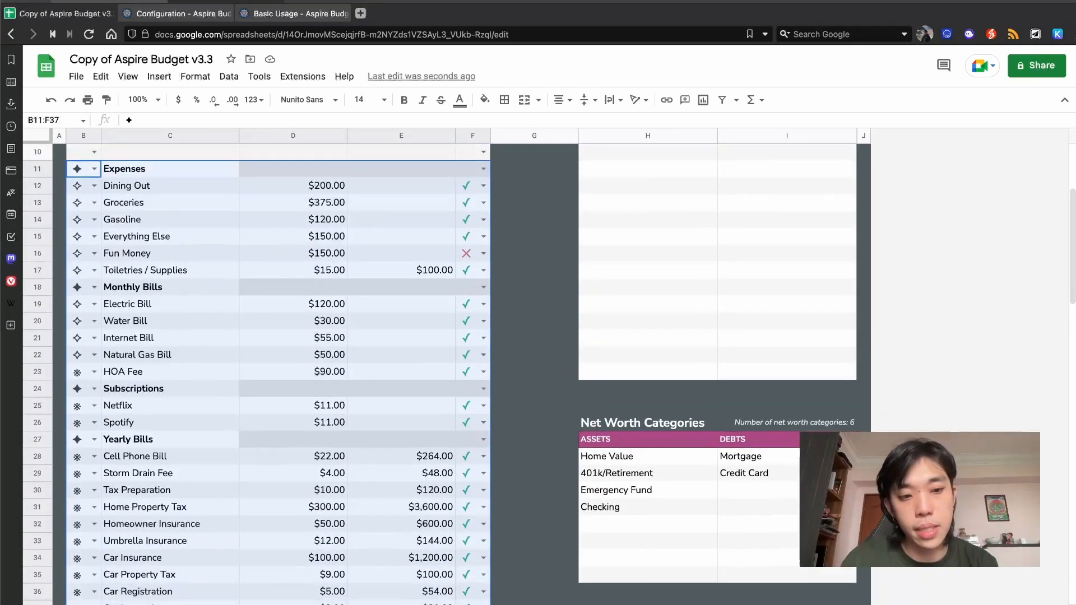
key(shift+Down)
key(shift+Down)
key(shift+Down)
key(shift+Down)
key(shift+Down)
key(shift+Down)
key(shift+Down)
key(shift+Down)
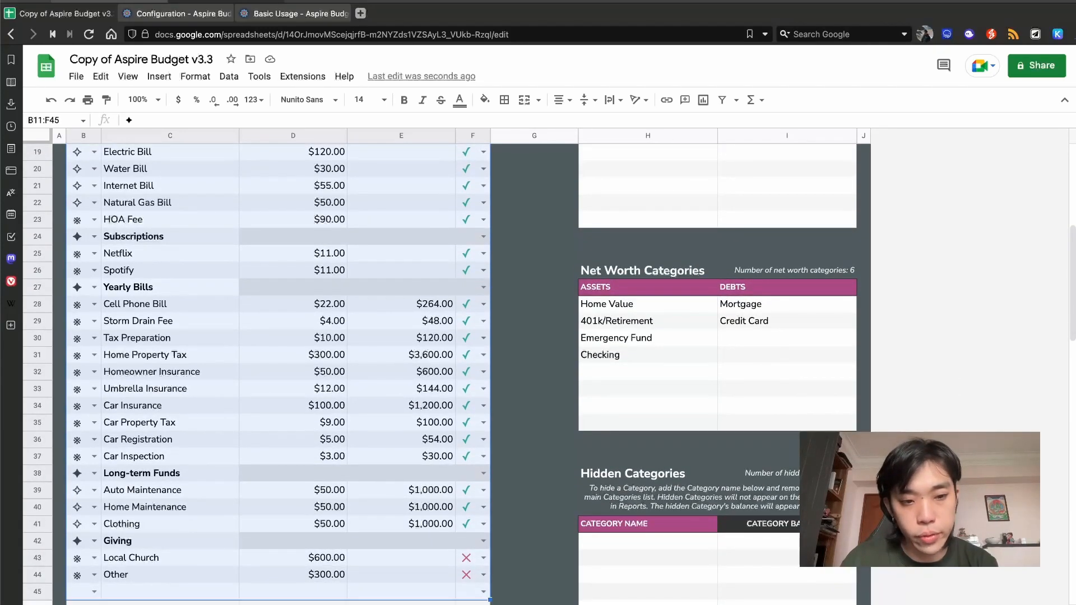
key(ctrl+c)
Paste the copied category rows starting at B9 so the table fills the two empty rows under its header.
key(Up)
key(Up)
key(Up)
key(Up)
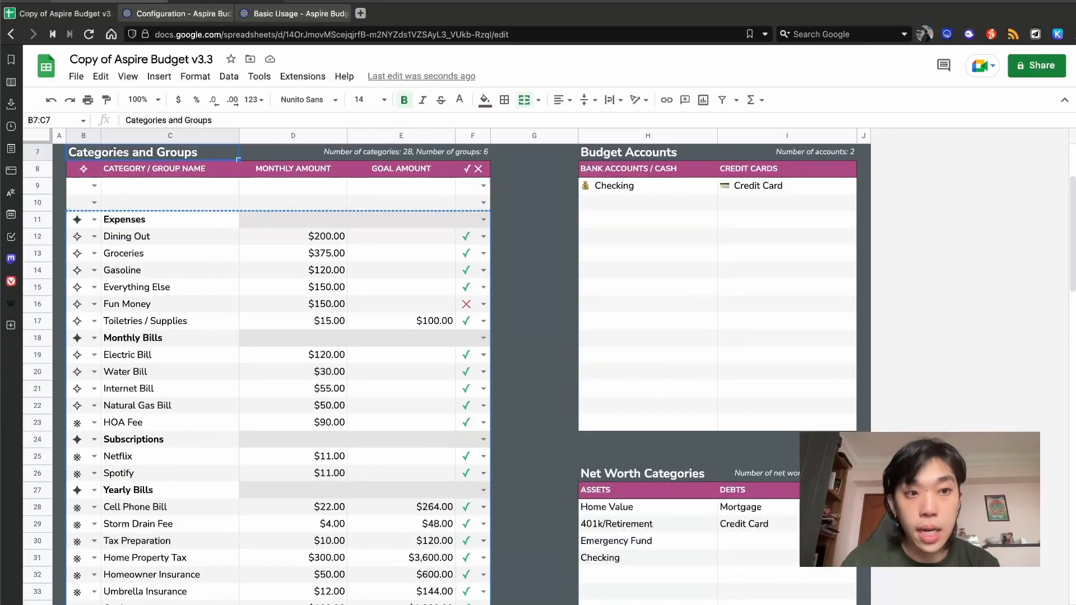
key(Down)
key(Down)
key(ctrl+v)
Rename the Dining Out category to Food and set its monthly amount to 500, matching the food entry in the categories spreadsheet.
key(Down)
key(Right)
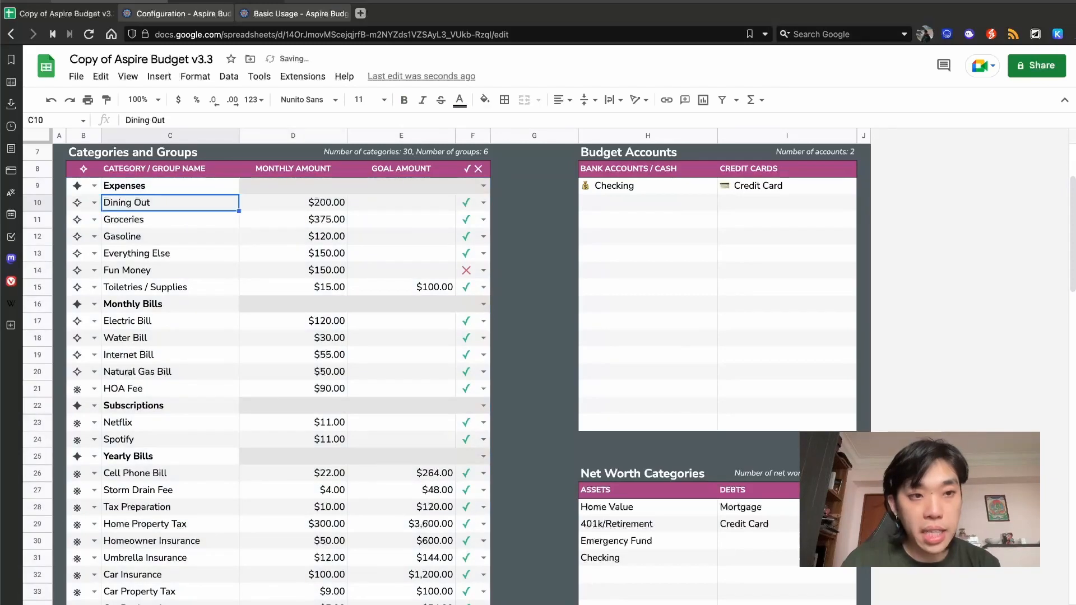
key(Up)
key(Down)
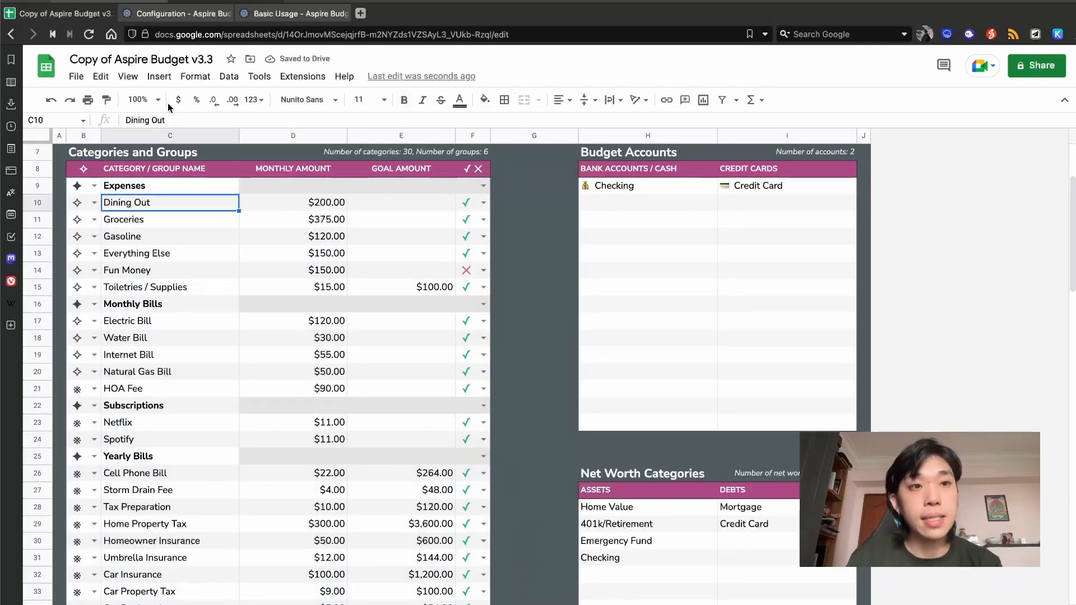
click(109, 1)
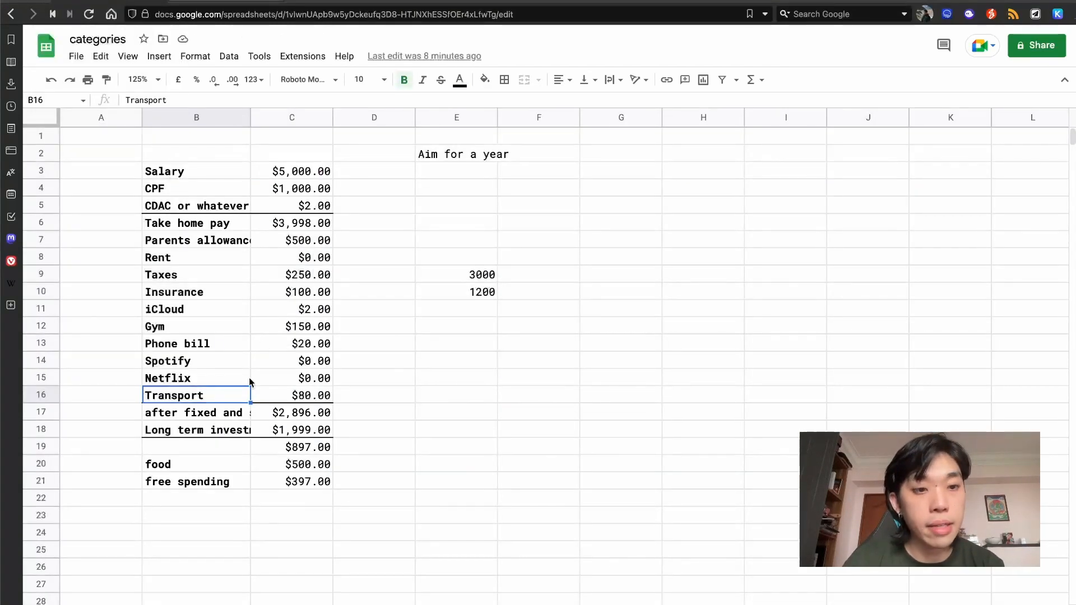
click(270, 461)
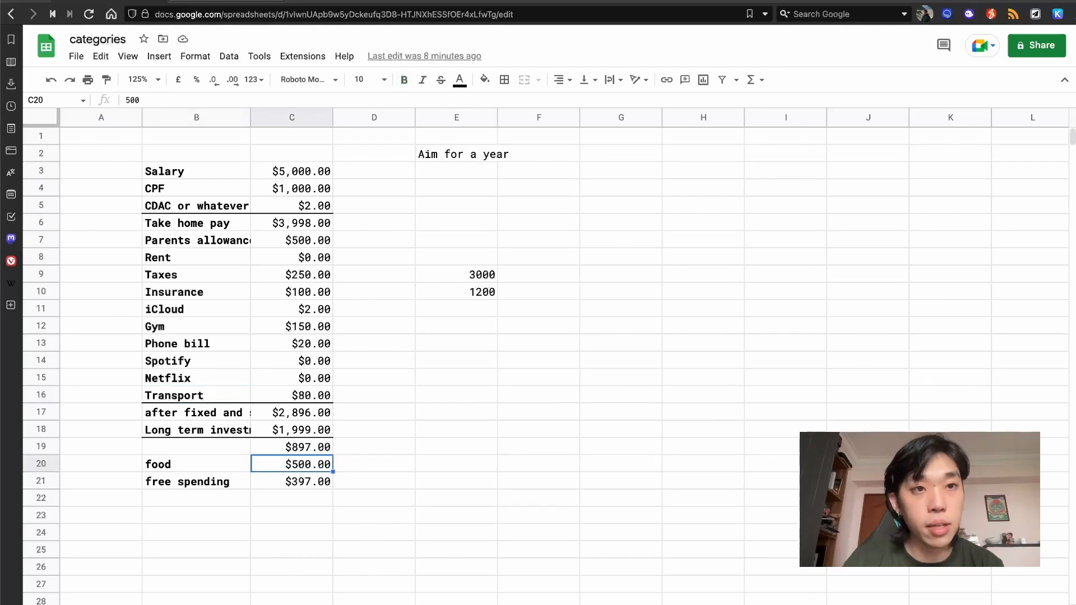
click(226, 2)
text(Fo)
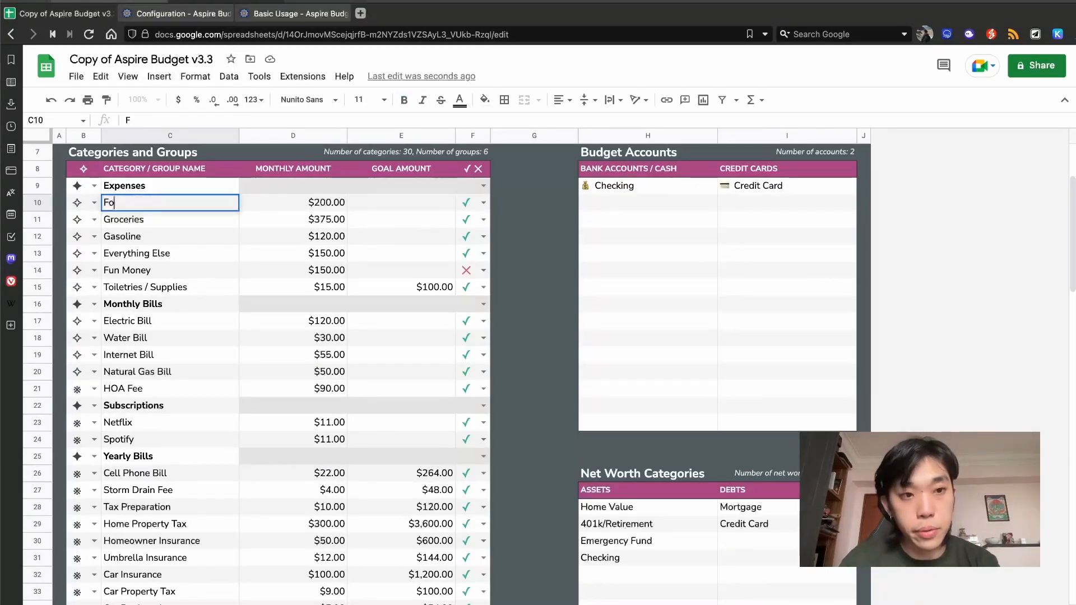
text(od)
key(Tab)
text(500)
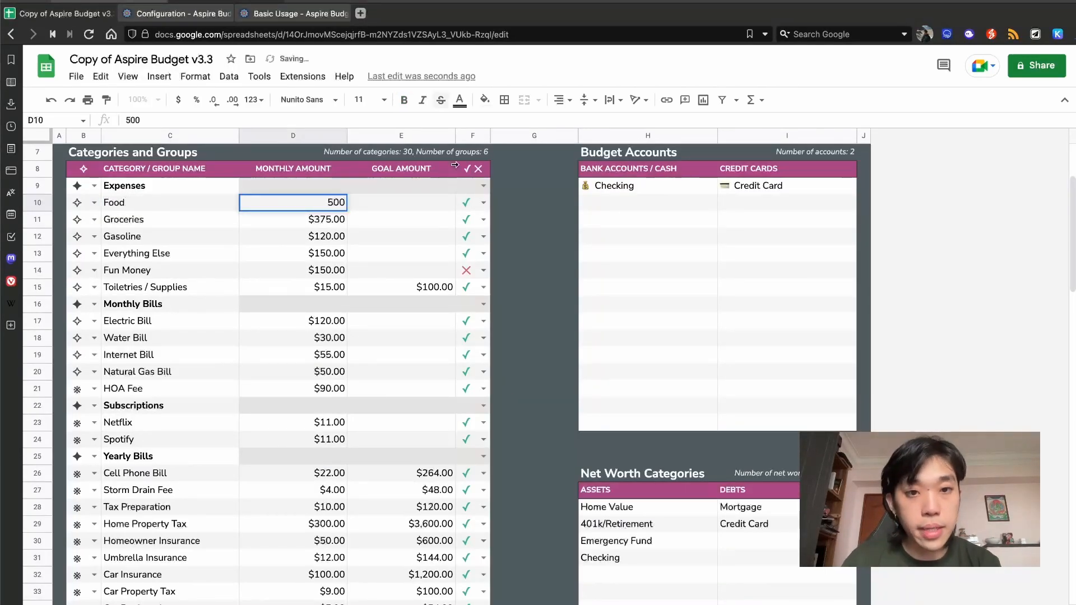
click(443, 223)
scroll(443, 227, up, 2)
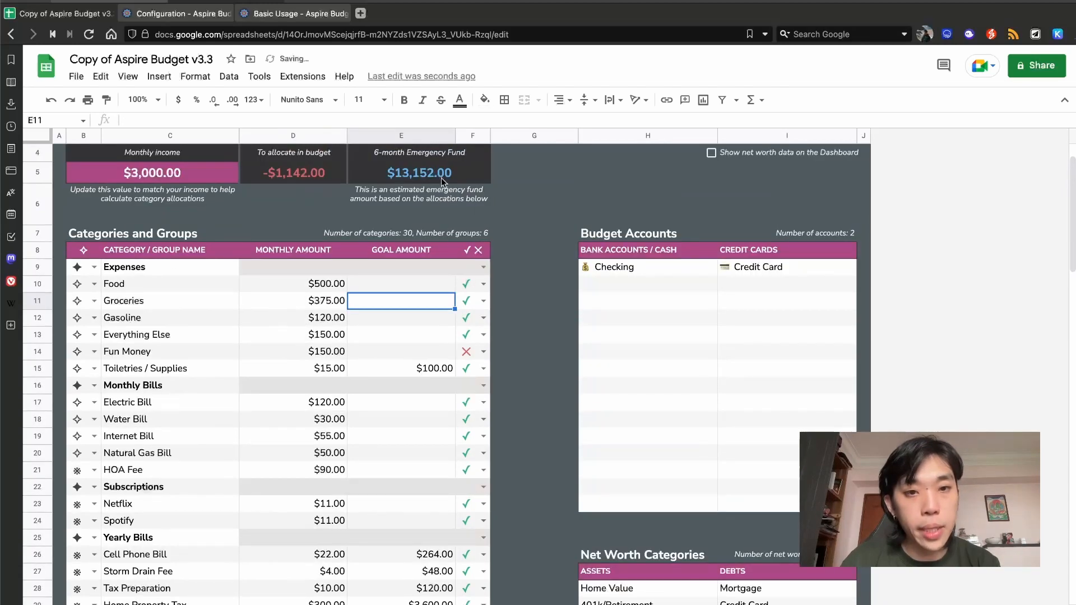
Rename the Groceries category to Free spend and set its monthly amount to 397, matching free spending in the categories spreadsheet.
click(177, 300)
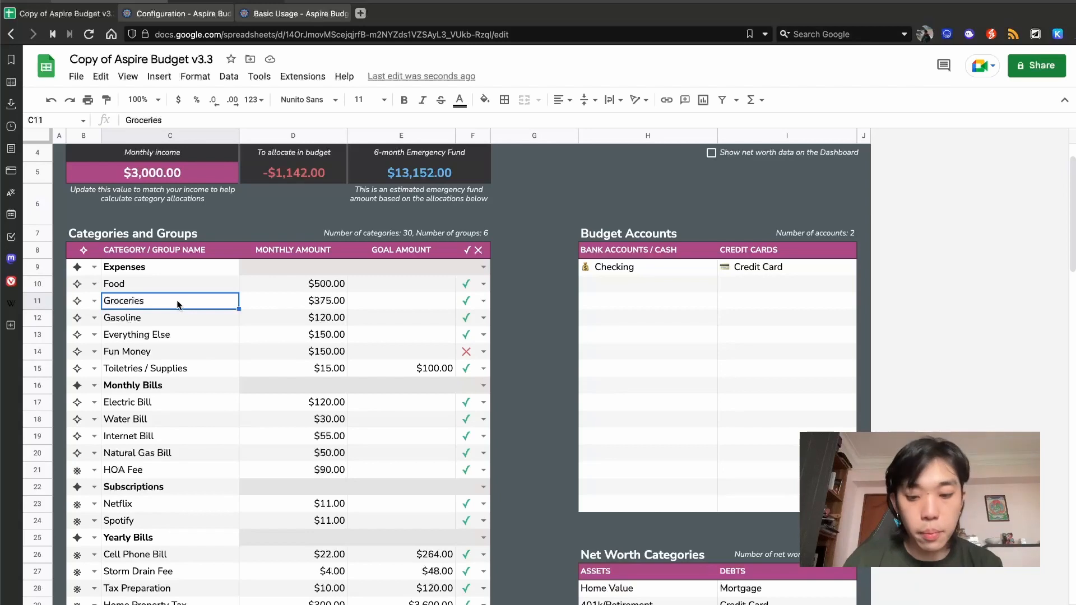
text(Free spend)
key(Return)
key(Up)
key(Right)
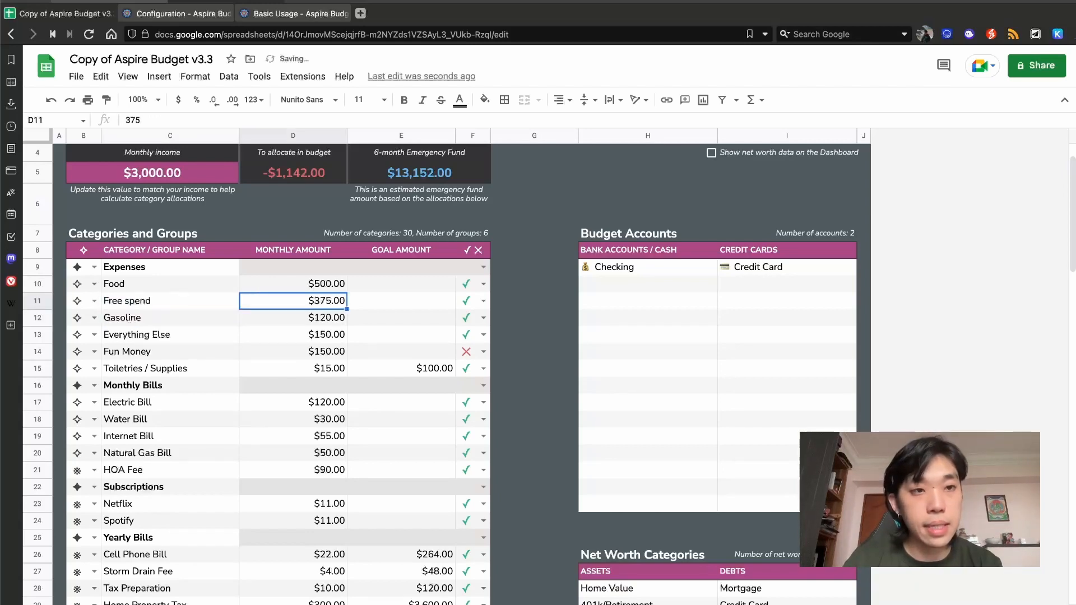
click(109, 1)
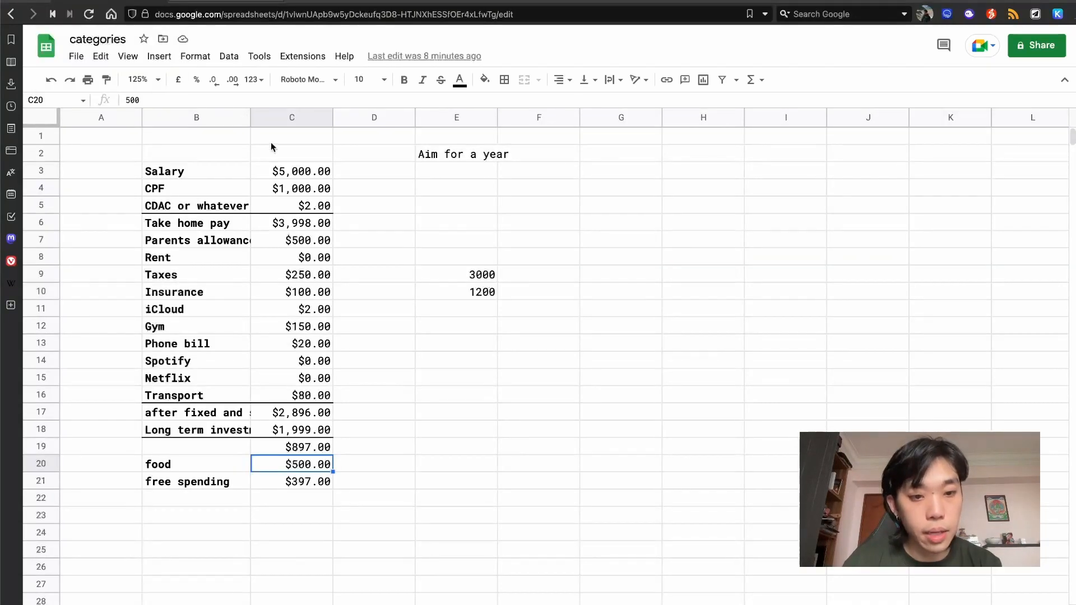
click(185, 22)
text(397)
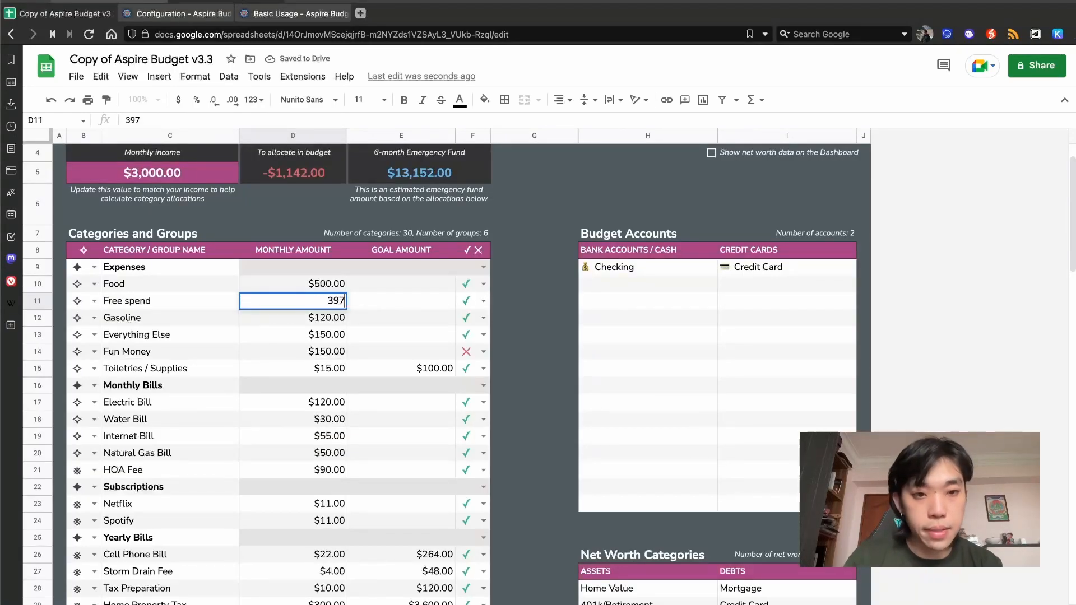
key(Return)
key(Left)
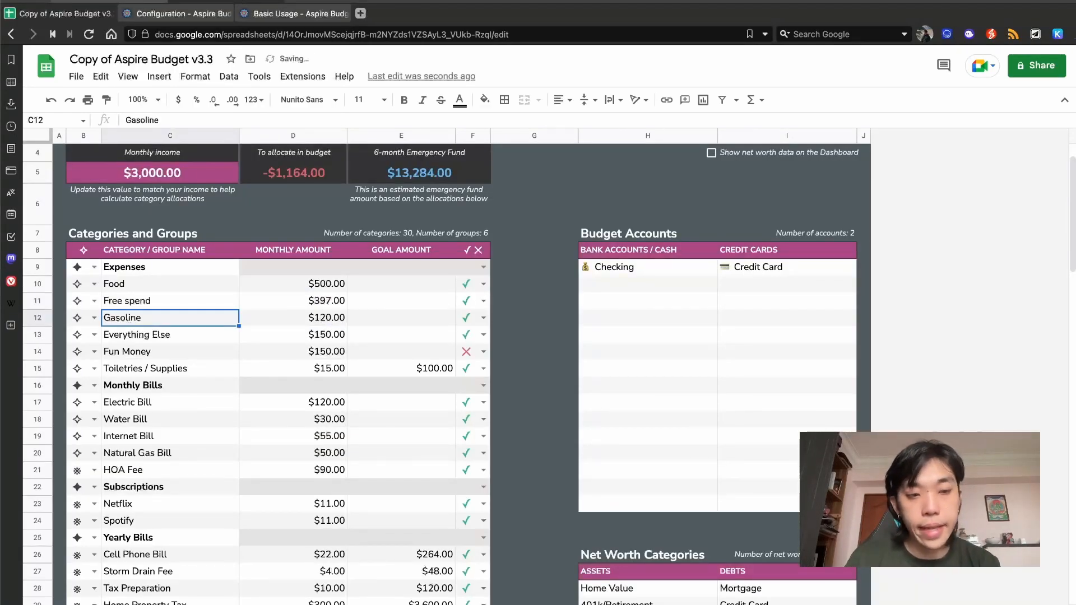
key(Left)
key(shift+Right)
key(shift+Right)
key(shift+Right)
key(shift+Right)
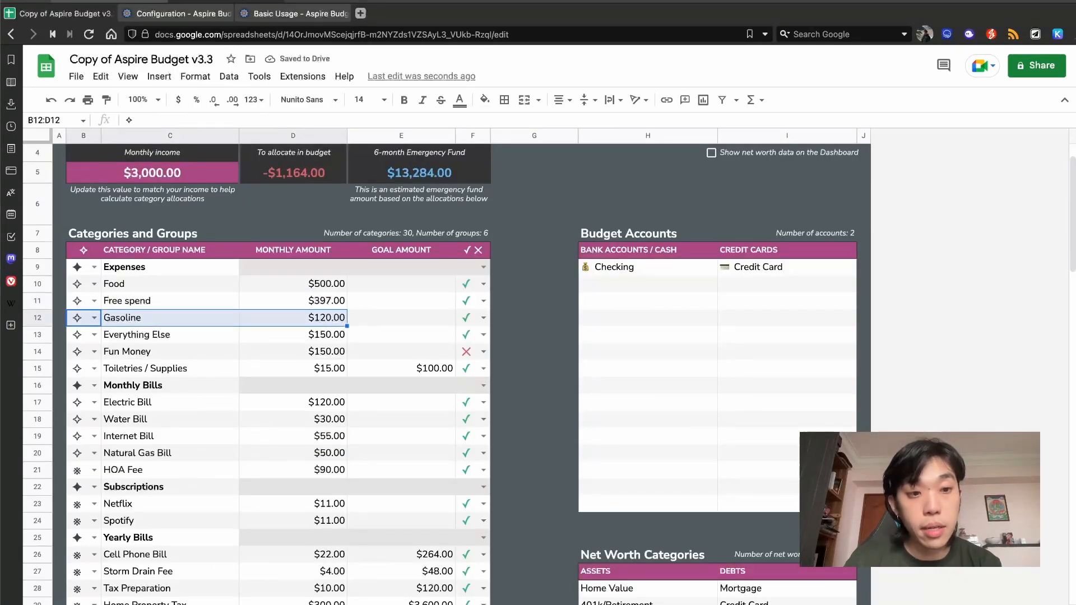
Rename the Free spend category in row 11 to Fun Money.
key(Up)
key(Right)
text(Fun Money)
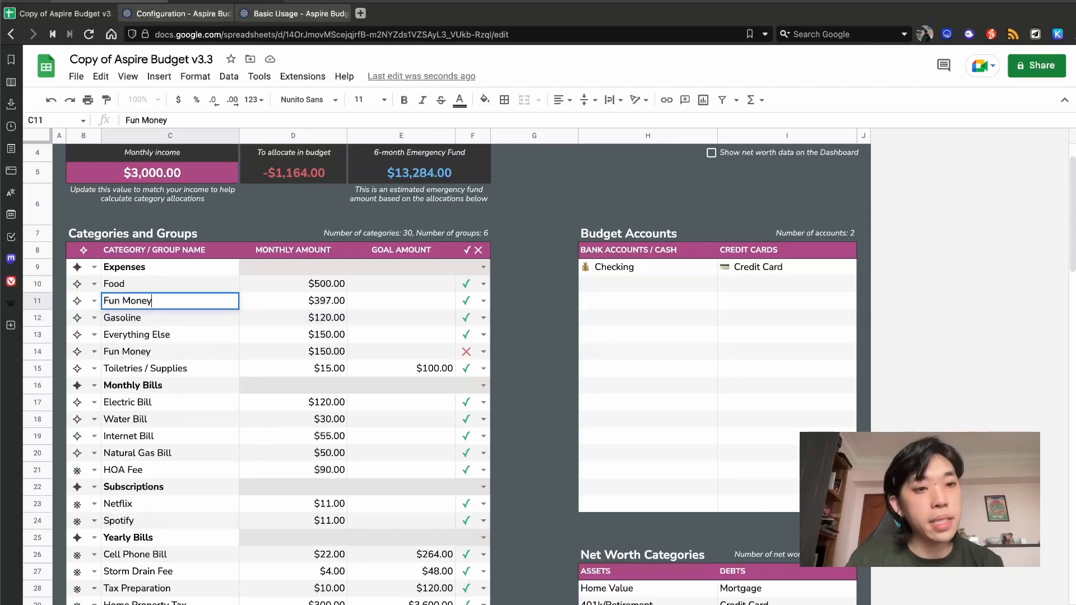
key(Return)
Clear the Gasoline, Everything Else, old Fun Money and Toiletries / Supplies rows from the Expenses group.
key(Left)
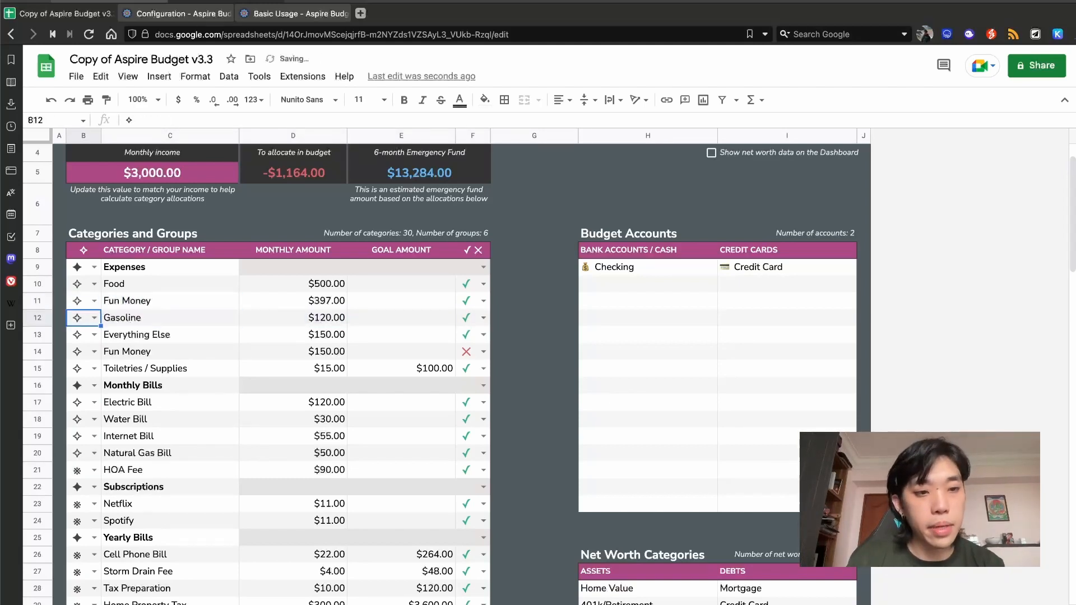
key(shift+Right)
key(shift+Right)
key(shift+Down)
key(shift+Down)
key(shift+Right)
key(shift+Right)
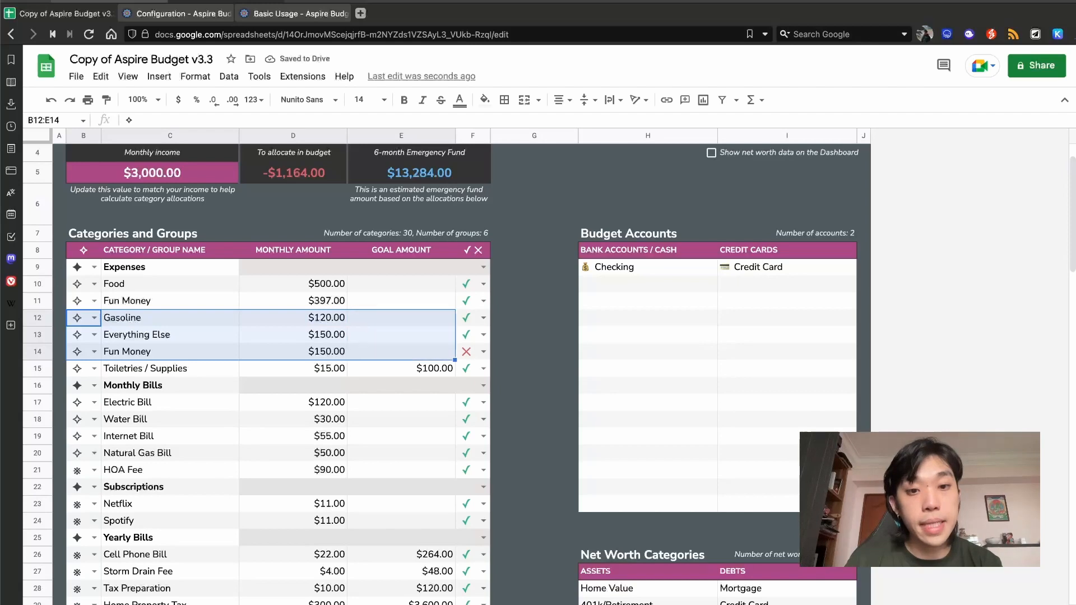
key(shift+Down)
key(Delete)
Copy columns B to F of the category table, from the Monthly Bills group in row 16 down through the Giving categories.
key(Down)
key(Down)
key(Down)
key(Down)
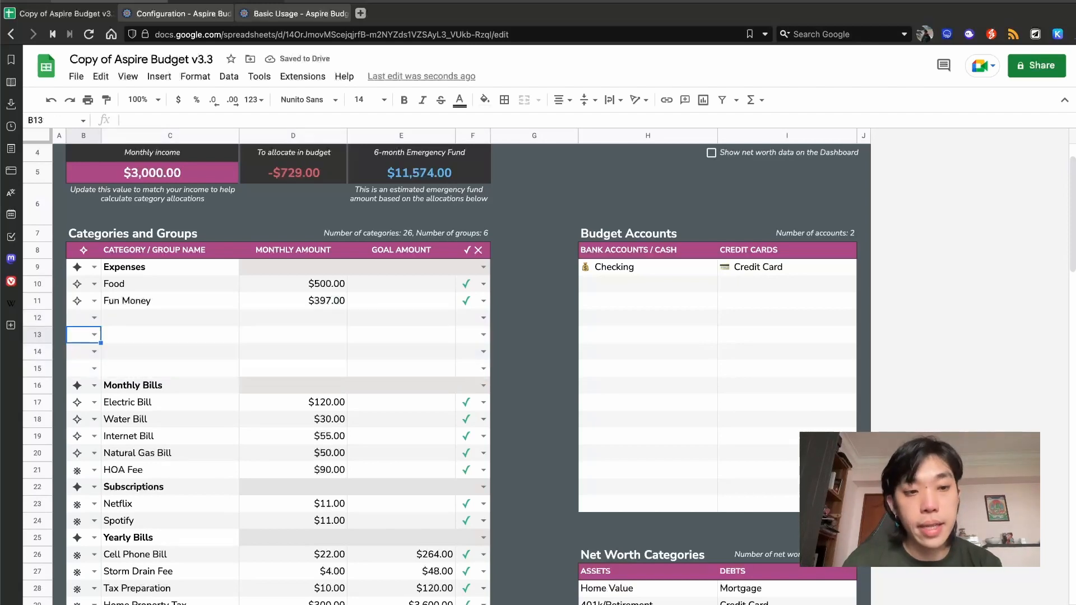
key(shift+Right)
key(shift+Right)
key(shift+Right)
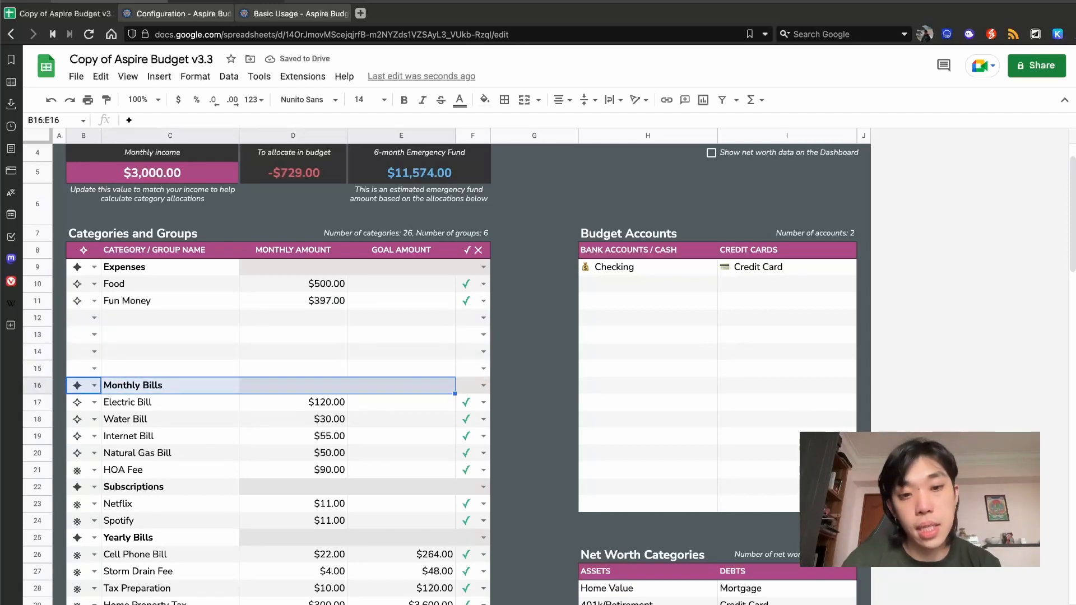
key(shift+Down)
key(shift+Down)
key(shift+Down)
key(shift+Down)
key(shift+Down)
key(shift+Down)
key(shift+Down)
key(shift+Down)
key(shift+Down)
key(shift+Down)
key(shift+Down)
key(shift+Down)
key(shift+Down)
key(shift+Down)
key(shift+Down)
key(shift+Down)
key(shift+Down)
key(shift+Down)
key(shift+Down)
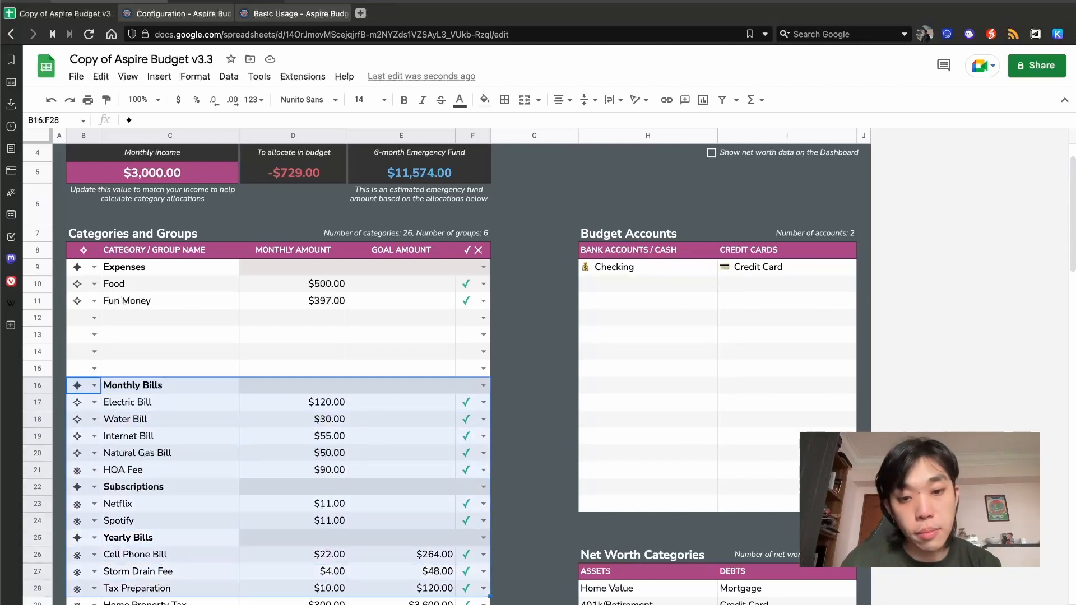
key(shift+Down)
key(shift+Down)
key(shift+Down)
key(shift+Down)
key(shift+Down)
key(shift+Down)
key(shift+Down)
key(shift+Down)
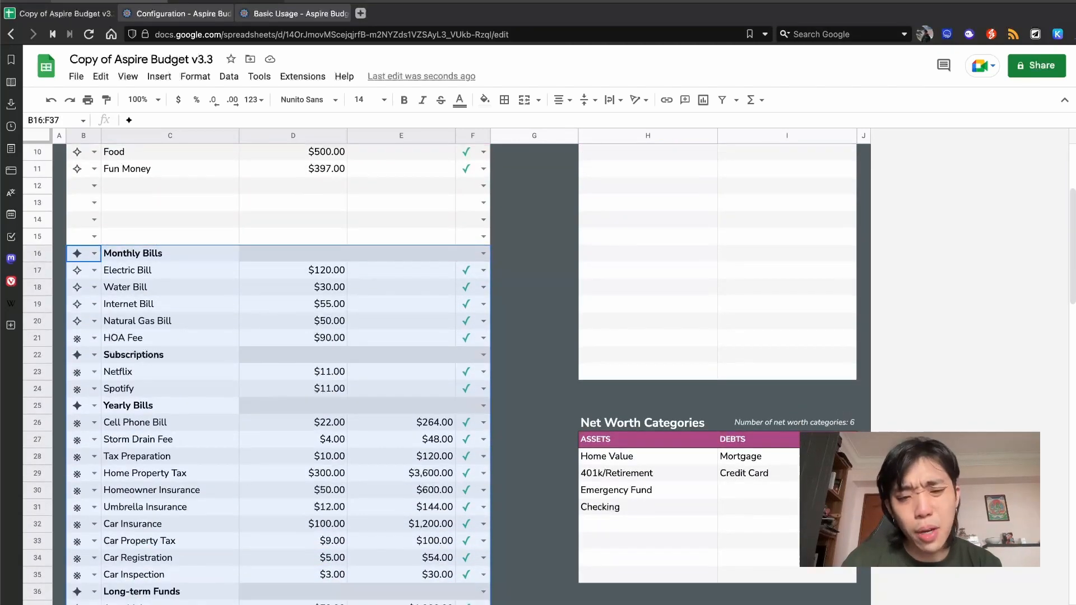
key(shift+Down)
key(shift+Down)
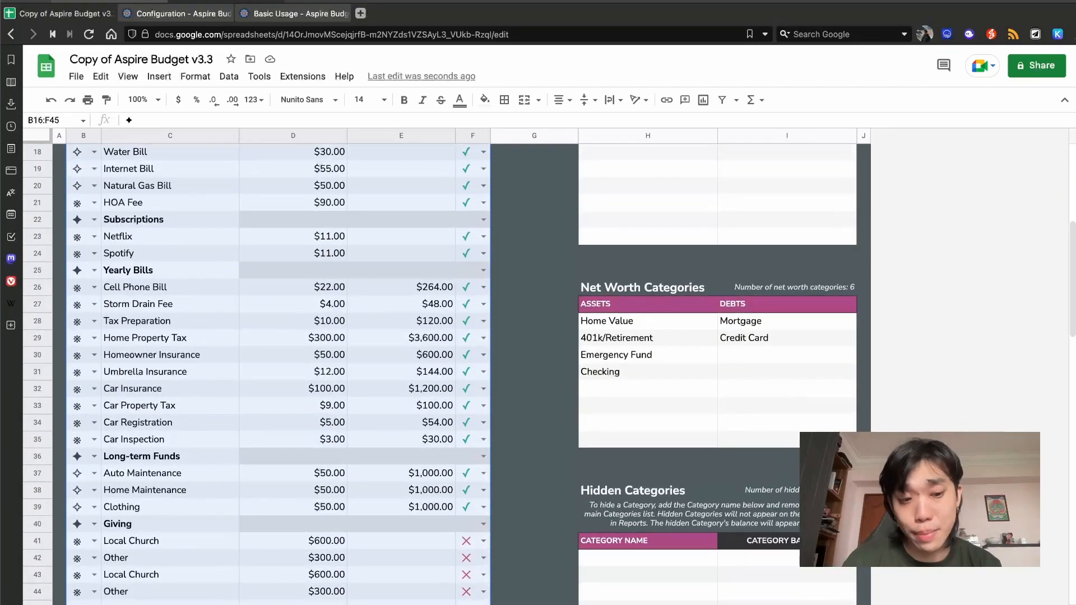
key(shift+Up)
key(ctrl+c)
Paste the copied groups starting at B12 so that Monthly Bills sits directly below the Fun Money category.
key(Up)
key(Up)
key(Up)
key(Up)
key(Up)
key(Up)
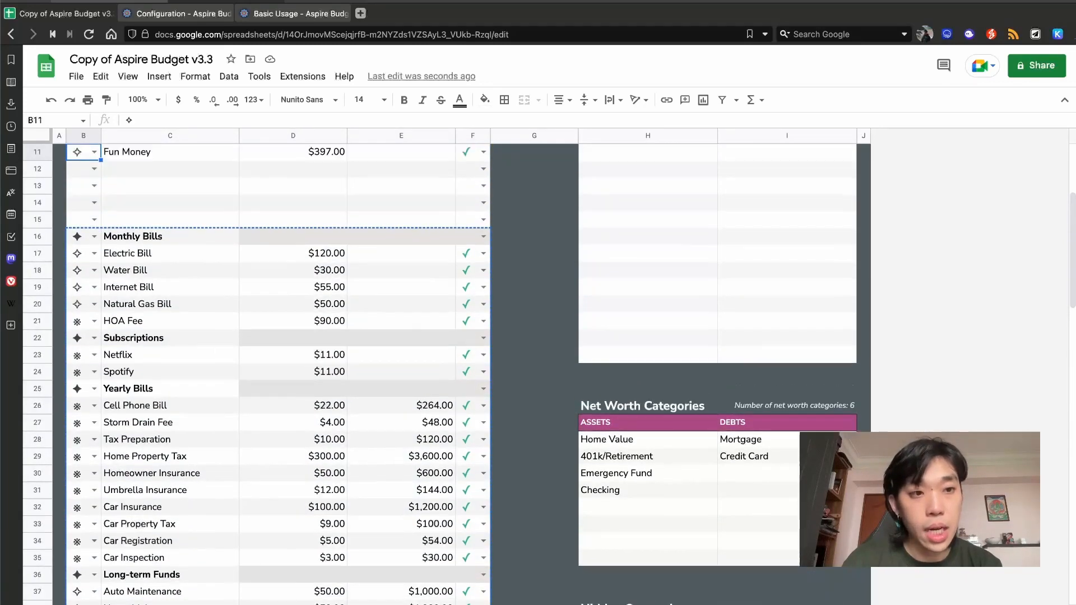
key(Down)
key(Down)
key(ctrl+v)
key(Up)
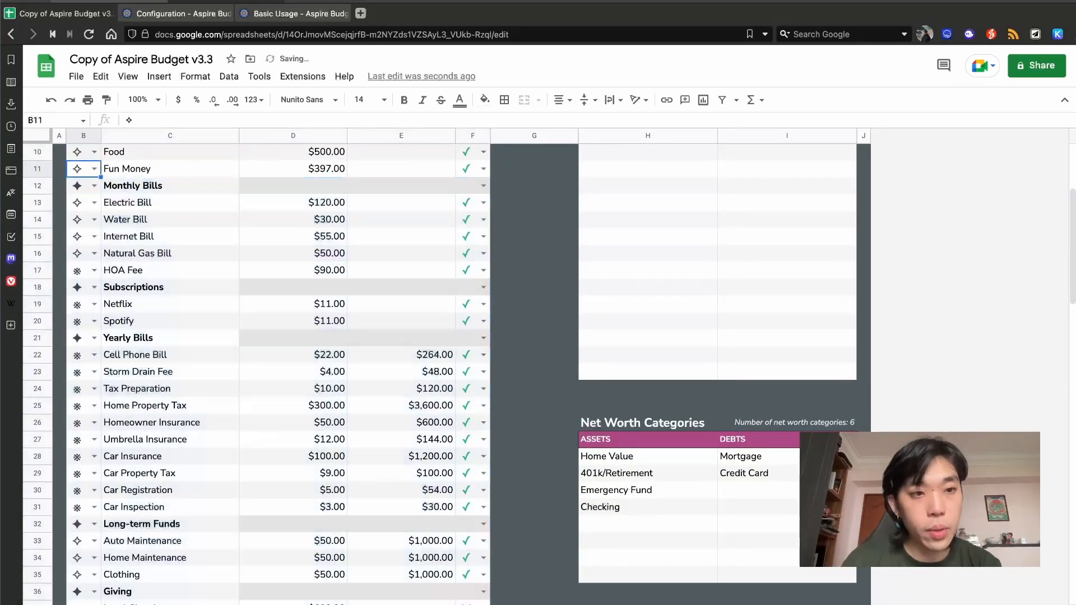
Clear the Monthly Bills categories in B13:F17, from Electric Bill to HOA Fee, keeping the group heading.
key(Down)
key(Right)
key(Left)
key(Down)
key(Right)
key(Left)
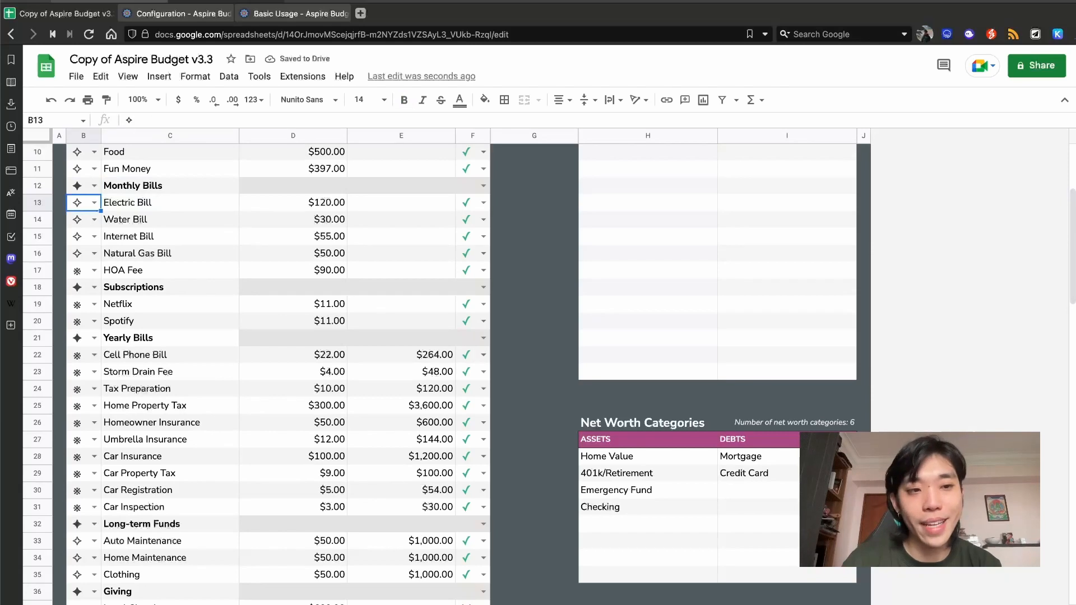
key(shift+Right)
key(shift+Right)
key(shift+Right)
key(shift+Right)
key(shift+Down)
key(shift+Down)
key(shift+Down)
key(shift+Down)
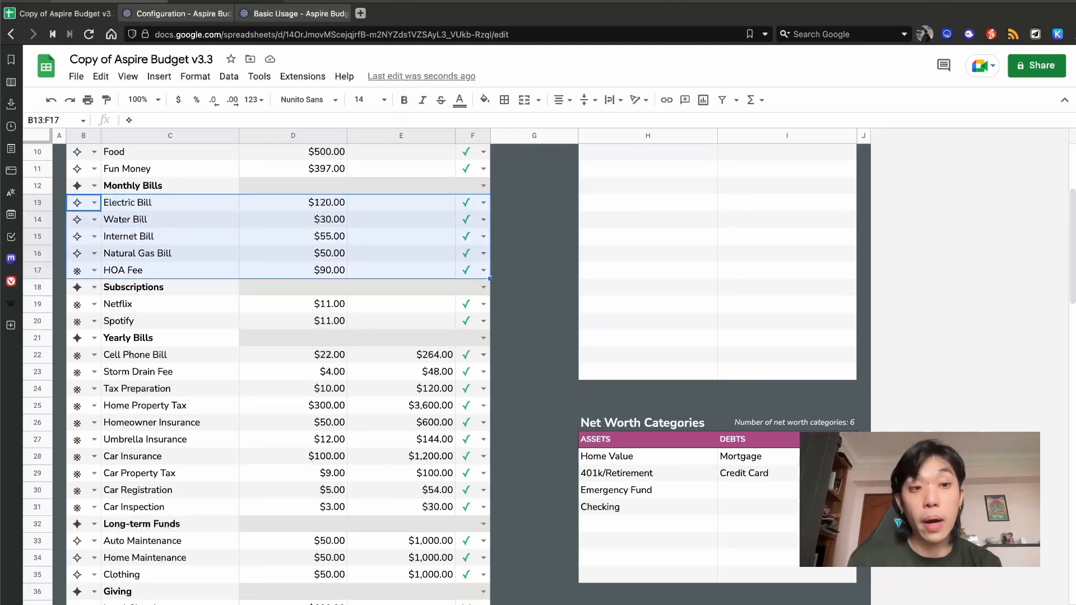
key(Delete)
key(Right)
key(Left)
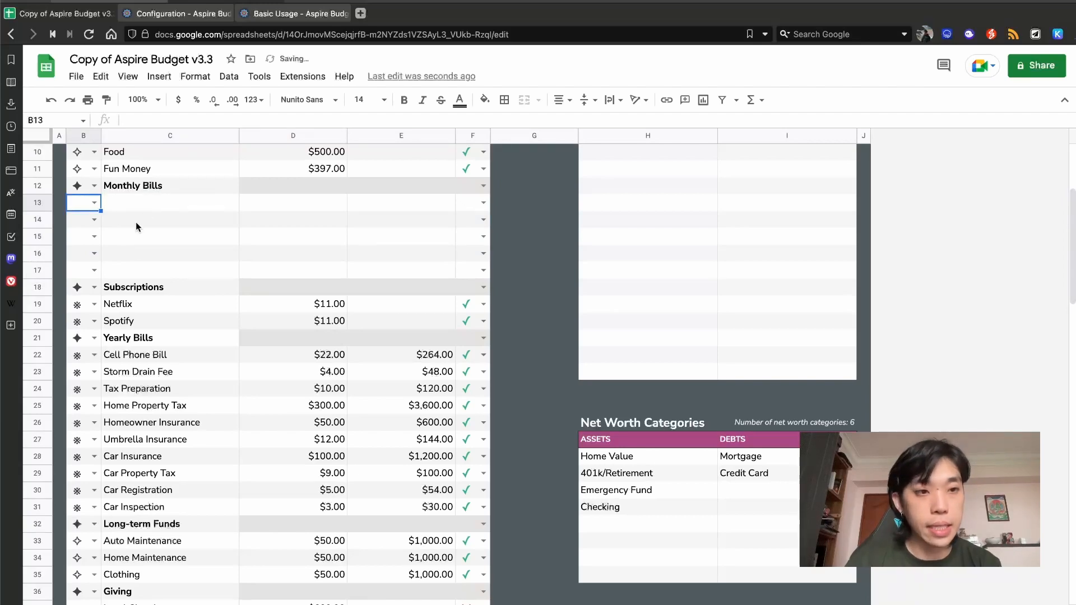
Mark the first empty row under Monthly Bills, row 13, with the reportable category symbol ✧.
click(93, 201)
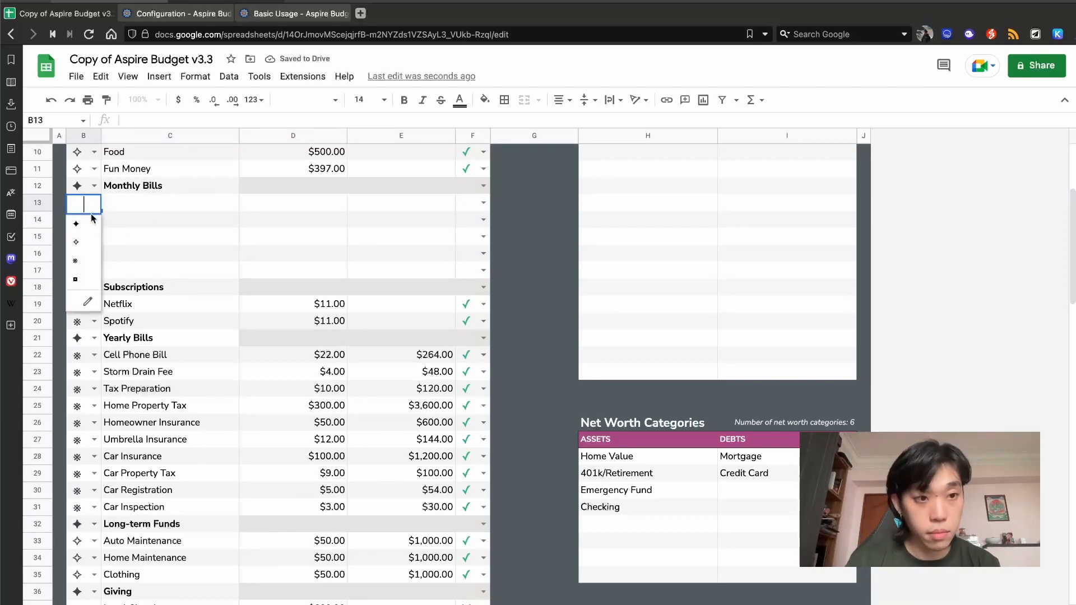
click(89, 223)
click(132, 210)
scroll(132, 210, up, 3)
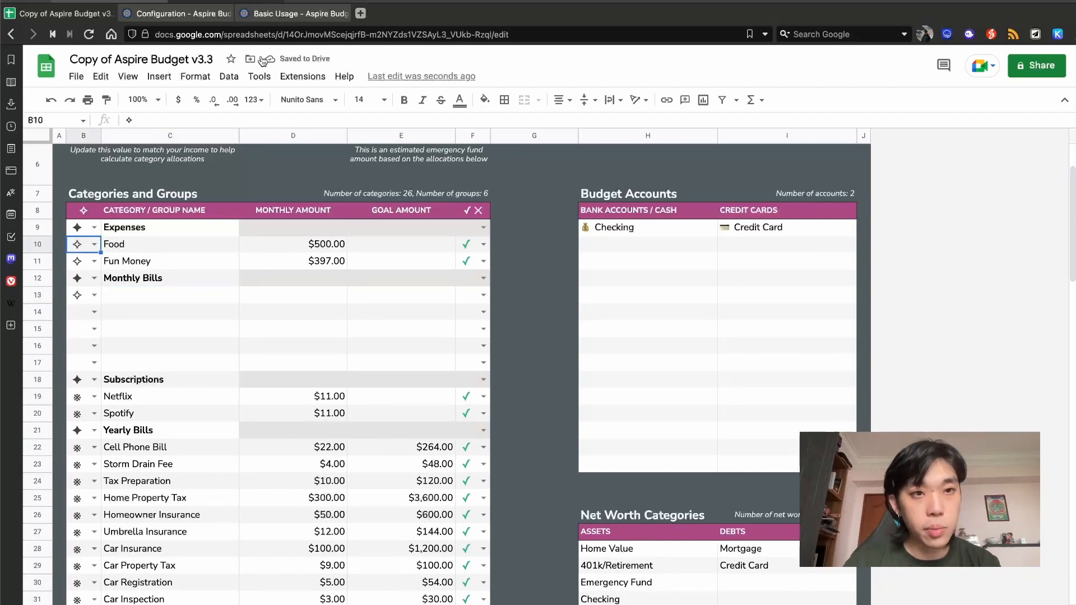
Check what a Reportable Category is in the Aspire Configuration docs, and return to the budget's Configuration sheet.
click(176, 13)
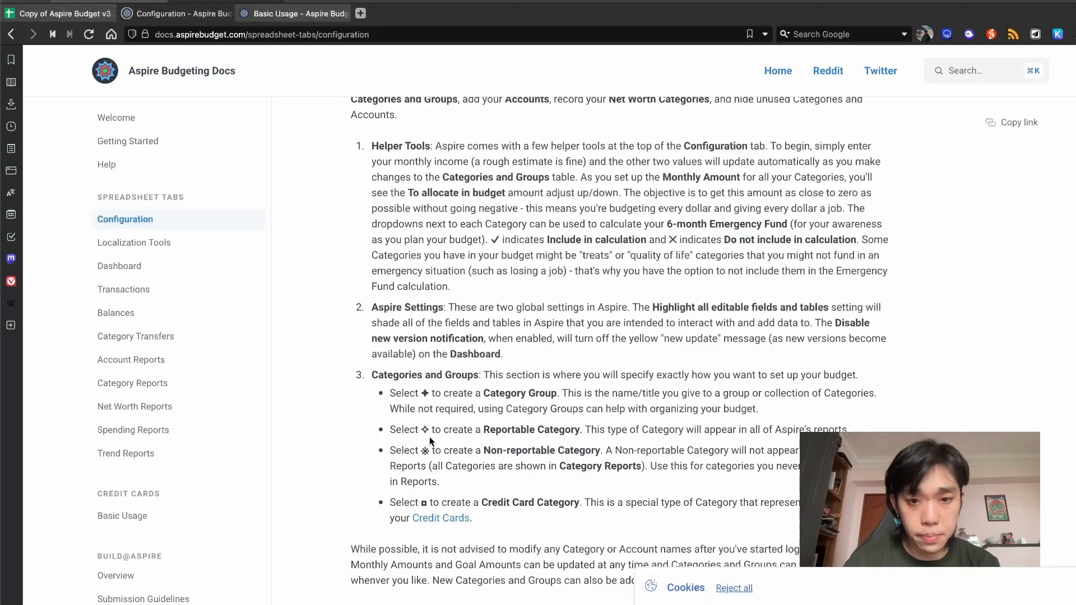
drag(416, 432, 841, 430)
click(715, 431)
click(841, 430)
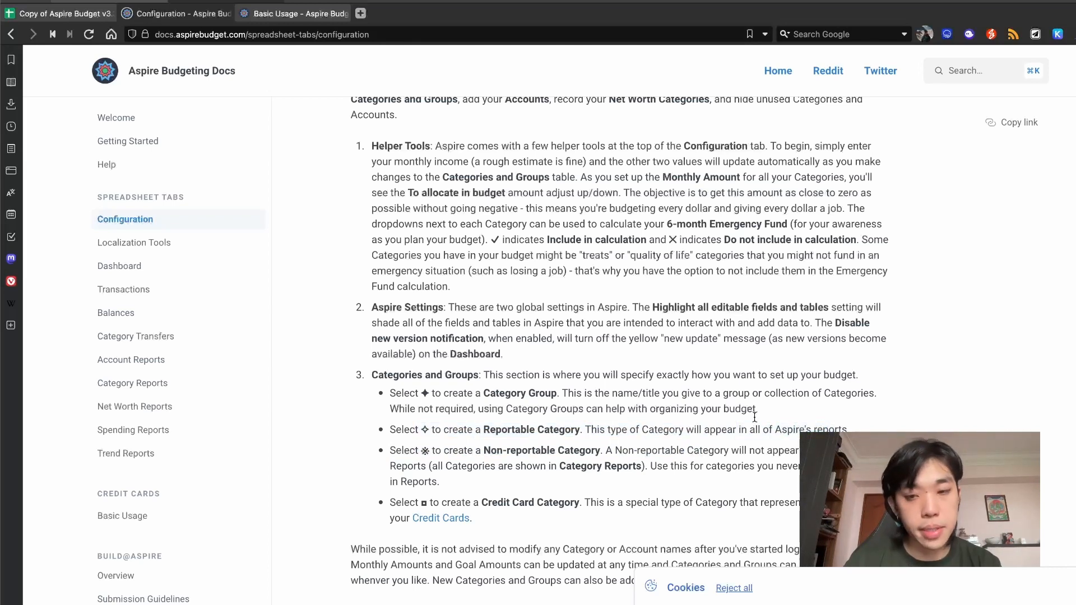
click(62, 13)
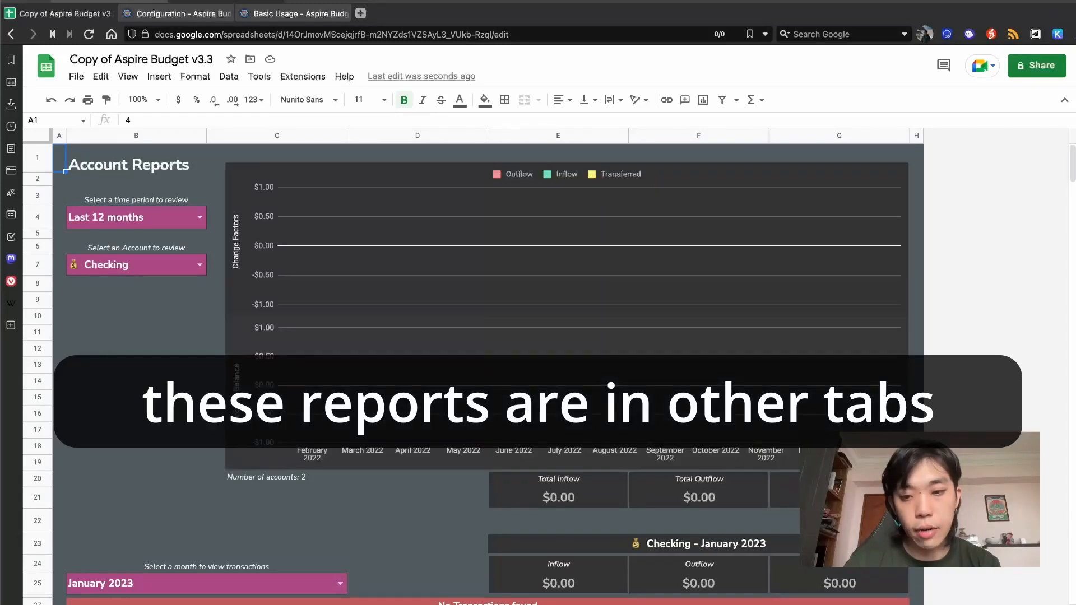
key(alt+Down)
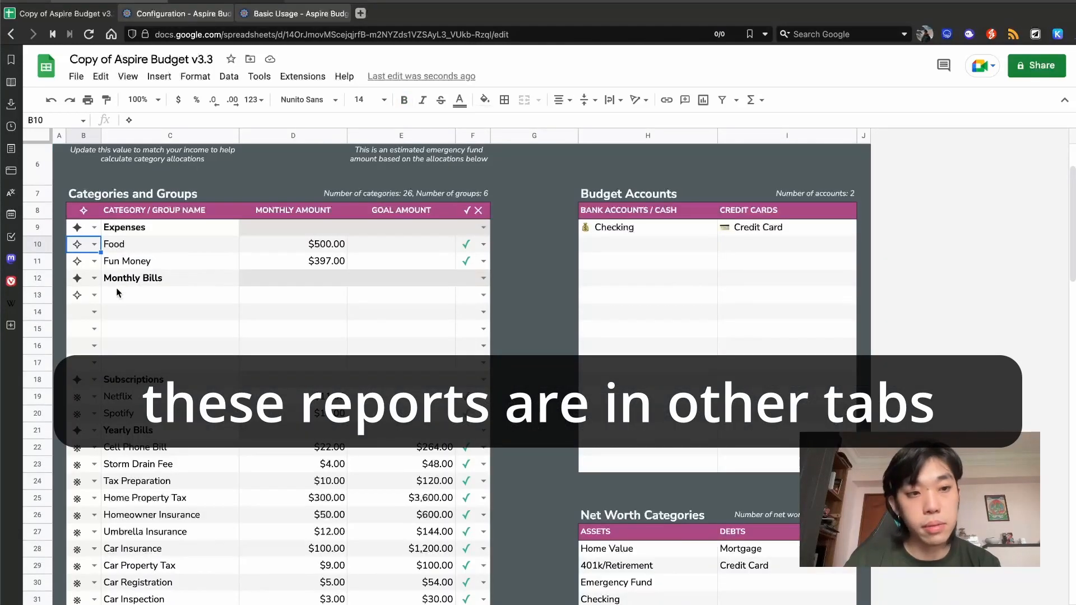
Name the row 13 category Parent Allowance, set its monthly amount to 500, and exclude it from the emergency fund calculation.
click(123, 299)
text(Parent)
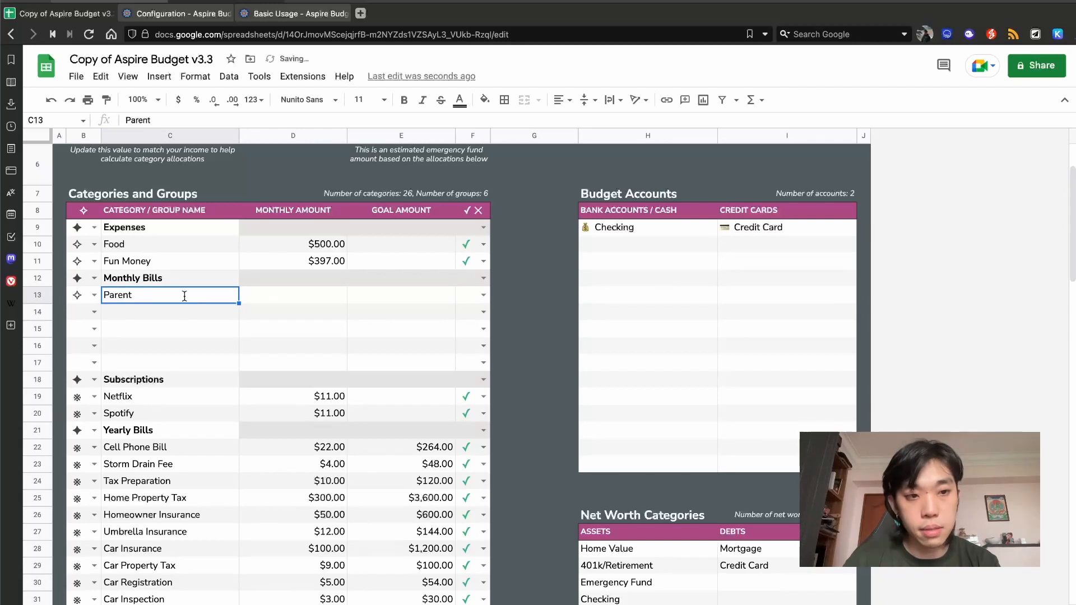
text( Allowance)
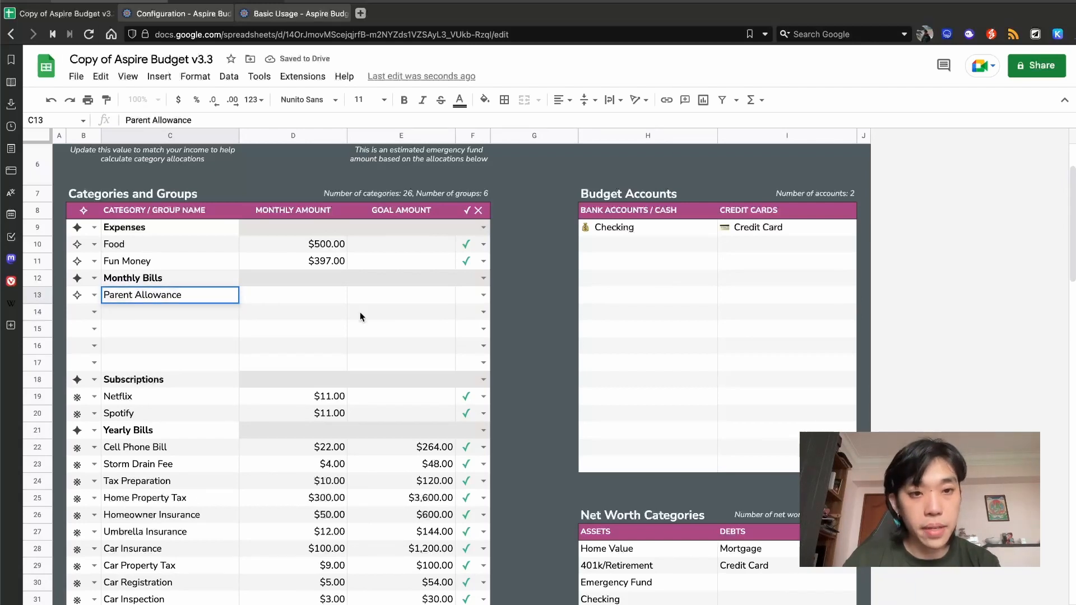
click(335, 298)
text(500)
key(Tab)
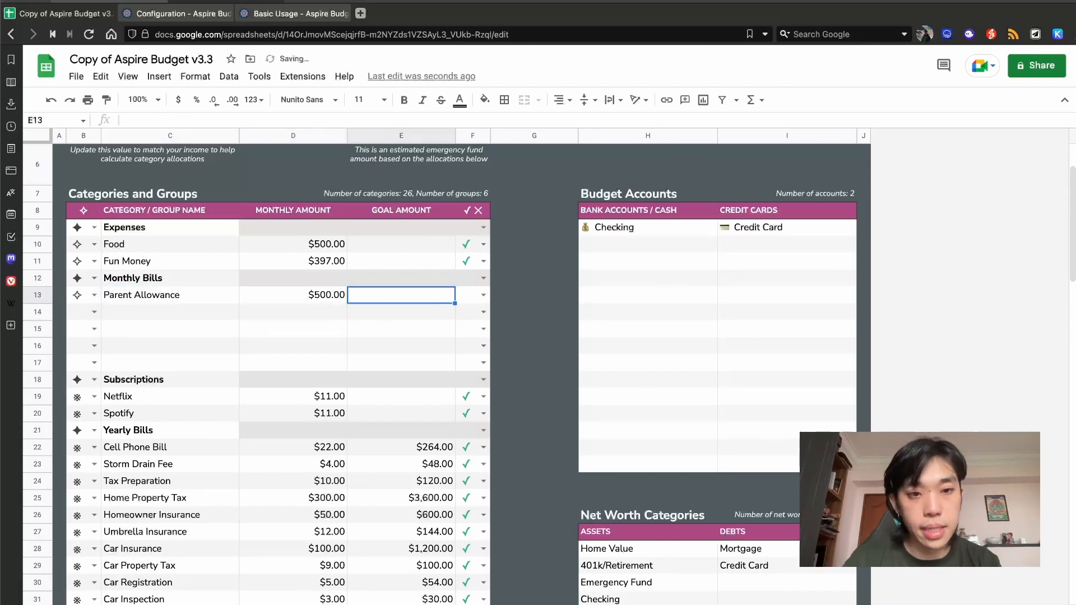
click(482, 296)
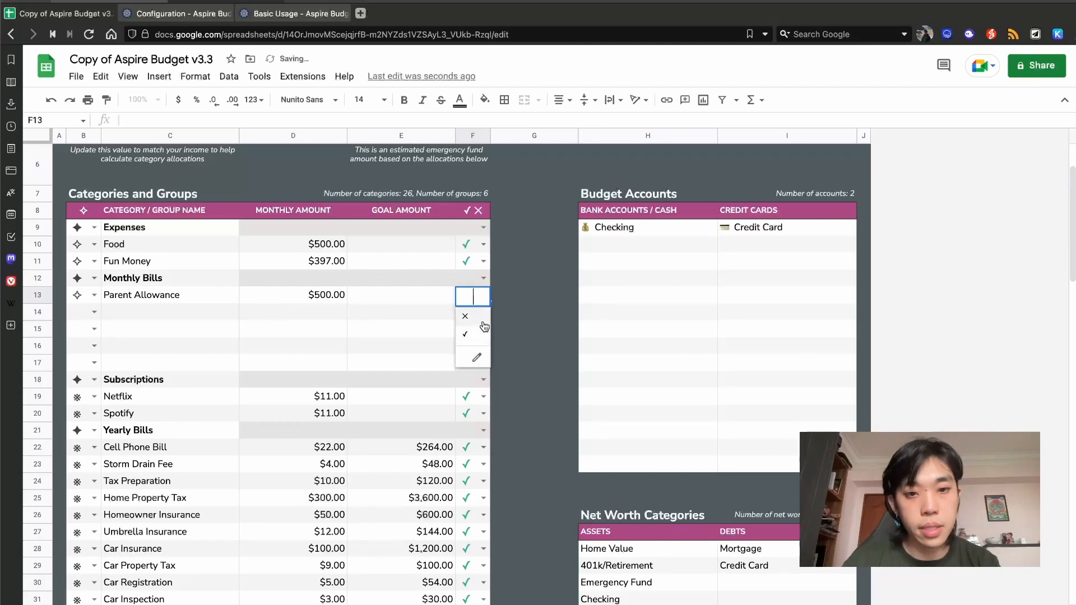
click(485, 320)
scroll(372, 295, up, 2)
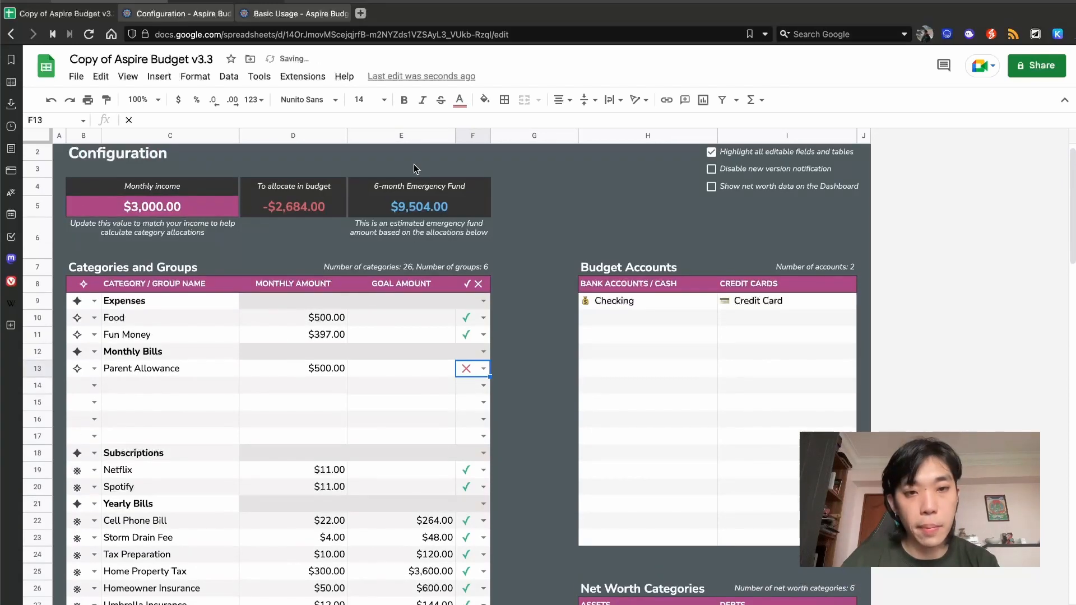
Add a reportable category named Gym in row 14 under Parent Allowance, consulting the categories spreadsheet for the bill.
click(94, 385)
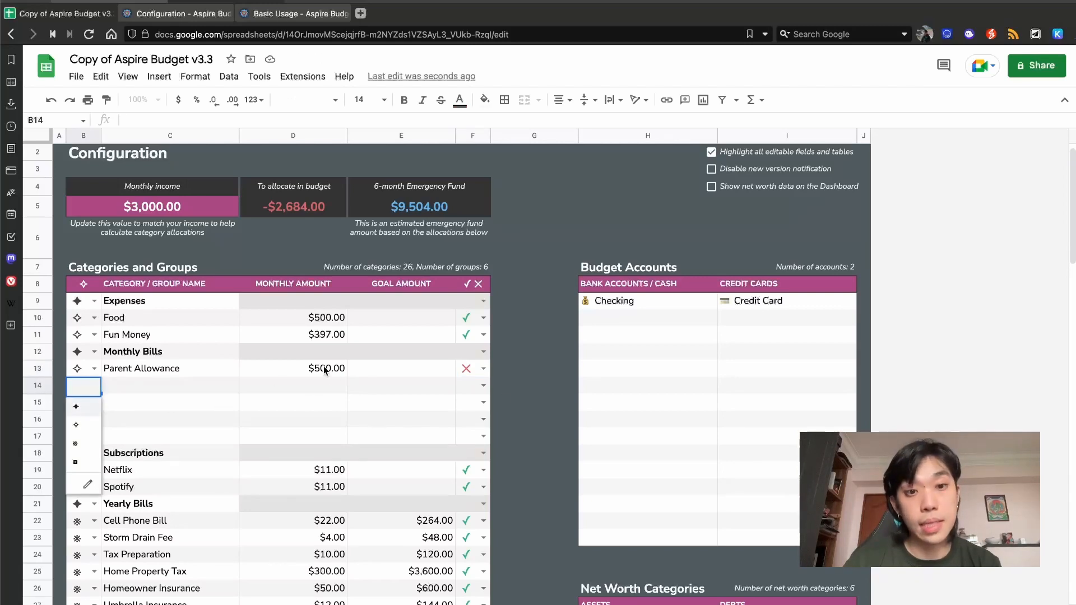
click(86, 419)
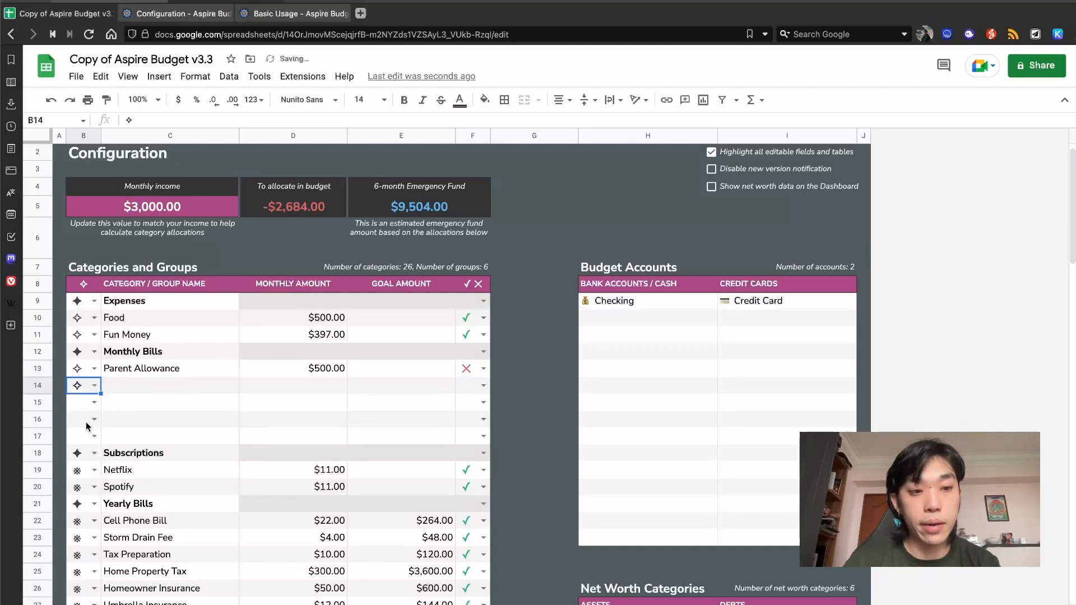
click(144, 381)
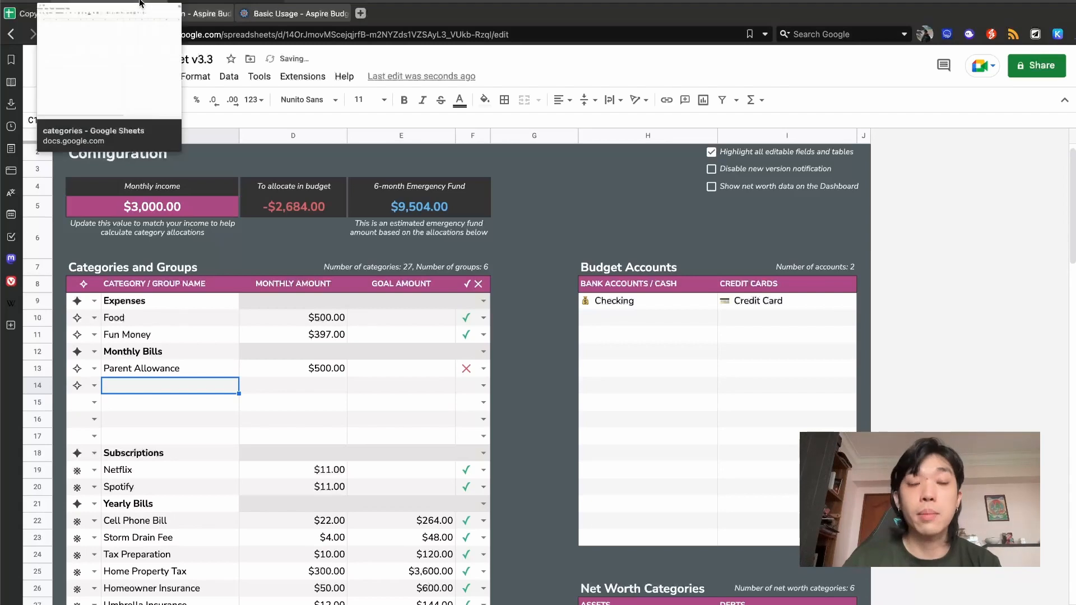
click(141, 2)
mouse_move(208, 1)
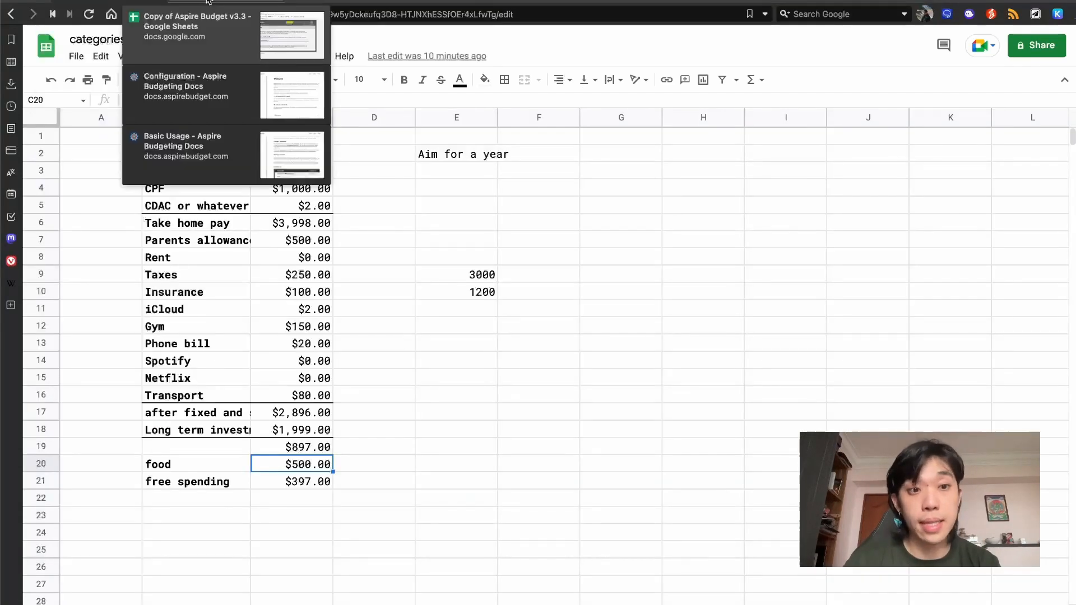
click(208, 3)
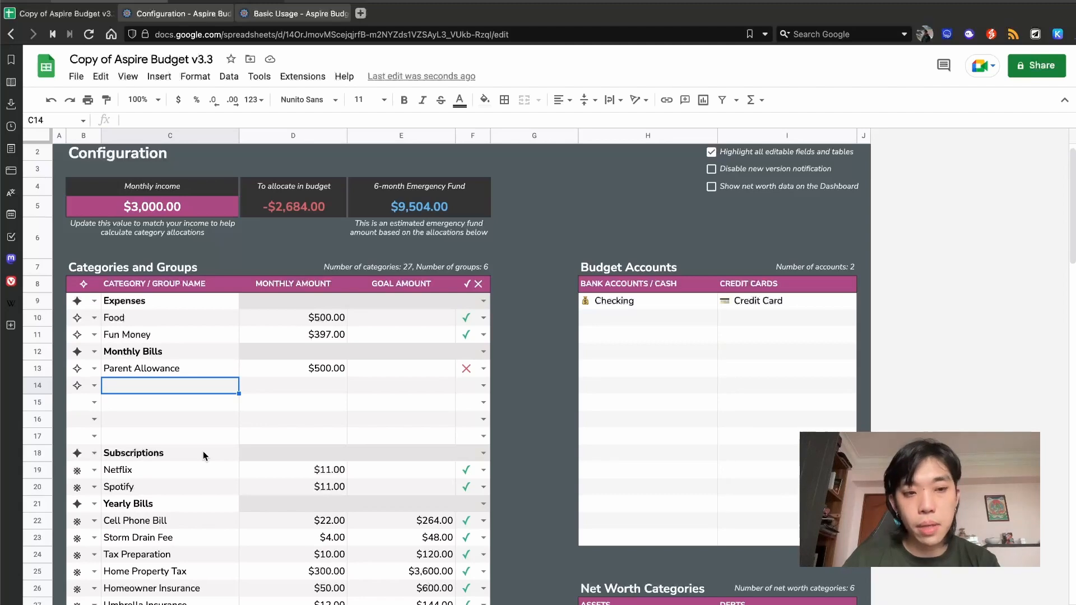
text(Gym)
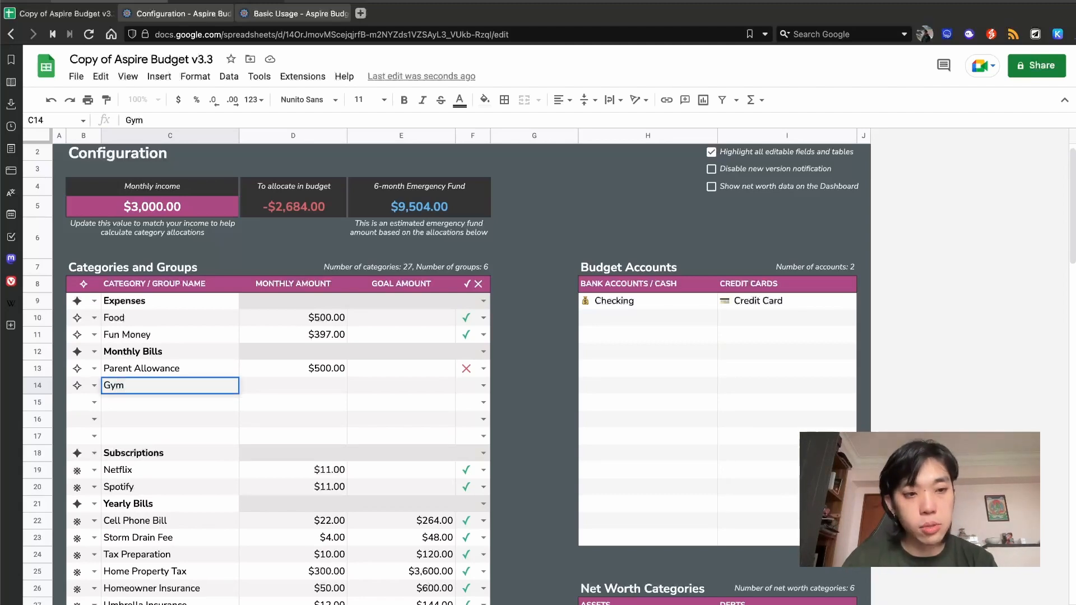
key(Return)
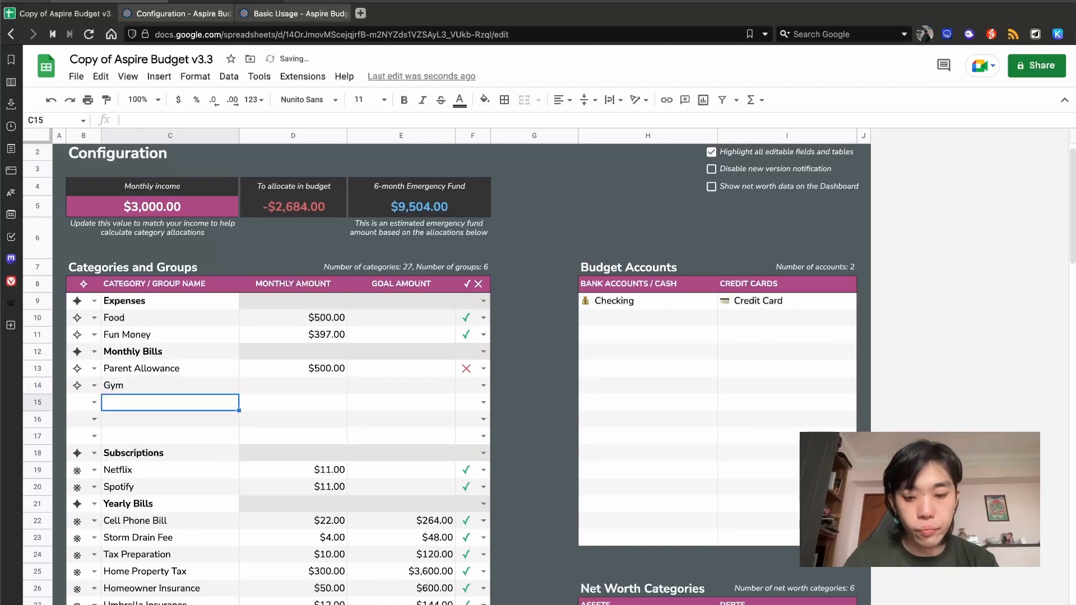
Enter Netflix as the category name in row 15 and check its amount in the categories spreadsheet.
text(Netflix)
key(Return)
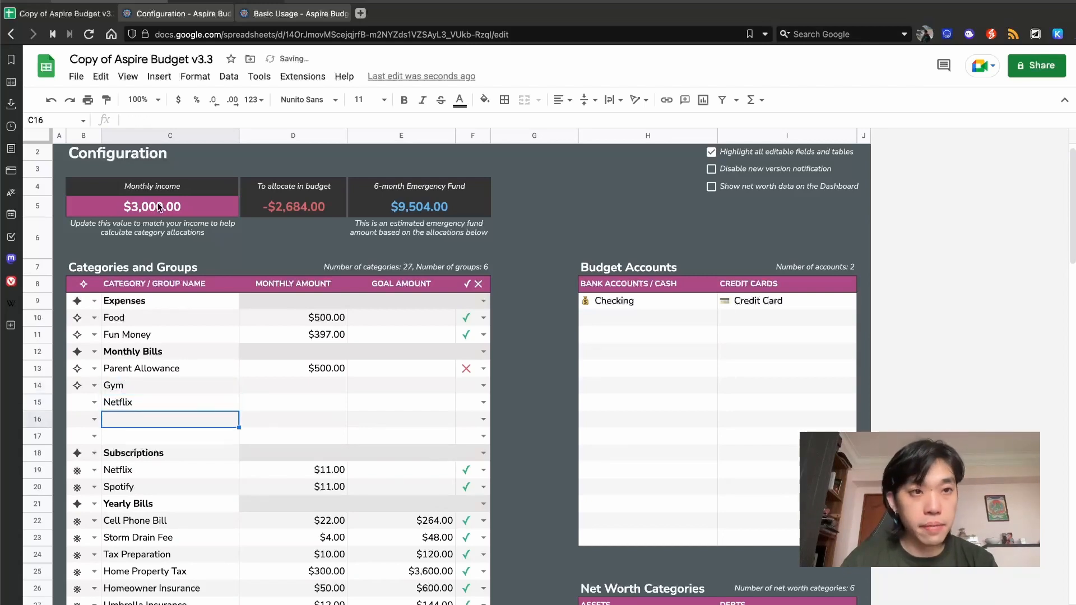
click(117, 1)
click(286, 377)
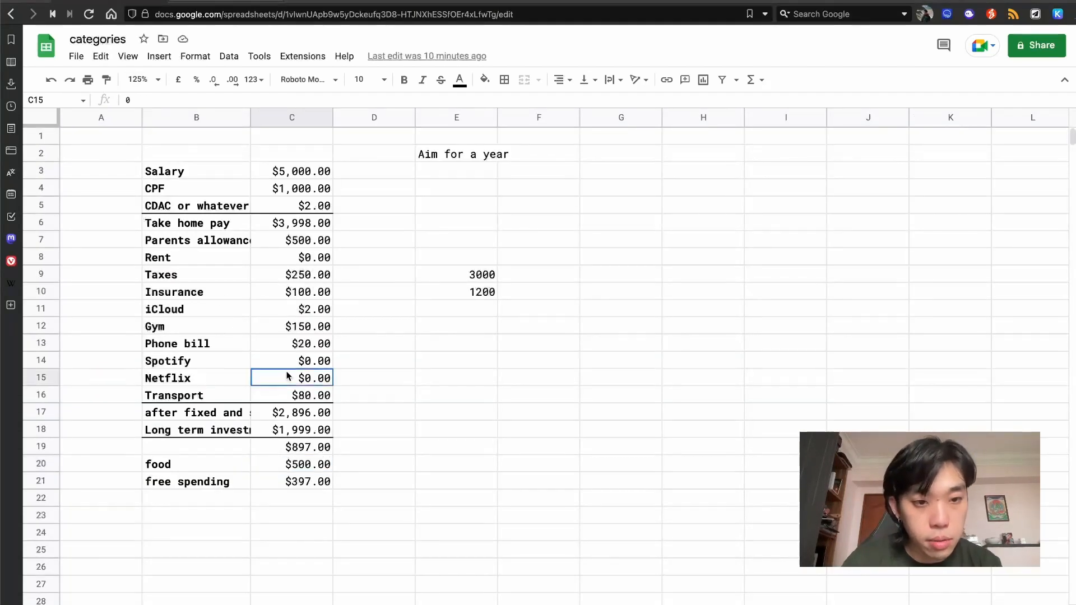
Check the Taxes amount in the categories spreadsheet, rename the row 15 category Taxes, and set its monthly amount to 250.
click(264, 396)
click(207, 278)
click(271, 277)
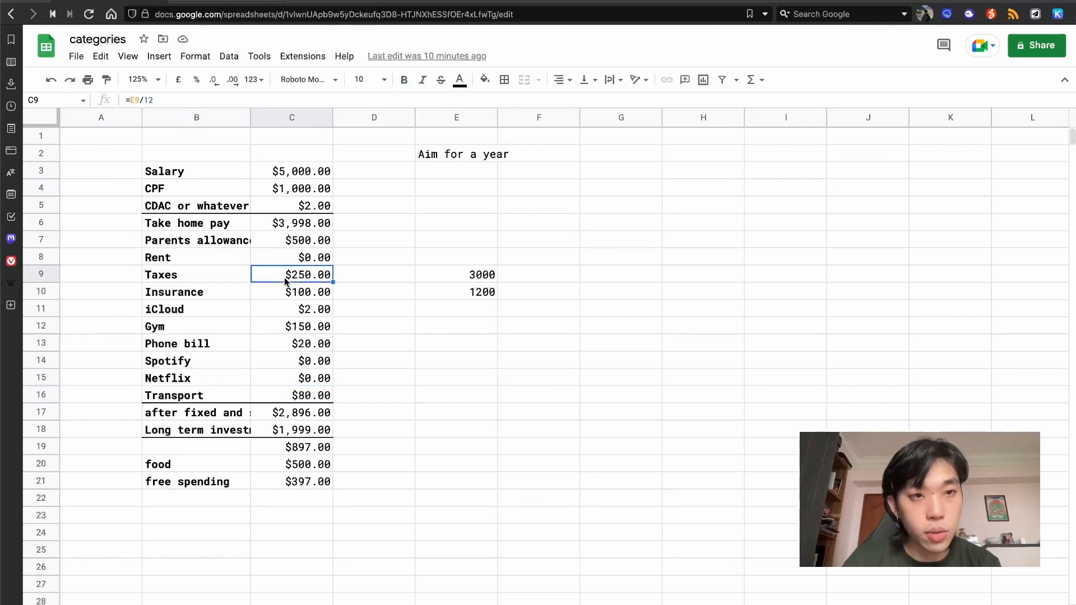
click(217, 4)
click(168, 401)
text(Taxes)
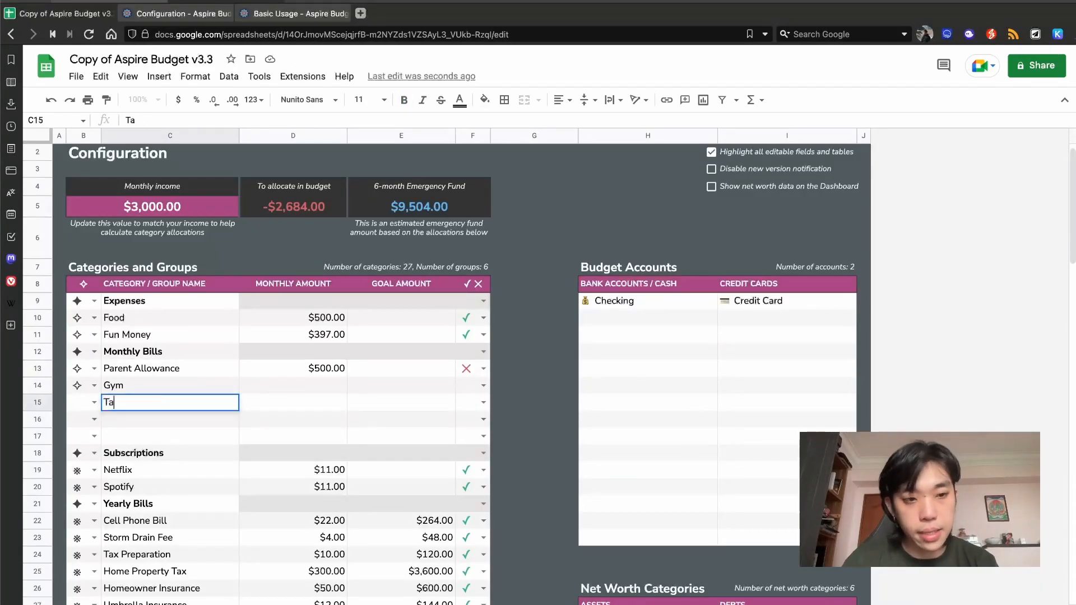
key(Tab)
text(250)
key(Return)
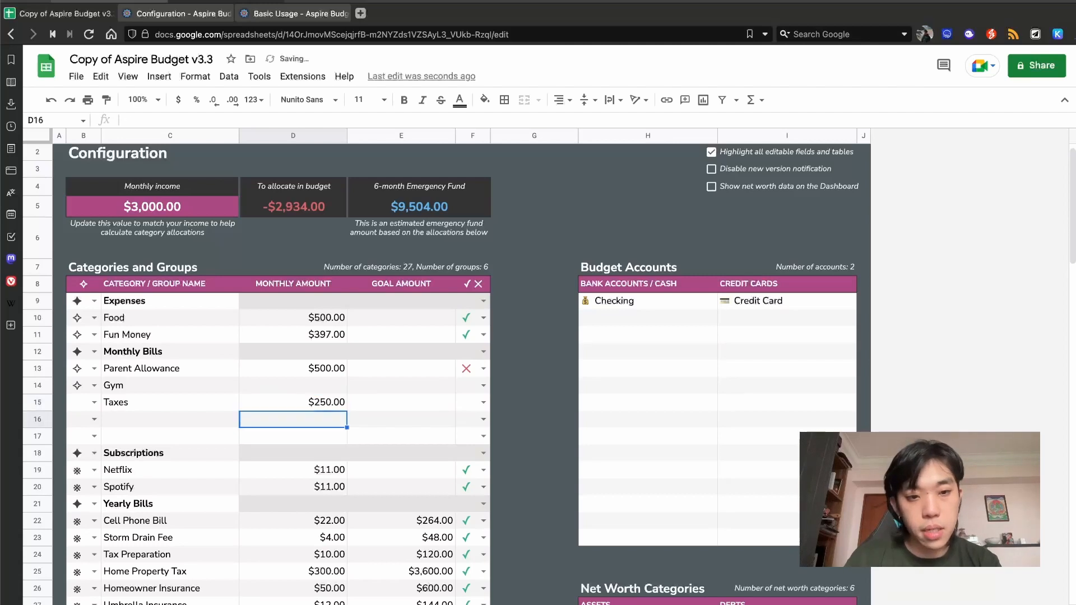
Mark the Taxes row with the reportable category symbol ✧.
click(341, 407)
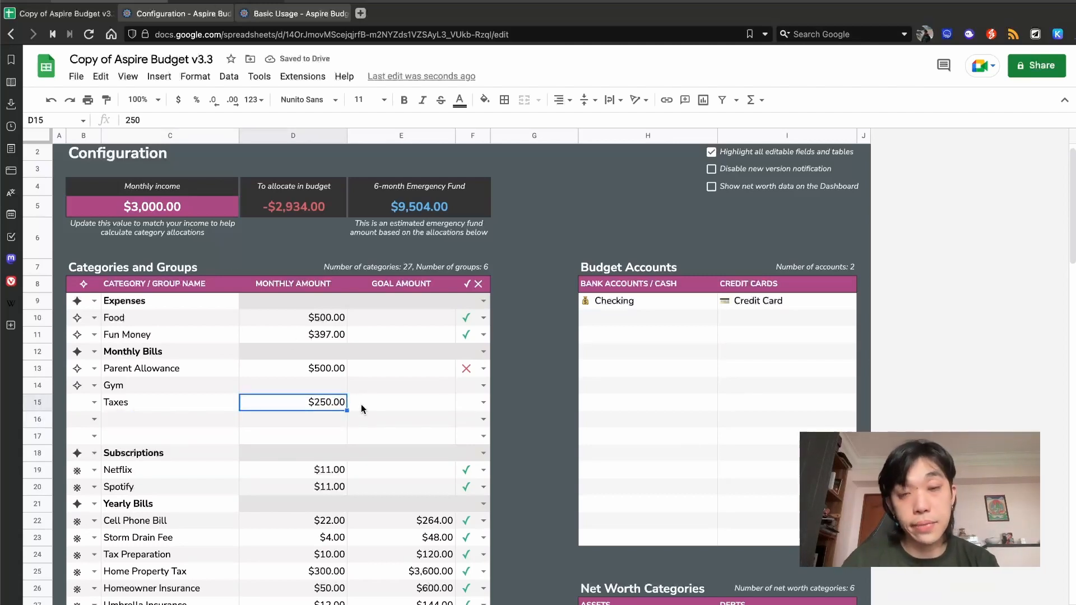
click(94, 402)
click(90, 450)
click(214, 401)
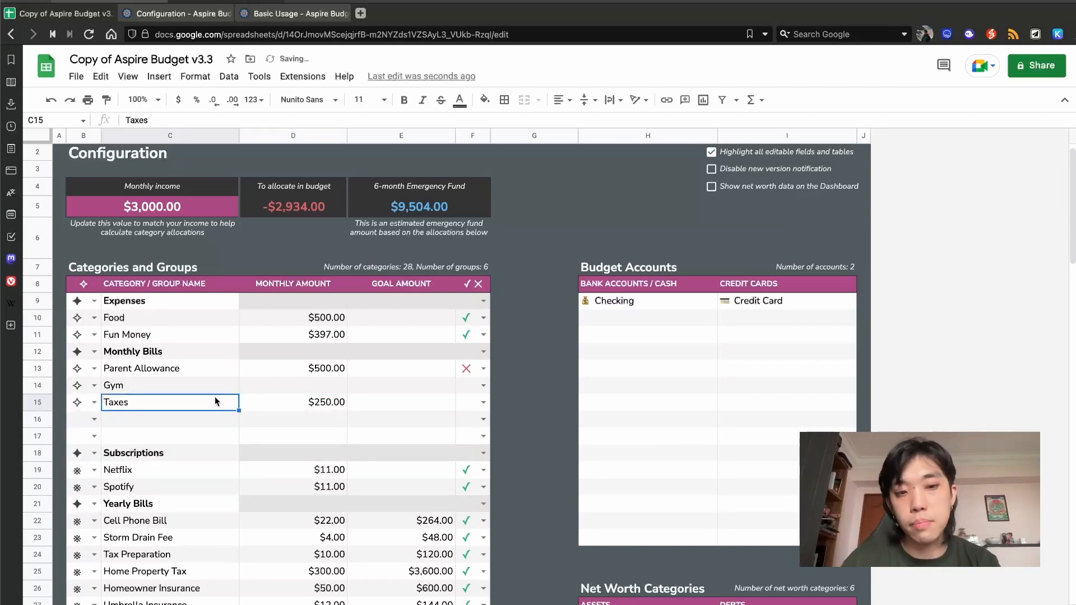
click(305, 403)
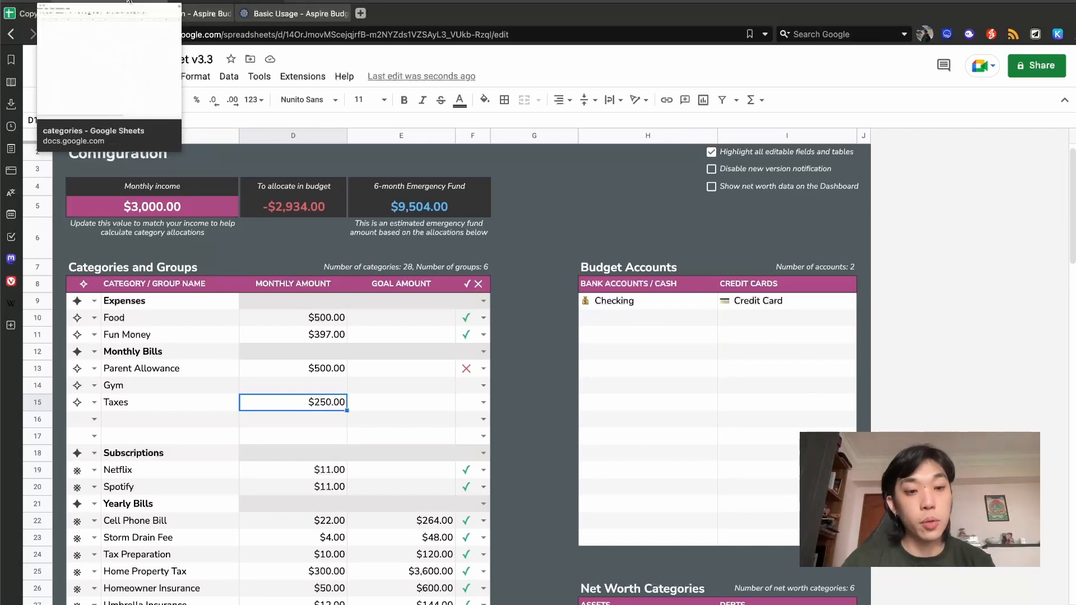
Add an Insurance category in row 16 with a monthly amount of 100, consulting the categories spreadsheet.
click(127, 1)
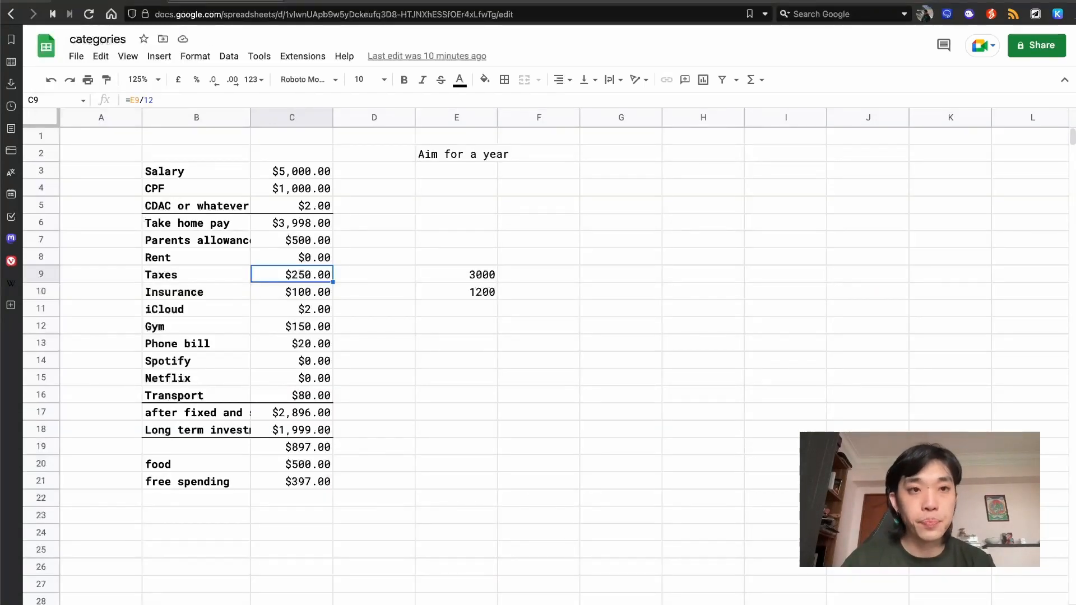
key(ctrl+Tab)
key(Down)
key(Left)
text(n)
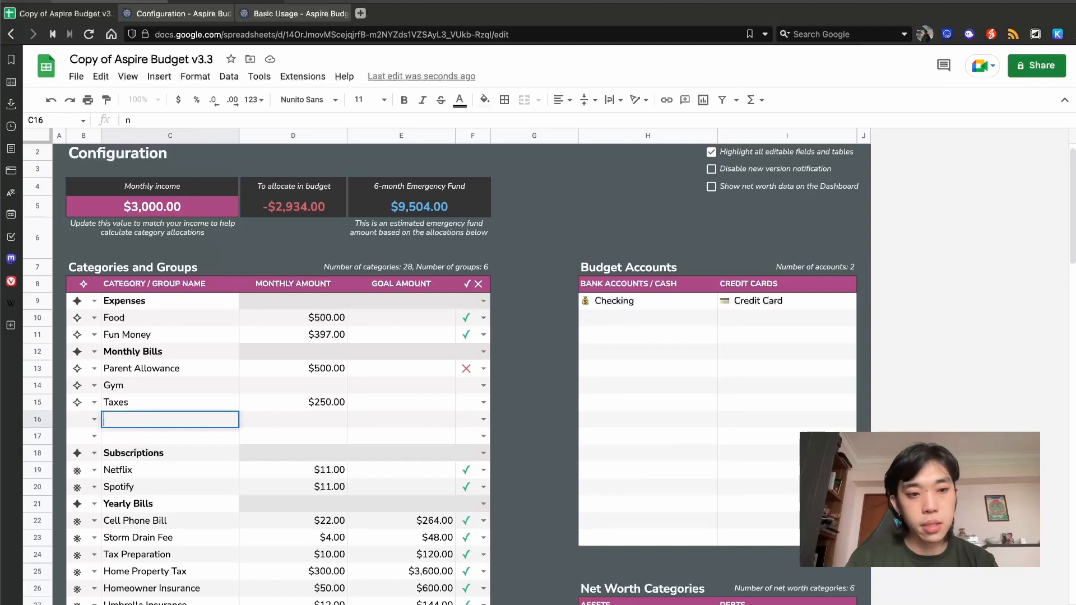
text(Isnurance)
key(Tab)
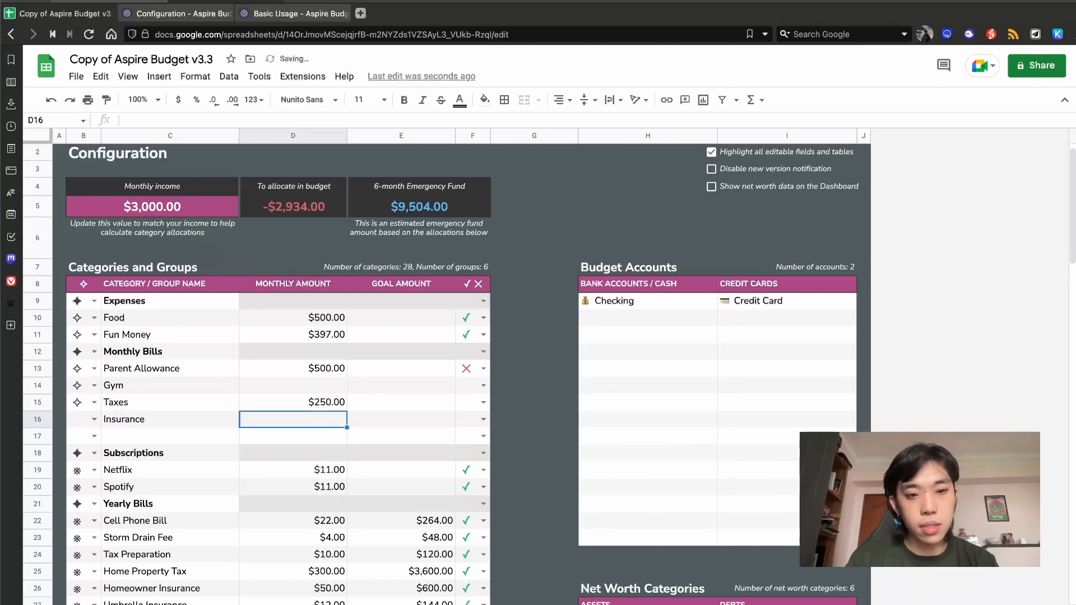
text(100)
key(Return)
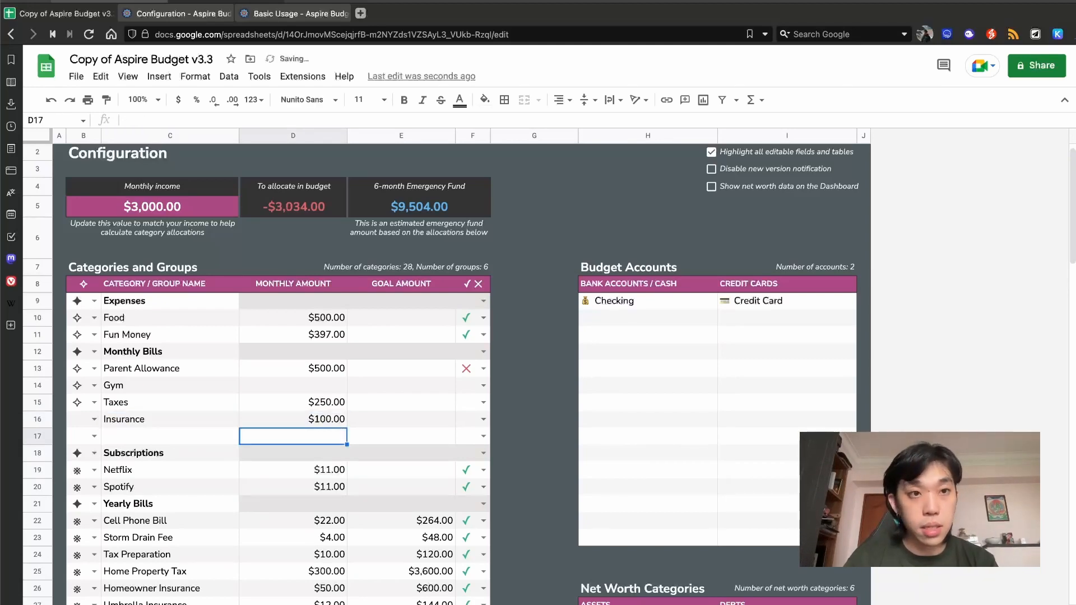
Add an iCloud category in row 17 with a monthly amount of 2, consulting the categories spreadsheet.
click(121, 2)
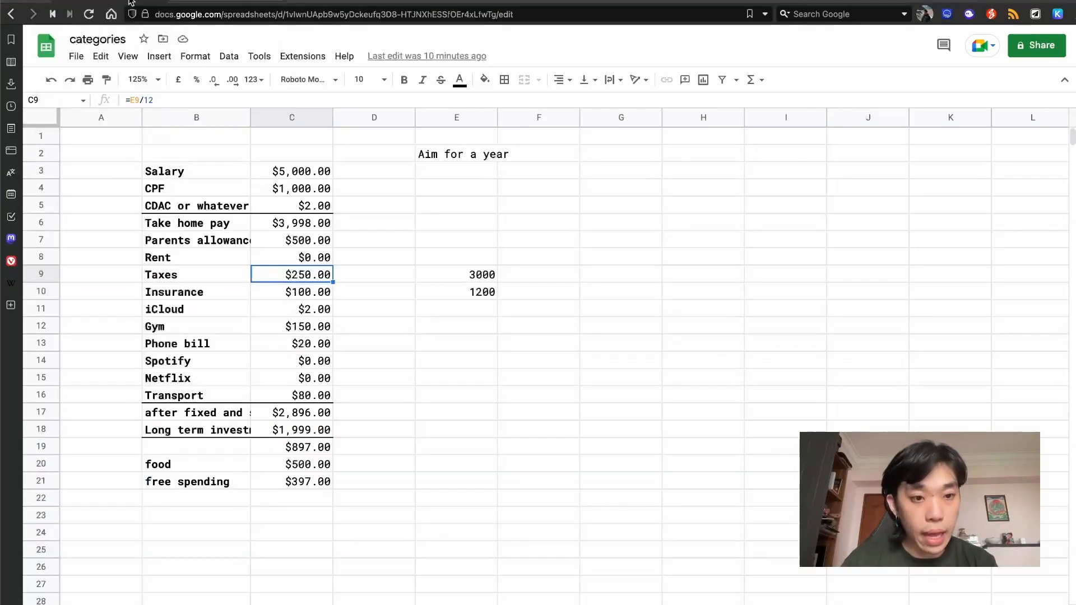
click(207, 311)
click(168, 23)
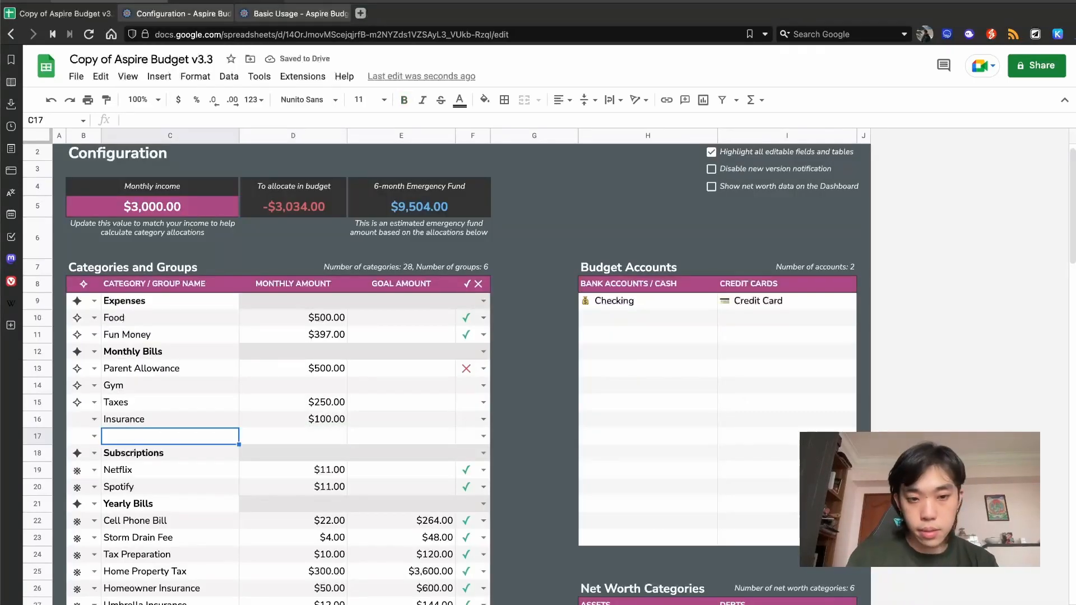
text(iCloud)
key(Tab)
text(2)
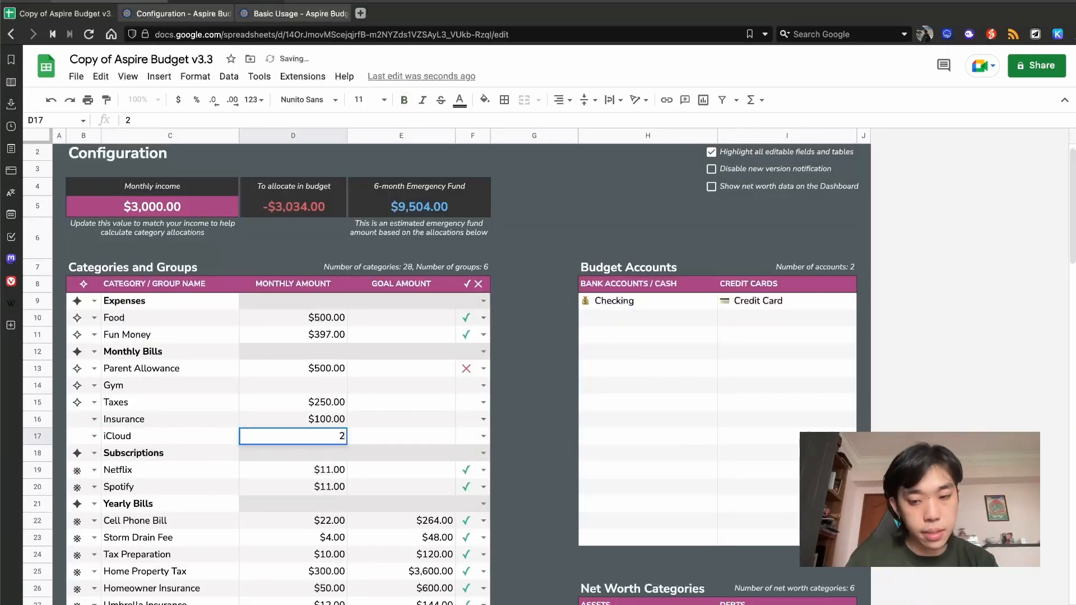
key(Return)
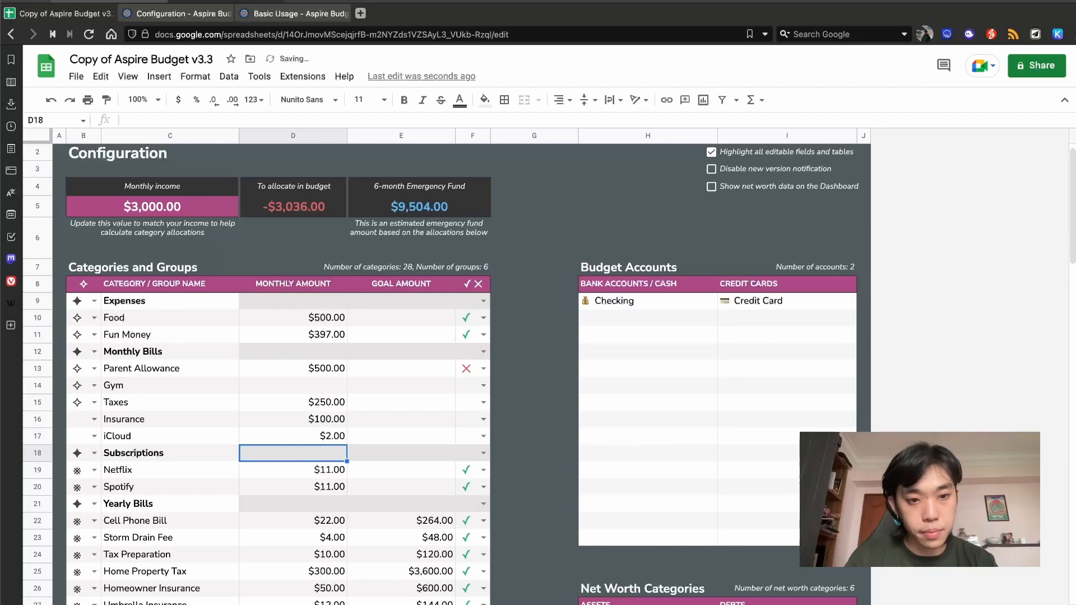
Turn the Subscriptions group header in row 18 into a reportable category with the symbol ✧.
click(94, 453)
click(79, 493)
click(93, 351)
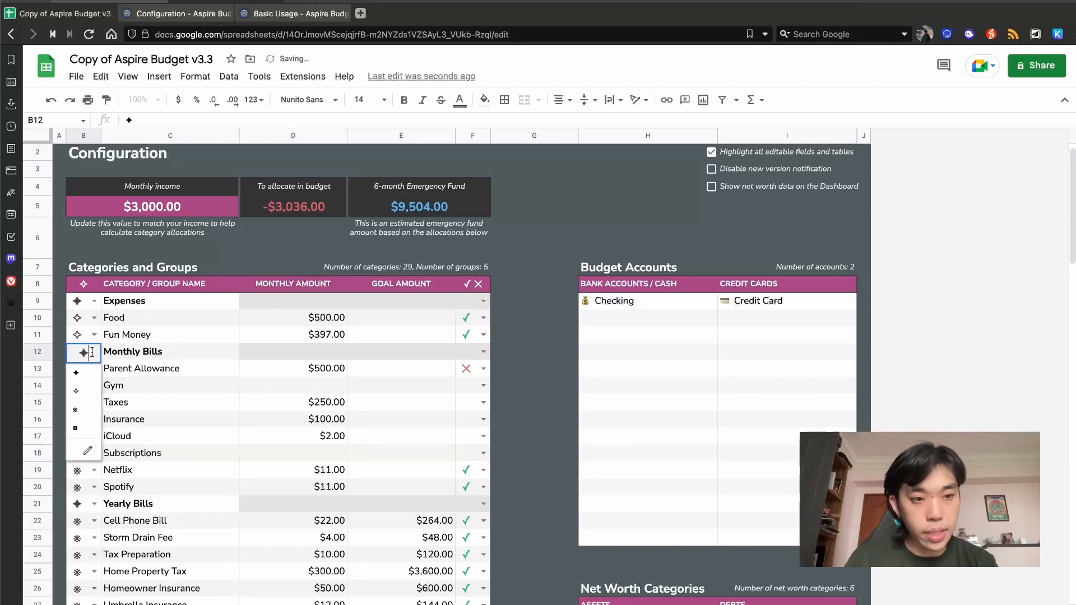
click(112, 351)
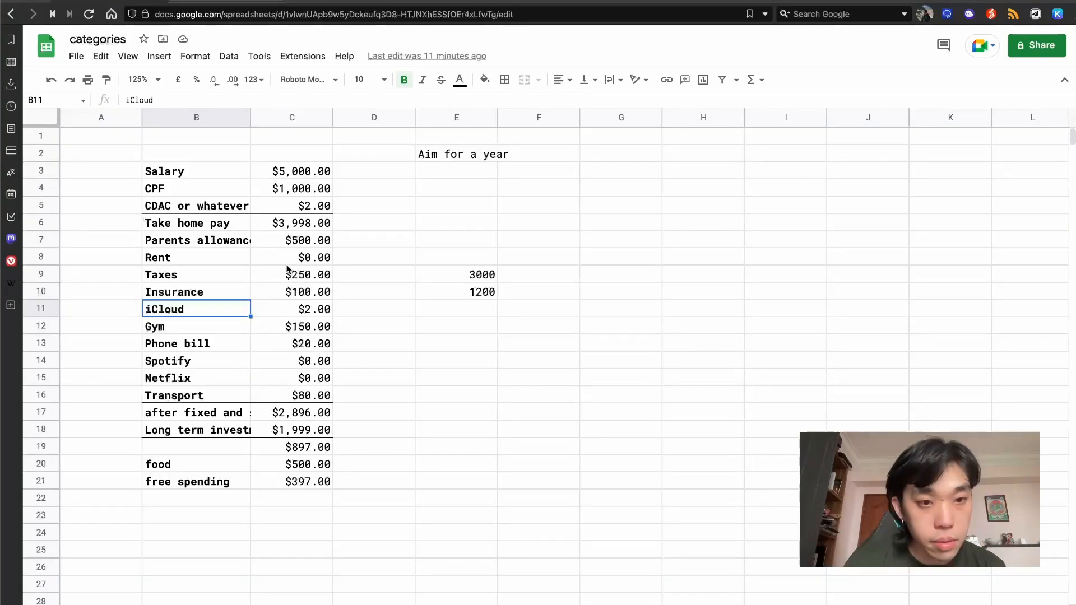
Consult the categories spreadsheet, rename the Subscriptions category in row 18 Transport, and set its monthly amount to 80.
click(286, 260)
click(203, 329)
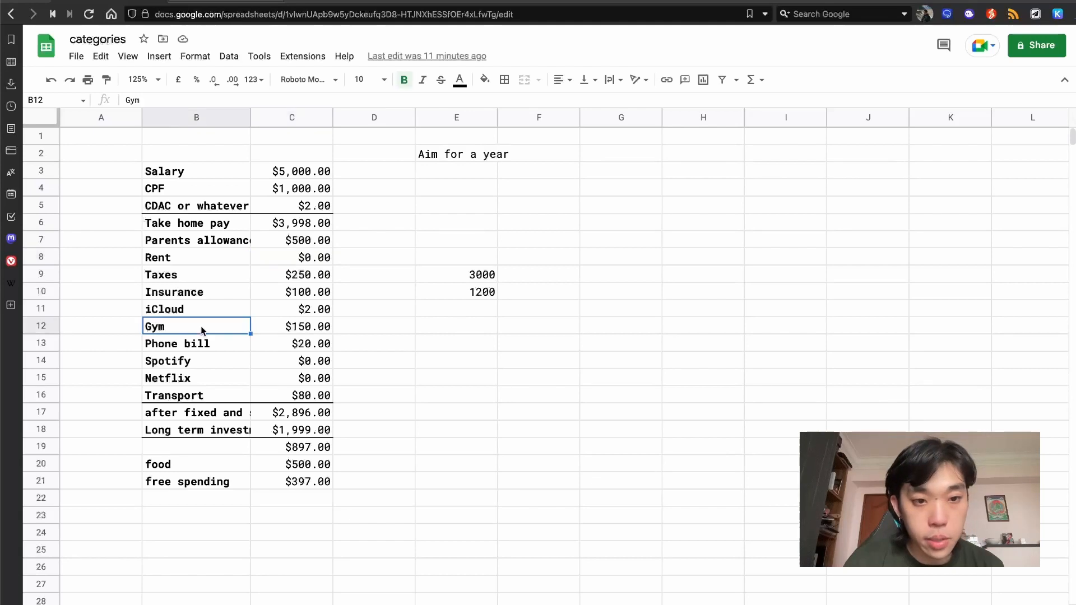
click(202, 395)
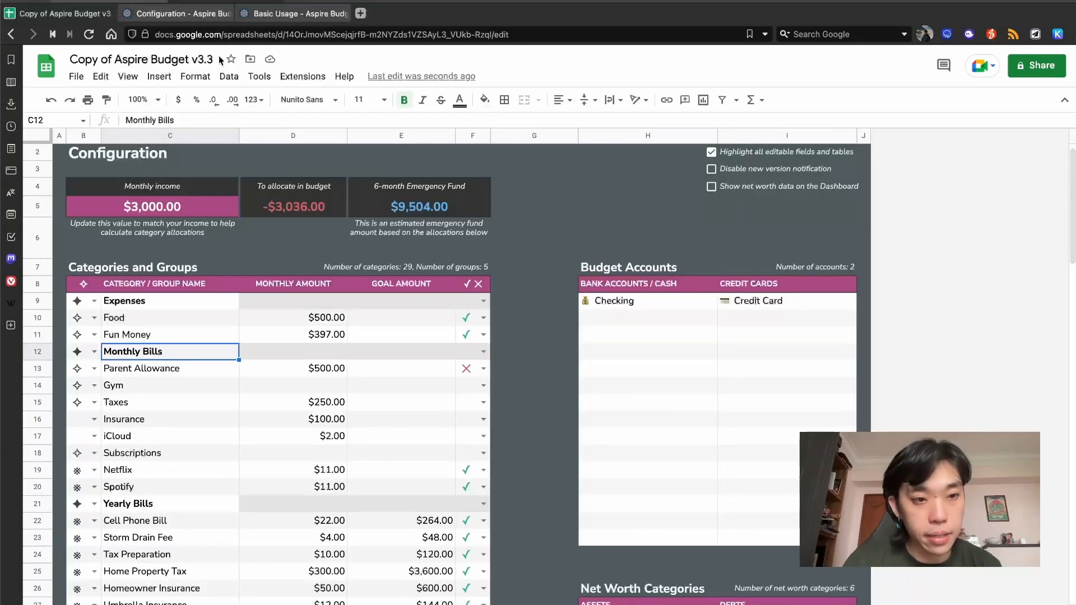
key(Down)
key(Down)
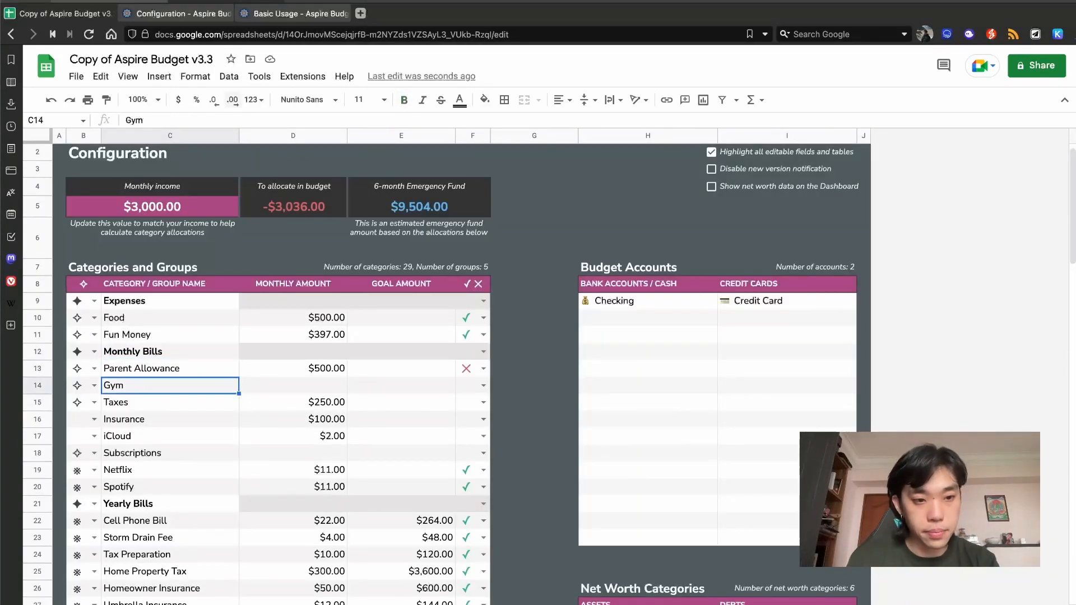
key(Down)
key(Down)
key(Down)
key(Down)
text(Transport)
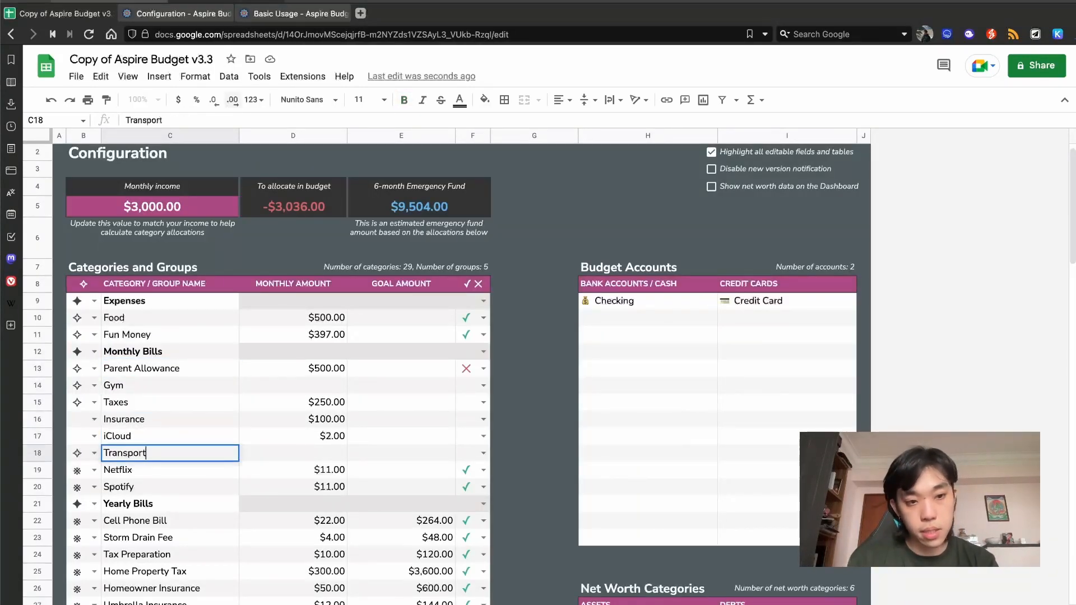
key(Tab)
text($11.)
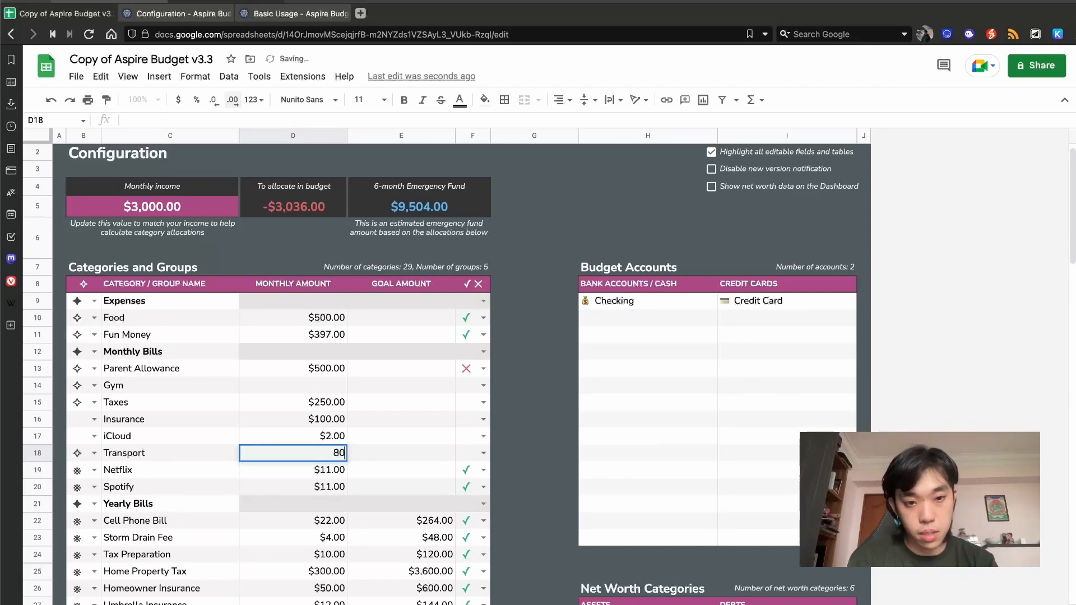
text(0)
key(Return)
Copy the category rows from Yearly Bills down to the last Giving entry, B21:F44.
key(shift+Left)
key(shift+Left)
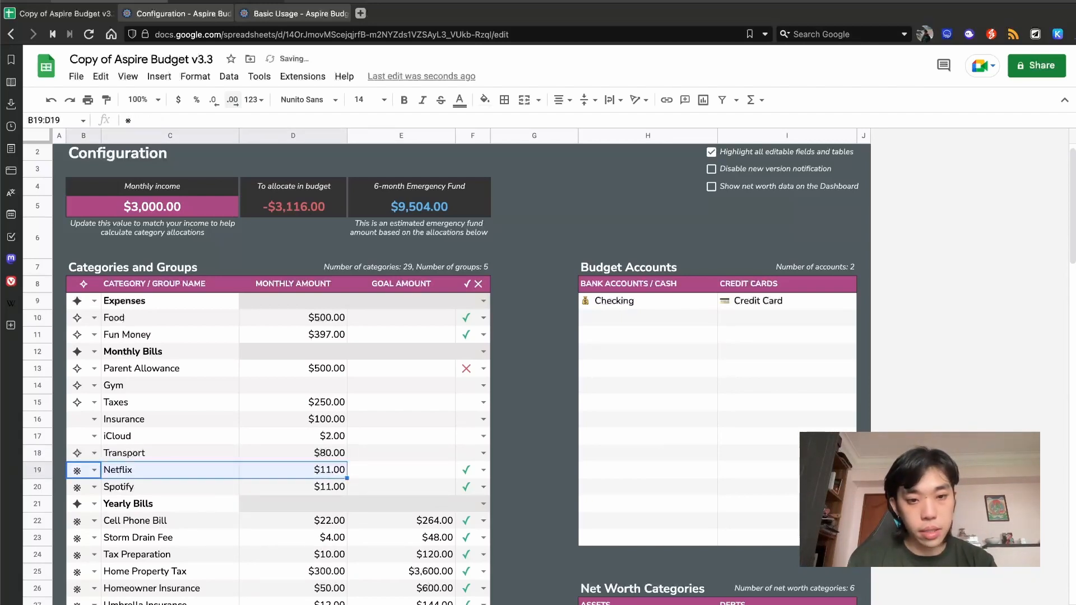
key(shift+Right)
key(Down)
key(Down)
key(shift+Right)
key(shift+Right)
key(shift+Right)
key(shift+Right)
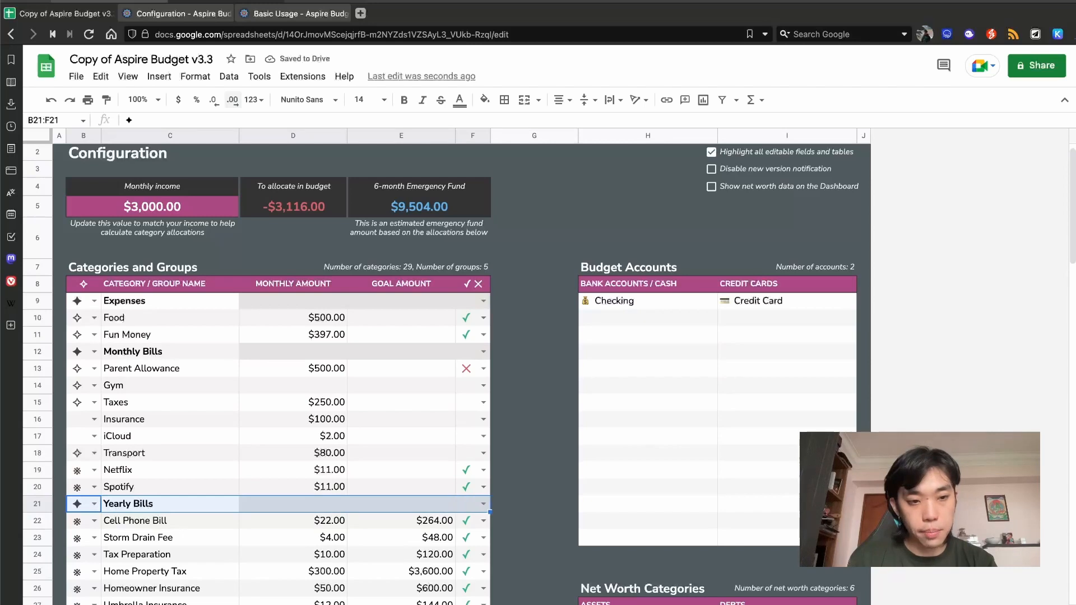
key(shift+Down)
key(shift+Down)
key(shift+Down)
key(shift+Down)
key(shift+Down)
key(shift+Down)
key(shift+Down)
key(shift+Down)
key(shift+Down)
key(shift+Down)
key(shift+Down)
key(shift+Down)
key(shift+Down)
key(shift+Down)
key(shift+Down)
key(shift+Down)
key(shift+Down)
key(shift+Down)
key(shift+Down)
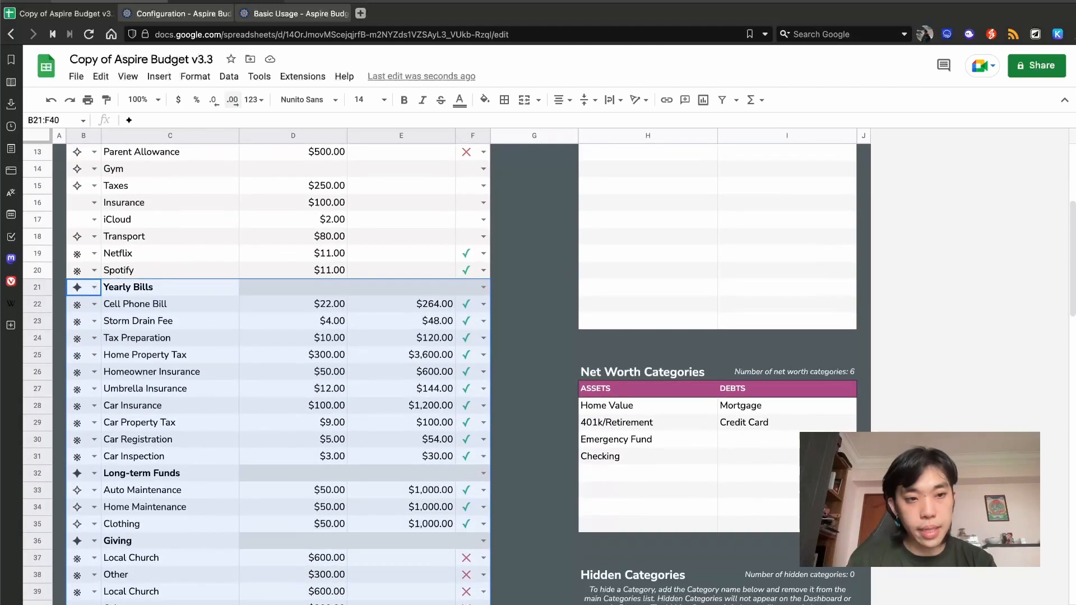
key(shift+Down)
key(shift+Down)
key(shift+Down)
key(shift+Down)
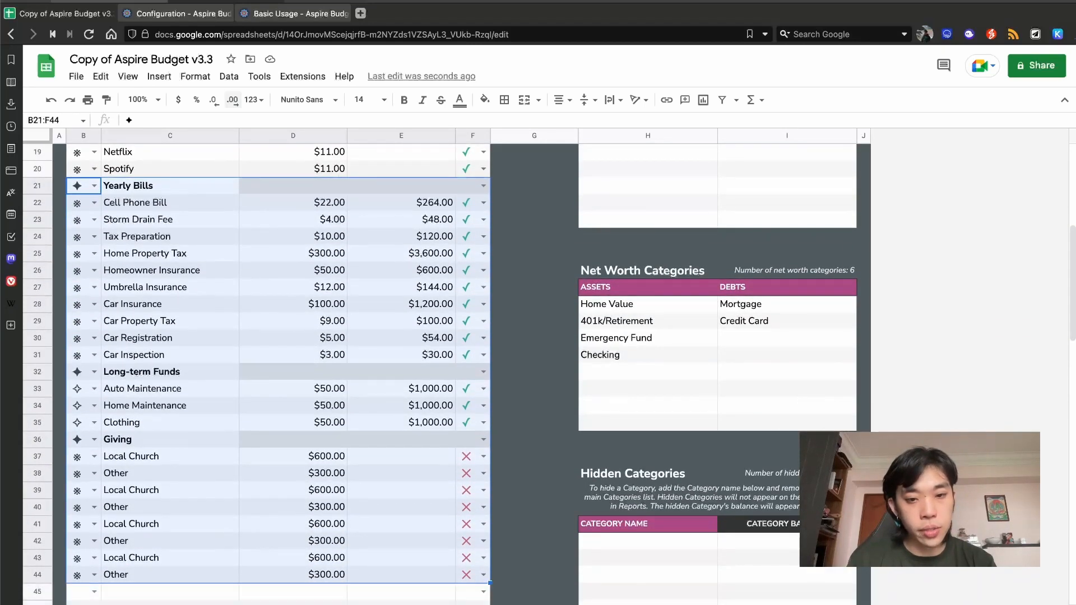
key(ctrl+c)
Paste the copied rows directly below Transport, starting at B19, over the Netflix and Spotify rows.
key(Up)
key(Up)
key(Up)
key(Up)
key(Up)
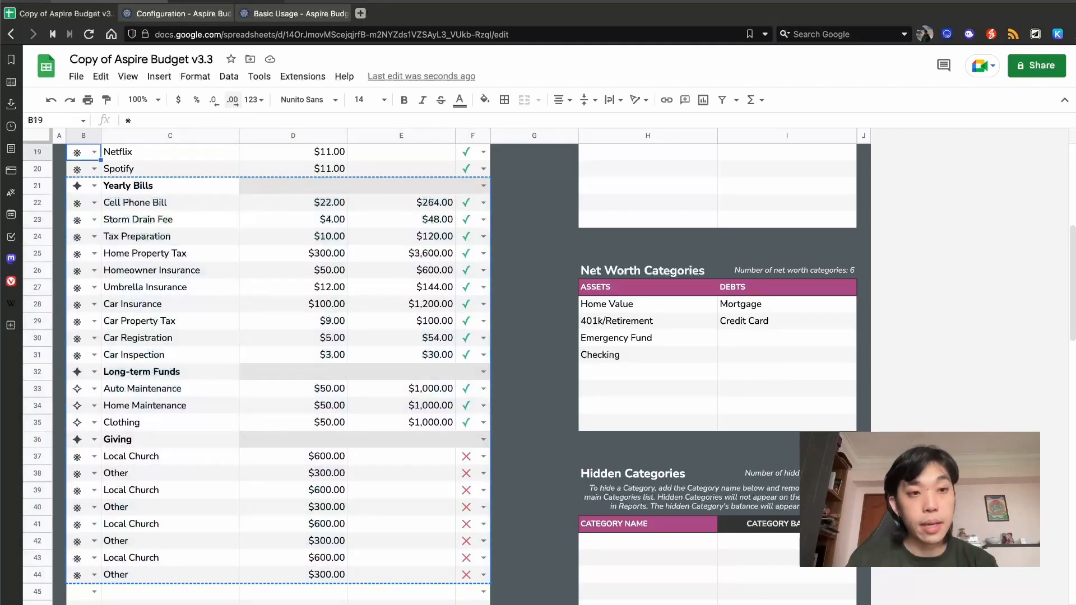
key(Up)
key(Up)
key(Up)
key(Up)
key(Down)
key(Down)
key(Down)
key(Down)
key(Down)
key(Down)
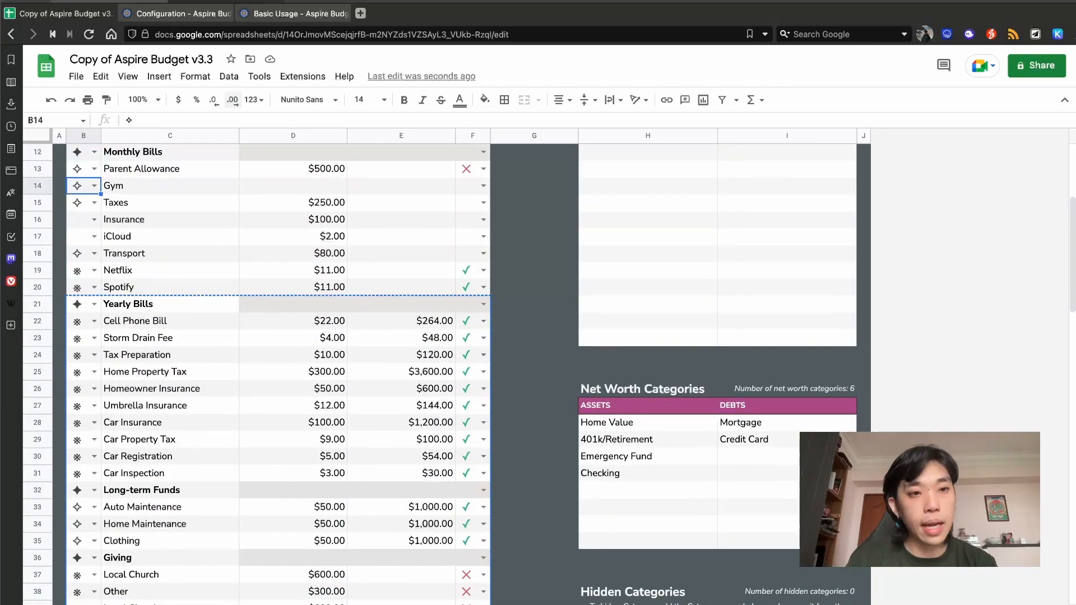
key(Up)
key(Up)
key(Up)
key(Up)
key(Up)
key(Up)
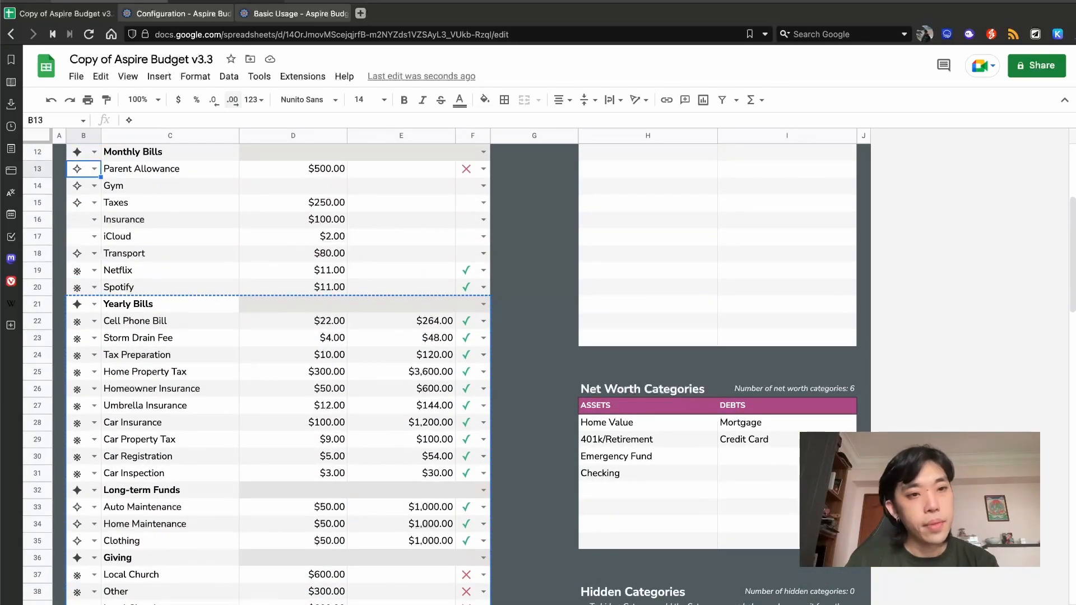
key(Right)
key(Down)
key(Down)
key(Down)
key(Down)
key(Down)
key(Left)
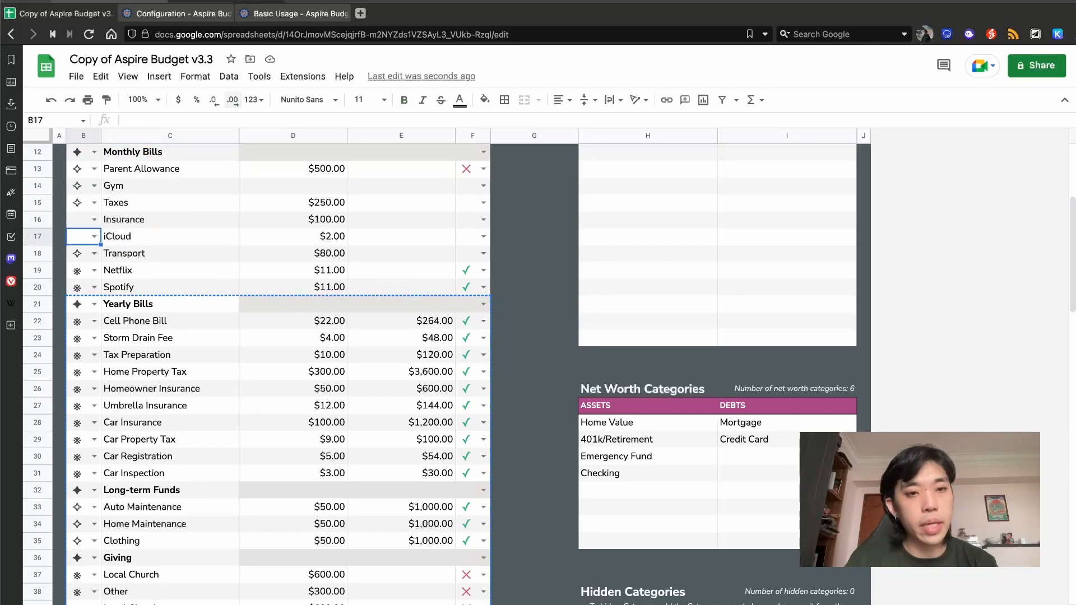
key(Down)
key(Down)
key(ctrl+v)
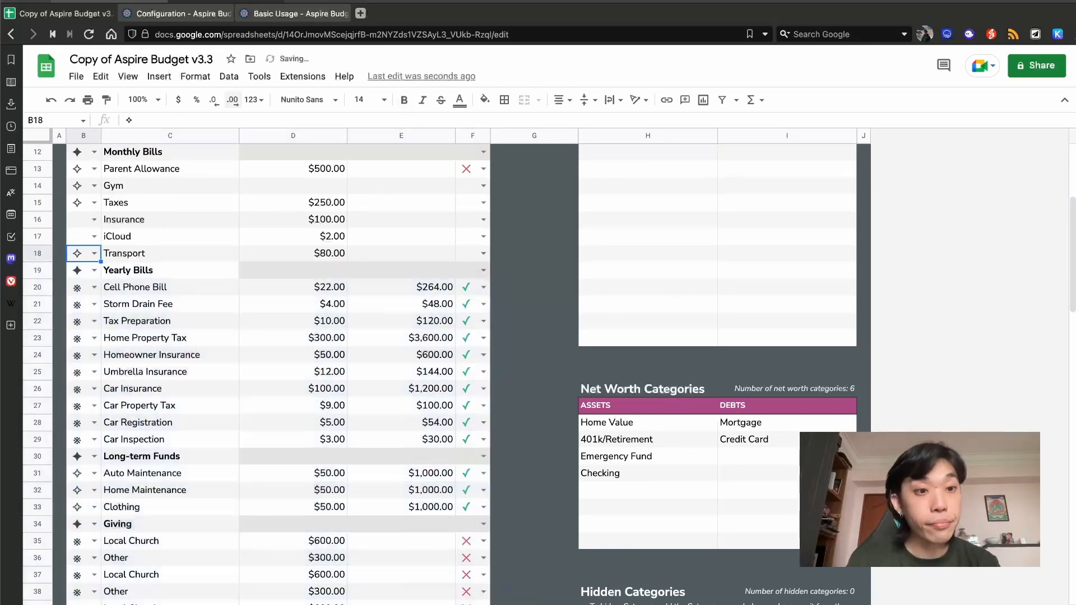
Rename the Monthly Bills group in row 12 Bills.
key(Up)
key(Up)
key(Up)
key(Up)
key(Up)
key(Up)
key(Up)
key(Right)
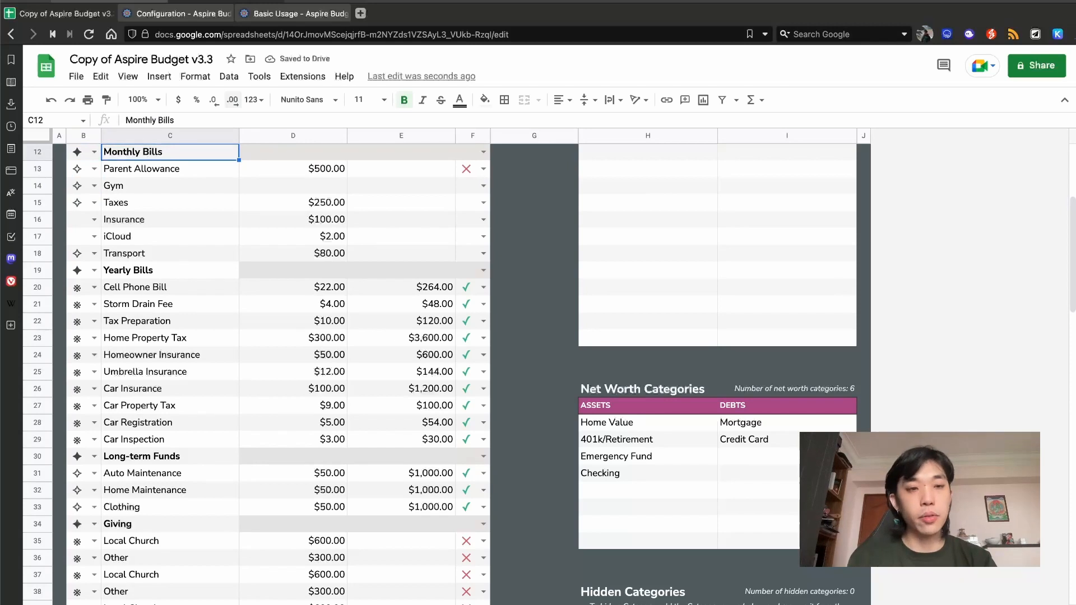
text(Bills)
key(Return)
Turn the Yearly Bills group in row 19 into a regular ✧ category named Cell Phone Bill.
key(Up)
key(Down)
key(Down)
key(Down)
key(Down)
key(Down)
key(Down)
key(Down)
key(Down)
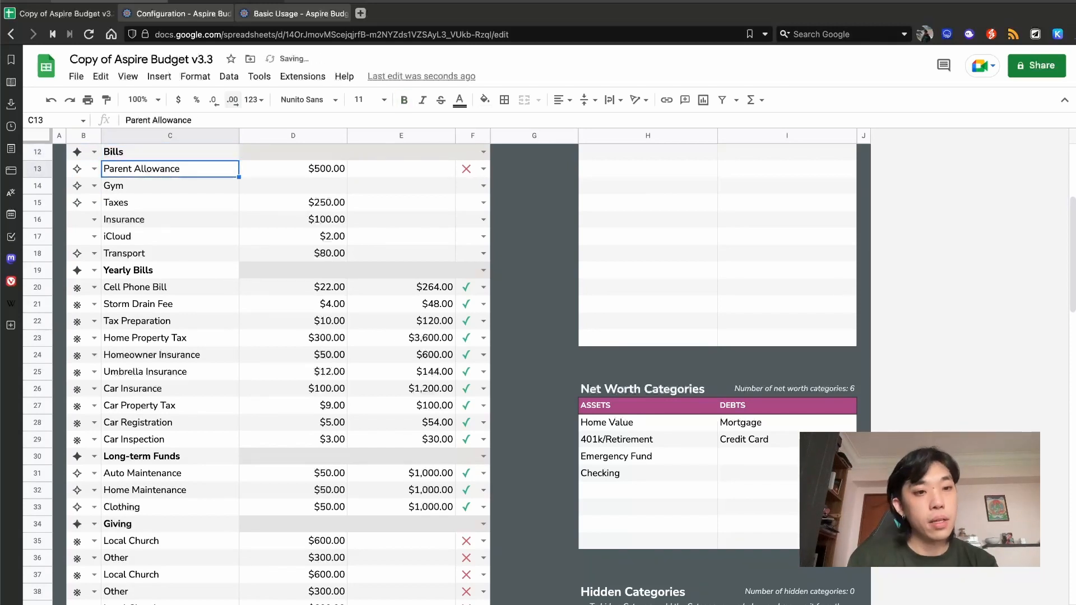
key(Left)
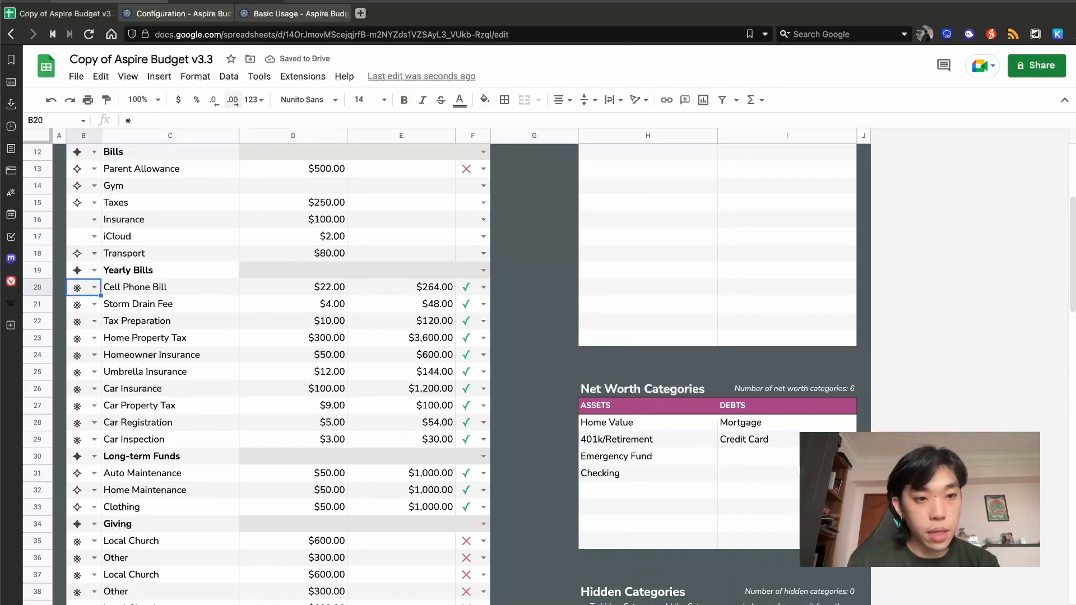
key(Up)
key(Up)
key(Right)
key(Down)
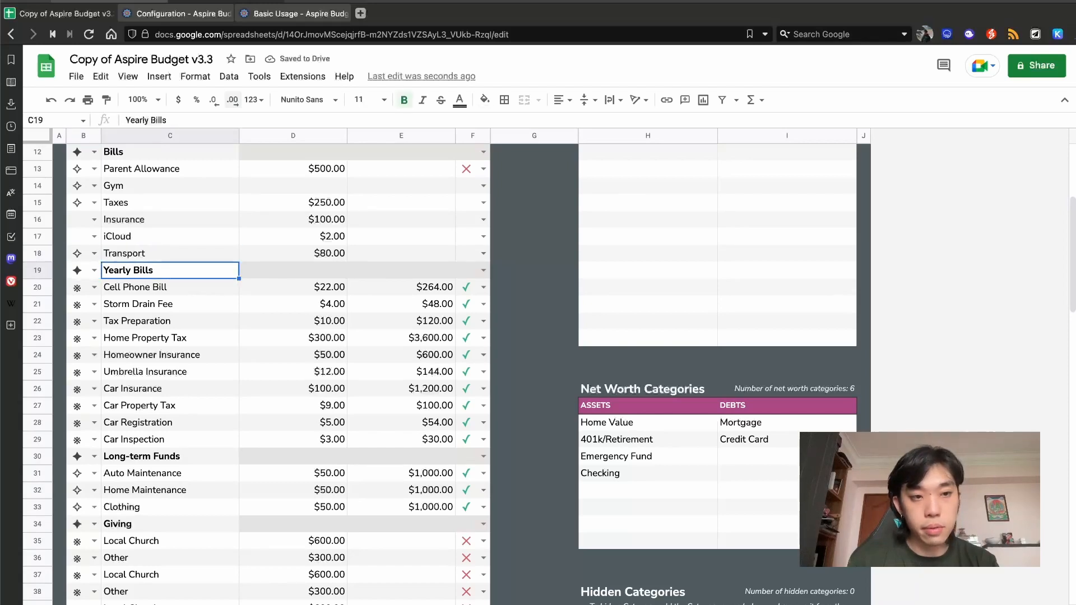
click(95, 270)
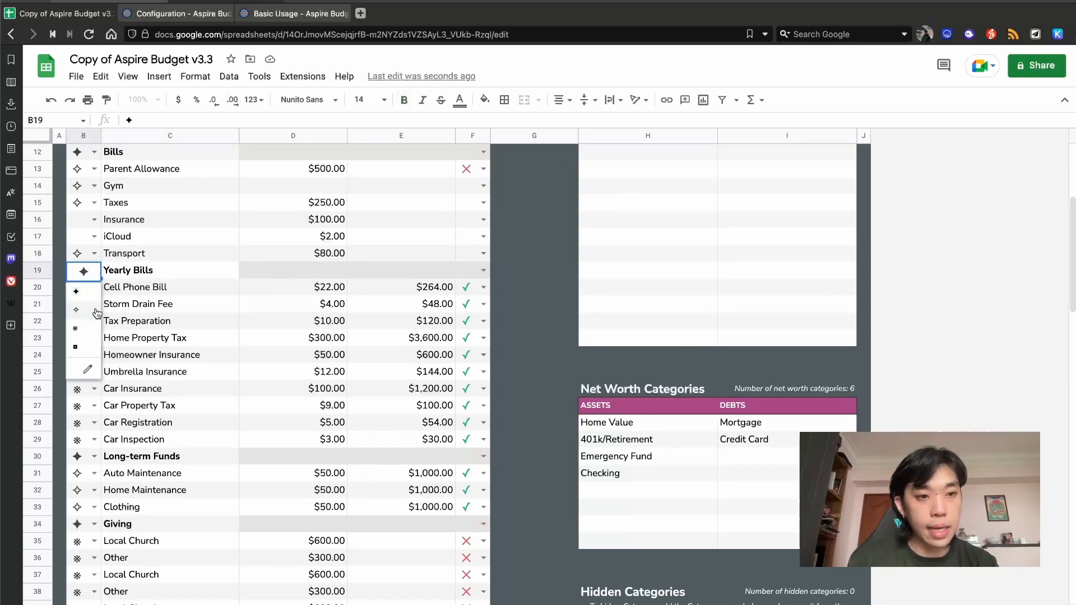
click(96, 310)
key(Right)
text(Cell P)
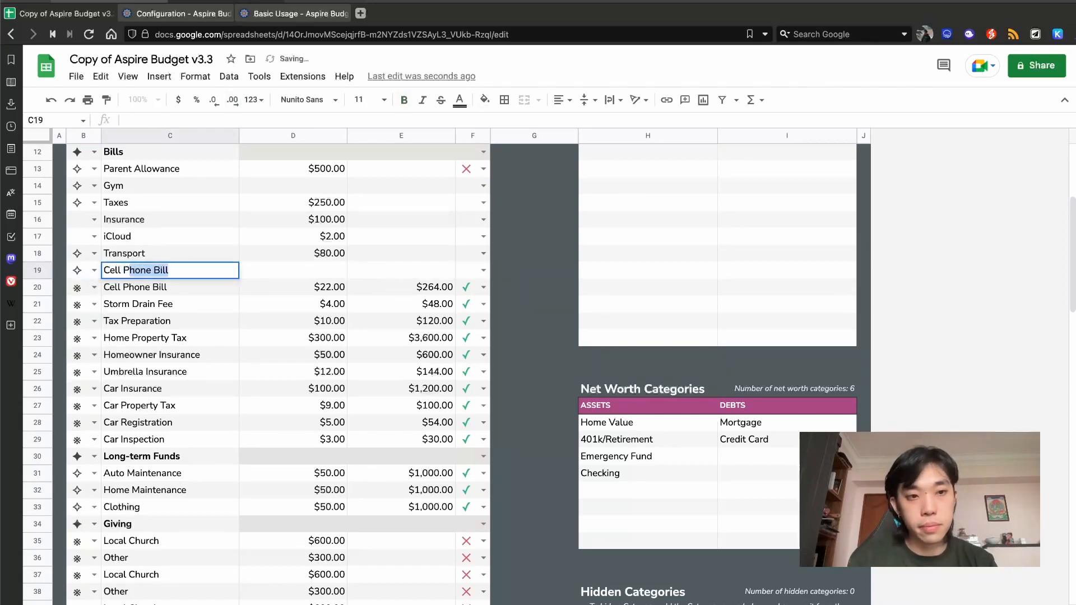
text(hone)
key(Return)
Clear the old template entries from the duplicate Cell Phone Bill row through Clothing, B20:F33.
key(Left)
key(shift+Right)
key(shift+Right)
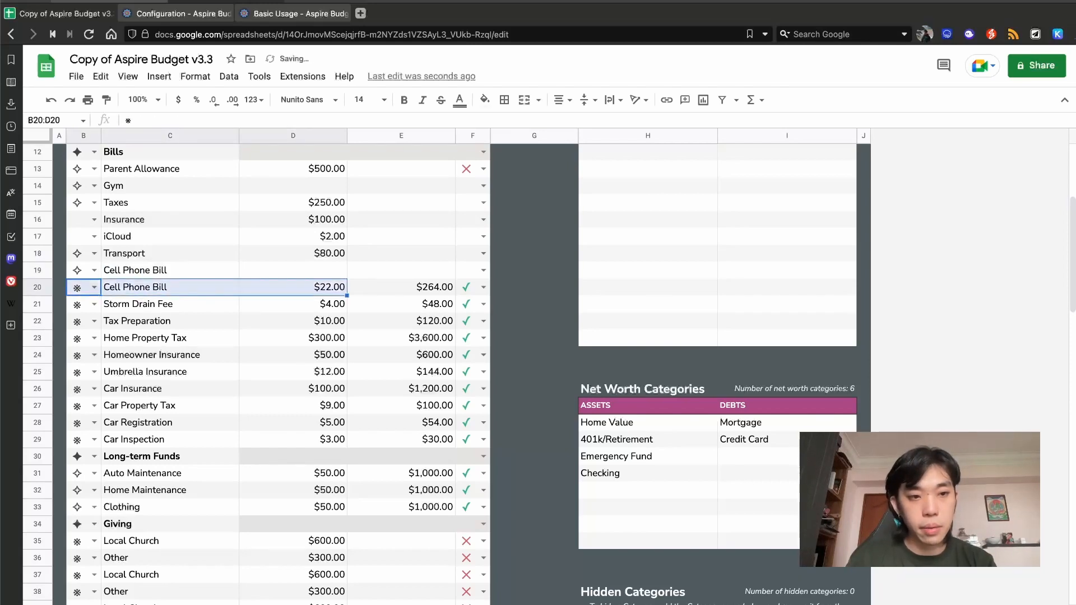
key(shift+Right)
key(shift+Down)
key(shift+Right)
key(shift+Down)
key(shift+Down)
key(shift+Down)
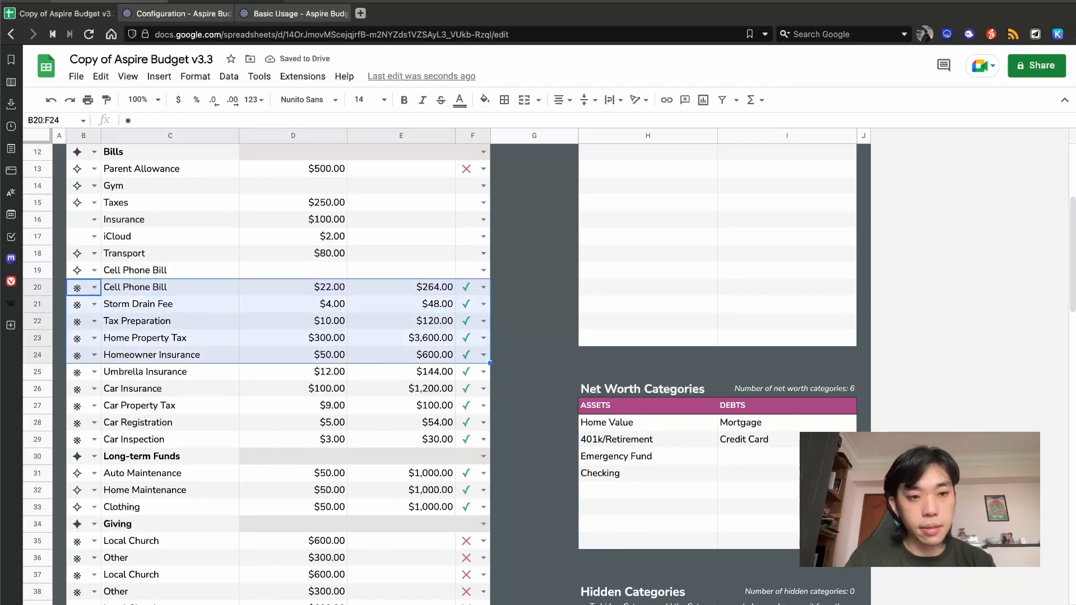
key(shift+Down)
key(shift+Down)
key(shift+Down)
key(shift+Down)
key(shift+Down)
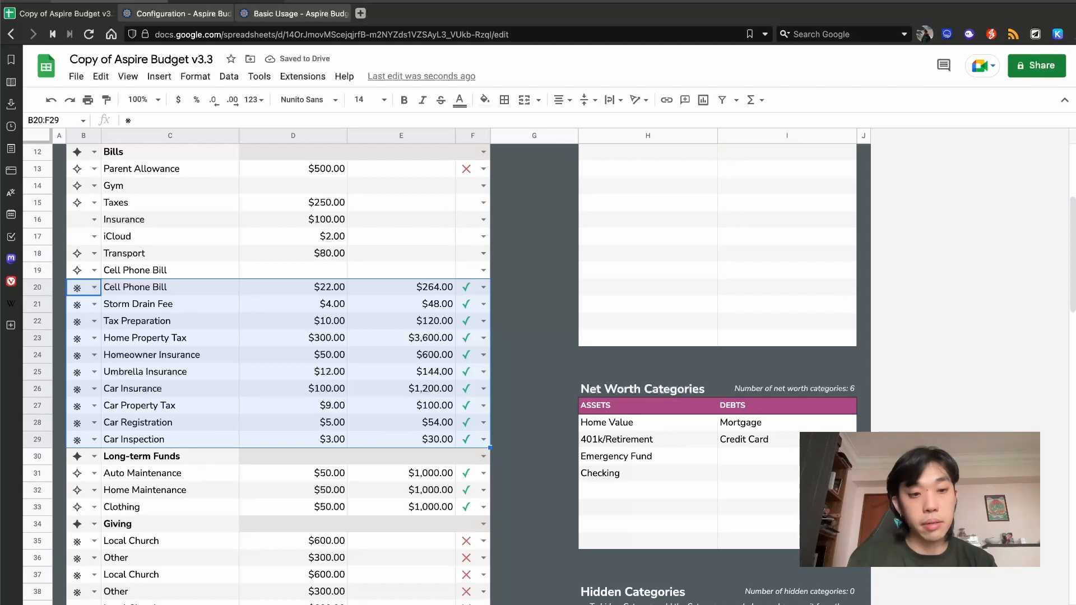
key(shift+Down)
key(shift+Down)
key(shift+Down)
key(shift+Down)
key(shift+Up)
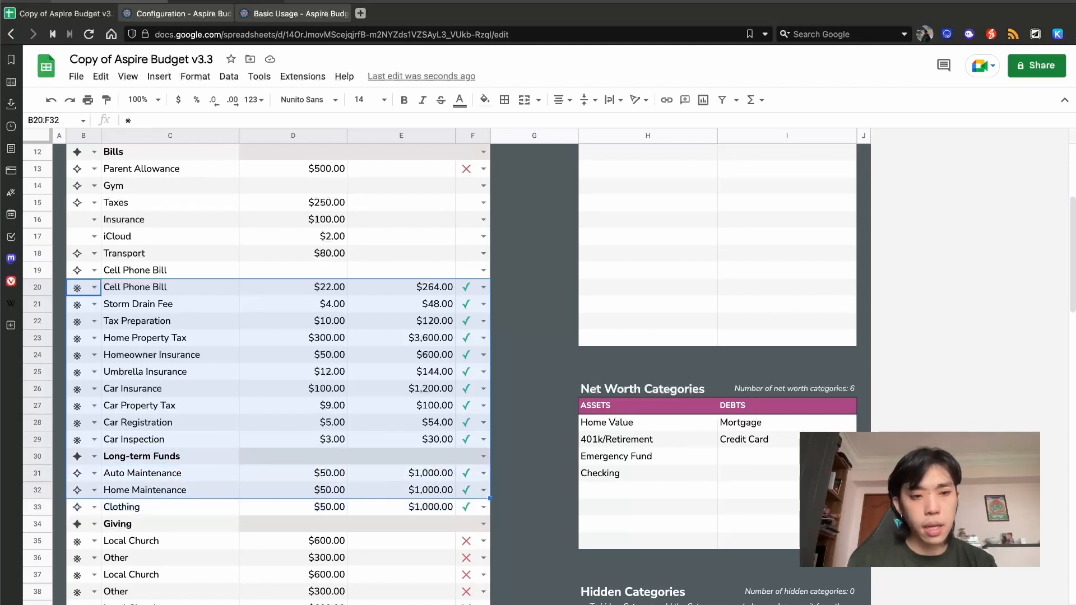
key(shift+Down)
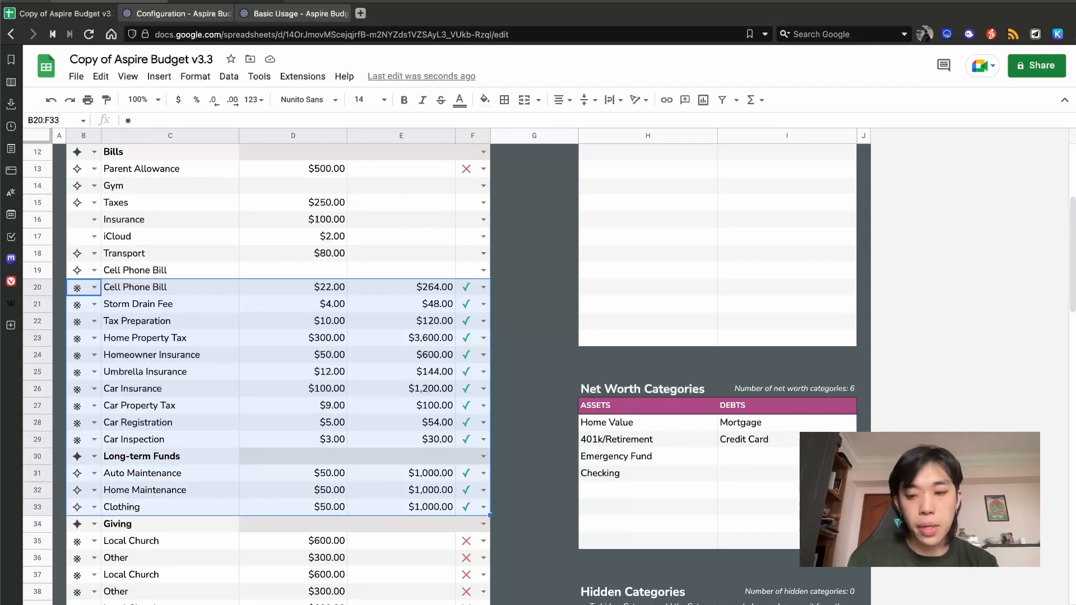
key(Delete)
Clear the Giving group and all its Local Church and Other entries, B34:F44.
key(Down)
key(Down)
key(Down)
key(Down)
key(Down)
key(Down)
key(Down)
key(Down)
key(Down)
key(Down)
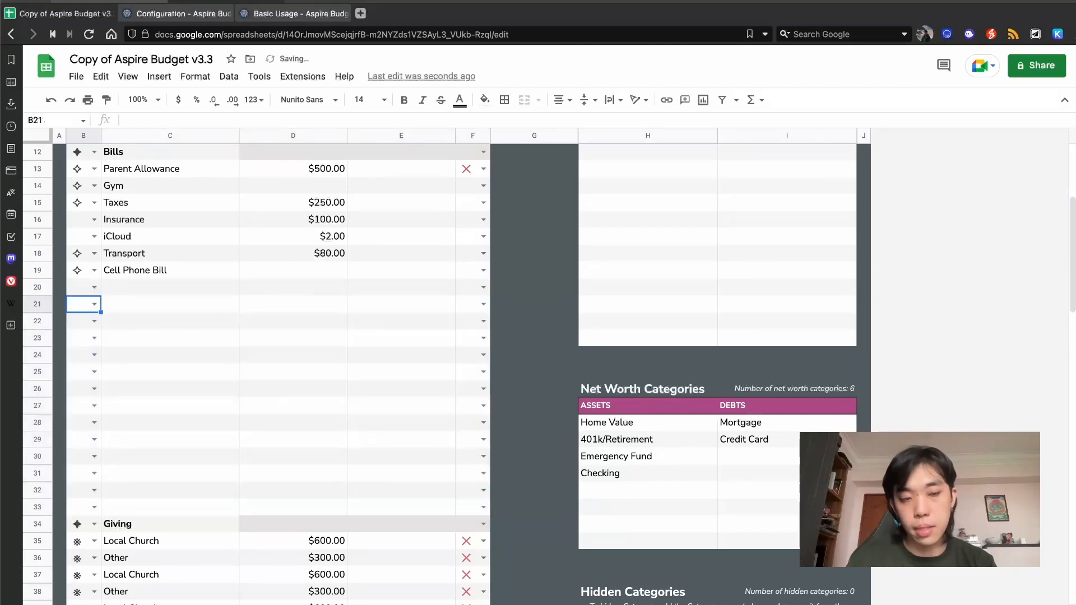
key(Down)
key(Down)
key(Down)
key(Down)
key(Down)
key(Down)
key(Down)
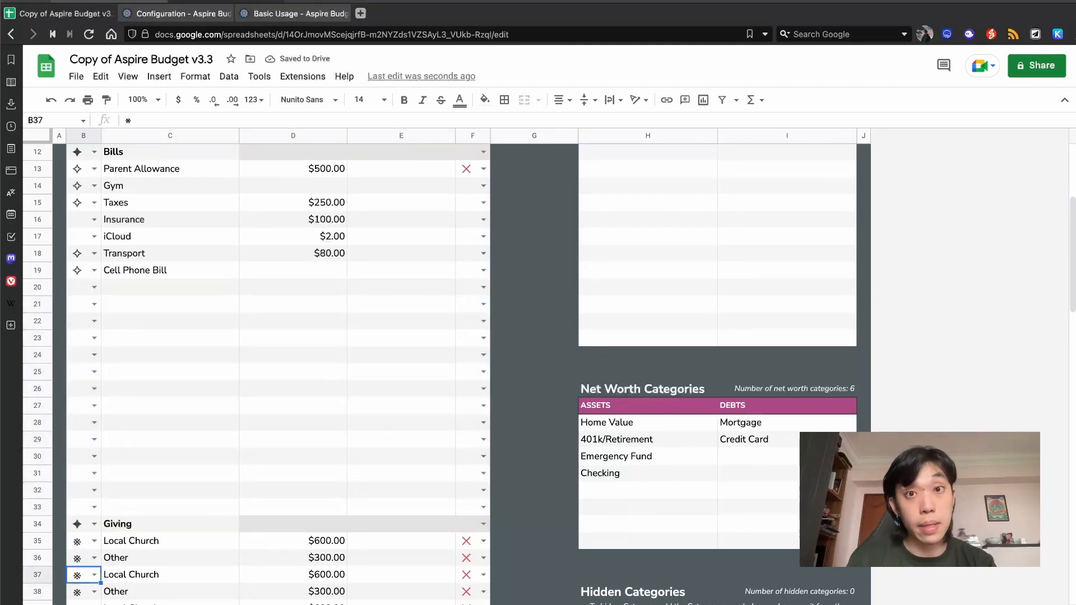
key(Down)
key(Down)
key(Down)
key(Down)
key(Down)
key(Down)
key(Down)
key(Down)
key(Down)
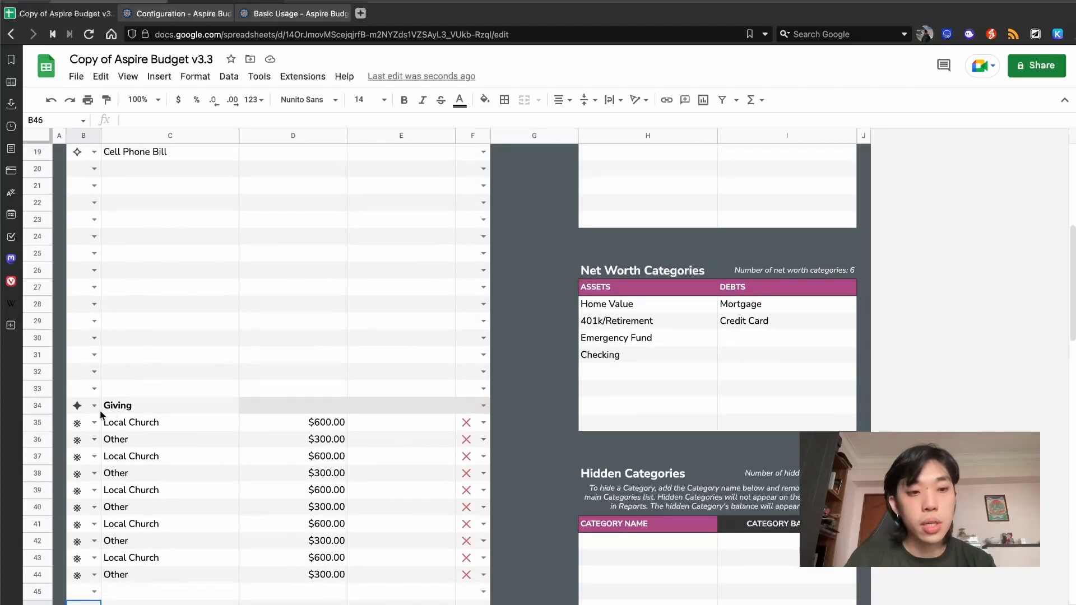
drag(83, 408, 466, 577)
key(Delete)
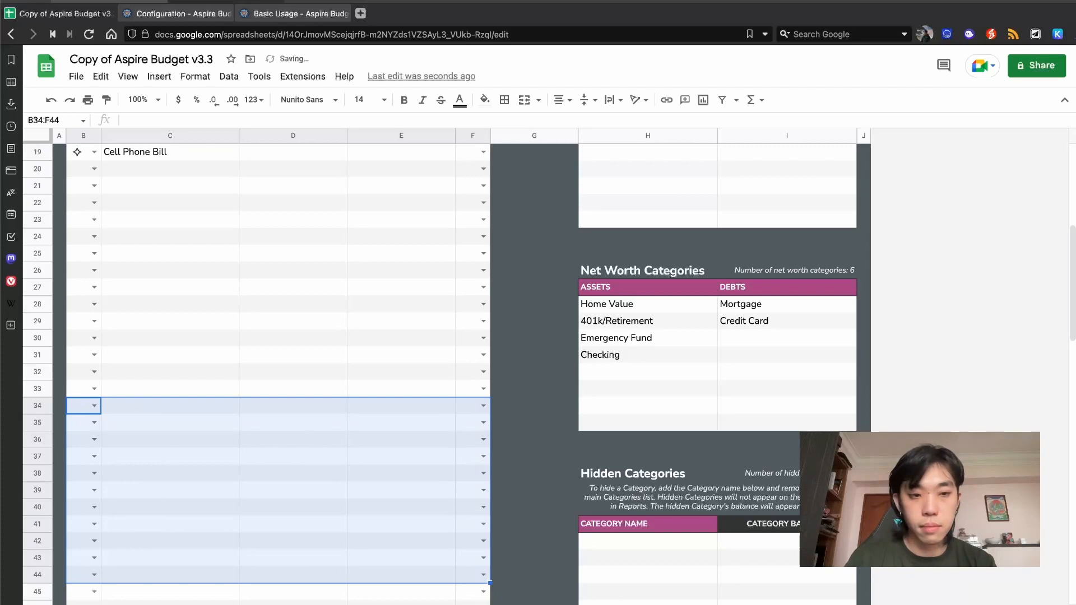
Mark Gym with ✕ in column F and set its monthly amount to 150.
click(366, 434)
scroll(367, 433, up, 10)
click(480, 402)
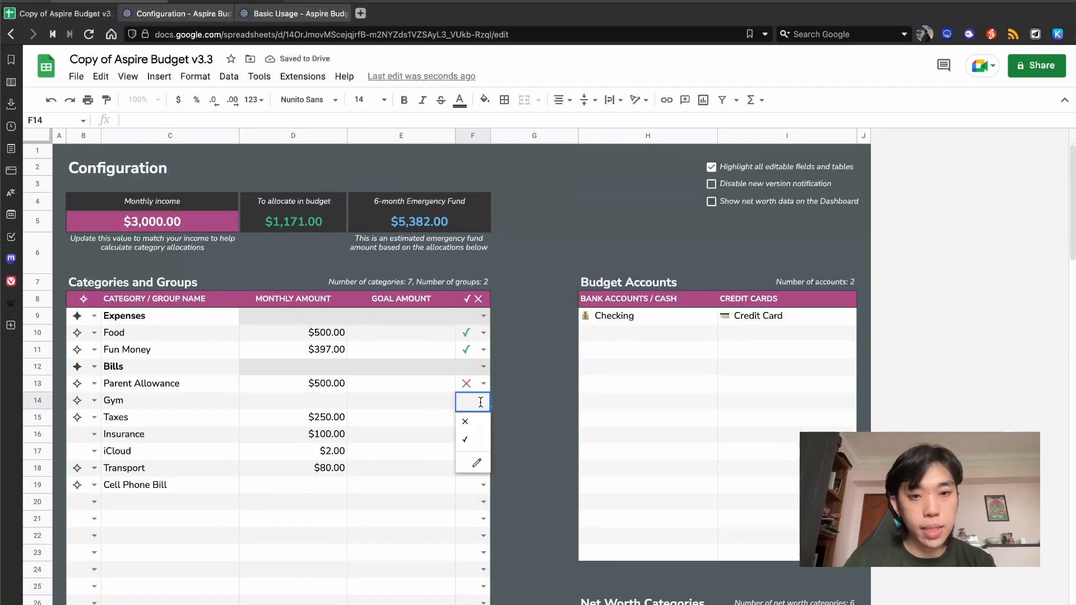
click(480, 421)
click(289, 407)
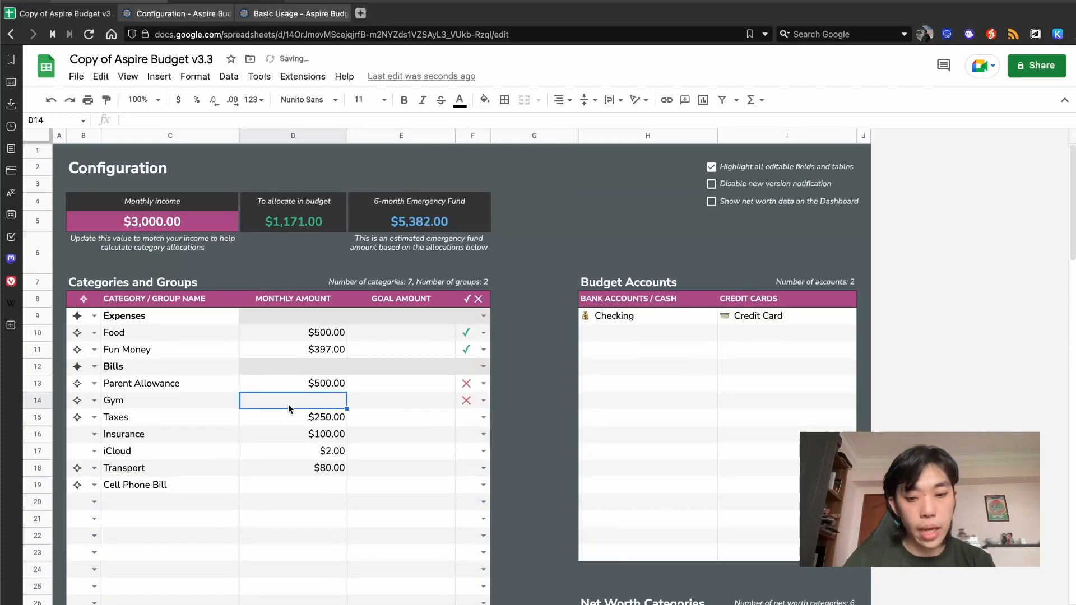
text(150)
key(Return)
In column F, mark Taxes, Insurance and Transport with ✓ and iCloud with ✕.
click(482, 418)
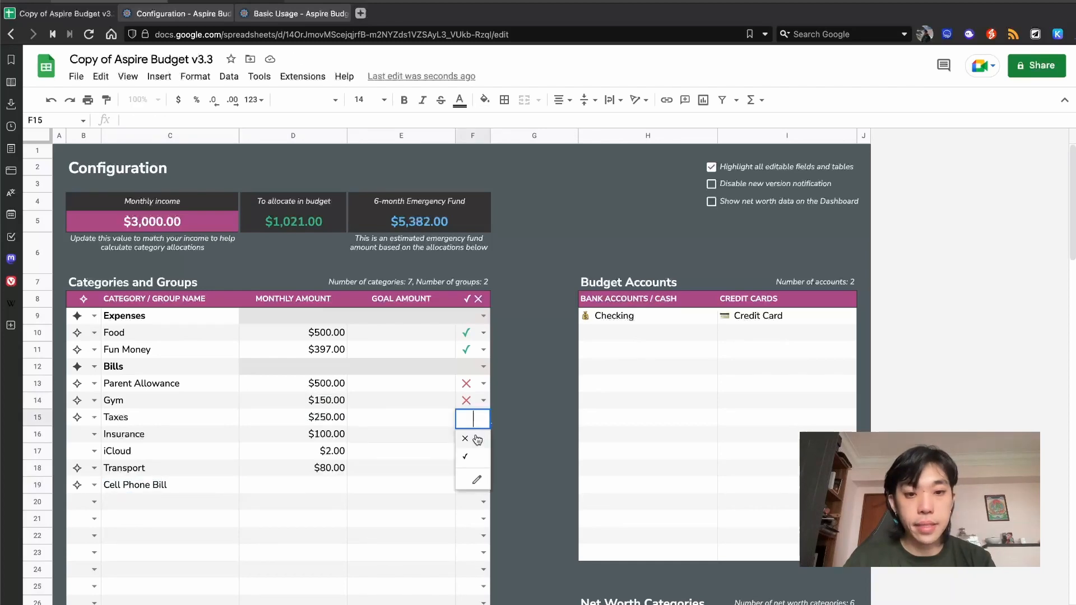
click(476, 457)
click(483, 451)
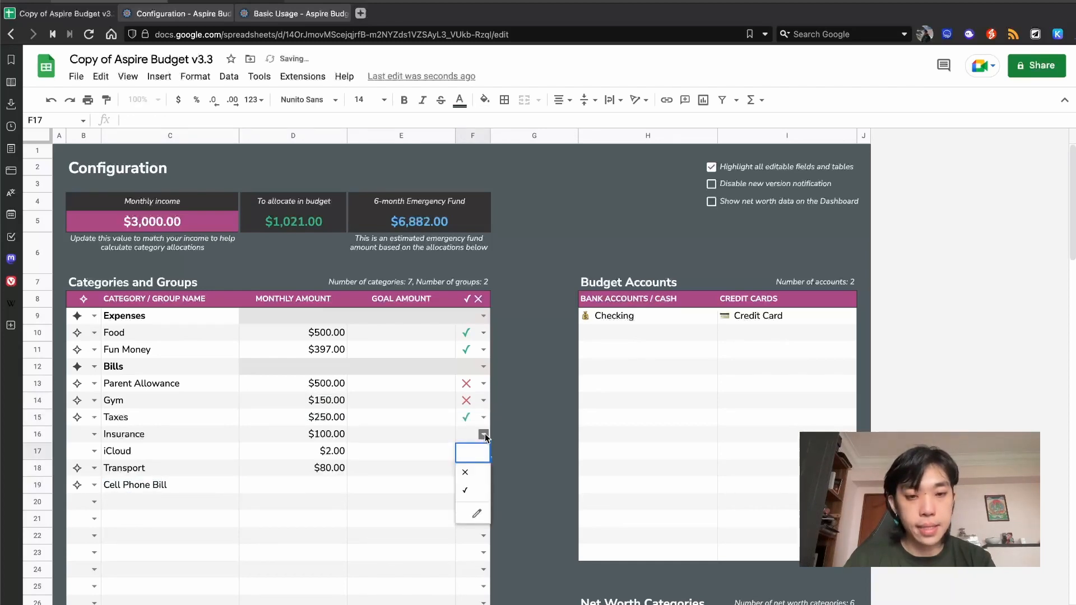
click(484, 435)
click(473, 476)
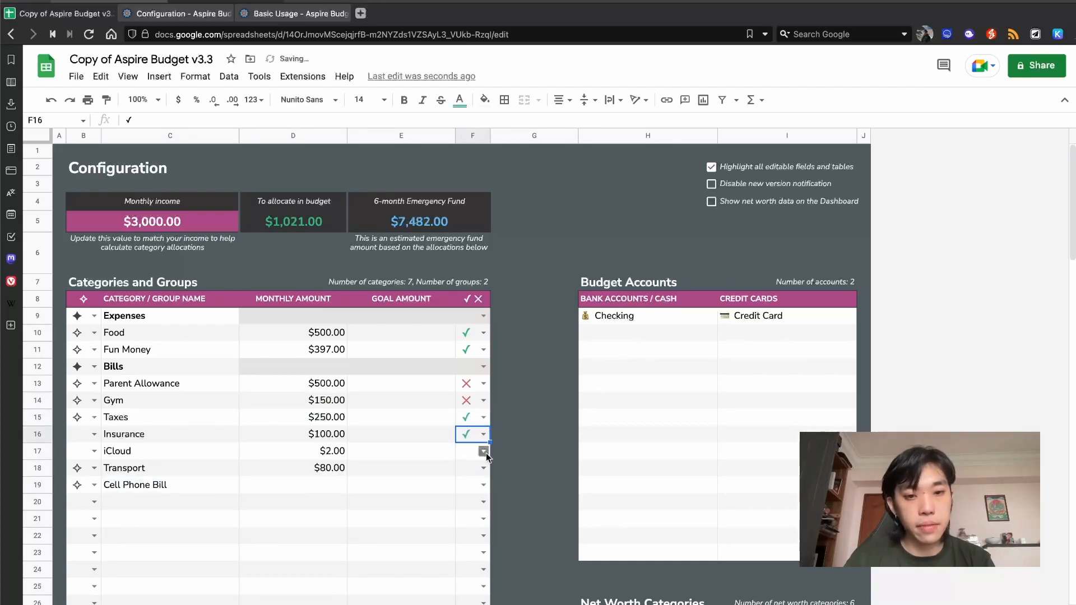
click(483, 451)
click(476, 472)
click(483, 469)
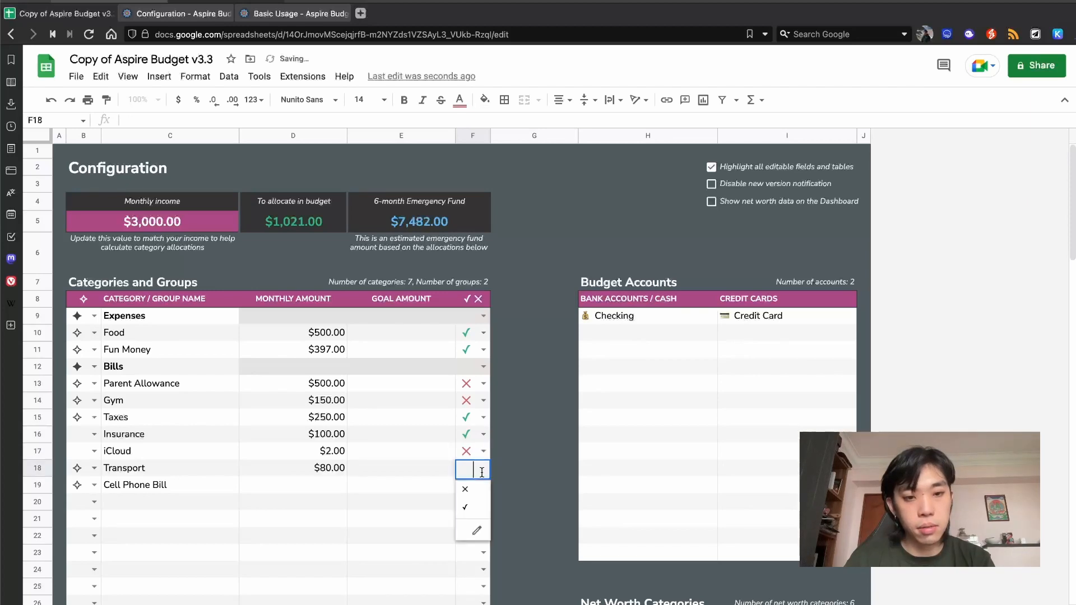
click(480, 508)
Assign the ✧ category symbol to the Insurance and iCloud rows in column B.
click(93, 435)
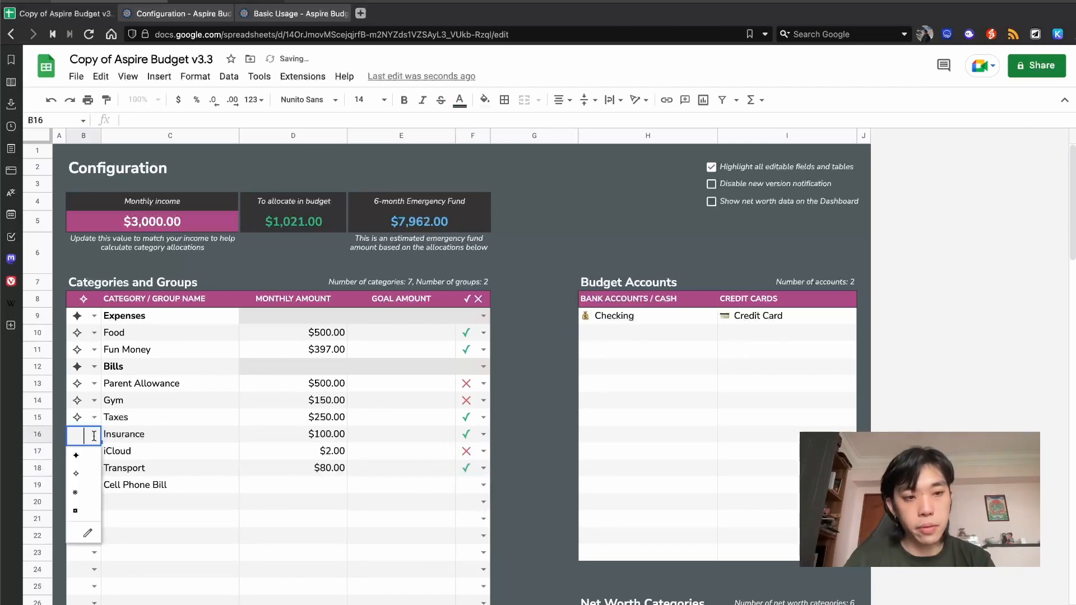
click(95, 472)
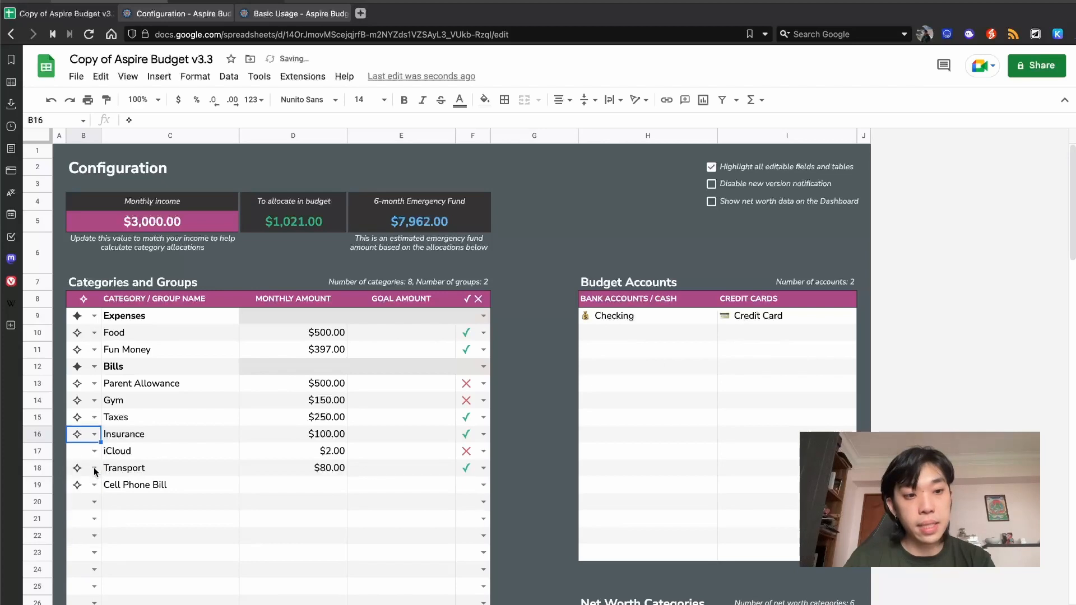
click(87, 454)
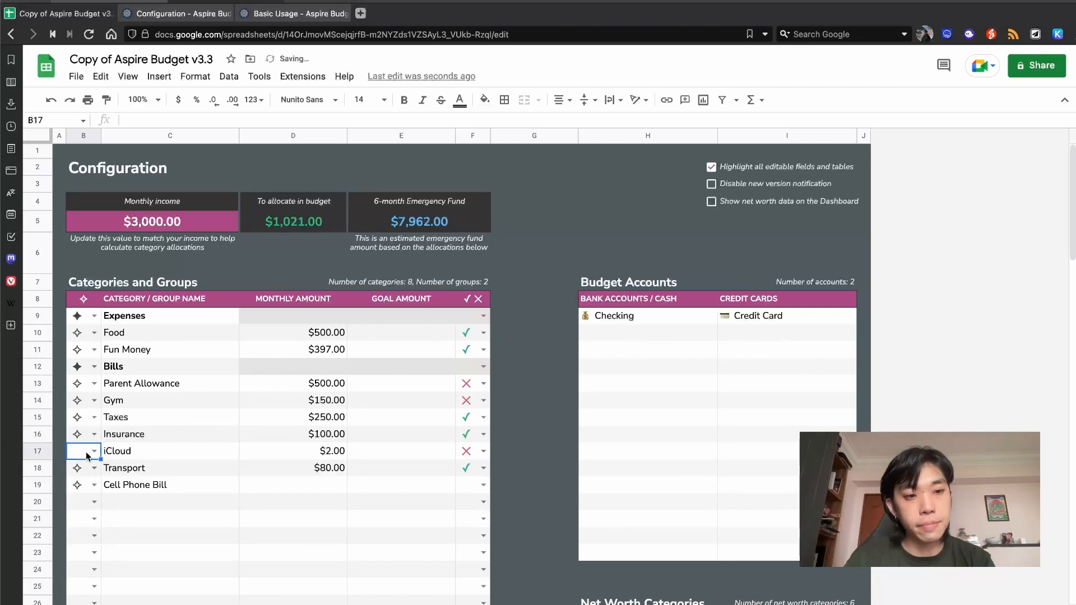
click(86, 452)
click(83, 491)
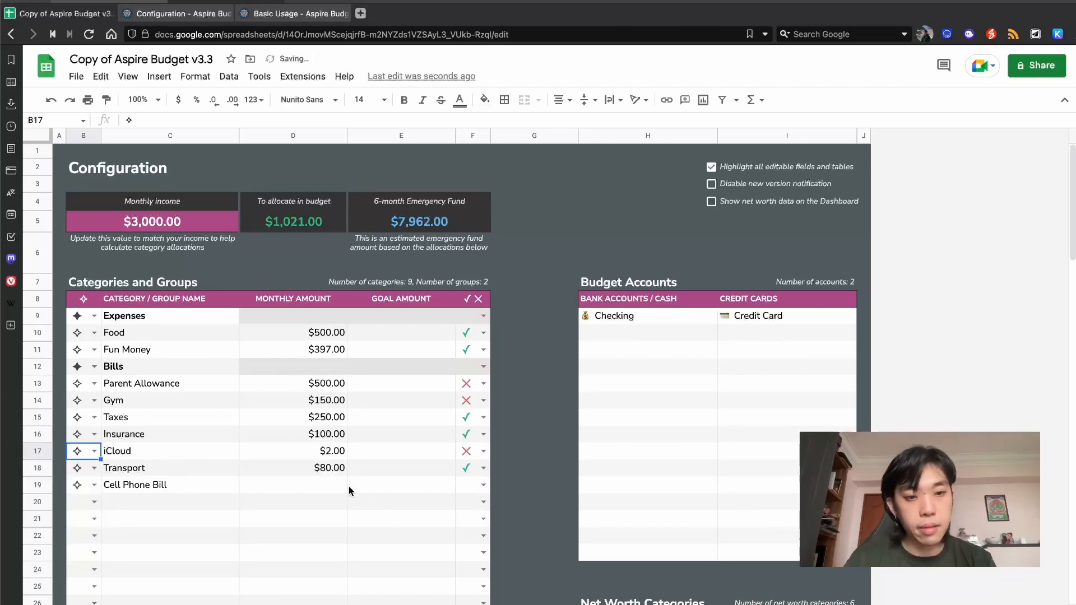
Set the Cell Phone Bill's monthly amount to 20 and mark it with ✓ in column F.
click(332, 483)
text(20)
key(Return)
key(Tab)
key(Tab)
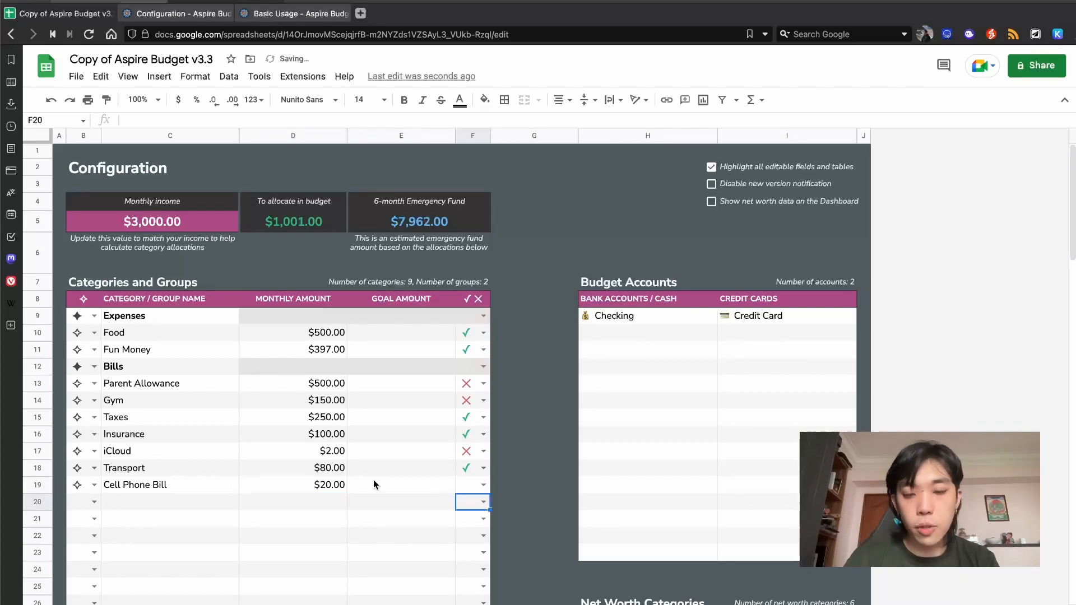
click(483, 484)
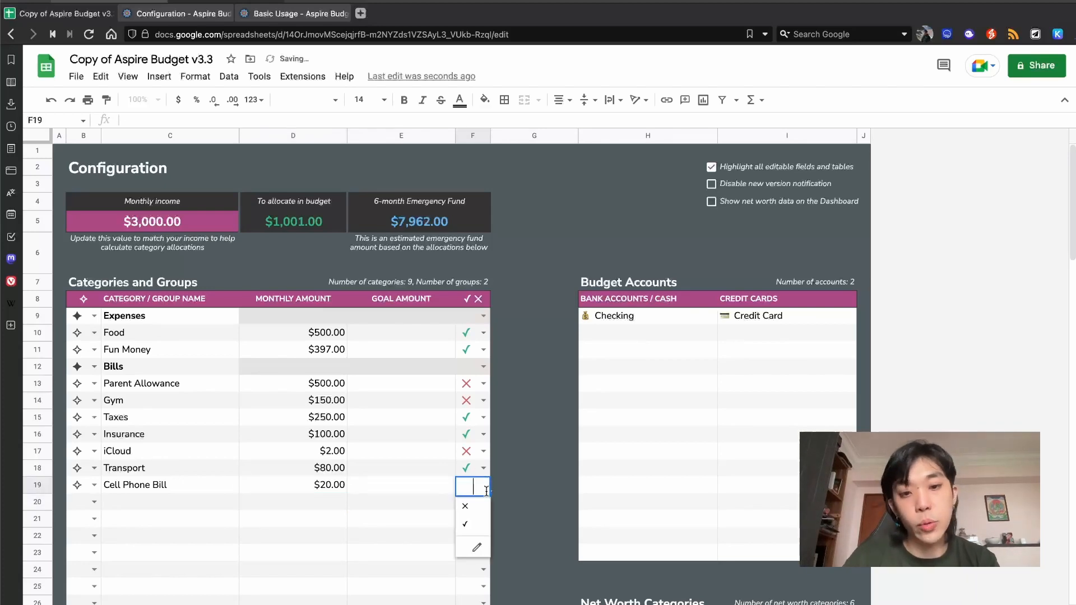
click(486, 525)
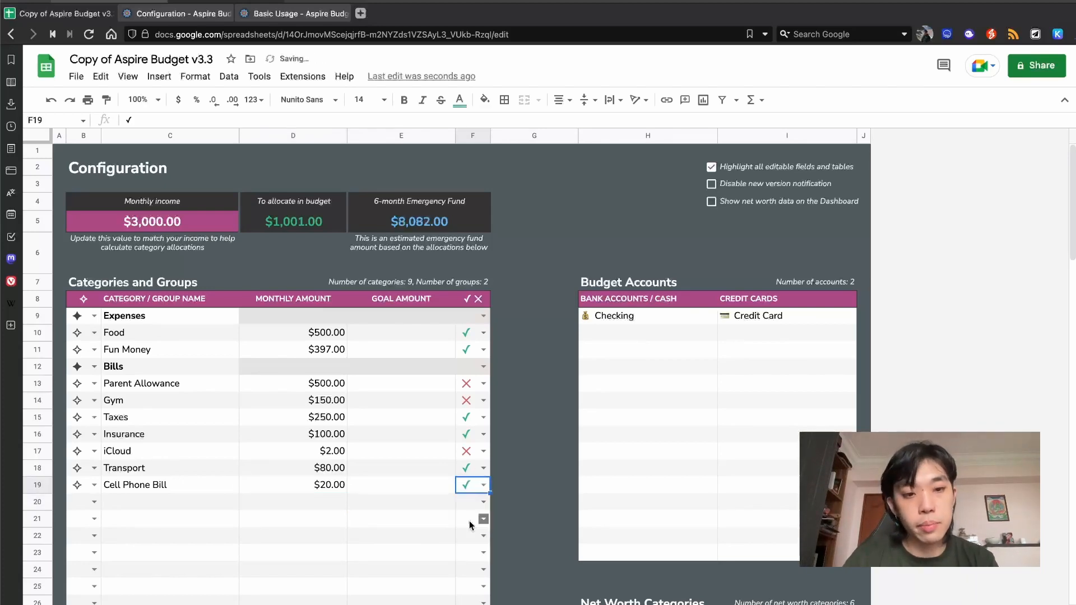
Add a new ✦ group named Investments in row 20 below Cell Phone Bill.
click(96, 502)
click(85, 526)
click(163, 501)
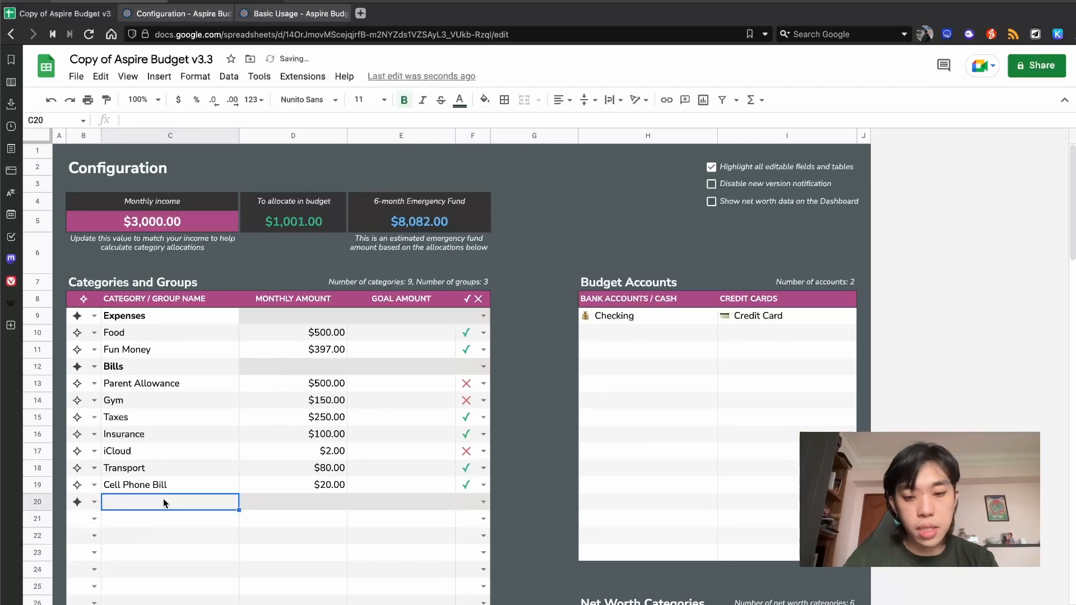
text(Investments)
key(Return)
Add a ✧ category named Endowus Syfe Stashaway in row 21 under Investments.
key(Left)
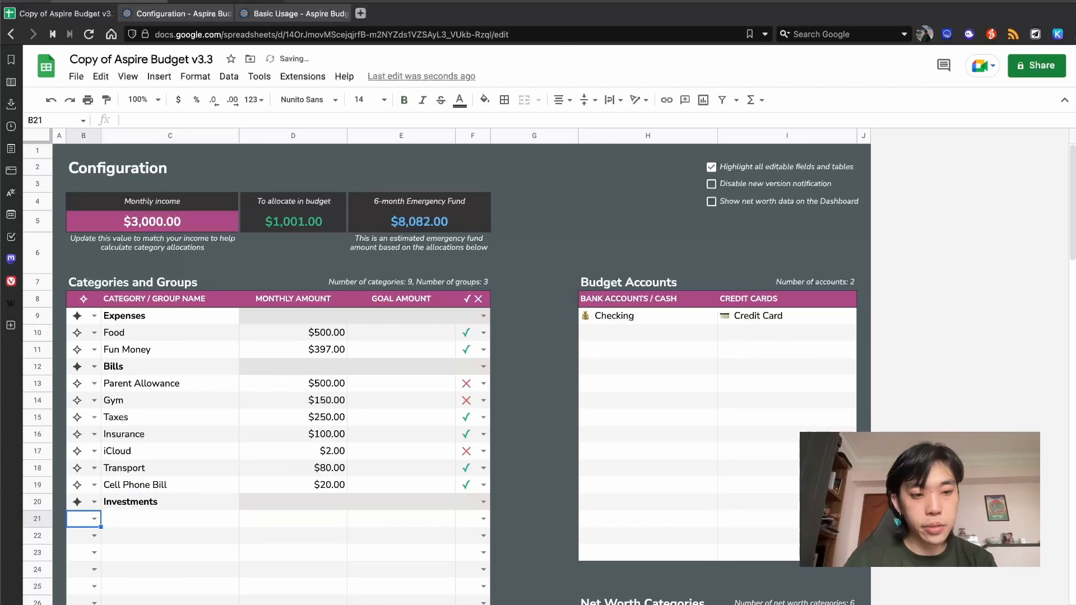
click(94, 518)
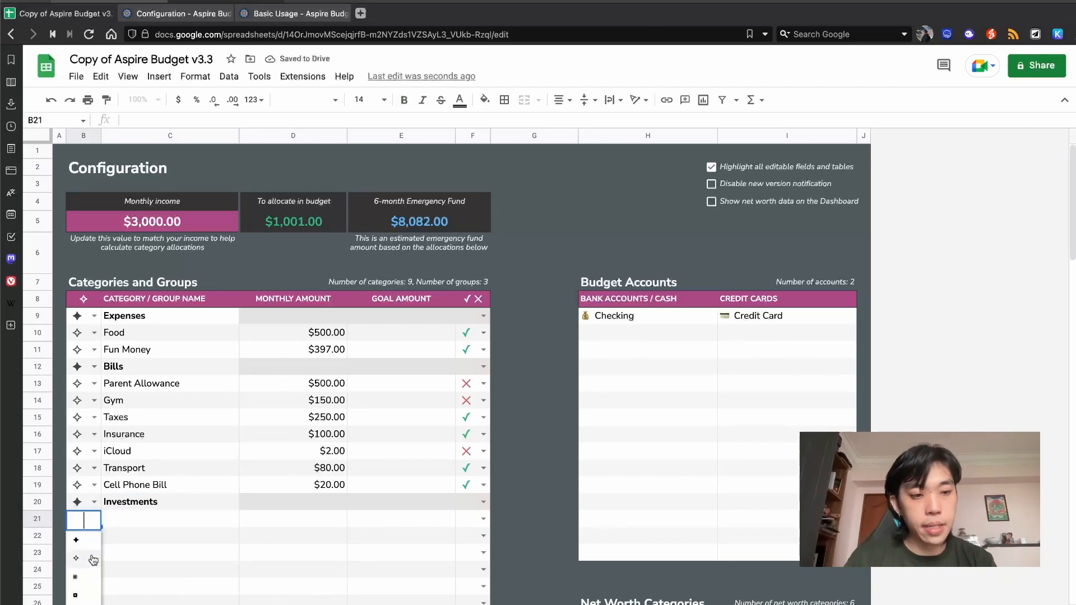
click(87, 543)
click(171, 524)
text(Endowu)
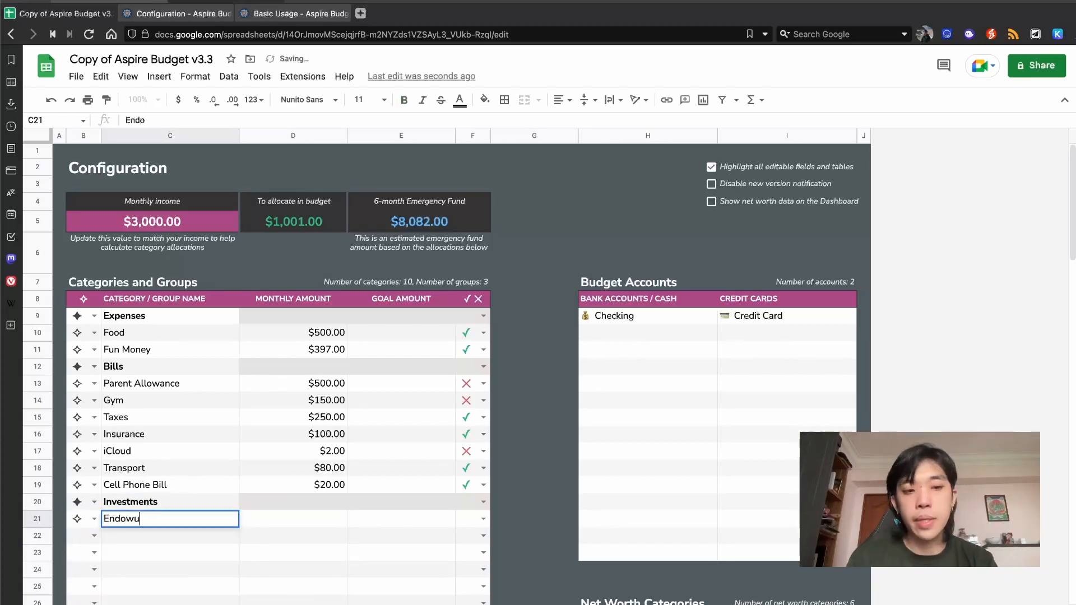
text(s Syfe )
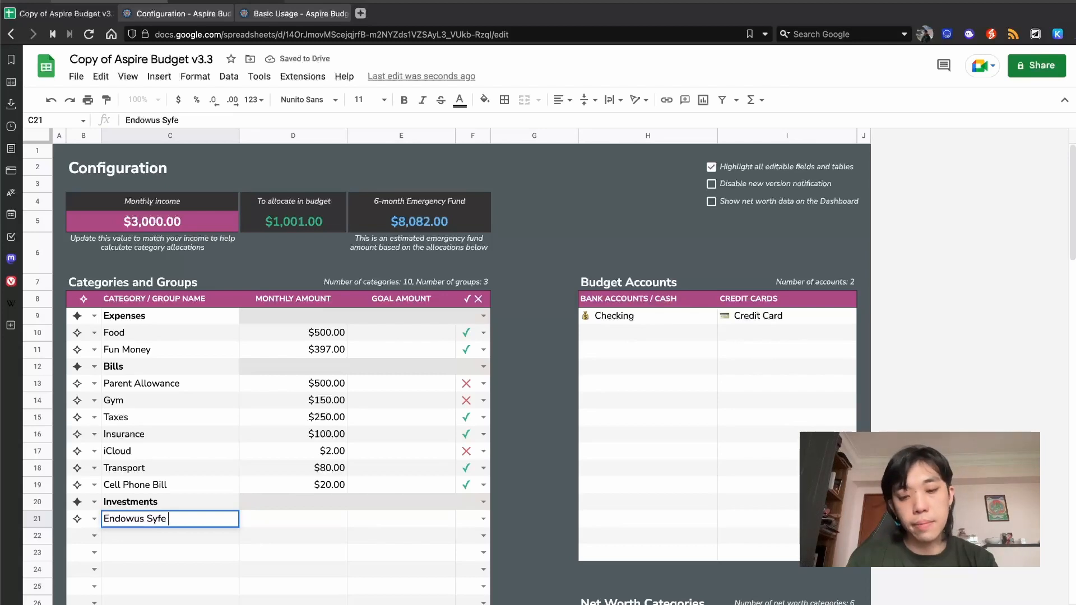
text(Stashaway)
key(Return)
Set the monthly amount of the Endowus Syfe Stashaway category to 1999.
key(Up)
key(Right)
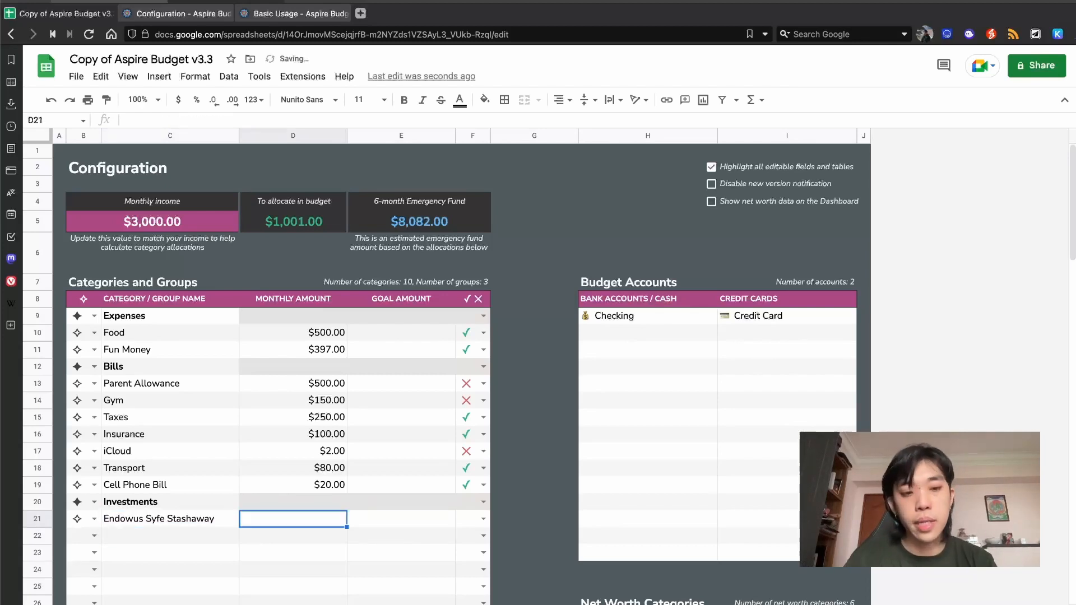
text(1999)
key(Return)
key(Left)
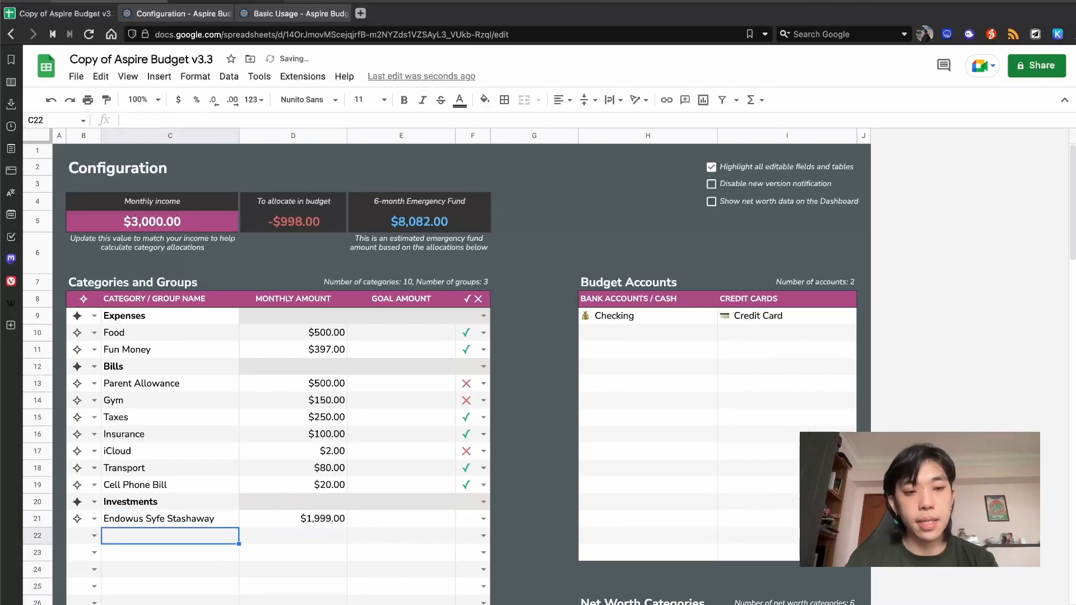
key(Up)
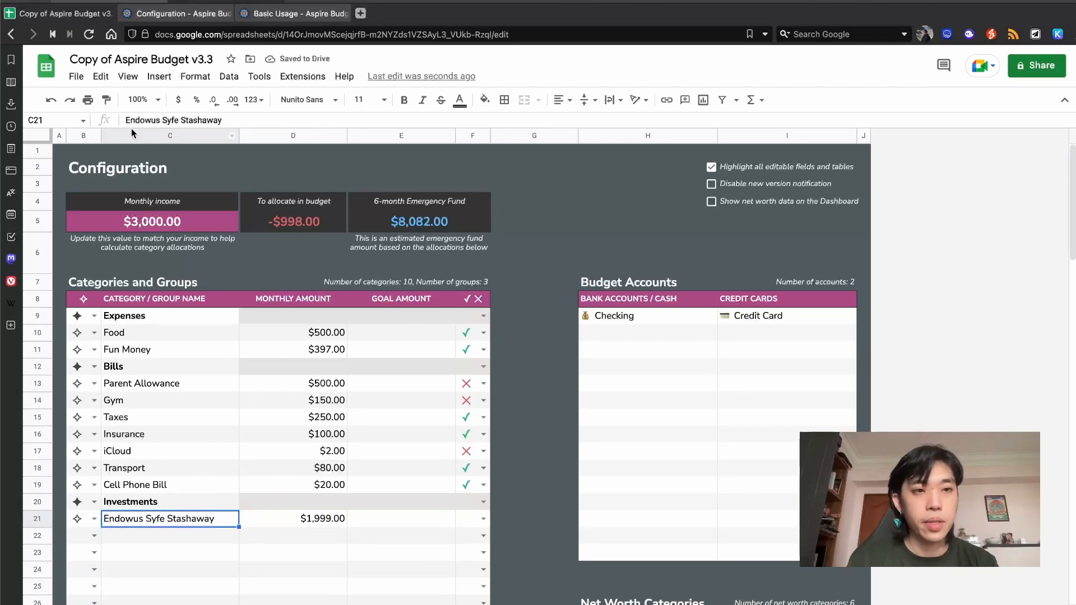
Add Interactive Brokers in front of the Endowus Syfe Stashaway category name and mark the category with ✕ in column F.
click(128, 125)
text(Interactive)
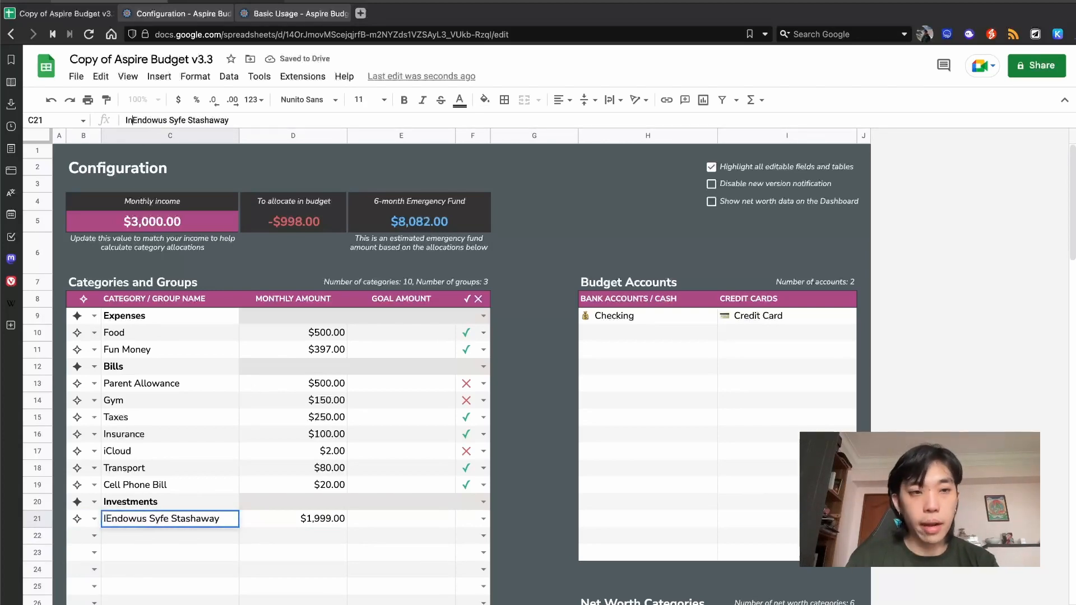
text( Brokers)
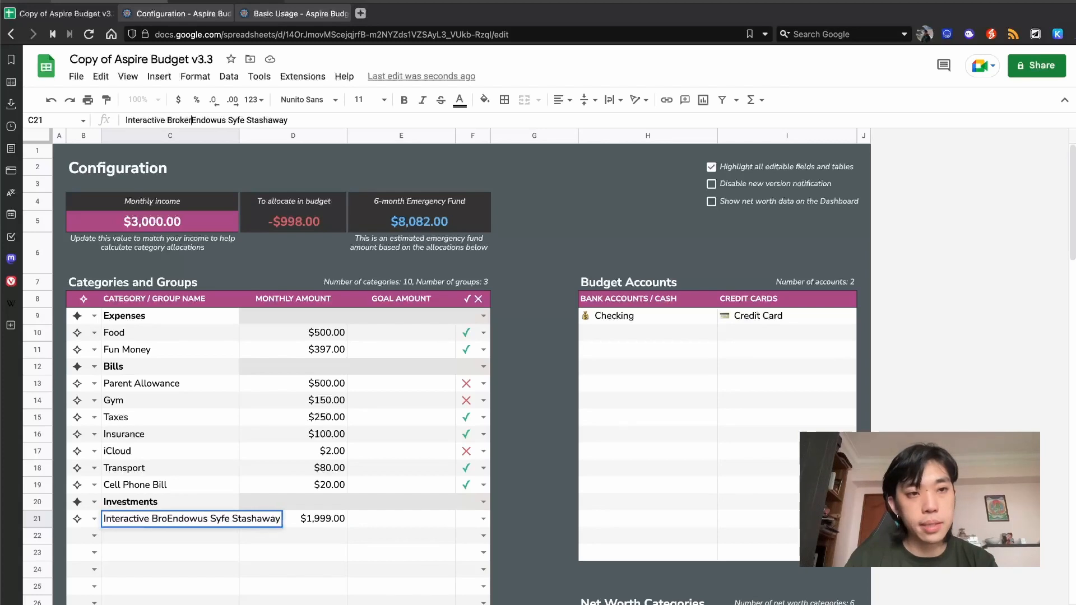
key(Return)
key(Right)
key(Up)
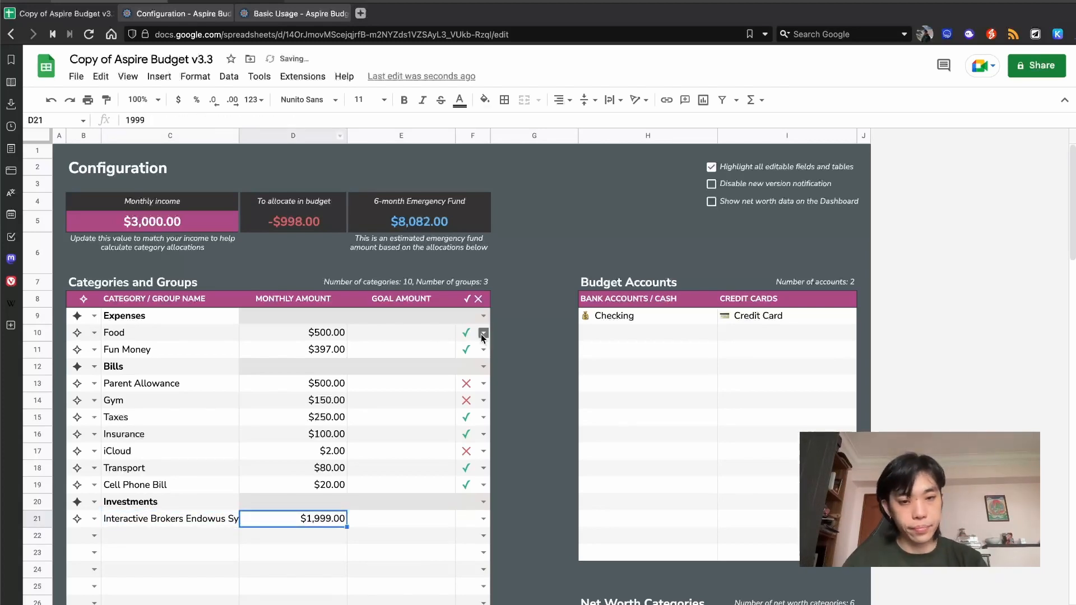
click(483, 518)
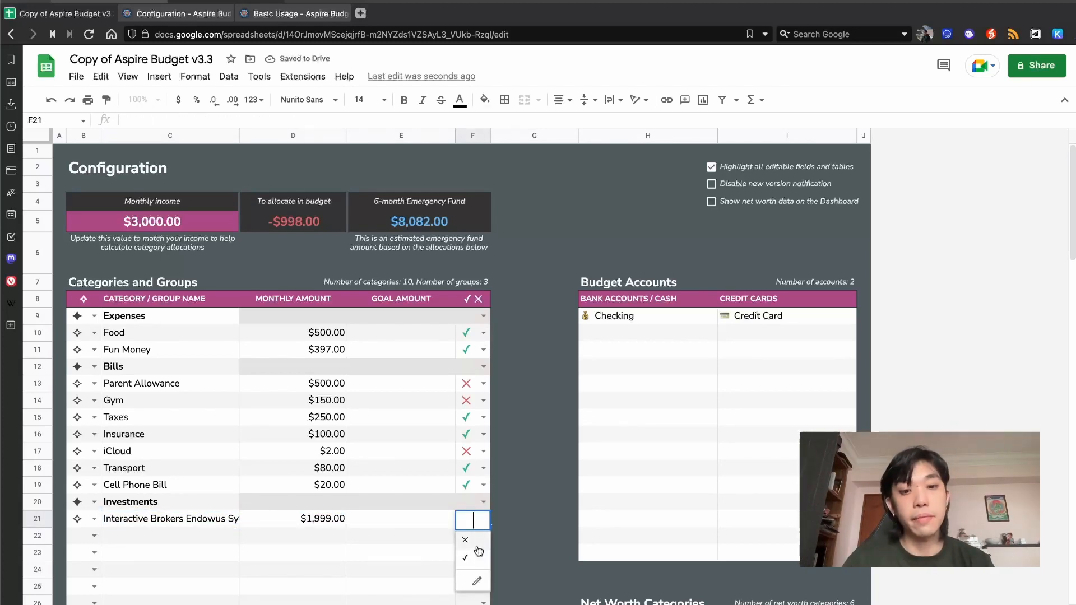
click(479, 546)
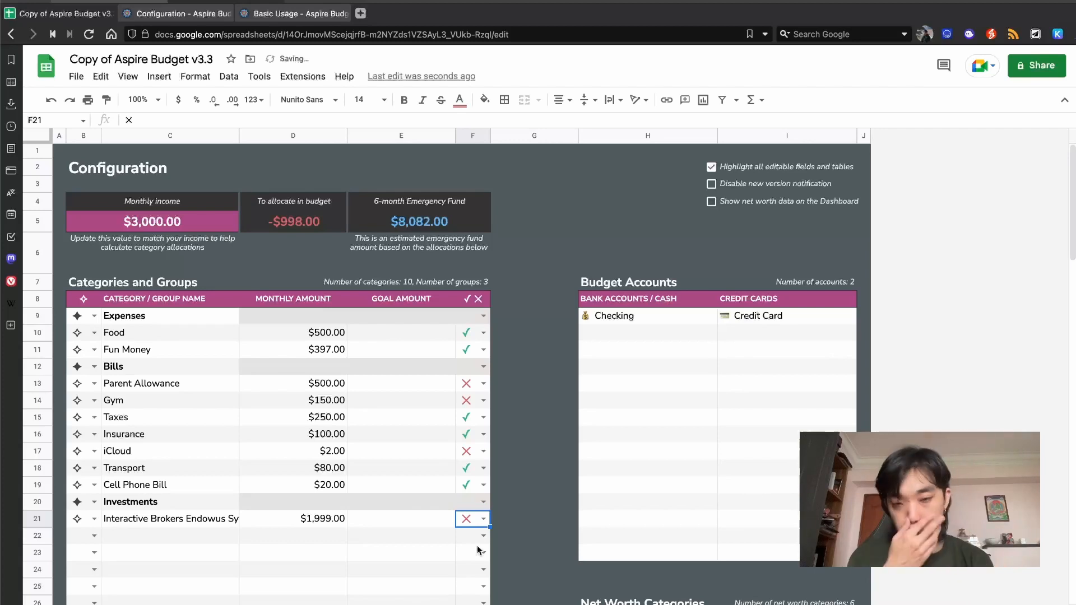
Set the monthly income to 5000 and check the amount left to allocate in the budget.
click(163, 217)
text(5000)
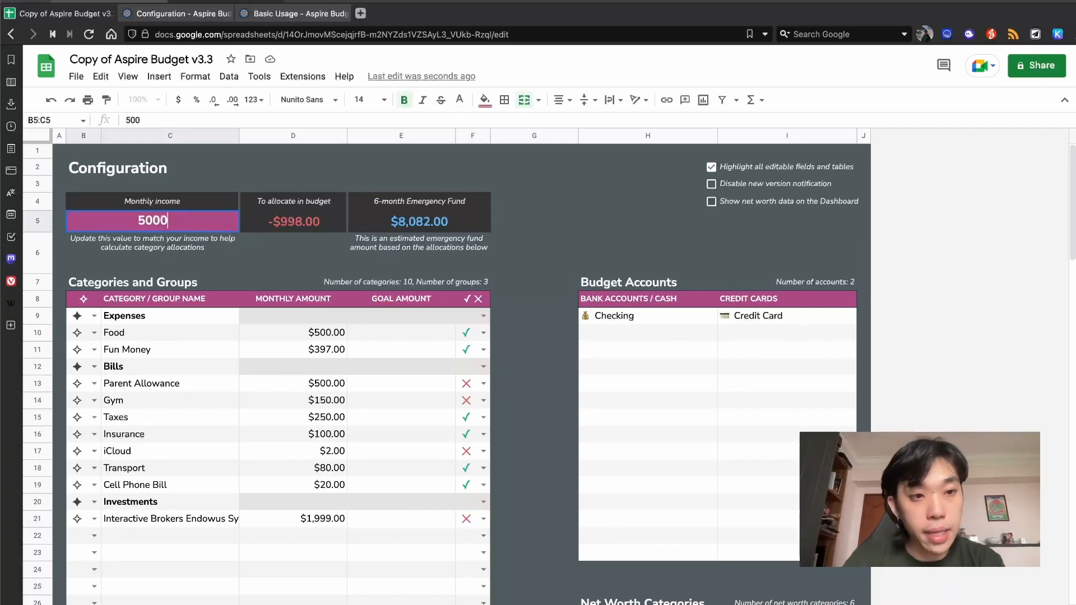
key(Return)
click(282, 223)
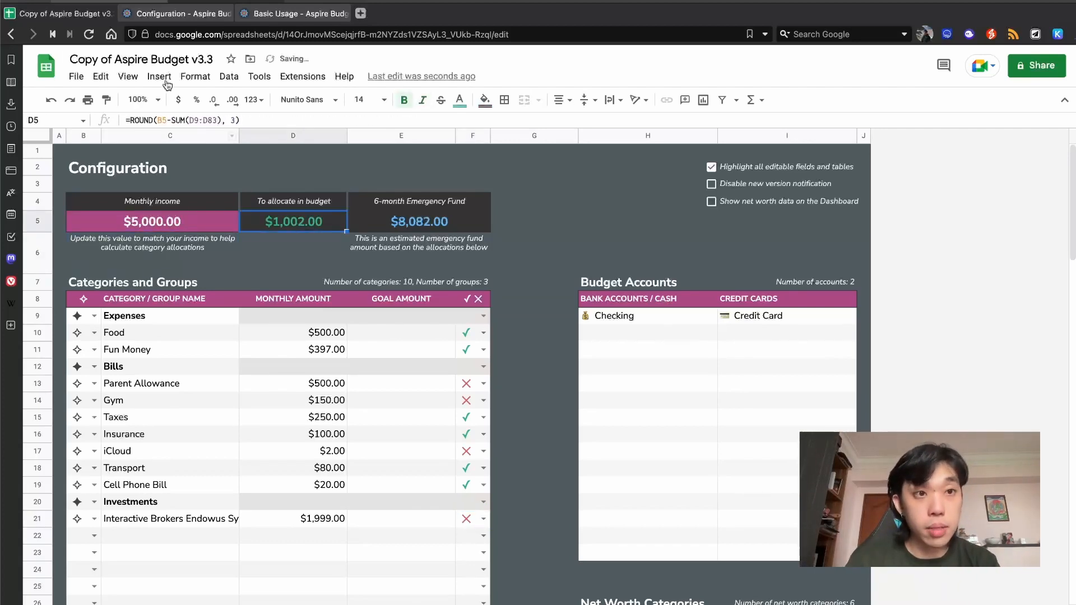
Look up the take home pay in the categories spreadsheet and set the budget's monthly income to 3998.
click(117, 2)
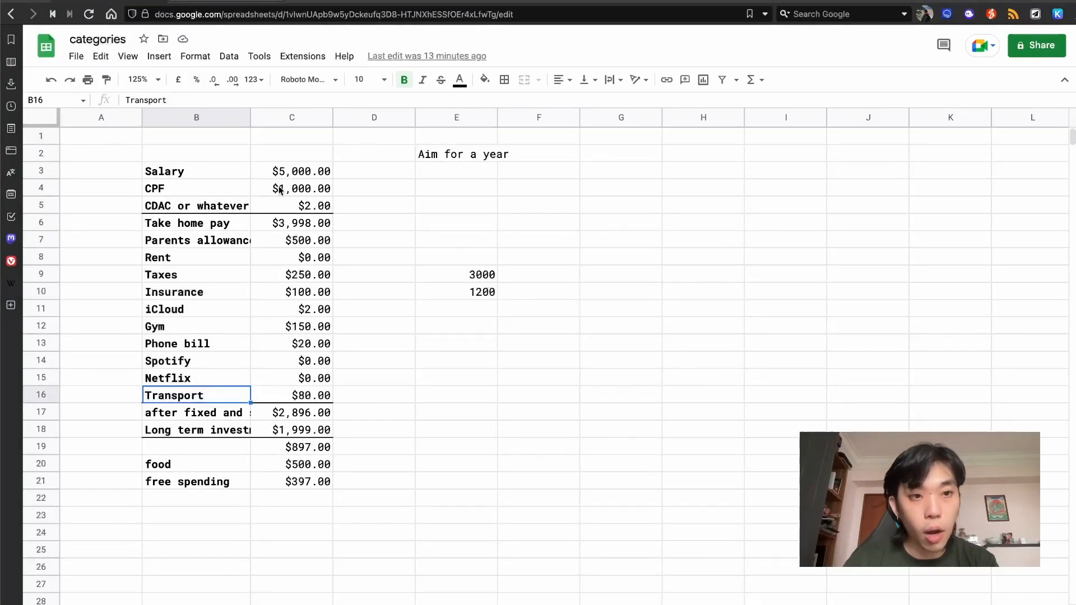
click(244, 2)
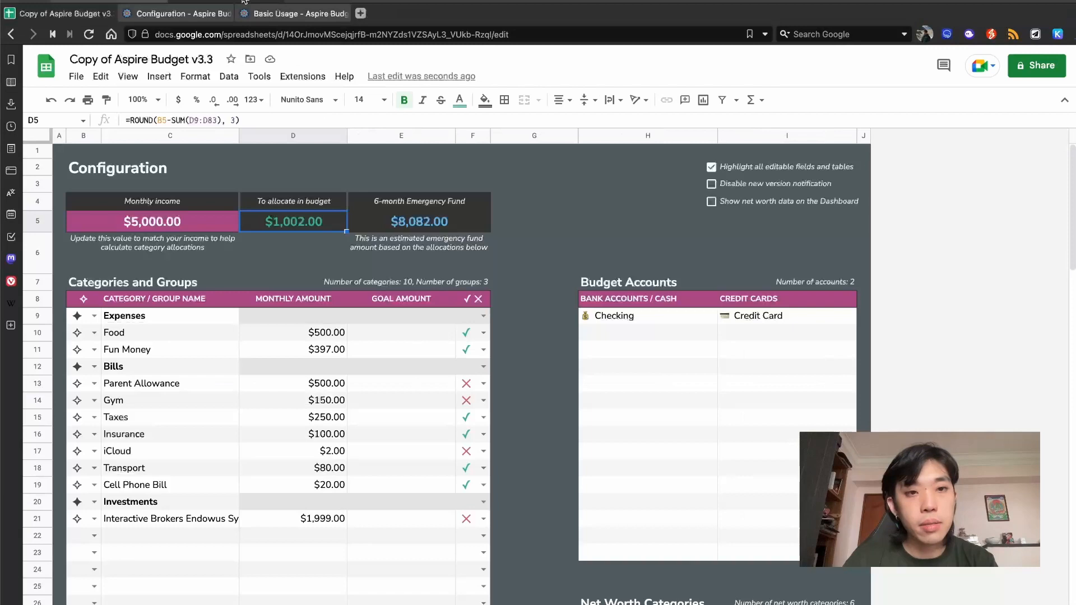
click(194, 226)
click(130, 2)
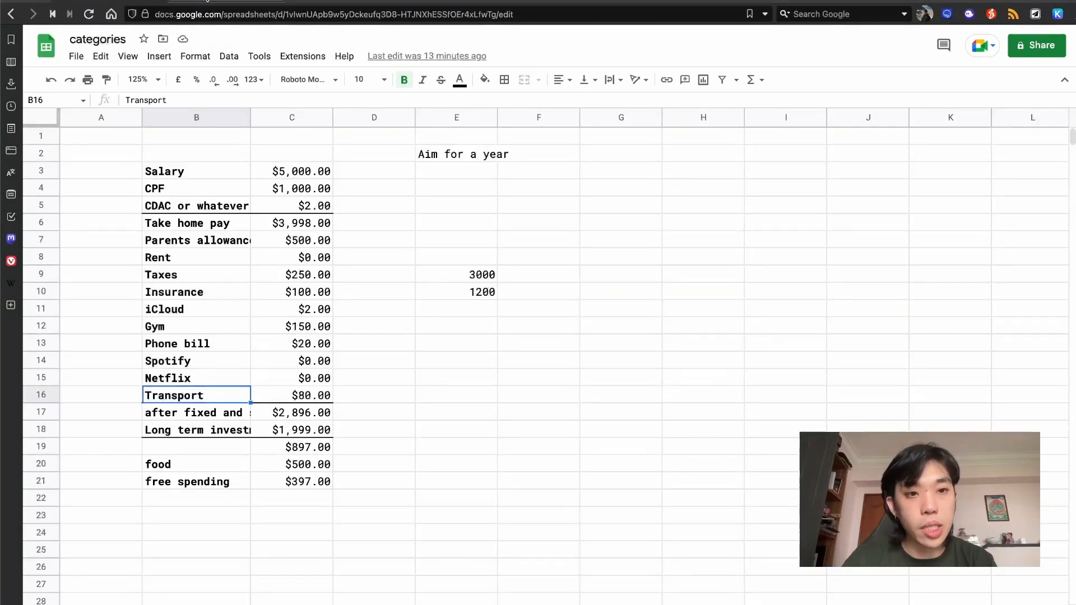
click(206, 2)
text(3998)
key(Return)
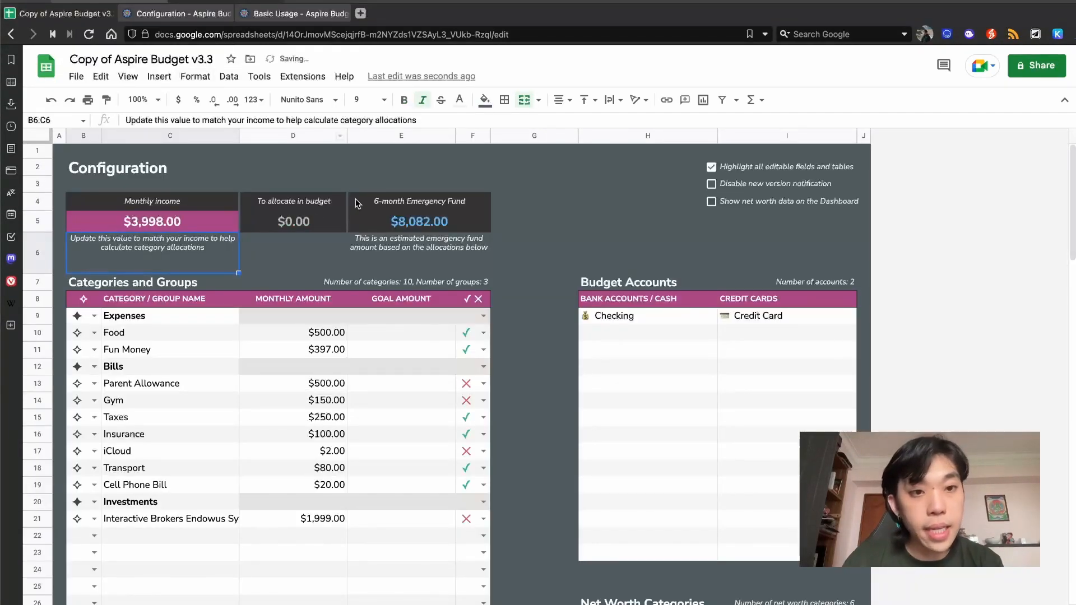
click(312, 225)
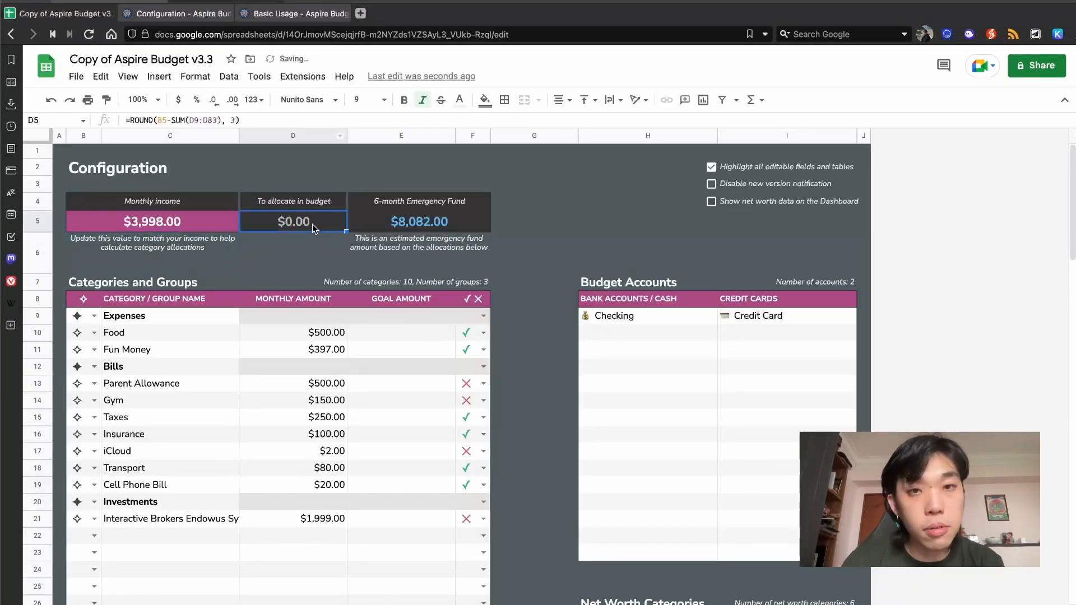
Add a ✧ category named Salary in row 22 under Investments and mark it with ✕ in column F.
click(180, 537)
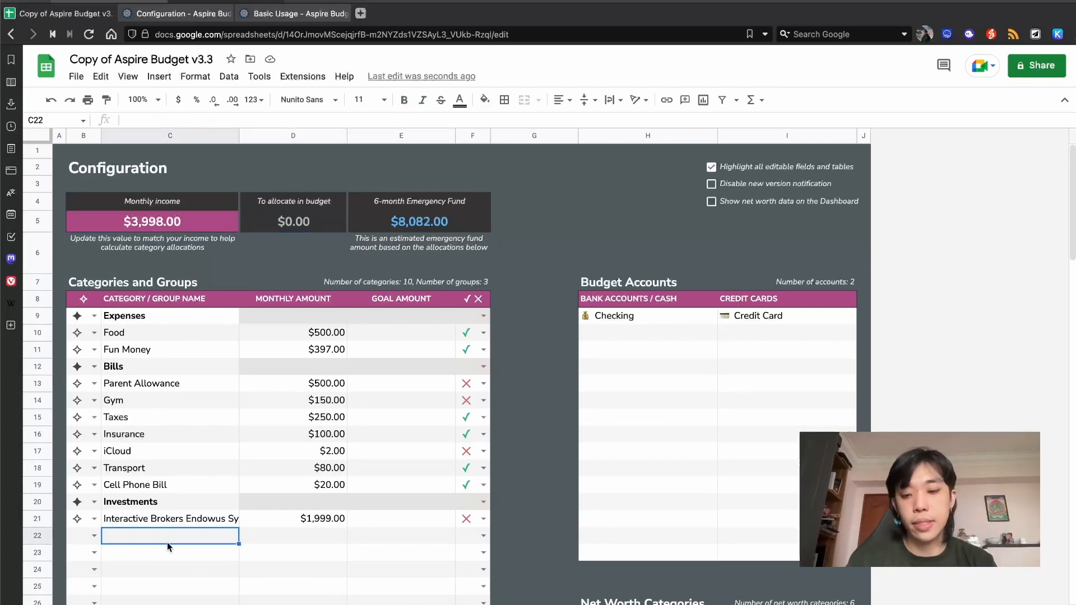
text(Salary)
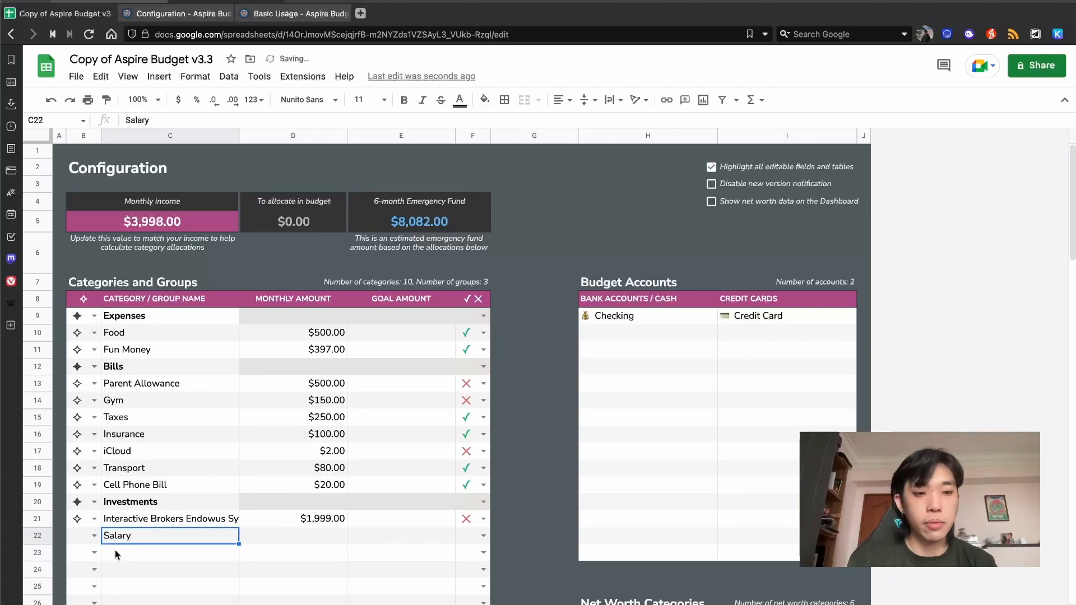
click(311, 536)
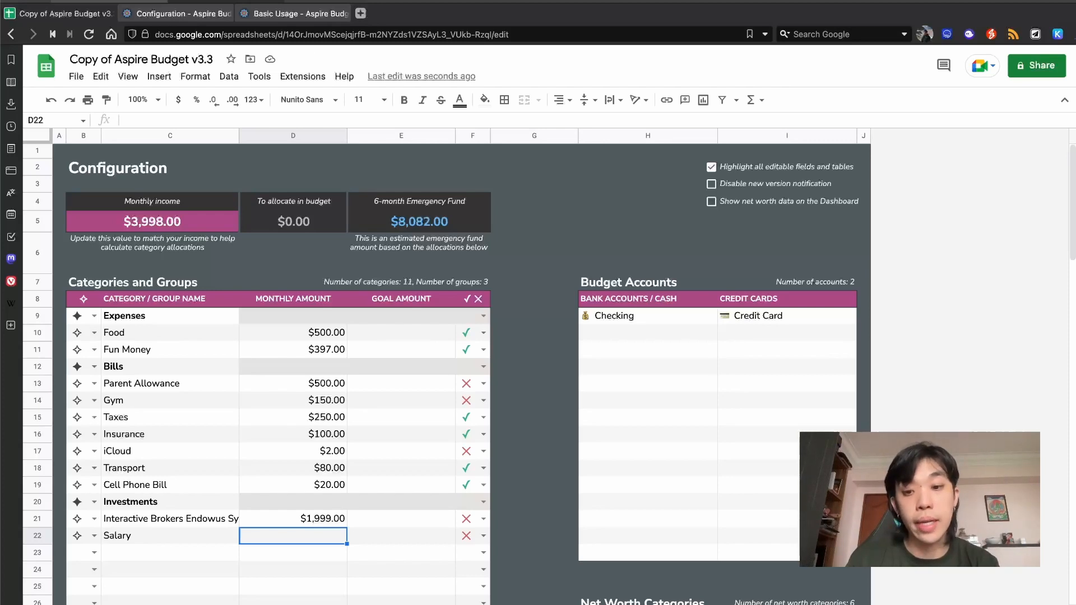
Look through the net worth, account and category report sheets, and return to the Configuration sheet.
click(728, 604)
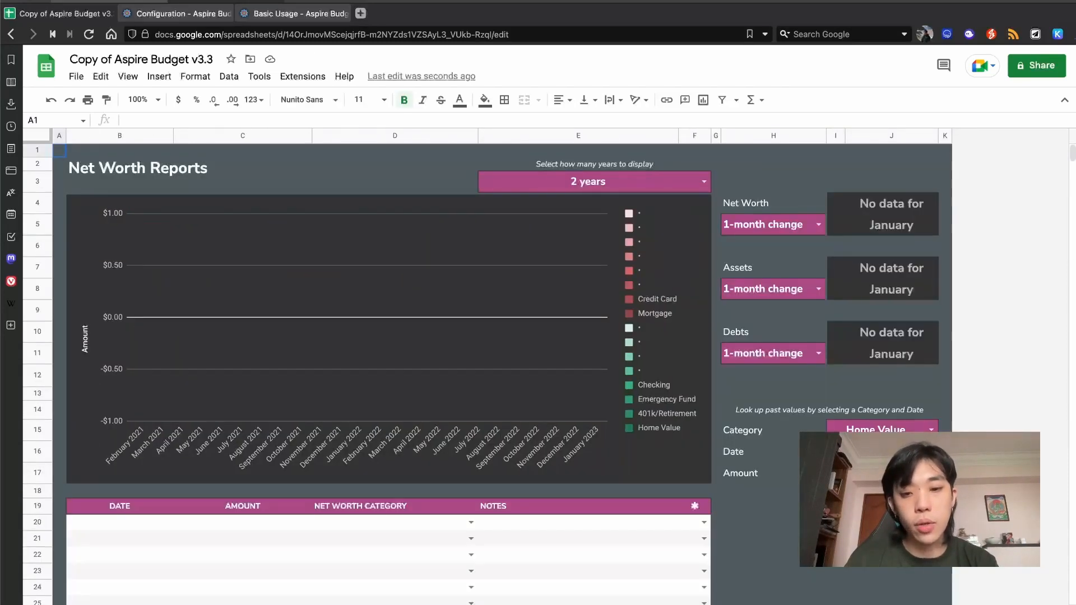
click(644, 604)
scroll(644, 579, down, 1)
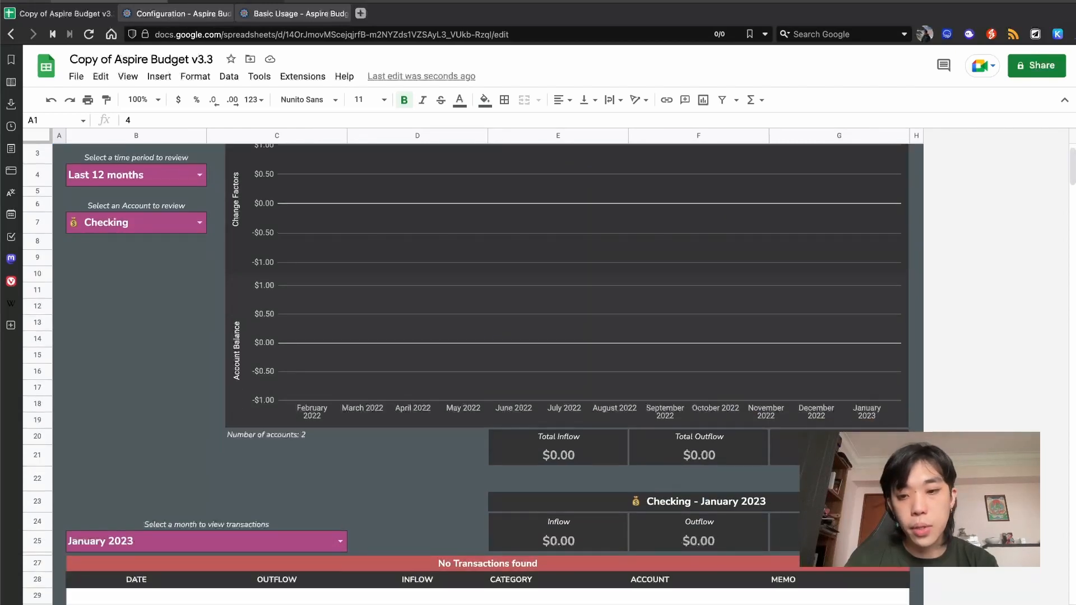
click(563, 604)
scroll(789, 456, down, 3)
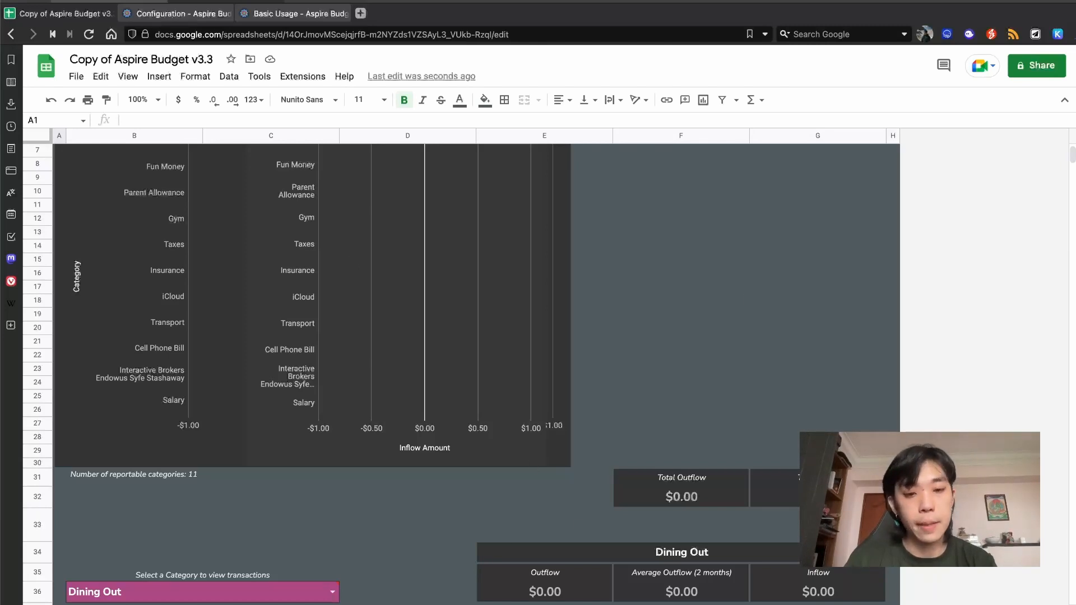
click(427, 604)
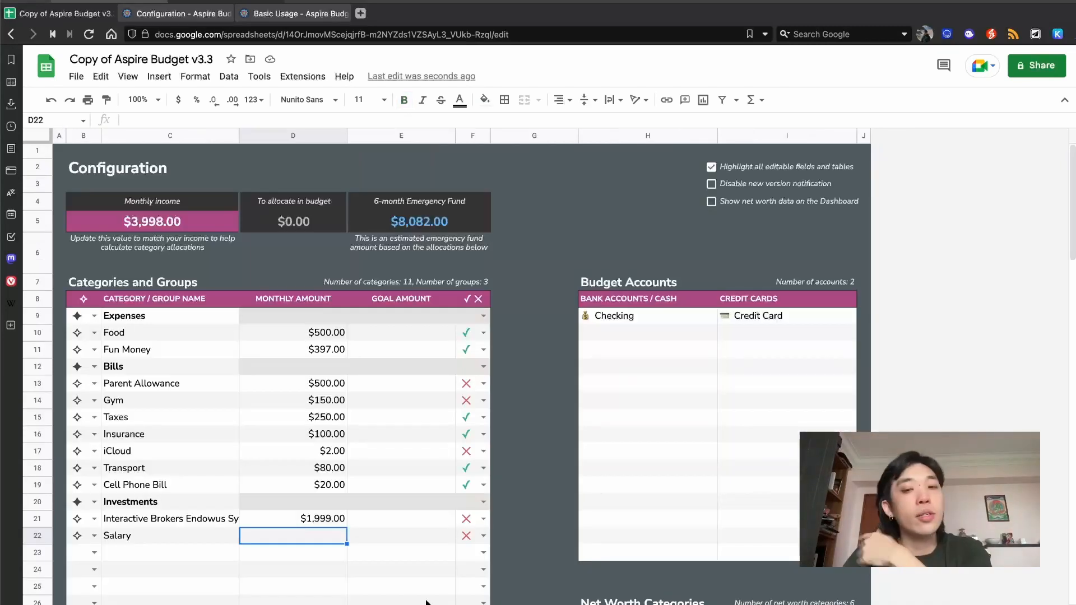
Rename the Checking bank account to OCBC Bank Account, keeping the 💰 symbol in front.
click(630, 316)
double_click(631, 315)
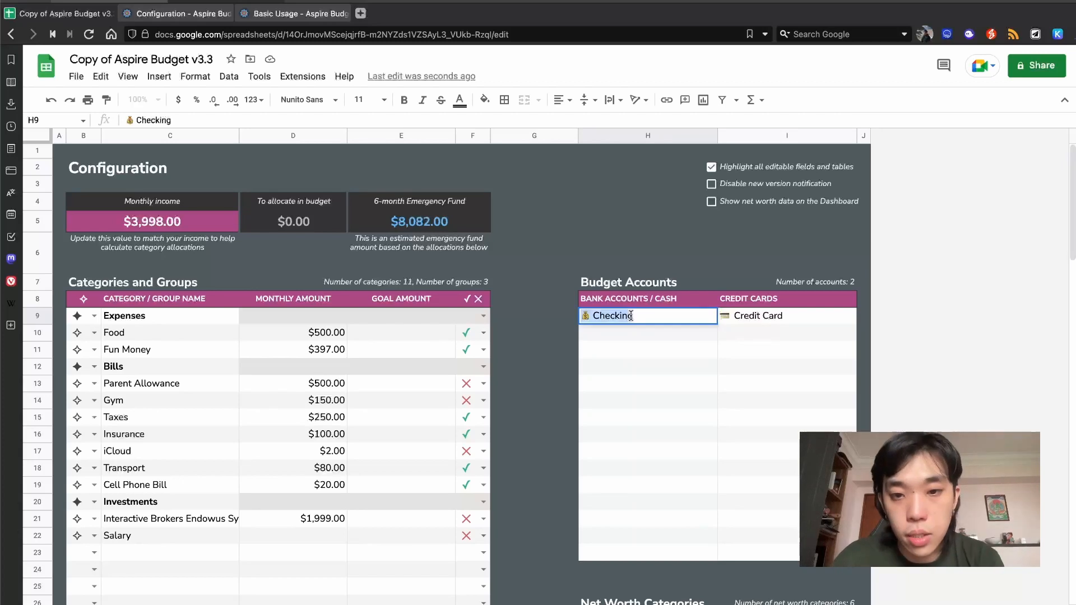
key(BackSpace)
key(BackSpace)
key(BackSpace)
key(BackSpace)
key(BackSpace)
text(OCBC)
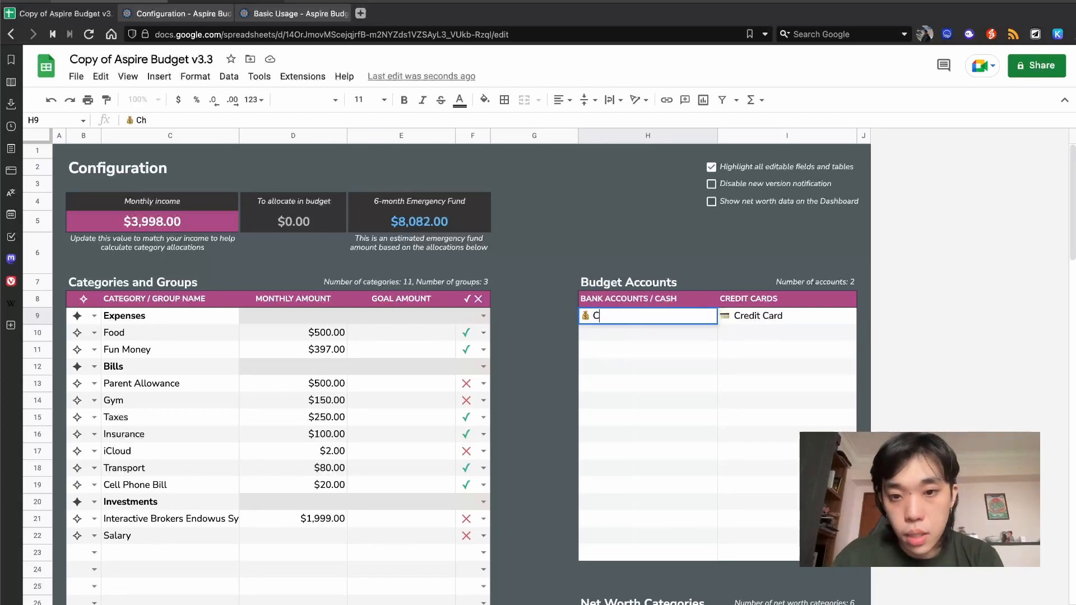
text( B)
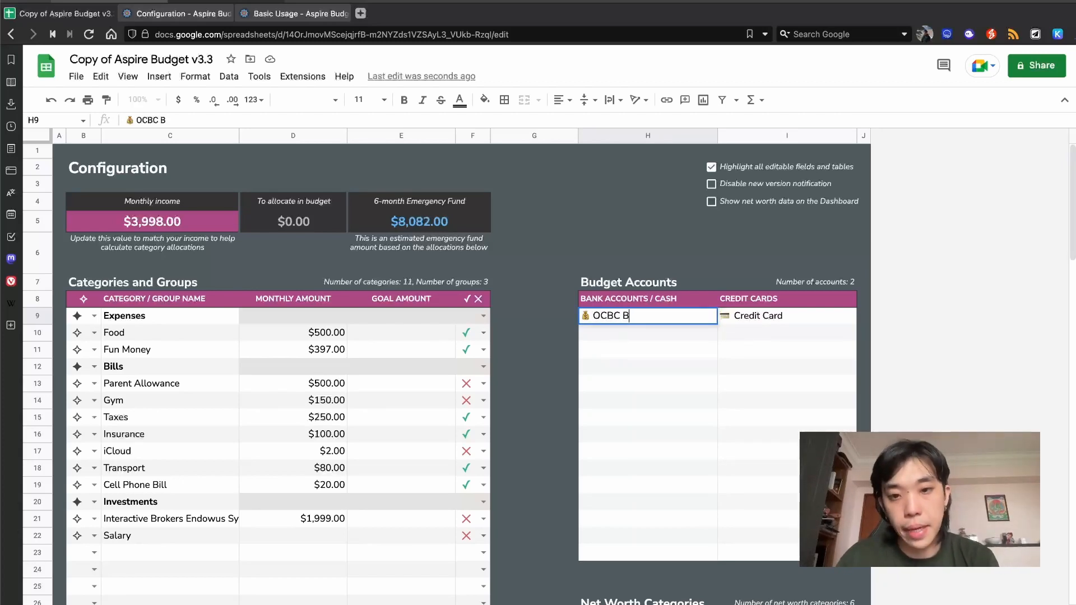
text(ank Account)
key(Return)
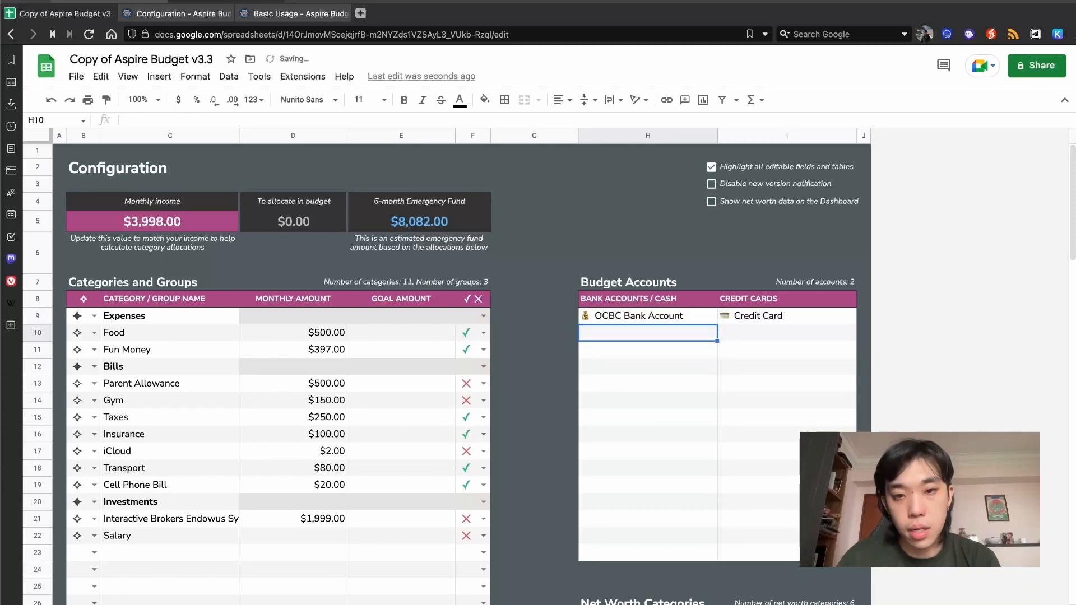
Add a second bank account named UOB Bank Account in H10, with the 💰 symbol copied from the OCBC account.
click(590, 318)
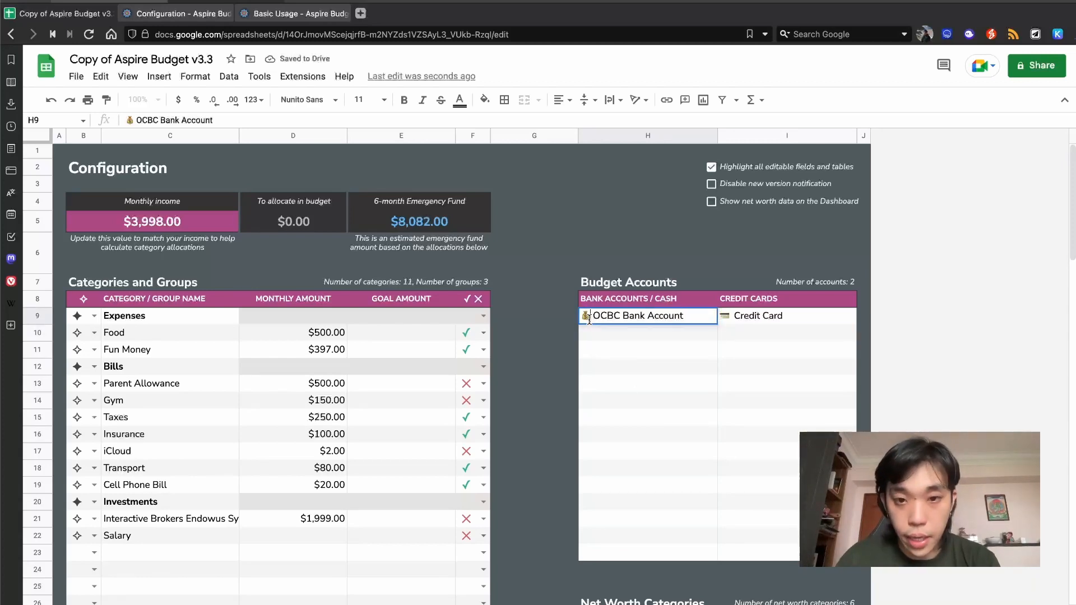
key(shift+Left)
key(ctrl+c)
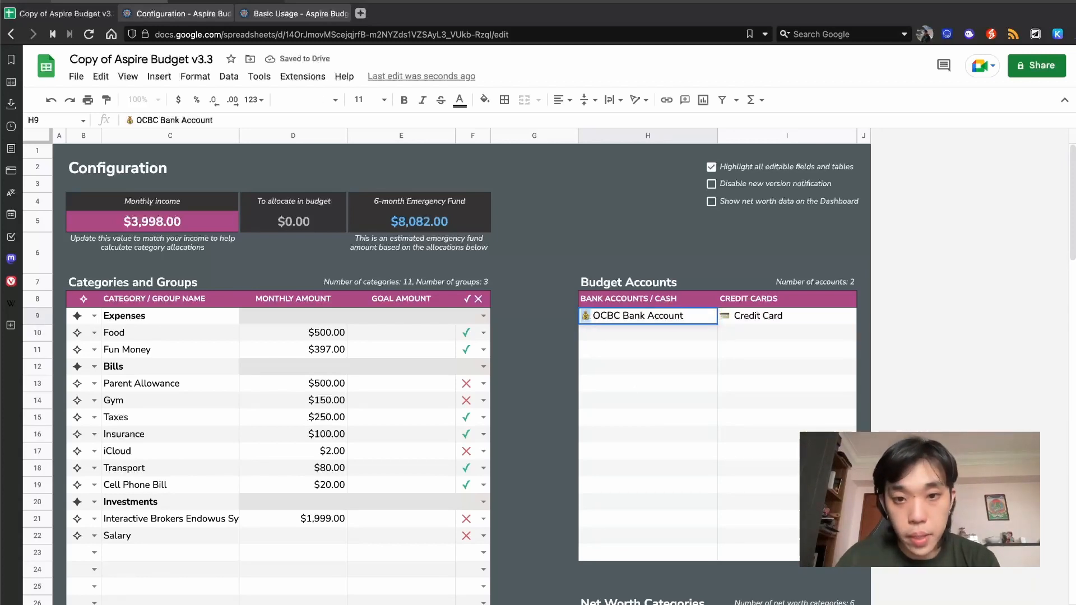
double_click(618, 331)
key(ctrl+v)
text(Ut)
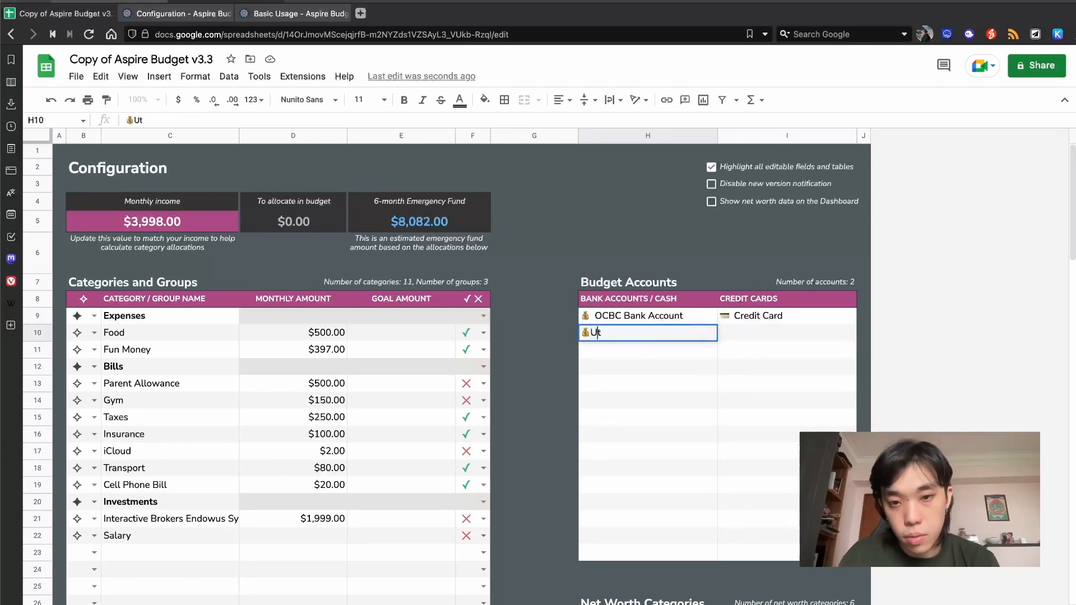
text(OB Bank Account)
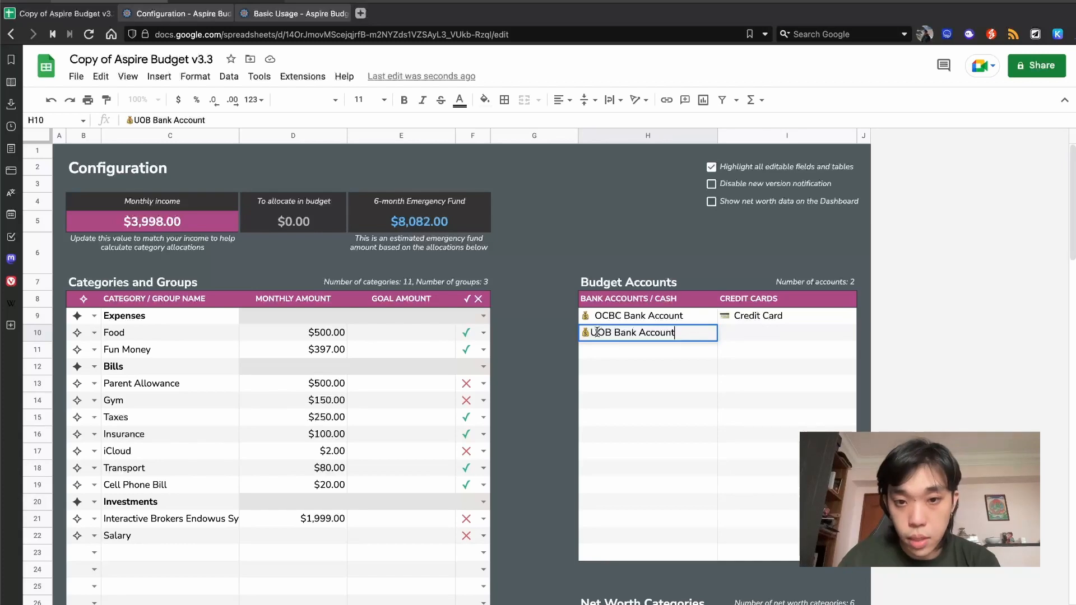
key(Return)
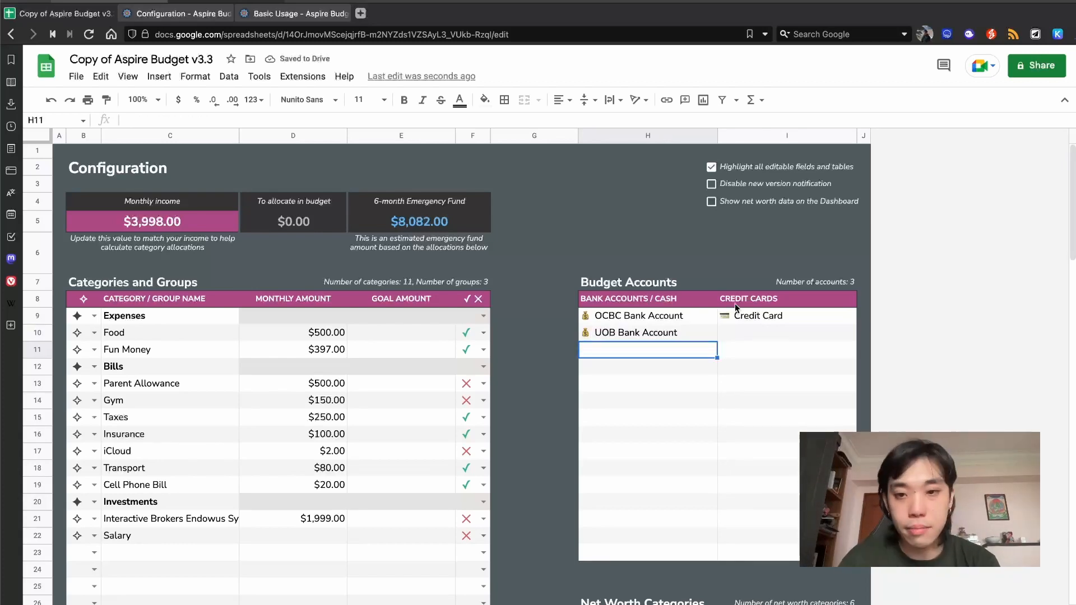
Rename the Credit Card entry to OCBC 360, keeping the 💳 symbol in front.
double_click(744, 318)
triple_click(734, 317)
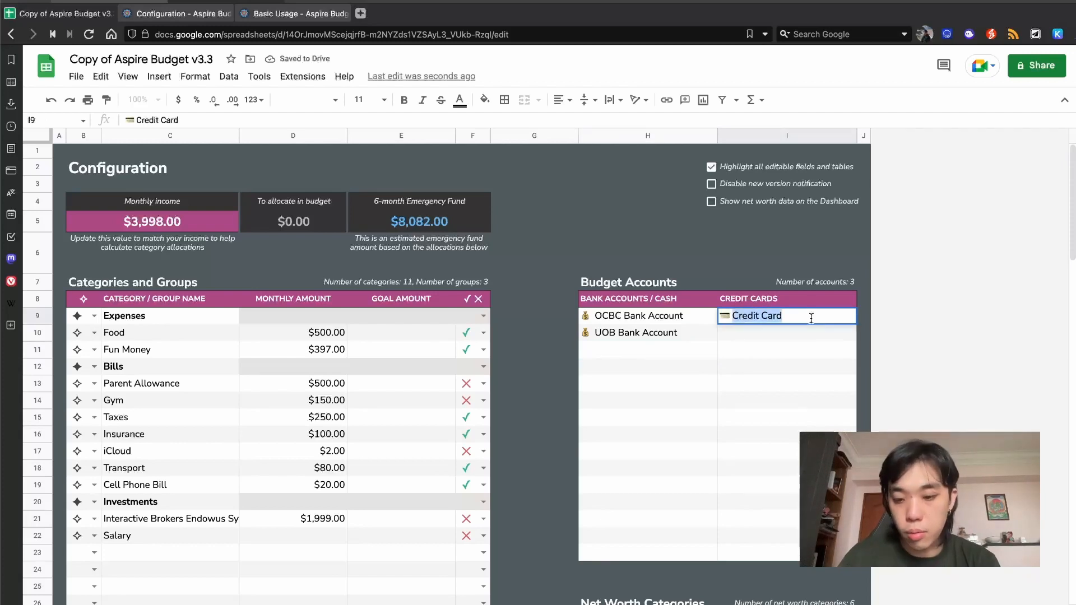
text(OCBC 360)
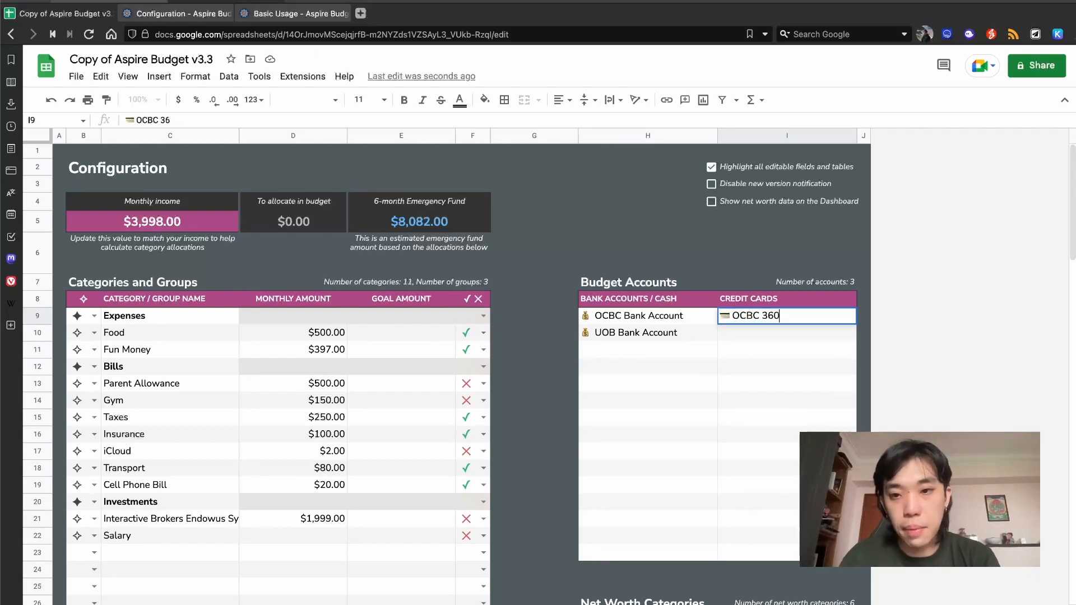
key(Return)
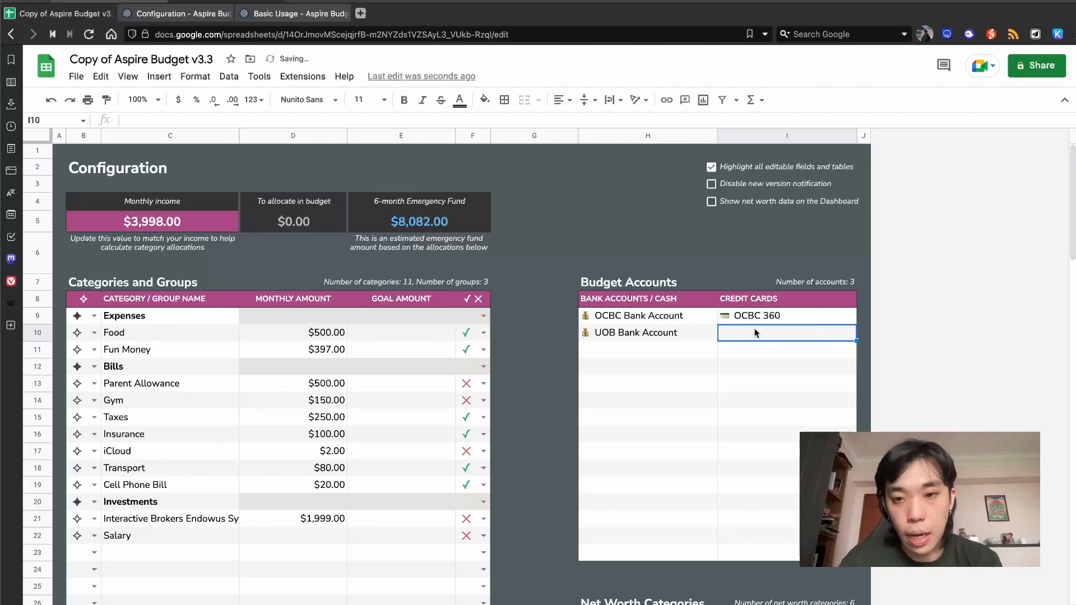
Add a second credit card named Amex KrisFlyer in I10, with the 💳 symbol copied from the OCBC 360 entry.
double_click(734, 317)
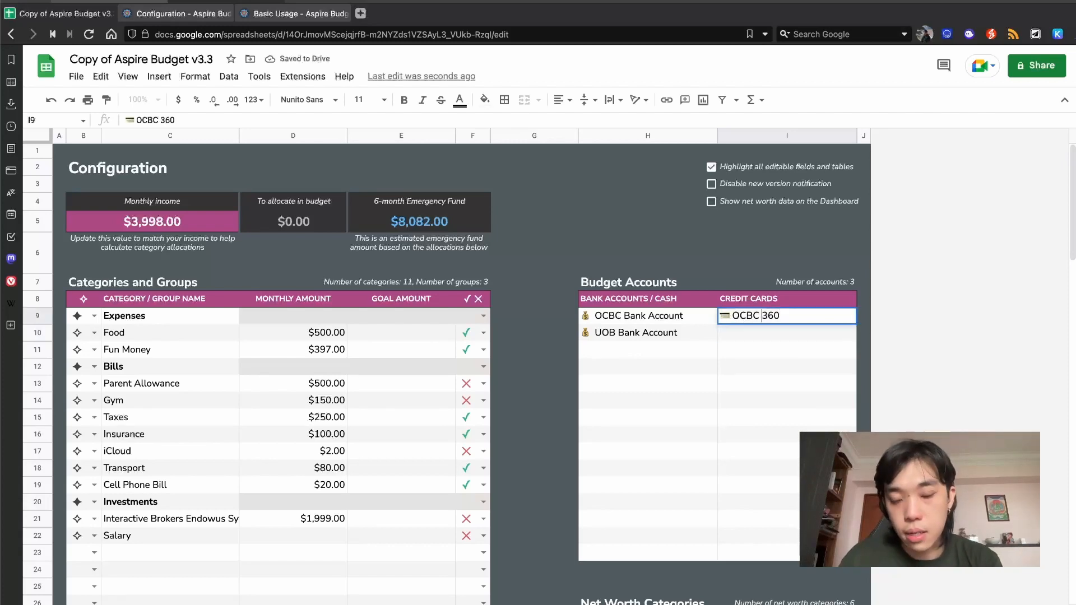
key(Left)
key(Left)
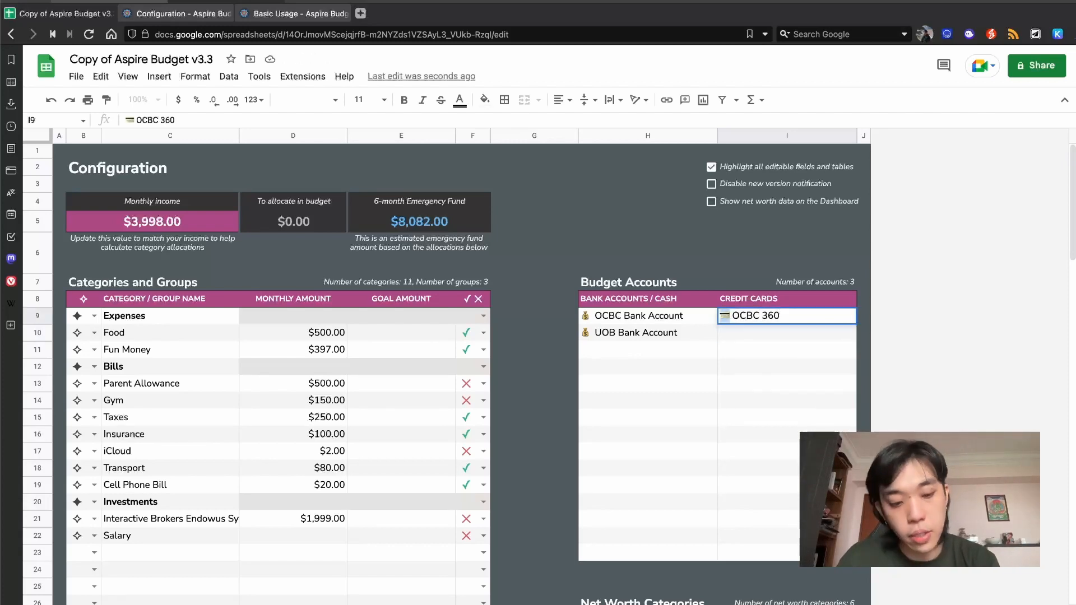
click(756, 335)
double_click(757, 332)
text(💳)
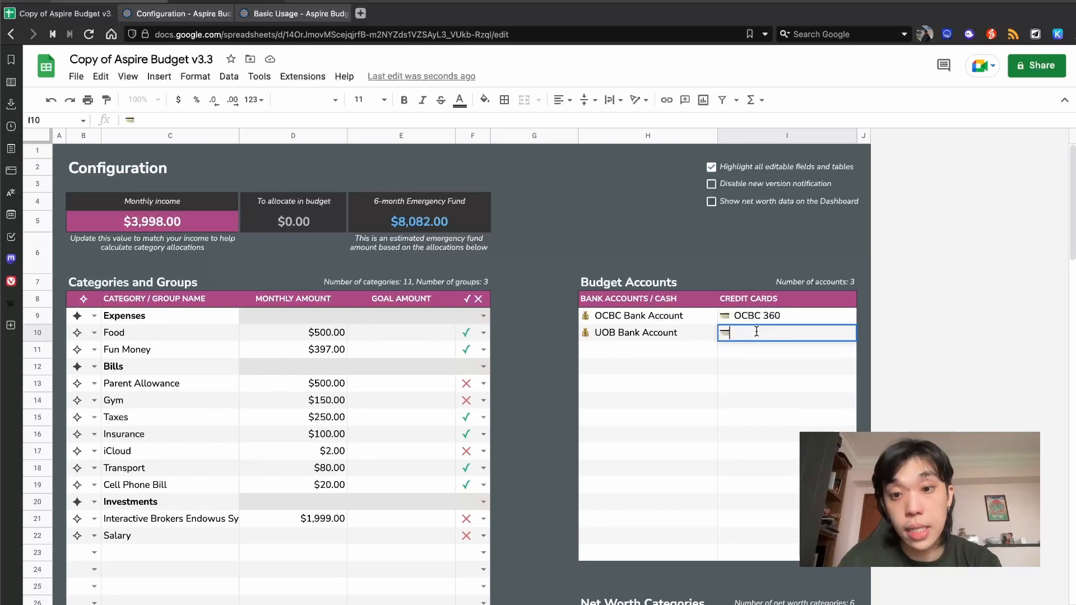
key(BackSpace)
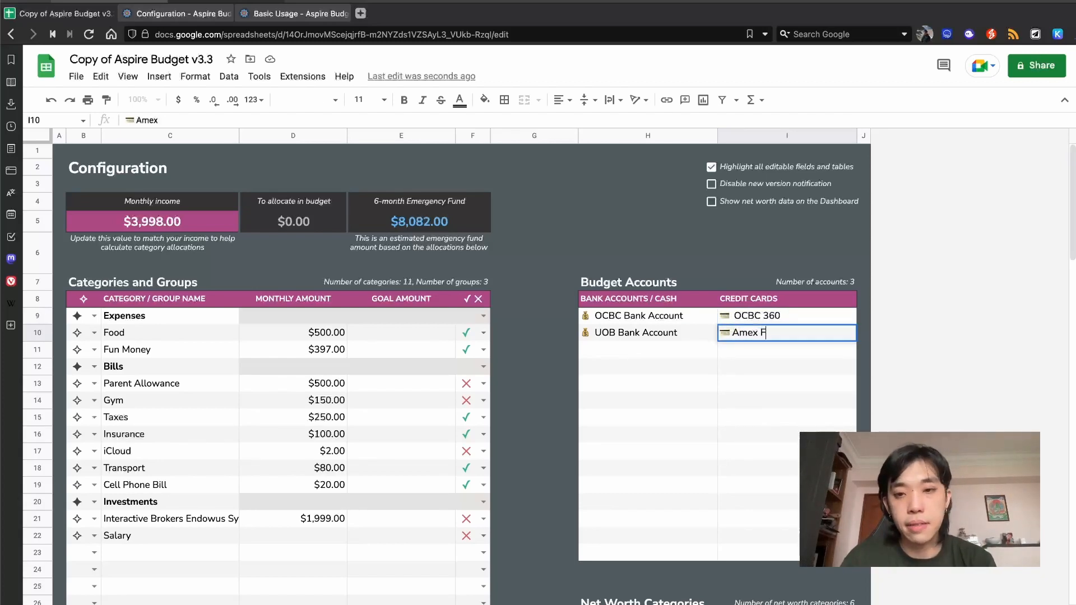
text(Amex KrisFlyers)
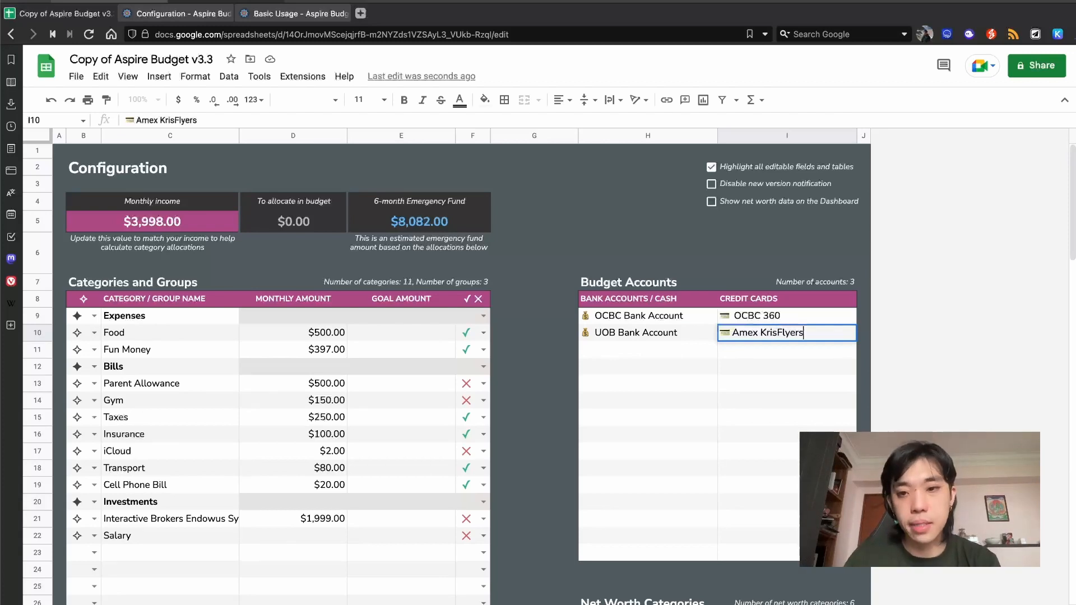
key(Return)
double_click(816, 331)
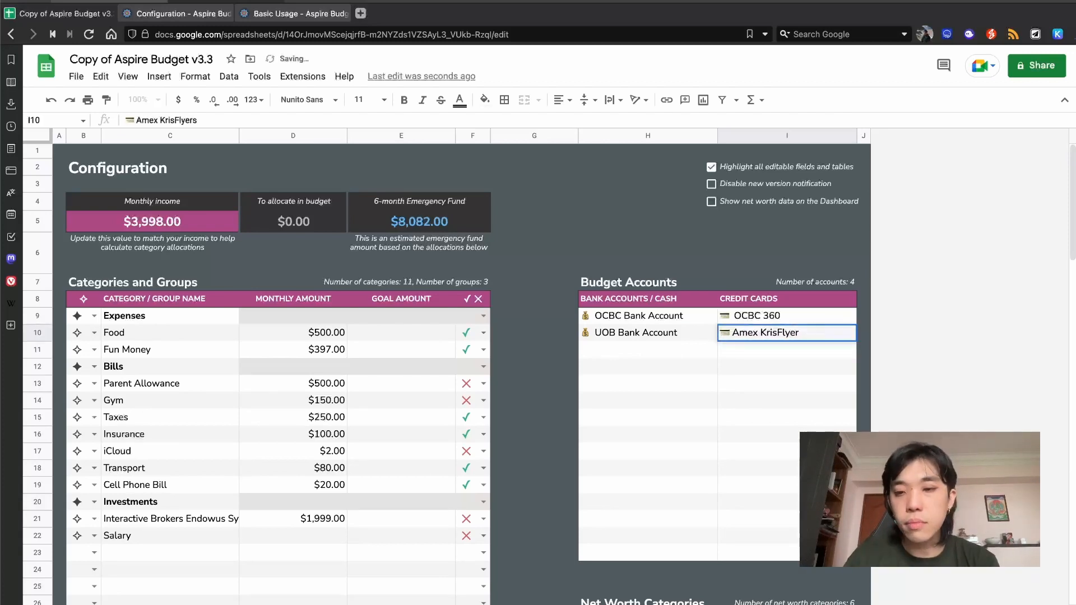
key(Return)
Add a cash account named Wallet in H11, below the UOB Bank Account.
key(Left)
text(Wallet)
key(Return)
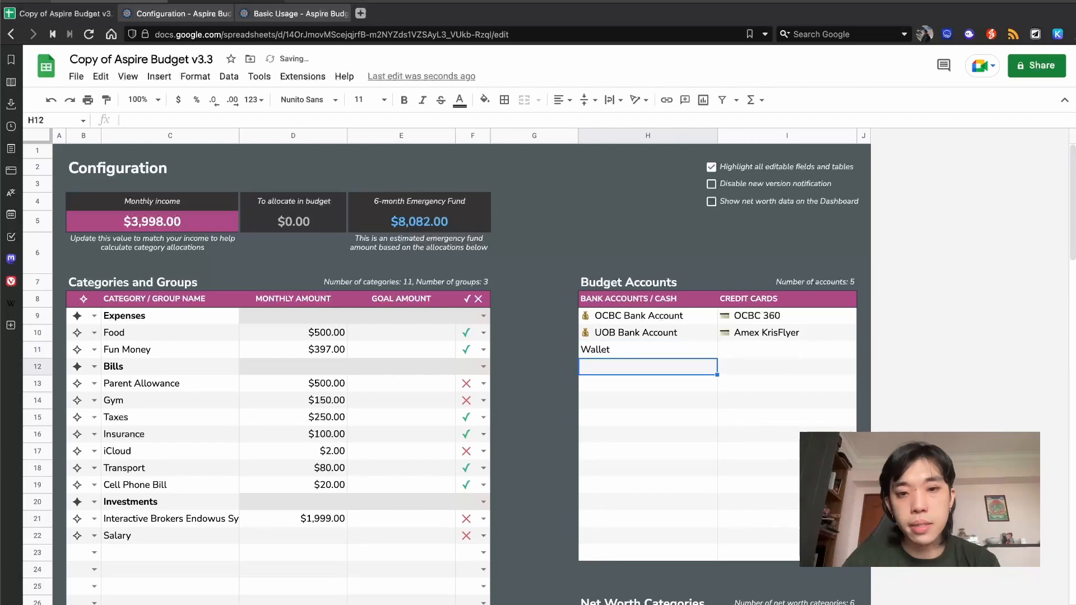
Search the web for emojipedia in a new browser tab and open the Emojipedia site.
click(362, 14)
text(emk)
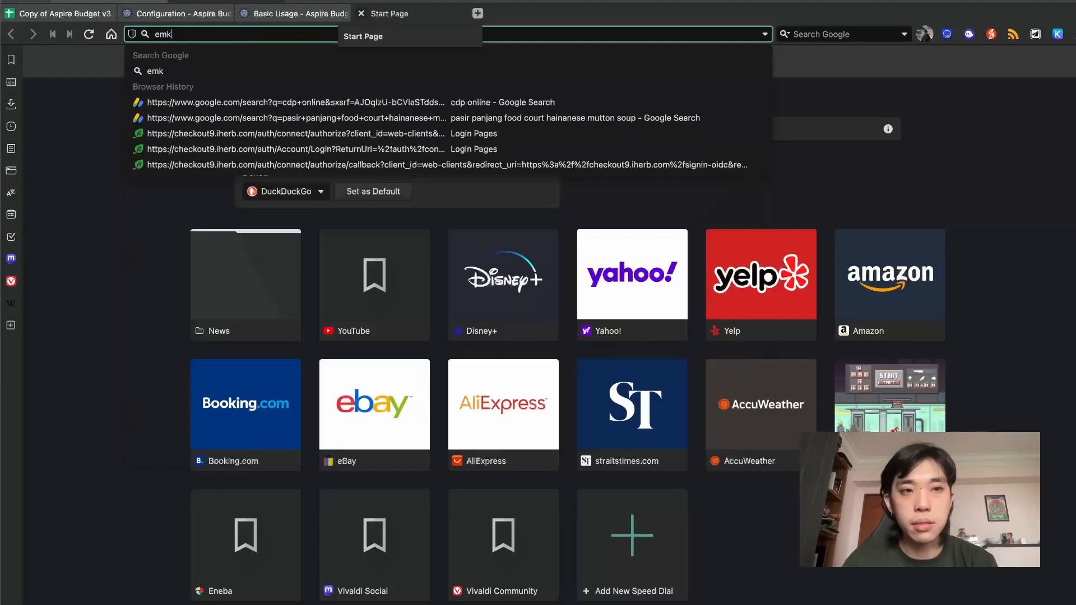
key(BackSpace)
text(ojipedia)
key(Return)
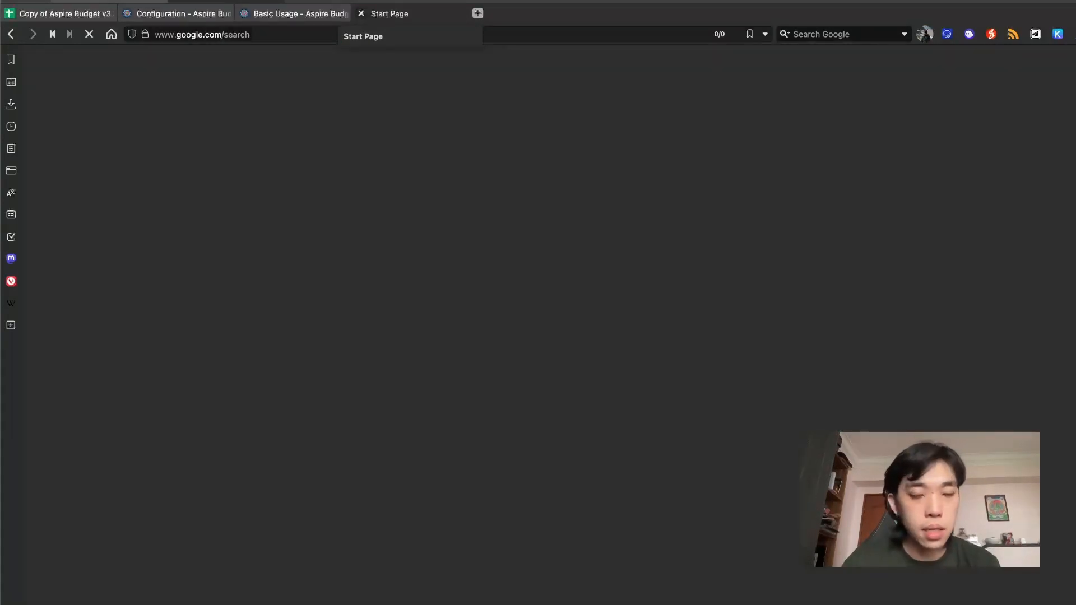
click(286, 185)
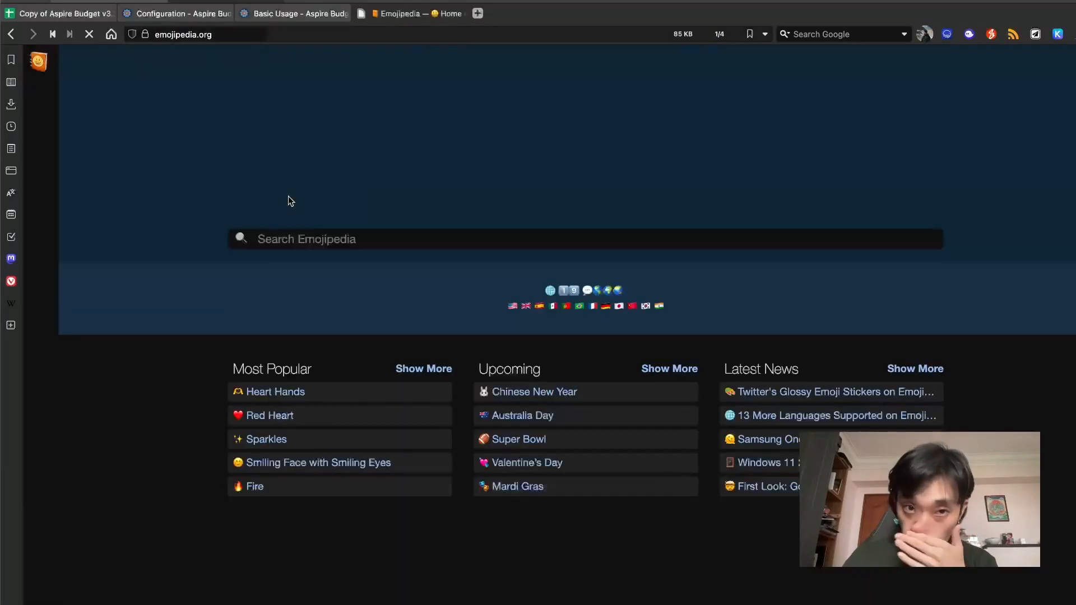
Search Emojipedia for wallet, open the Purse emoji page and copy the emoji.
click(445, 240)
text(wall)
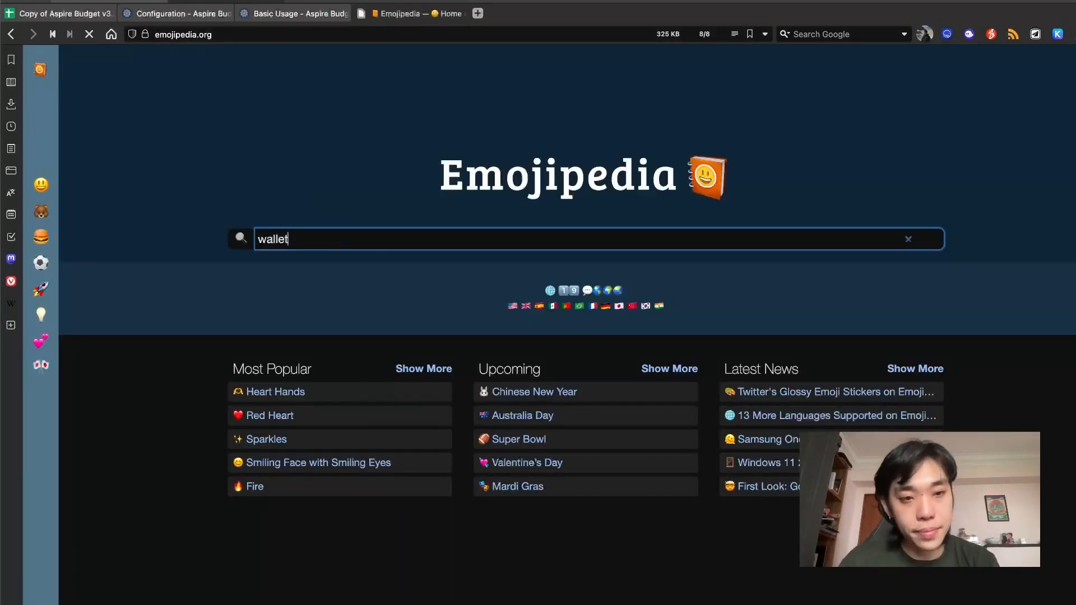
text(et)
key(Return)
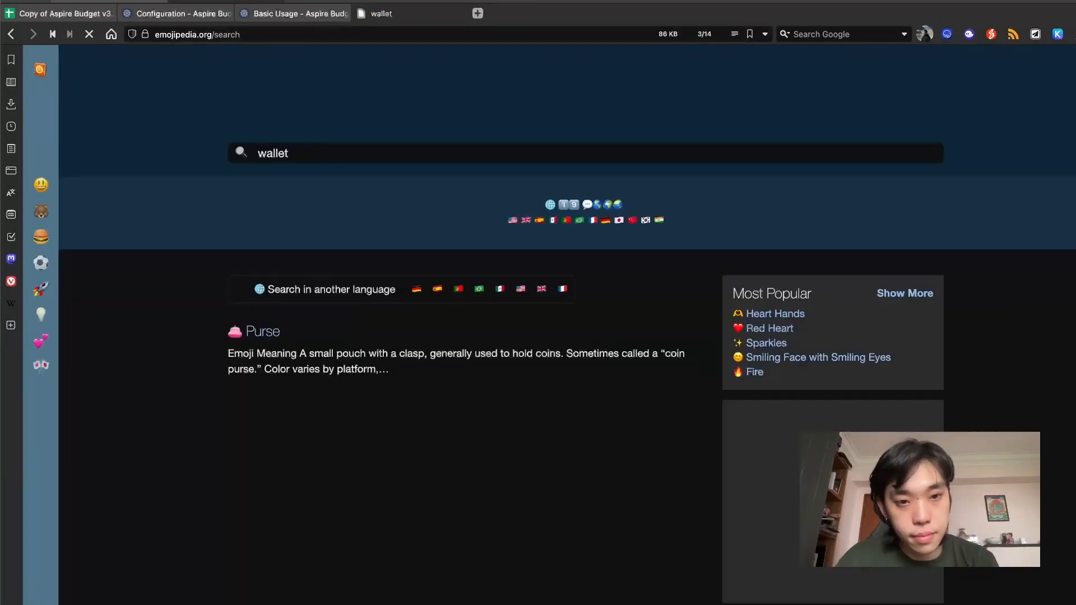
click(270, 339)
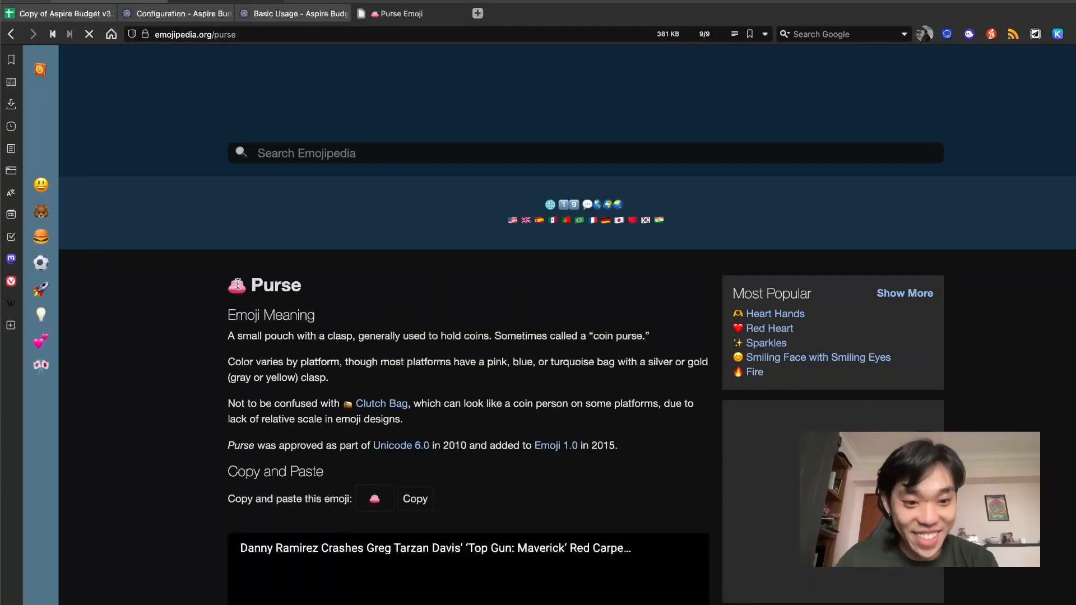
click(415, 499)
Switch back to the budget spreadsheet and insert the 👛 symbol with a space in front of the Wallet account name.
key(super+1)
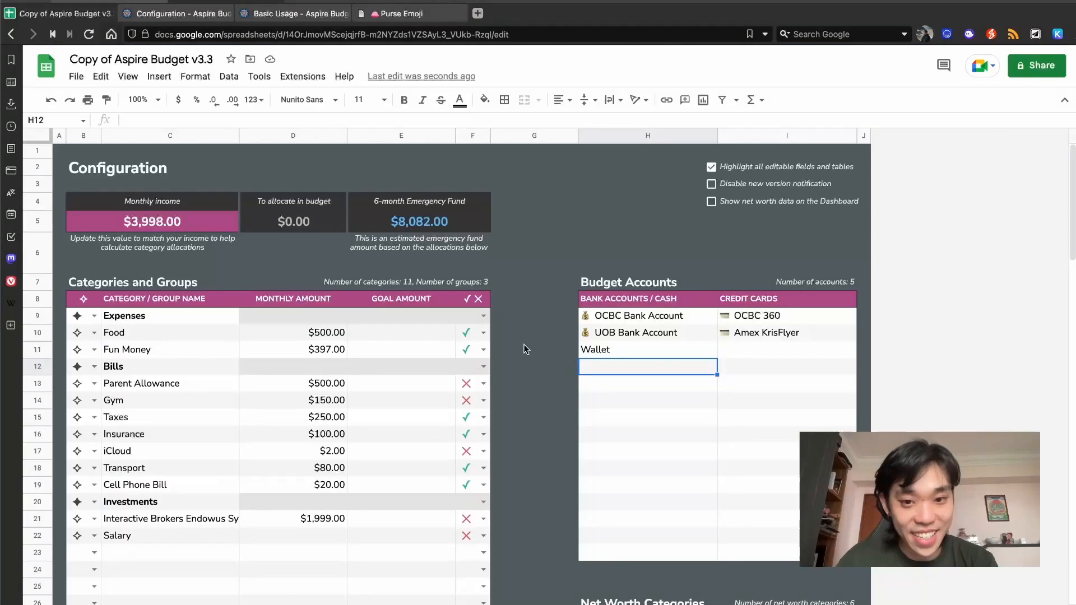
click(589, 350)
double_click(587, 351)
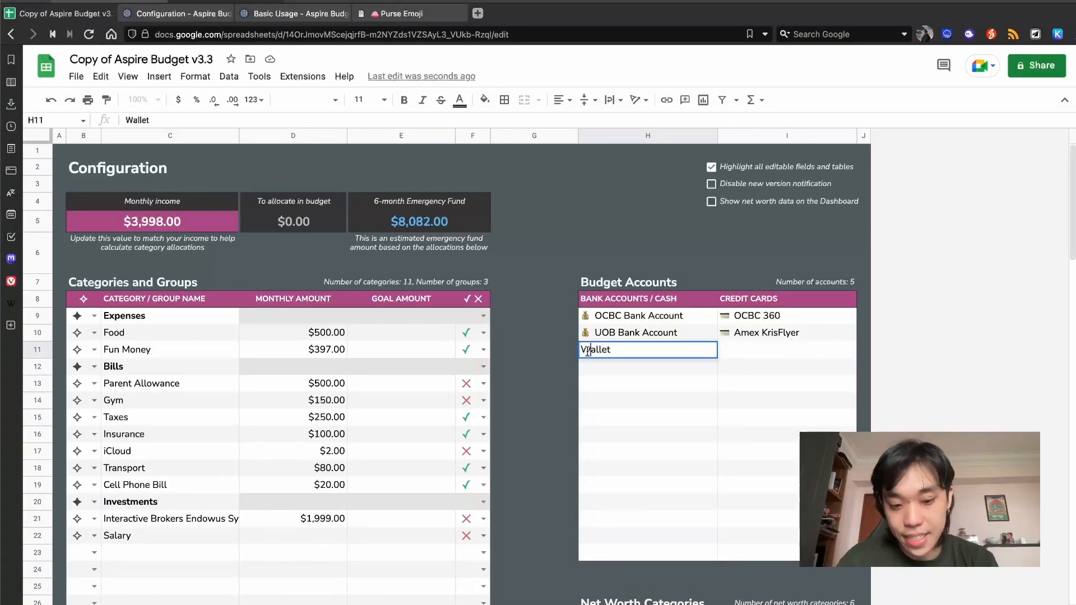
key(super+v)
key(Return)
click(611, 349)
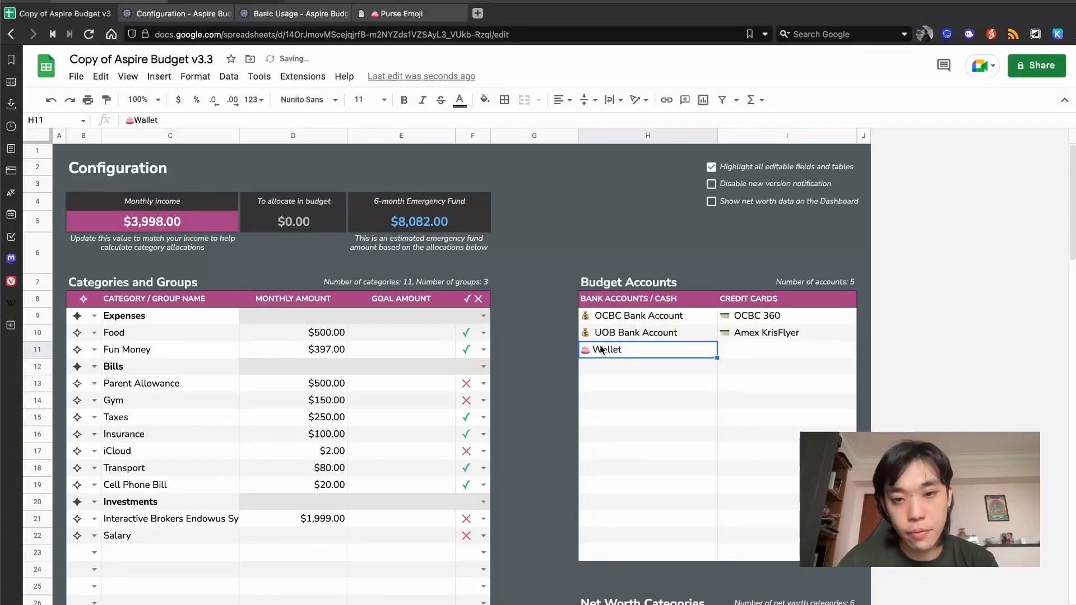
double_click(611, 349)
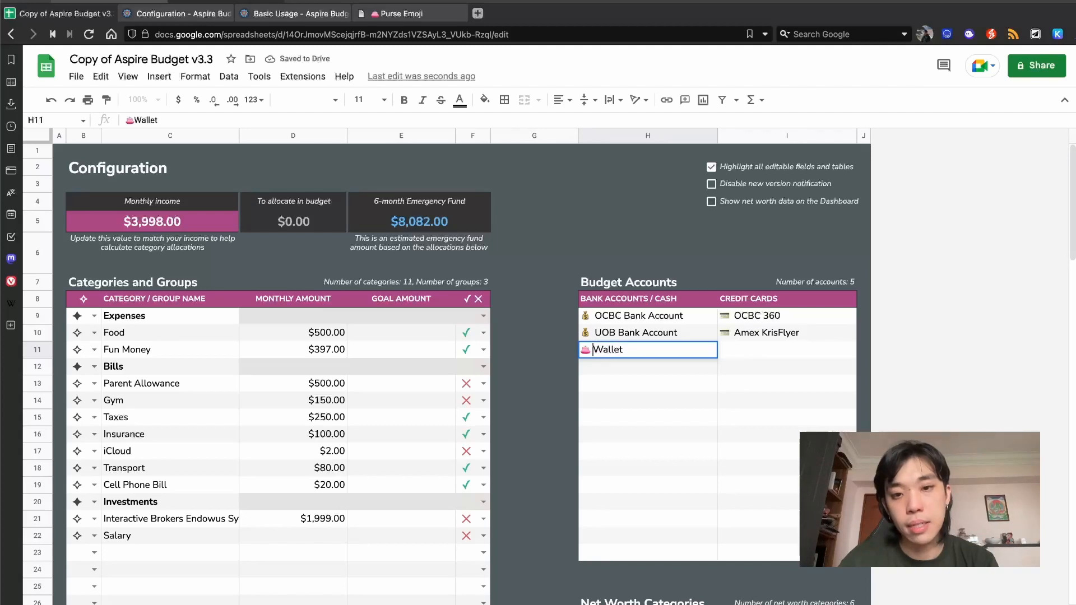
double_click(628, 384)
key(Return)
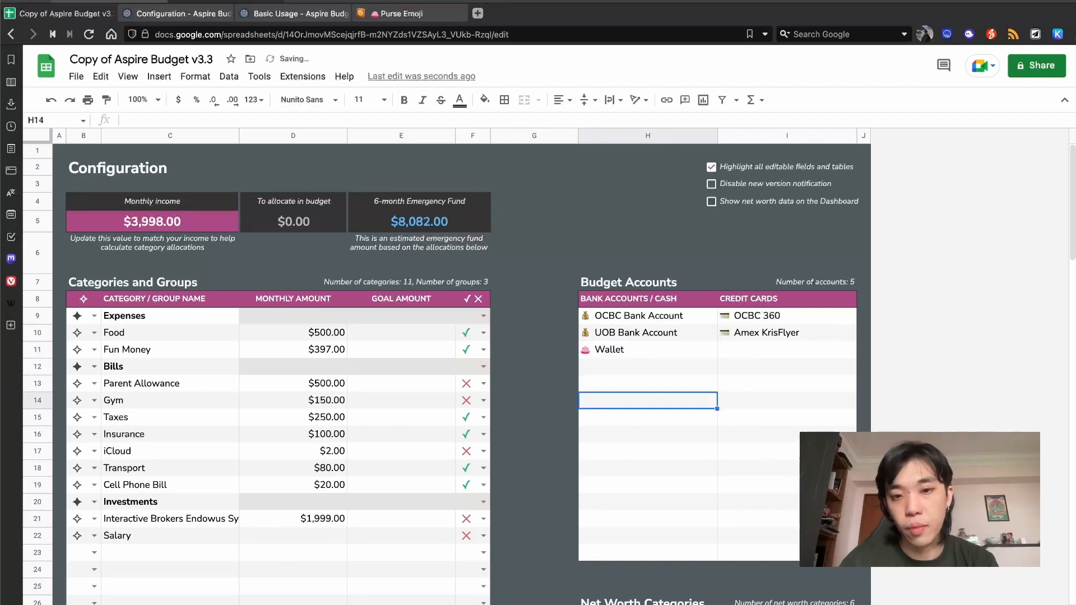
Add another account named MoneyOwl Cash account in H12, below the Wallet account.
key(Up)
key(Up)
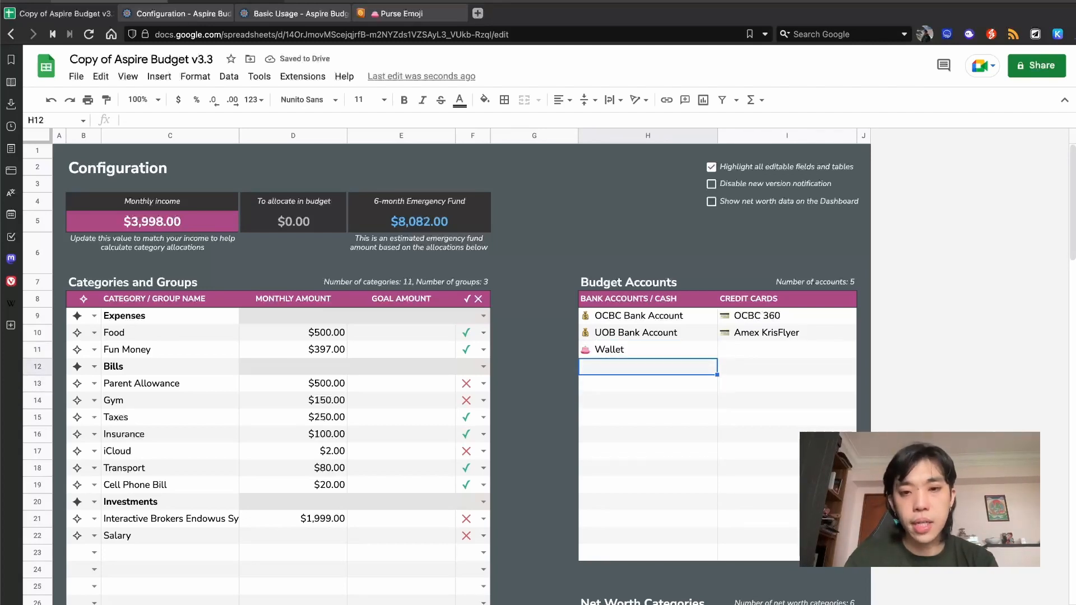
text(MoneyOwl Cash ac)
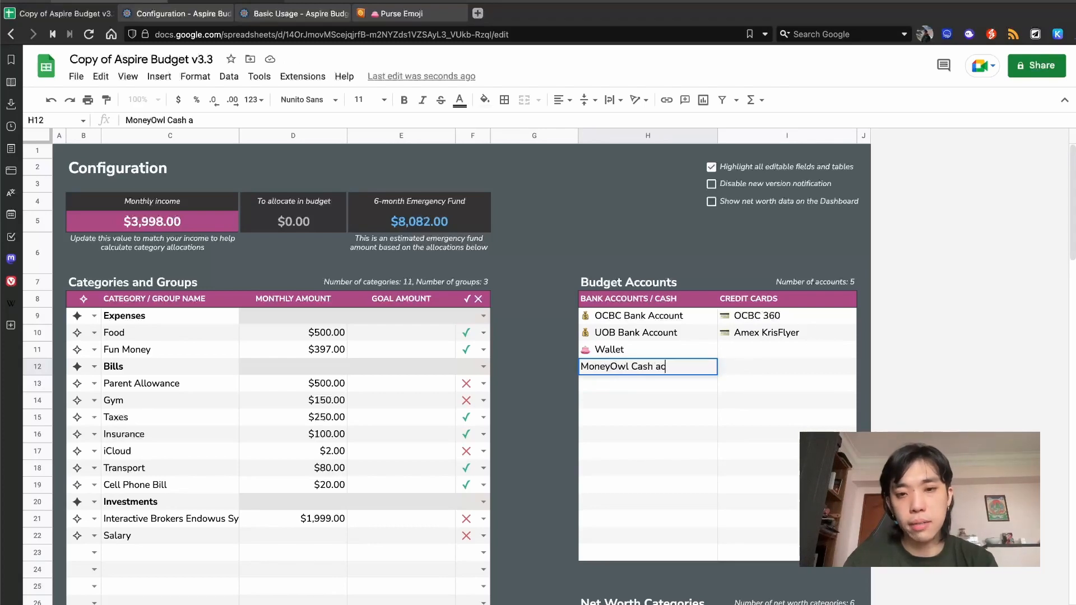
text(count)
key(Return)
Switch to Emojipedia, search for owl, open the Owl emoji page and copy the emoji.
click(411, 17)
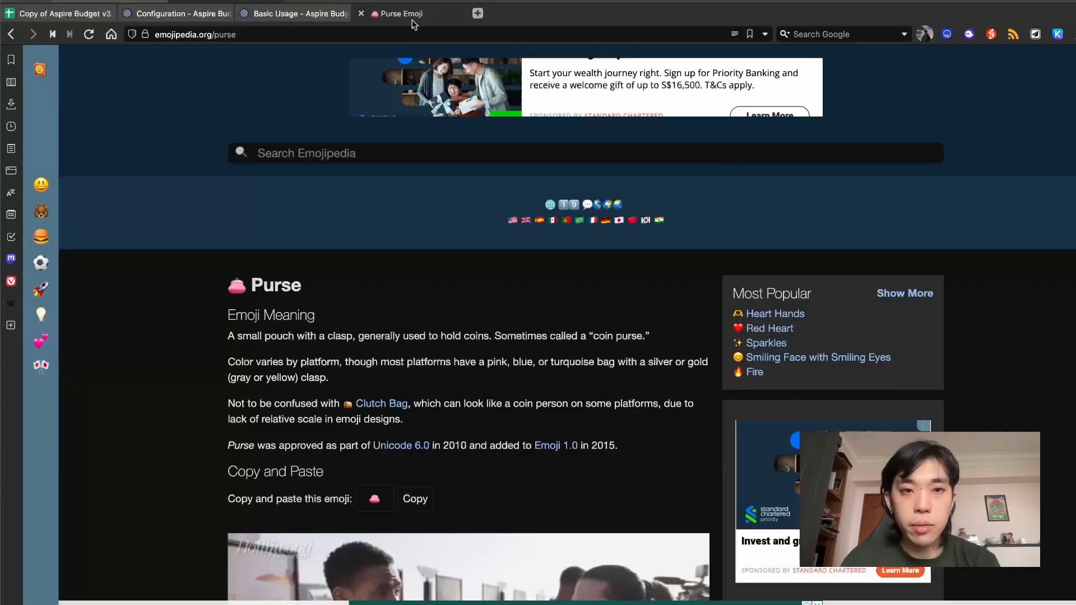
click(396, 154)
text(owl)
key(Return)
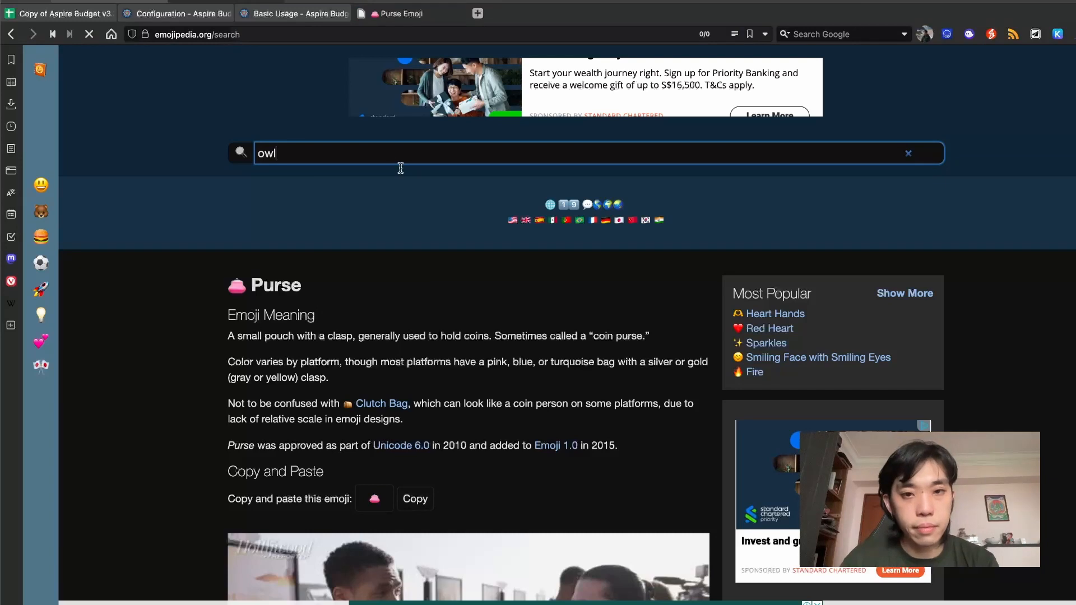
click(256, 331)
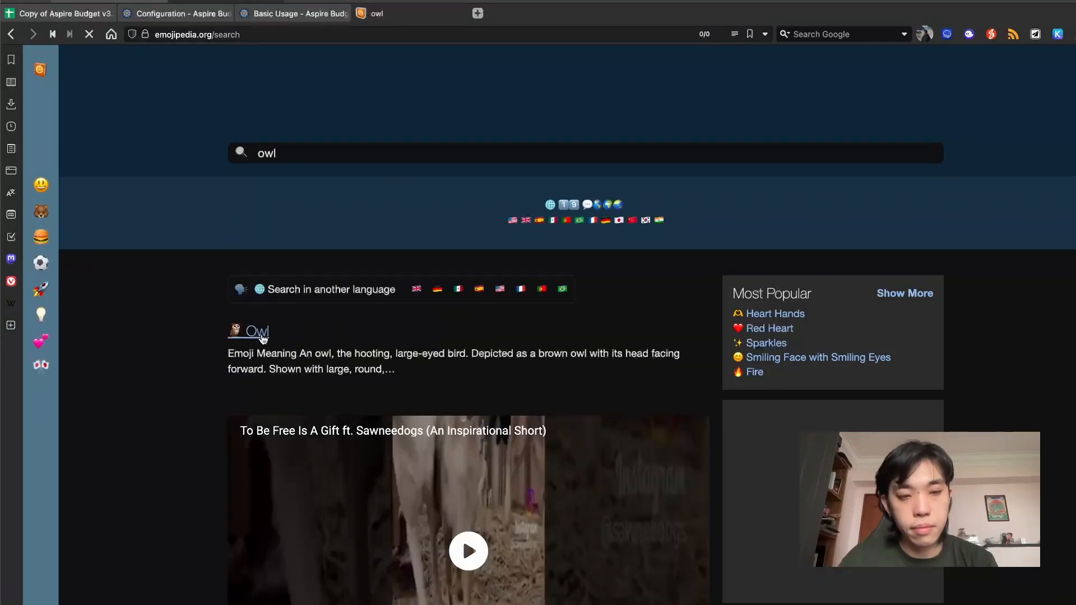
click(409, 483)
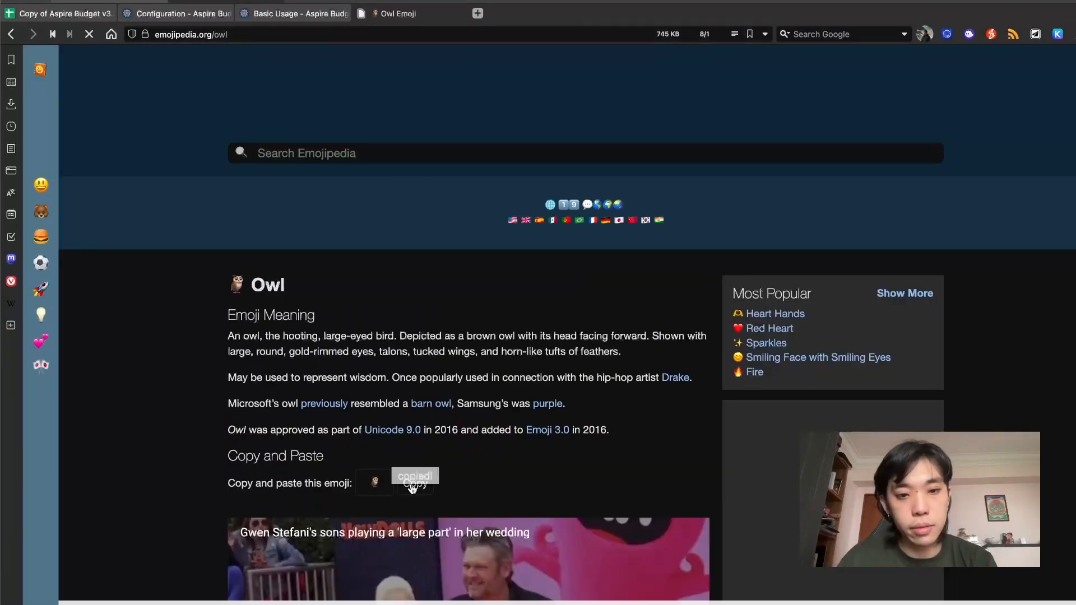
Switch back to the budget spreadsheet and put the 🦉 symbol in front of the MoneyOwl Cash account name in H12.
click(88, 1)
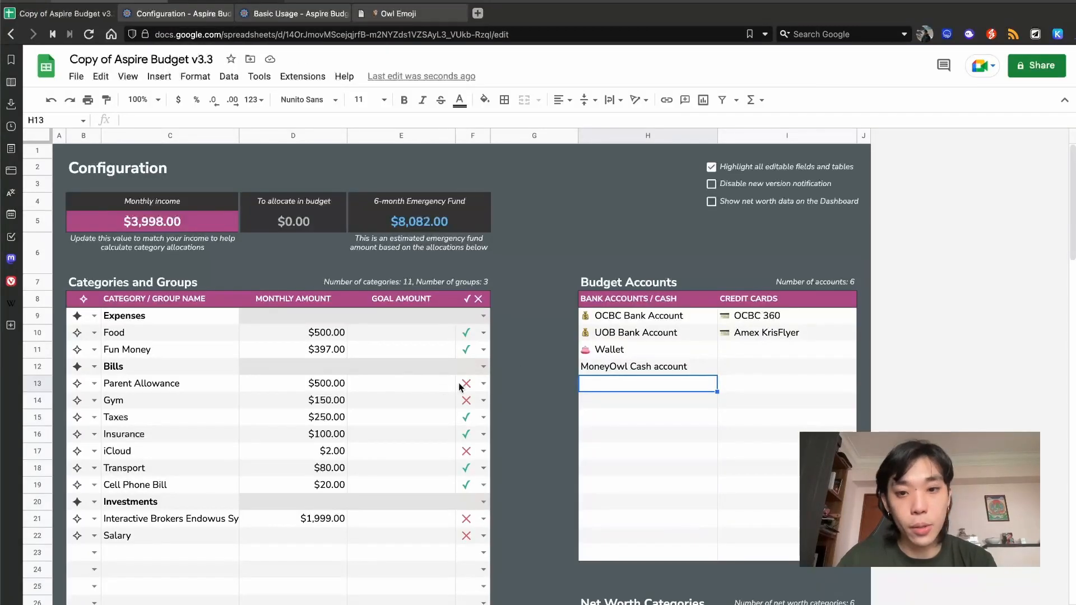
double_click(601, 367)
key(Home)
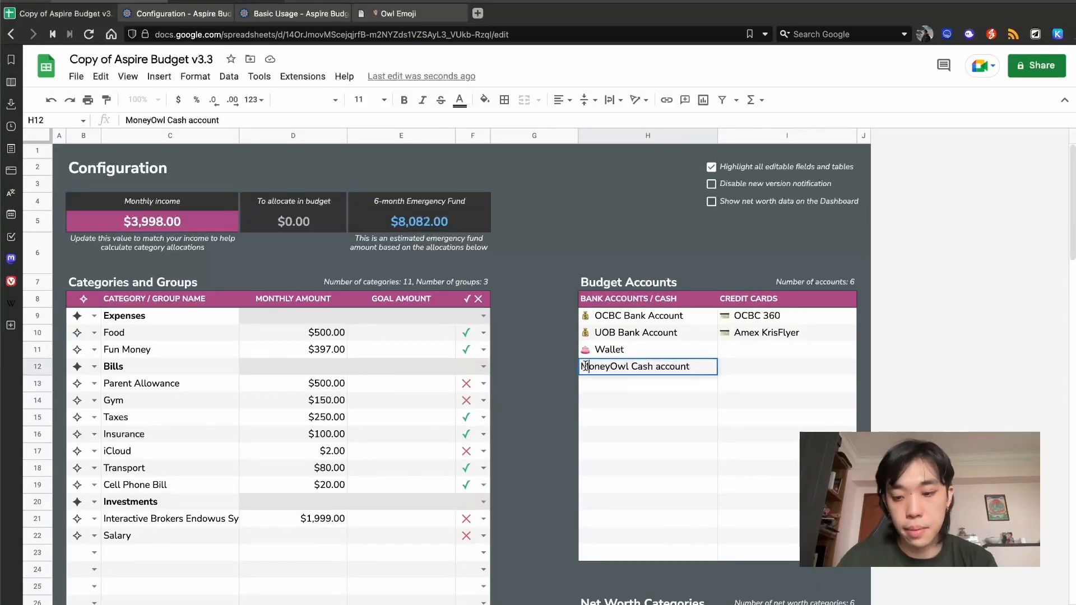
key(super+v)
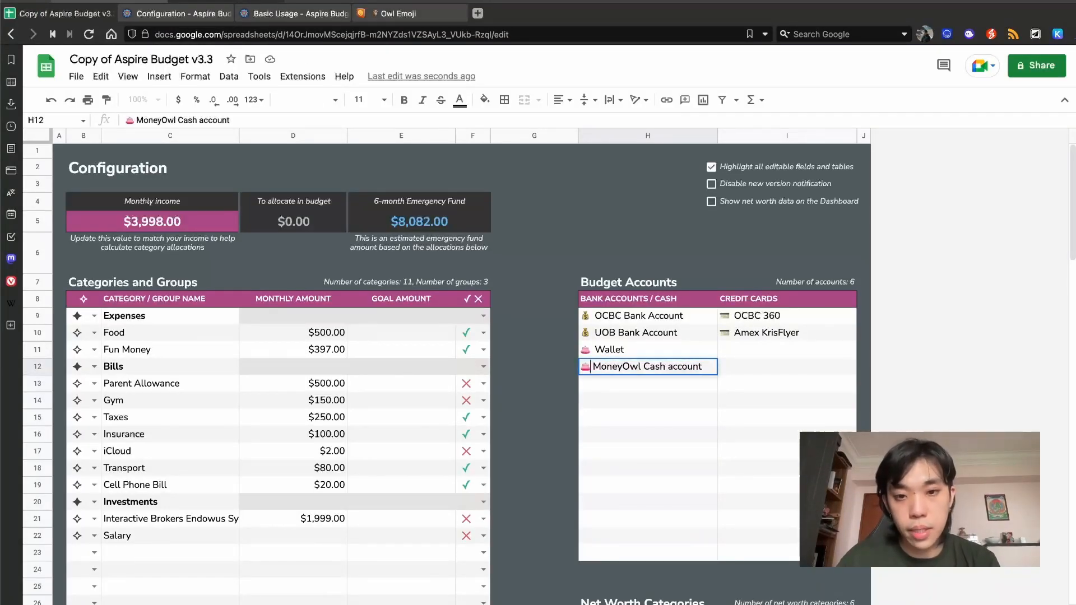
key(BackSpace)
key(super+v)
key(Return)
key(Return)
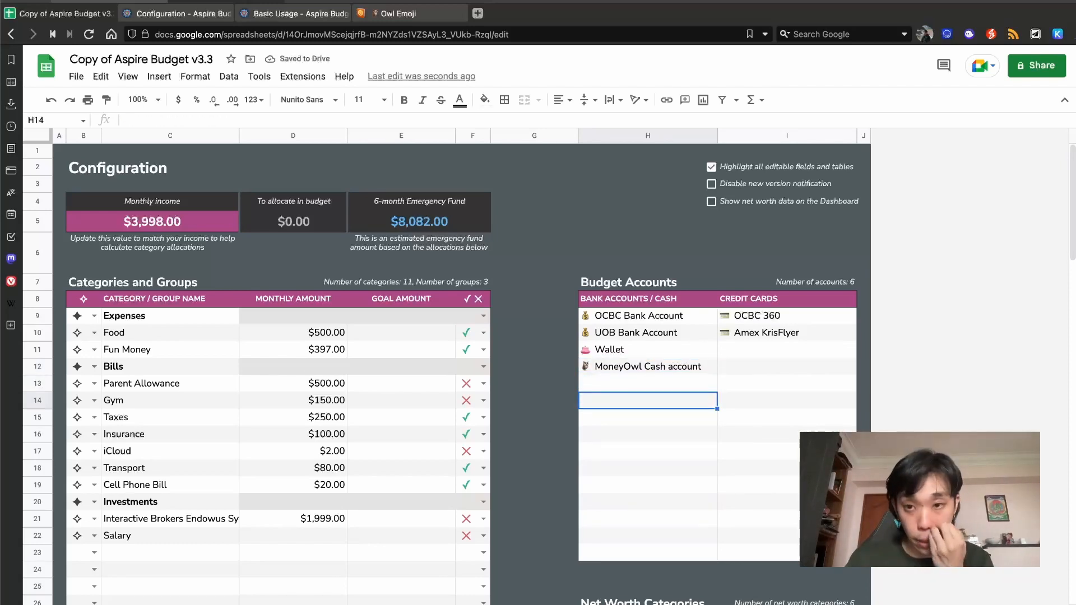
Clear all sample assets and debts from the Net Worth Categories table, range H28:I32.
scroll(493, 376, down, 5)
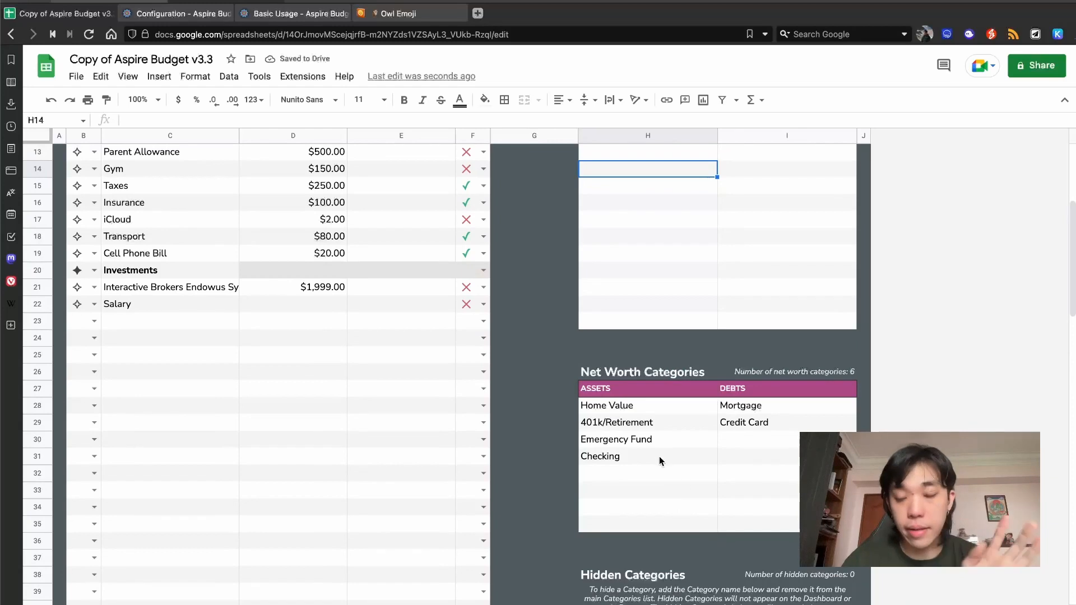
drag(628, 411, 758, 471)
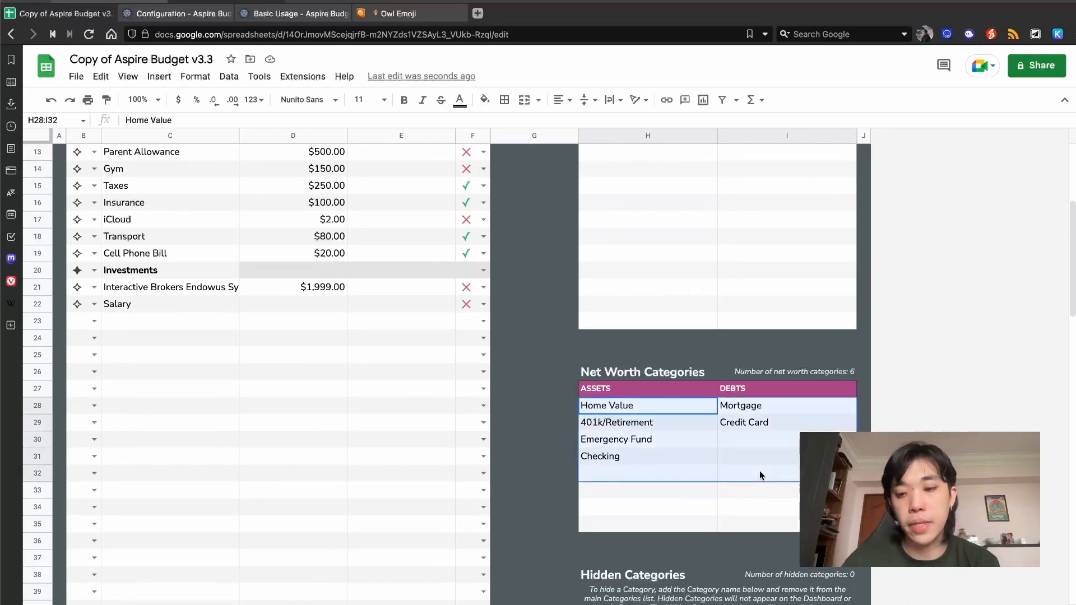
key(Delete)
click(853, 418)
click(863, 407)
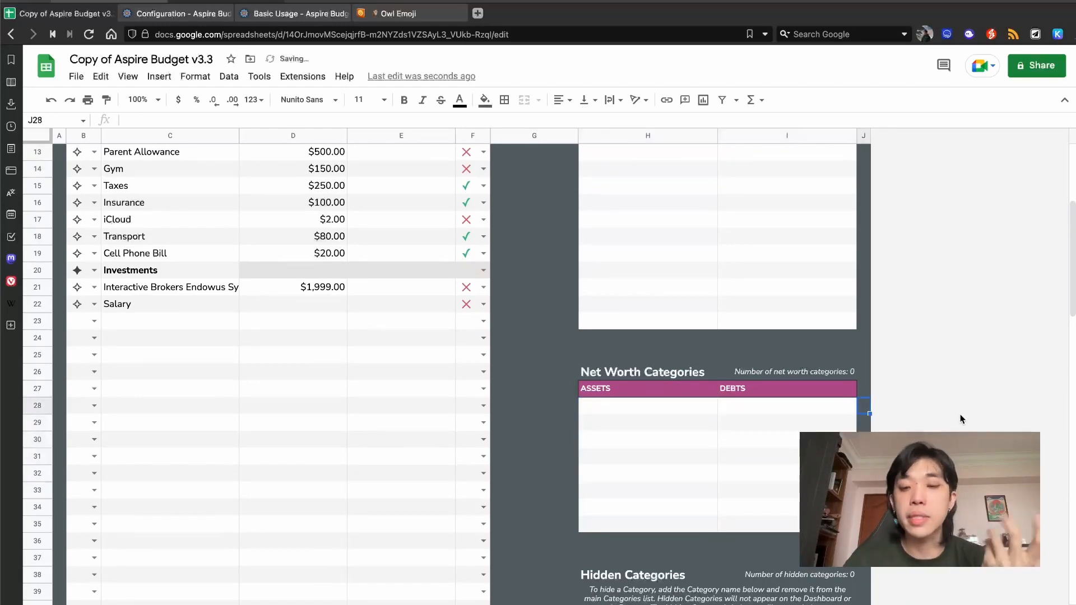
scroll(960, 415, down, 4)
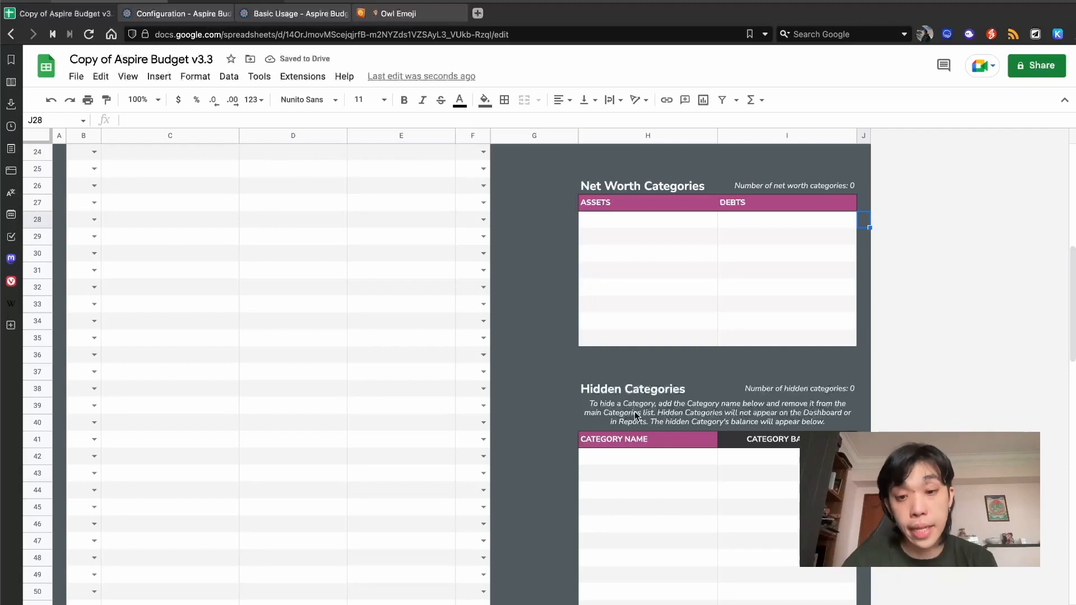
scroll(390, 324, up, 3)
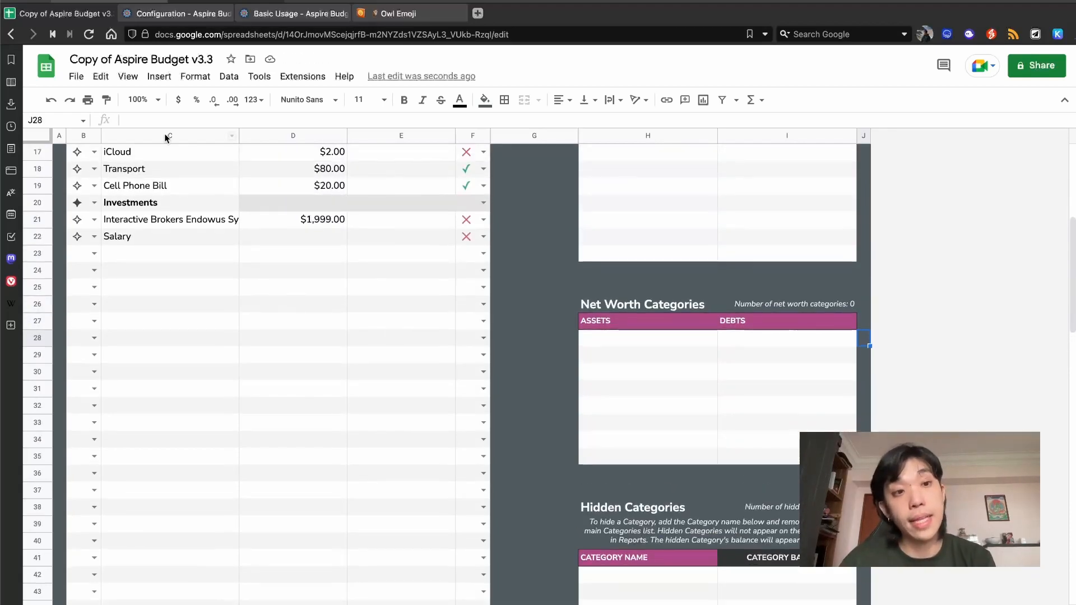
scroll(275, 358, up, 5)
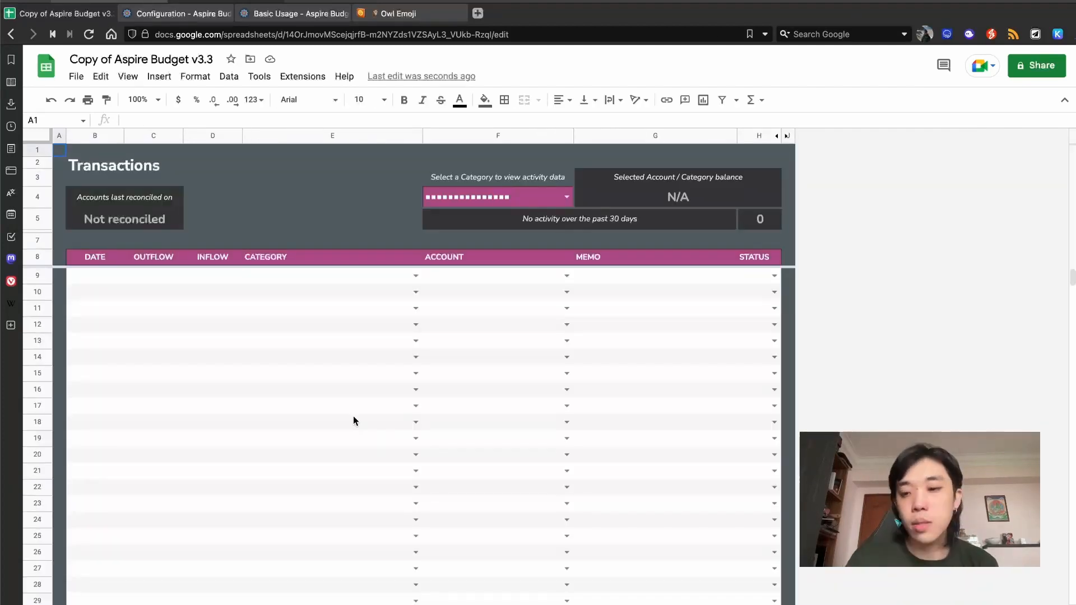
On the Transactions sheet, try entering the date in B9 as 14/1 and as 1/14.
click(119, 274)
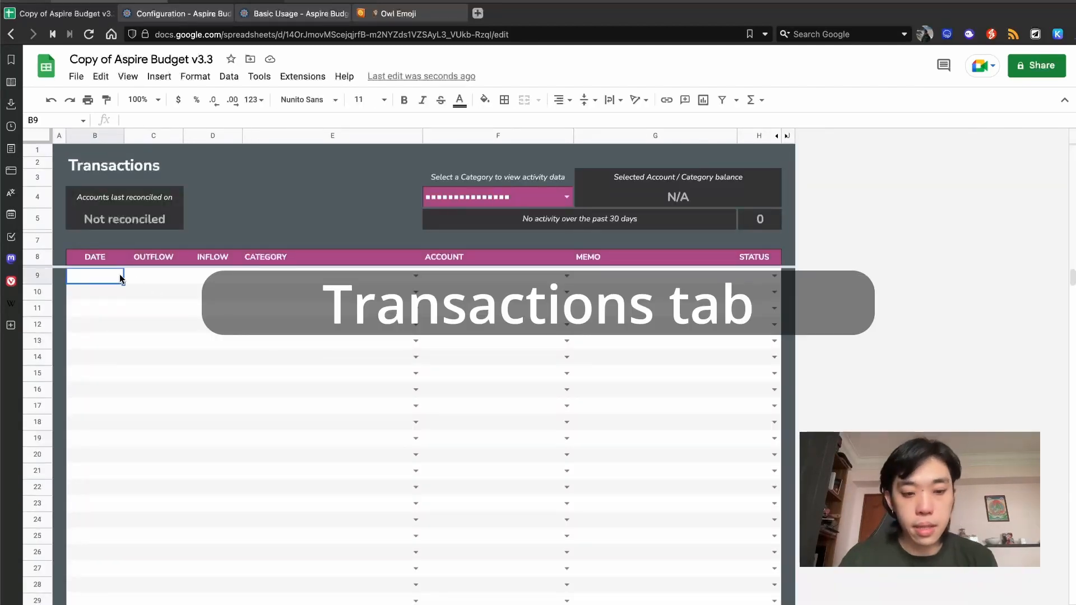
text(14/1)
key(Return)
key(Up)
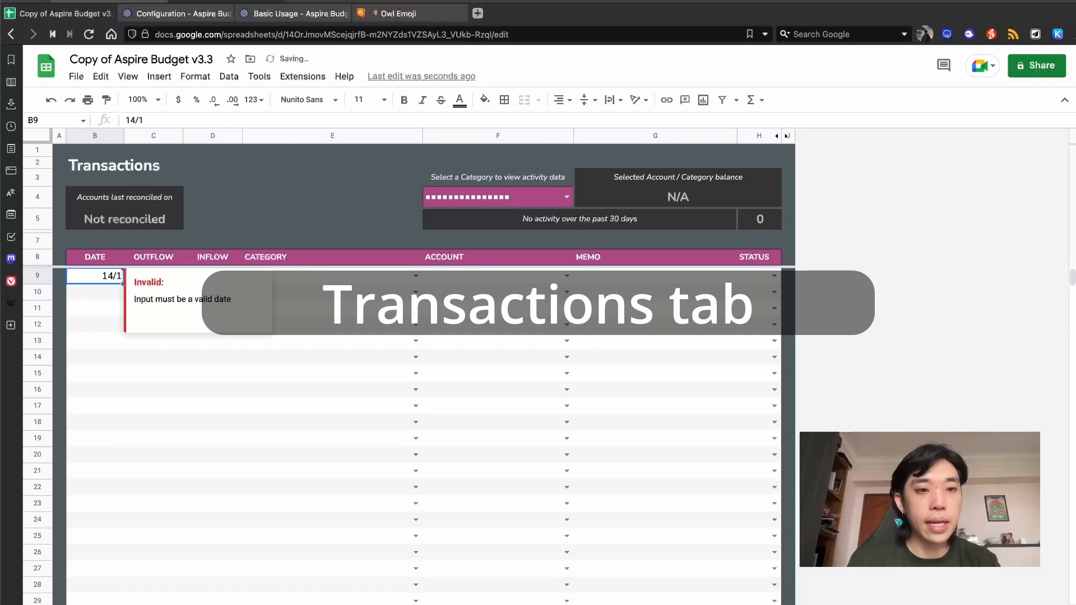
double_click(136, 120)
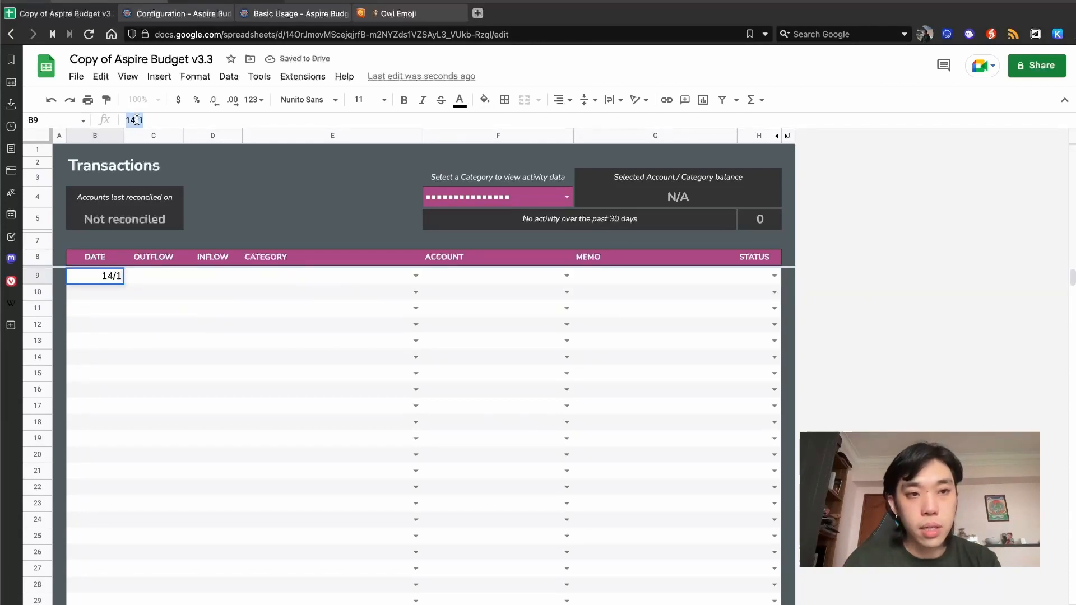
text(1/14)
key(Return)
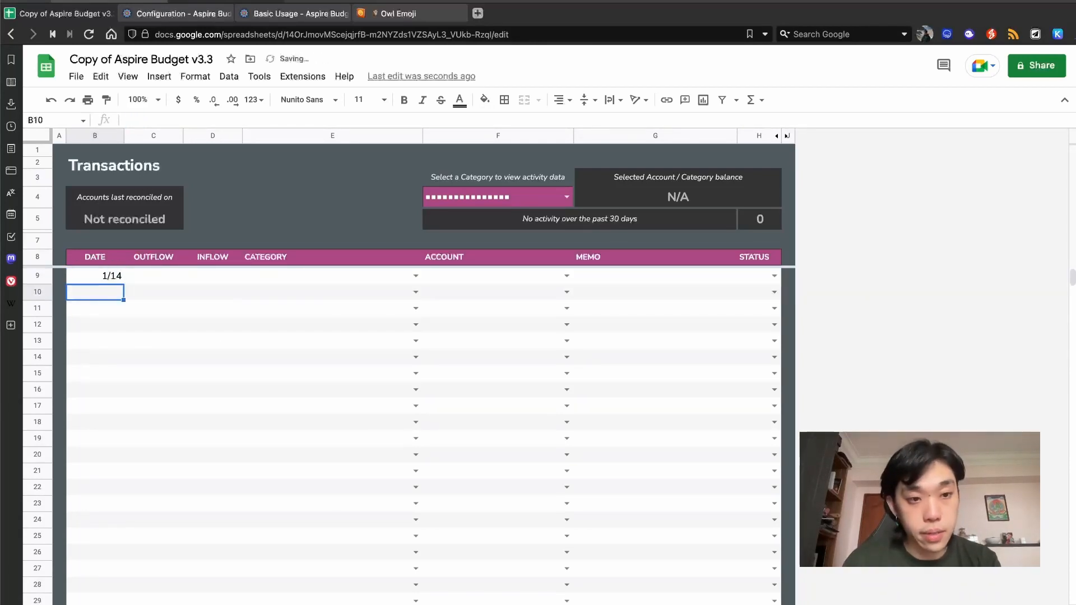
Enter the full date 1/14/2023 in B10 and set the date in B9 to 1/14/2023 as well.
text(1/14/2023)
key(Return)
key(Up)
key(Up)
key(Down)
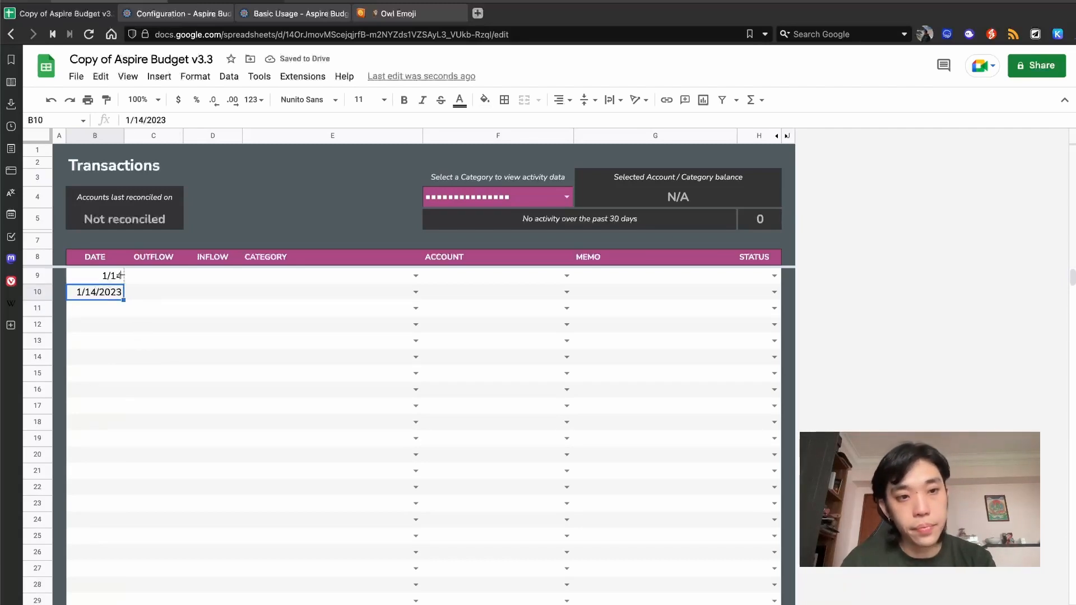
drag(123, 301, 121, 275)
click(106, 318)
click(96, 275)
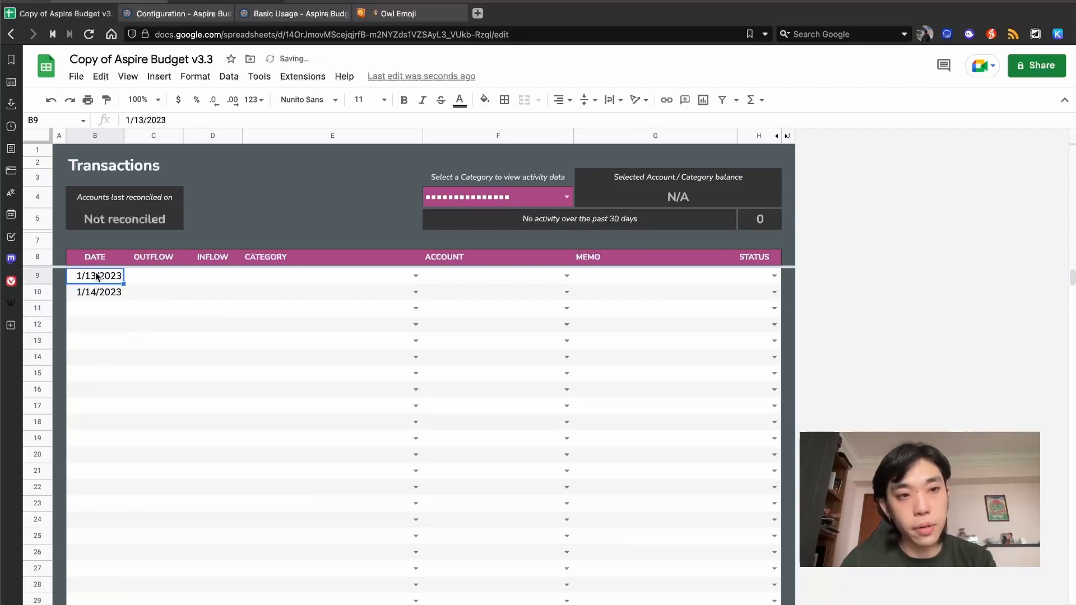
click(140, 119)
key(Return)
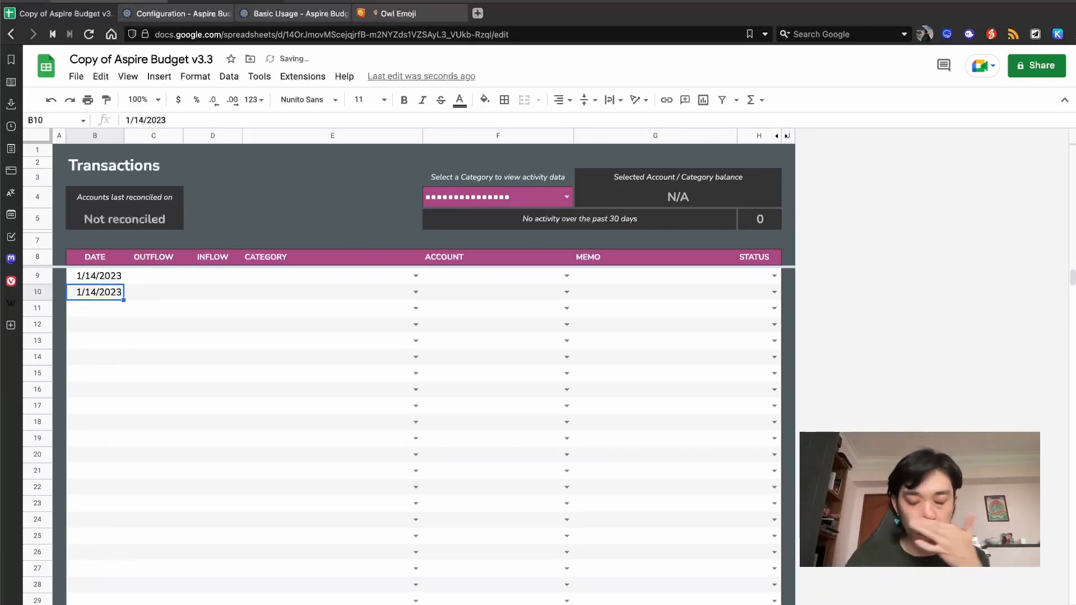
Set the first transaction's category in row 9 to Starting Balance and its account to OCBC Bank Account.
key(Right)
key(Up)
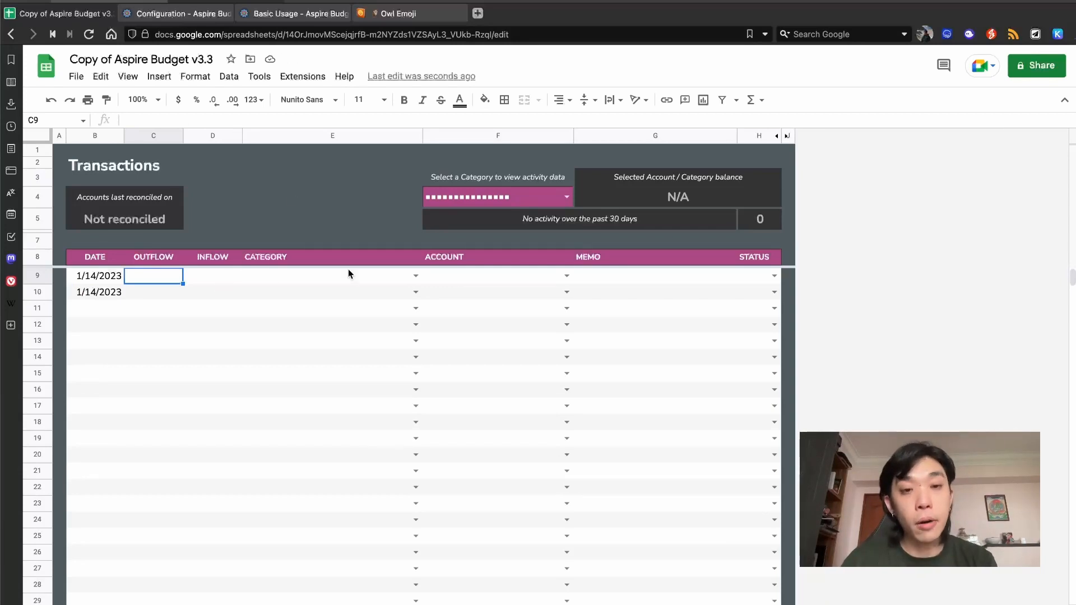
click(415, 276)
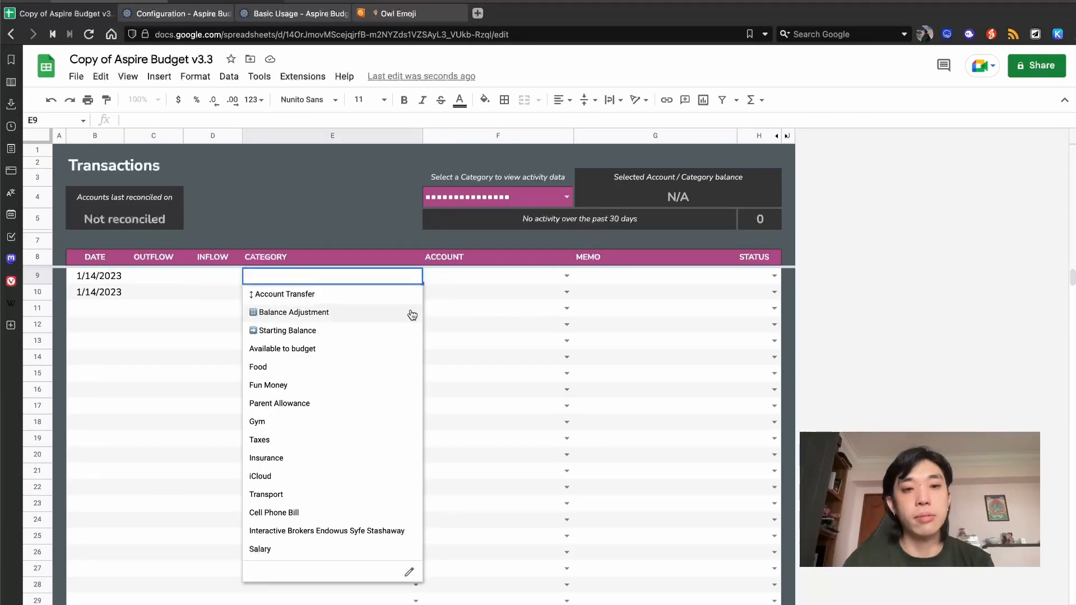
click(407, 330)
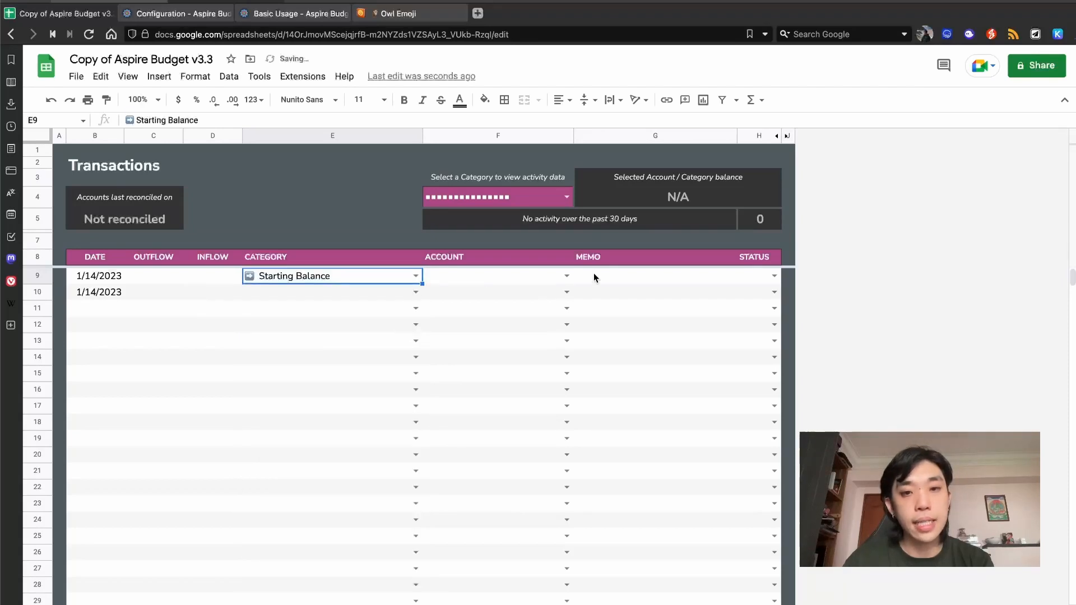
click(566, 276)
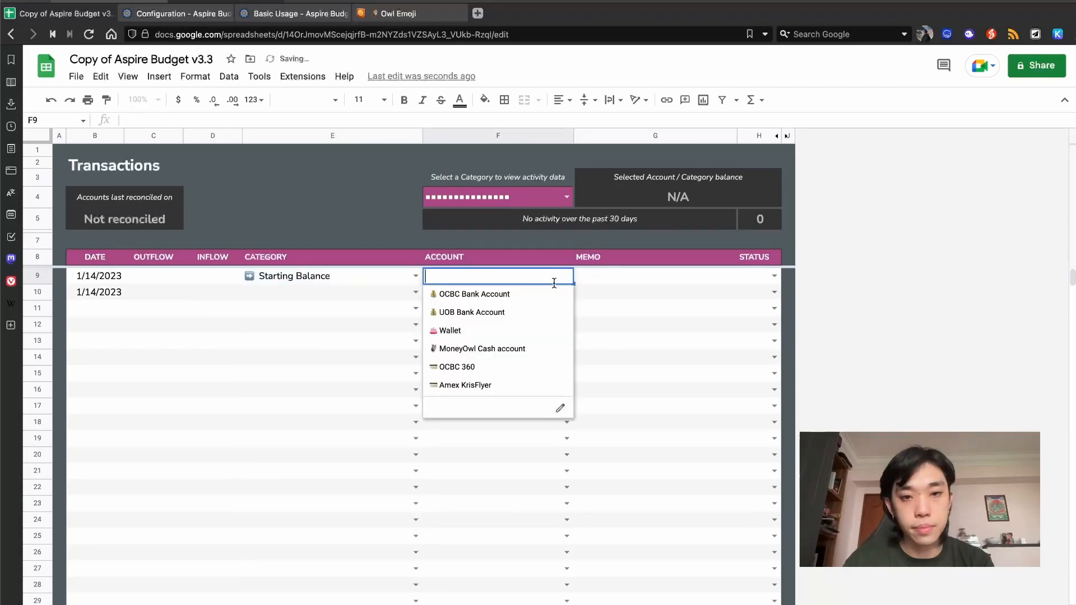
click(495, 295)
Set the accounts in F10:F14 to UOB Bank Account, Wallet, MoneyOwl Cash account, OCBC 360 and Amex KrisFlyer.
click(566, 292)
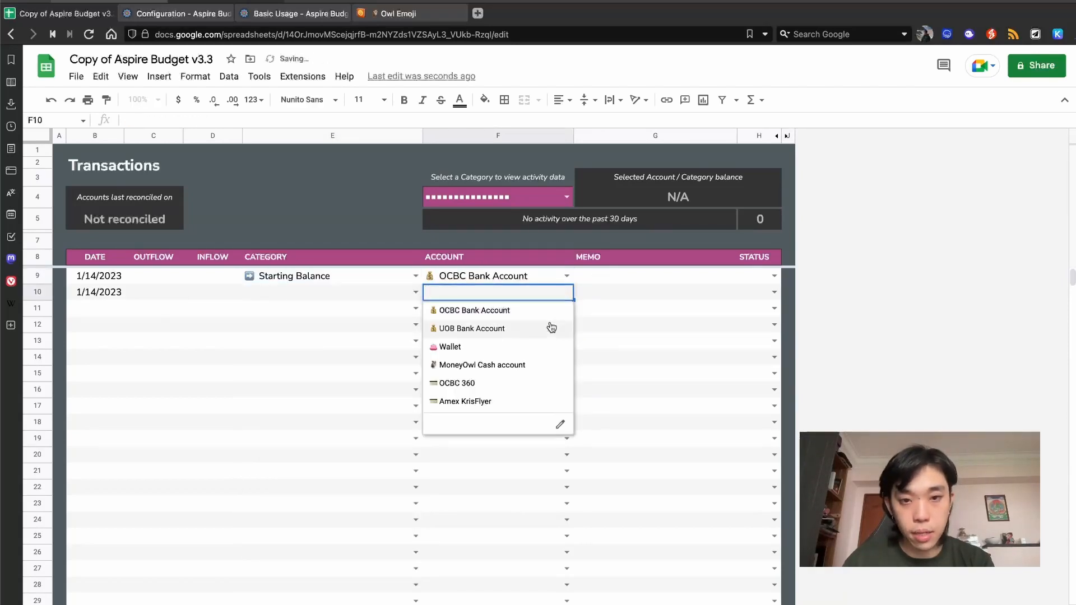
click(554, 326)
click(563, 311)
click(567, 308)
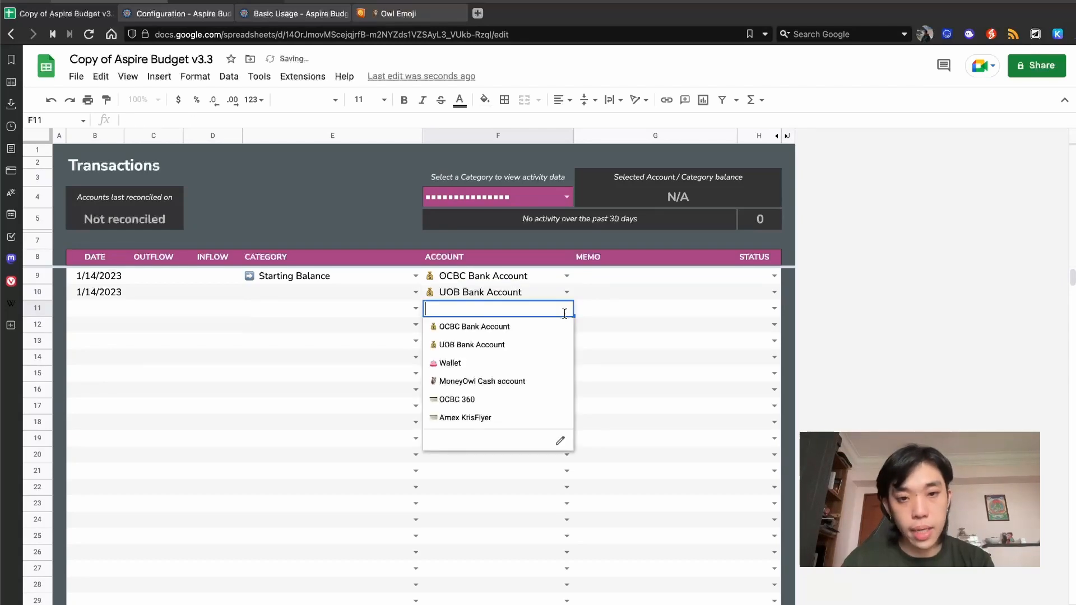
click(553, 361)
click(566, 324)
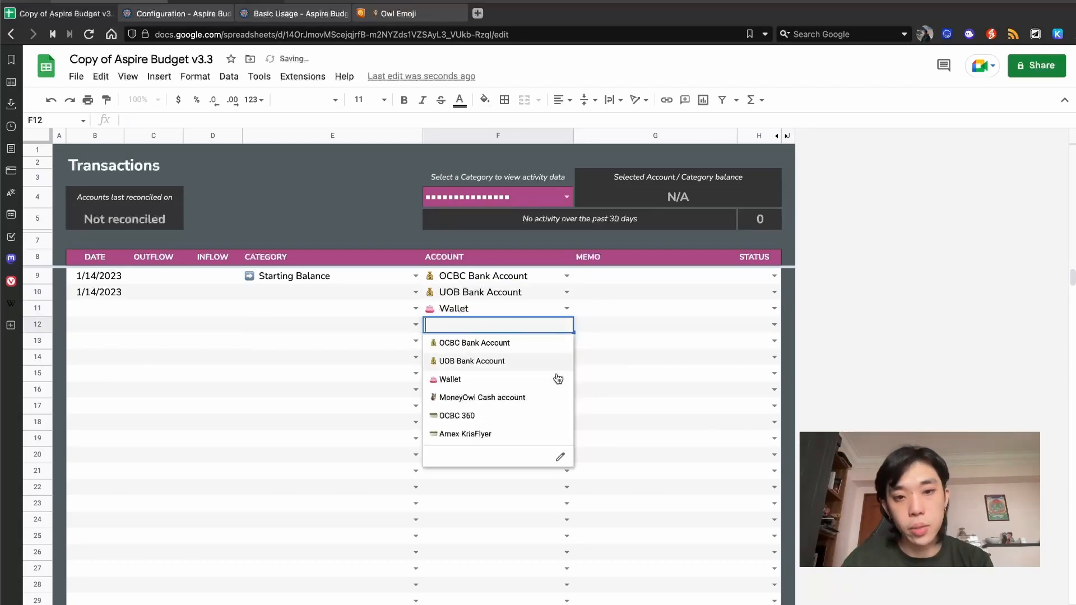
click(555, 398)
click(566, 340)
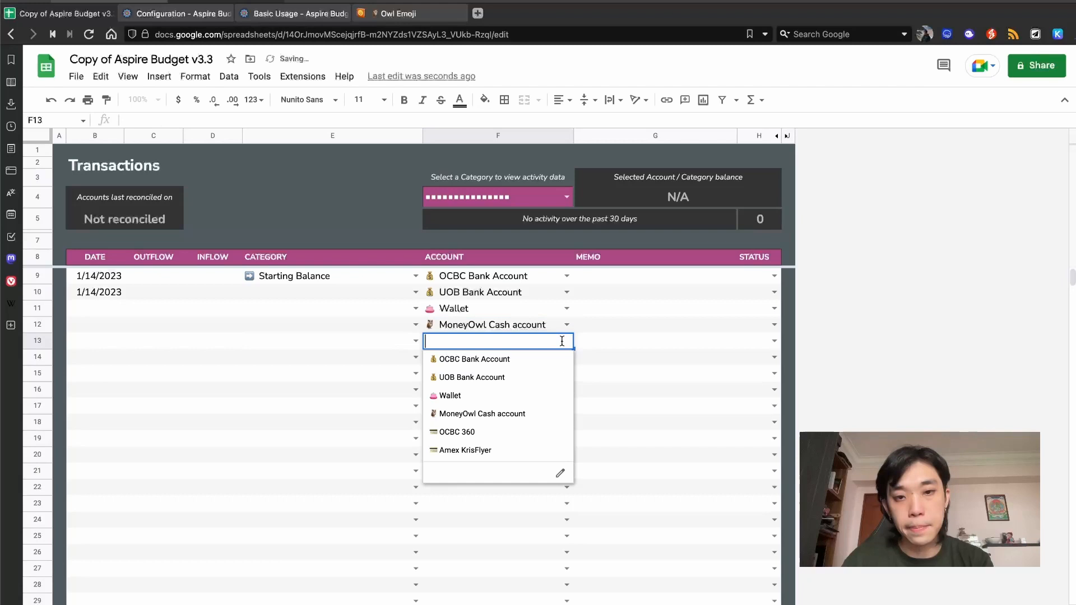
click(516, 432)
click(567, 357)
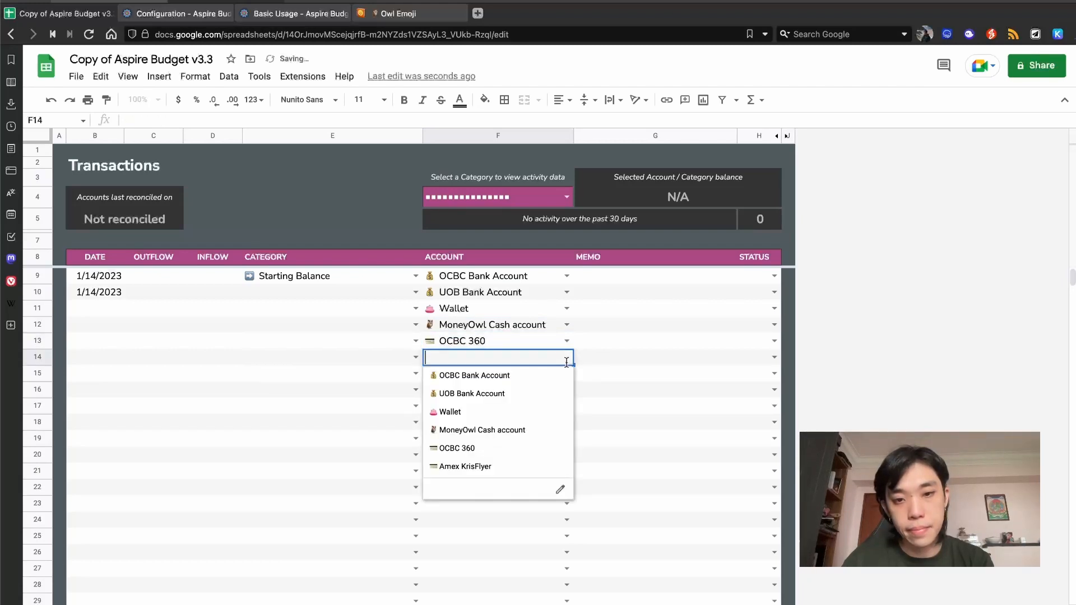
click(537, 467)
Fill the Starting Balance category and the 1/14/2023 date from row 9 down to row 14.
click(416, 292)
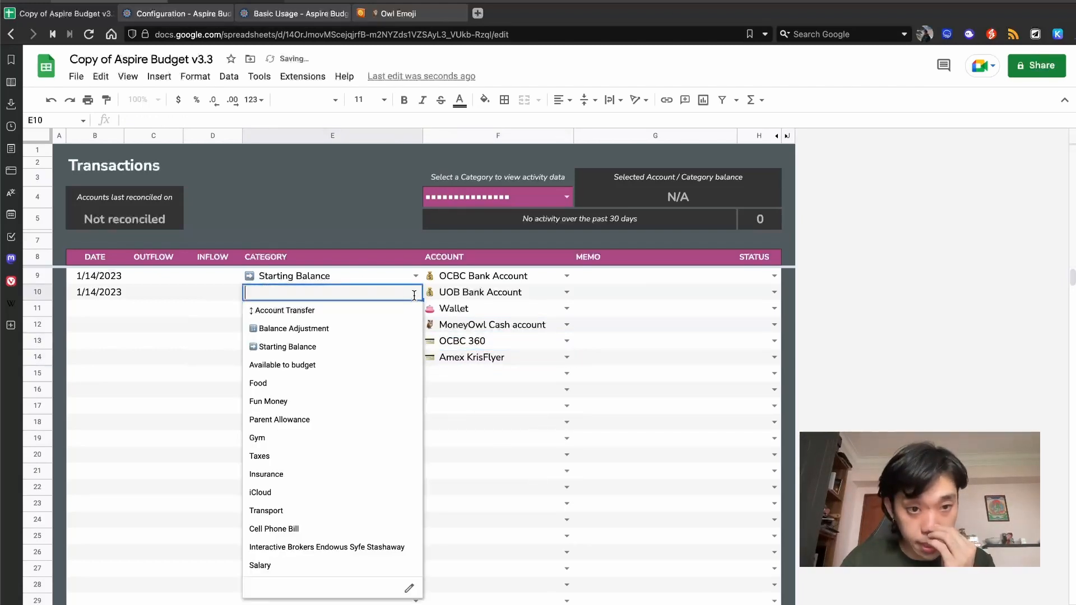
click(406, 276)
drag(419, 282, 419, 361)
drag(102, 277, 122, 362)
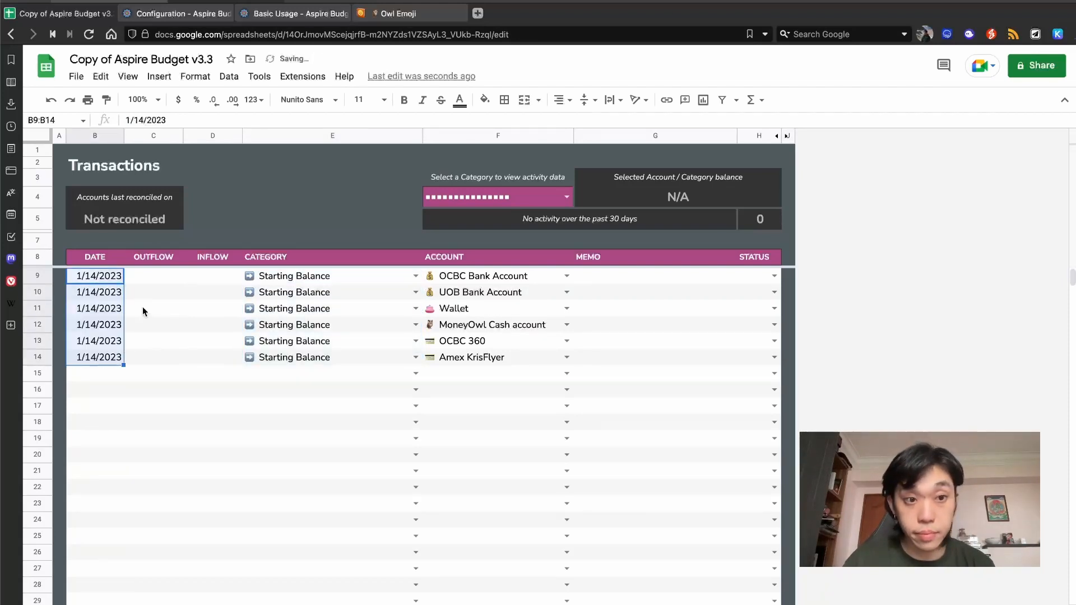
Enter starting inflows of 5000 for OCBC Bank Account, 2000 for UOB Bank Account, 50 for Wallet and 10000 for MoneyOwl Cash account.
click(235, 275)
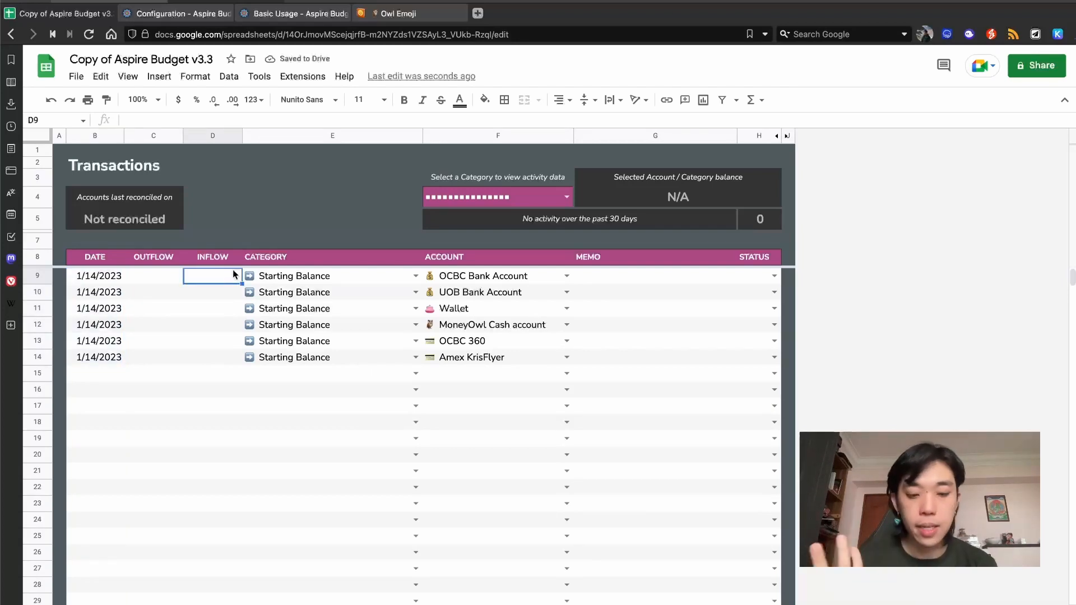
text(5000)
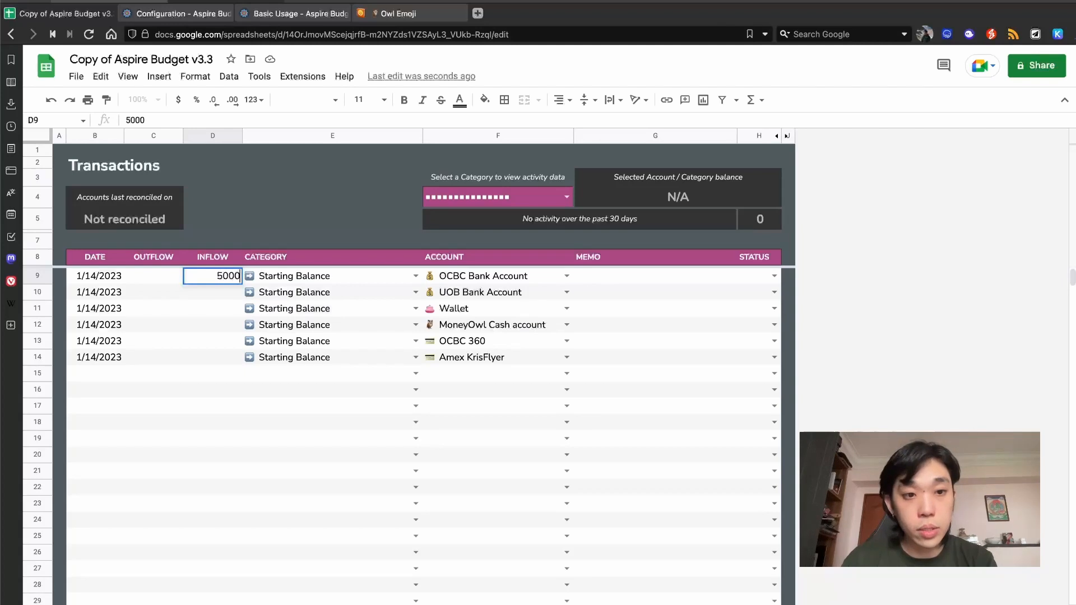
key(Return)
text(2000)
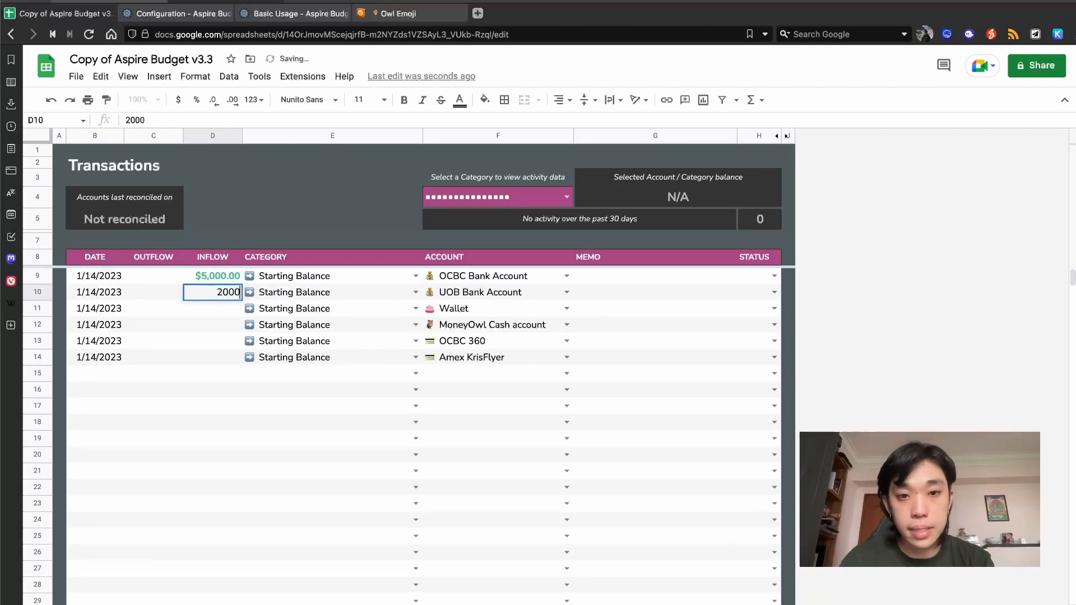
key(Return)
text(50)
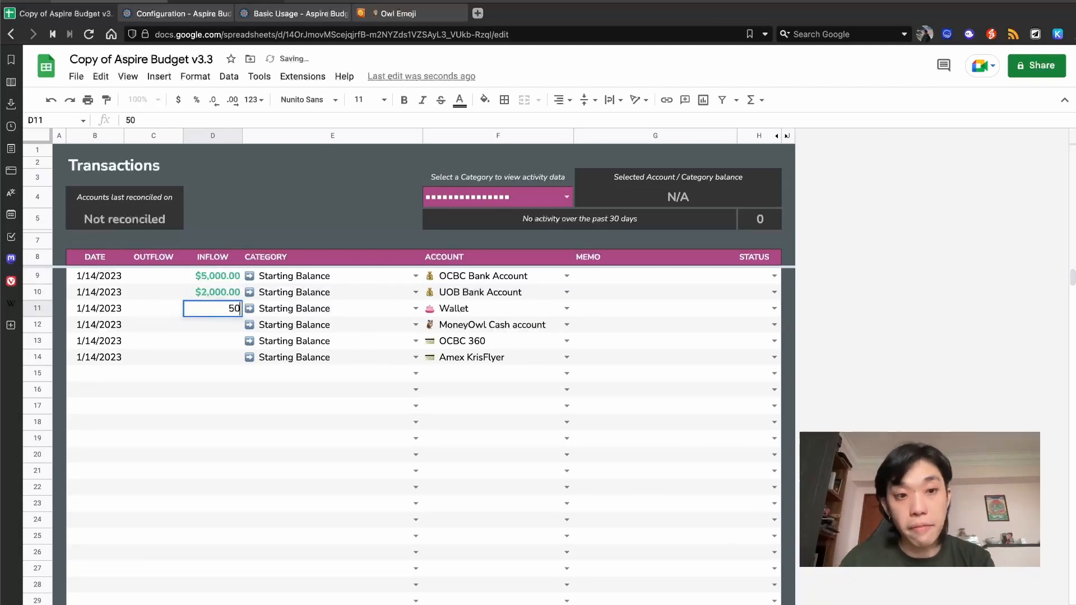
key(Return)
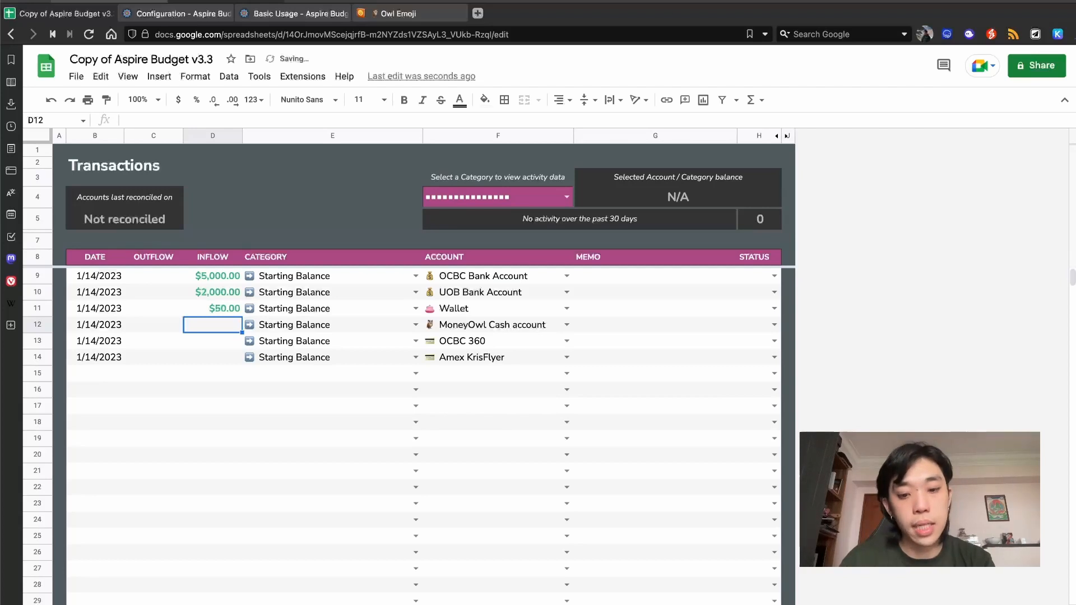
text(10000)
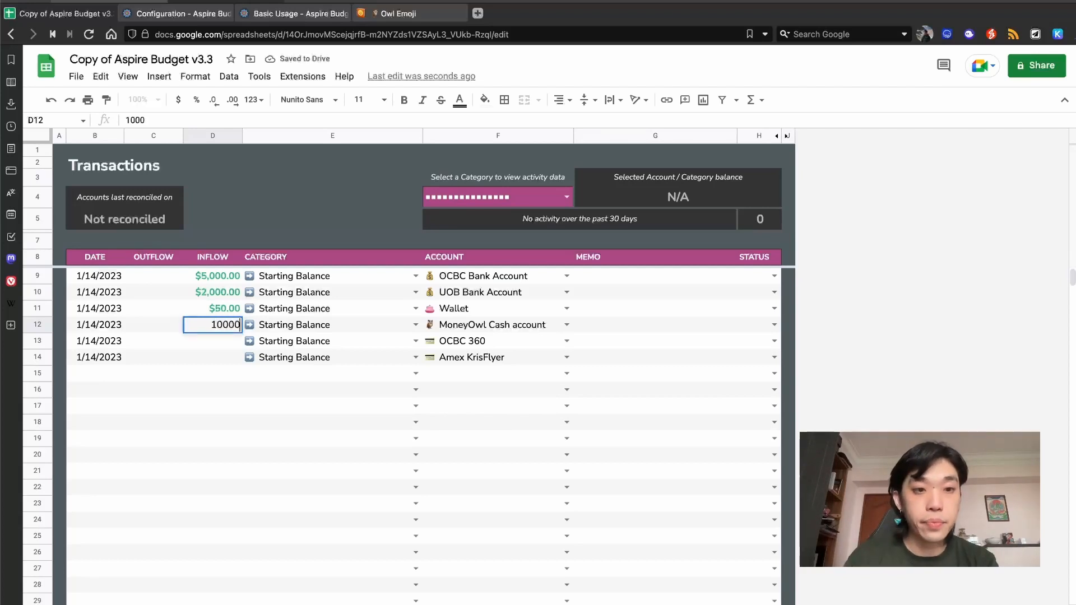
key(Return)
key(Up)
key(Down)
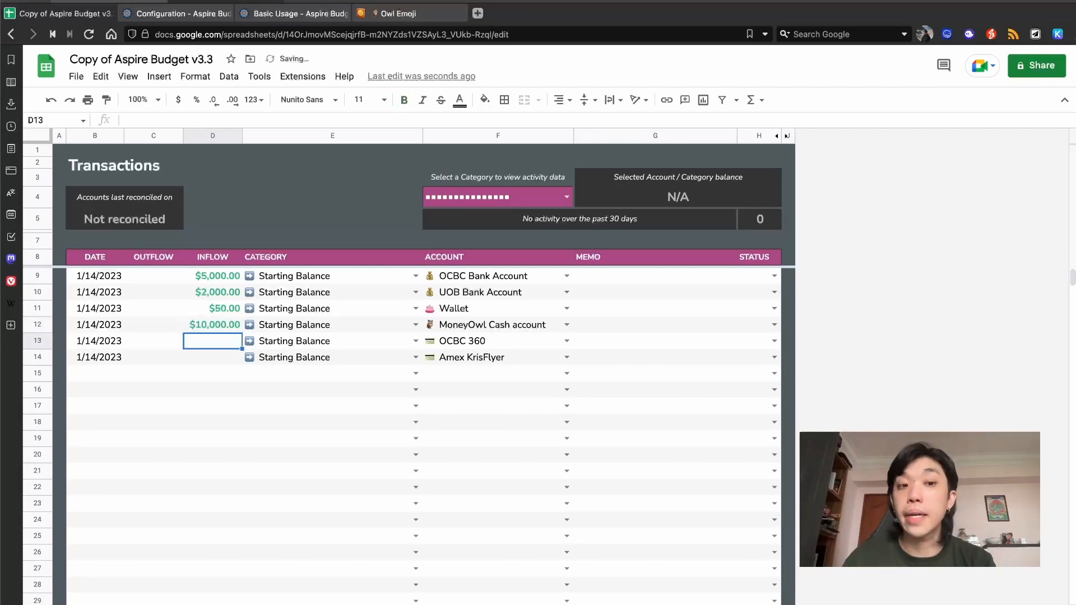
Back in the configuration sheet's Categories and Groups table, add a Savings group in row 23 with an Emergency fund category in row 24.
key(alt+Up)
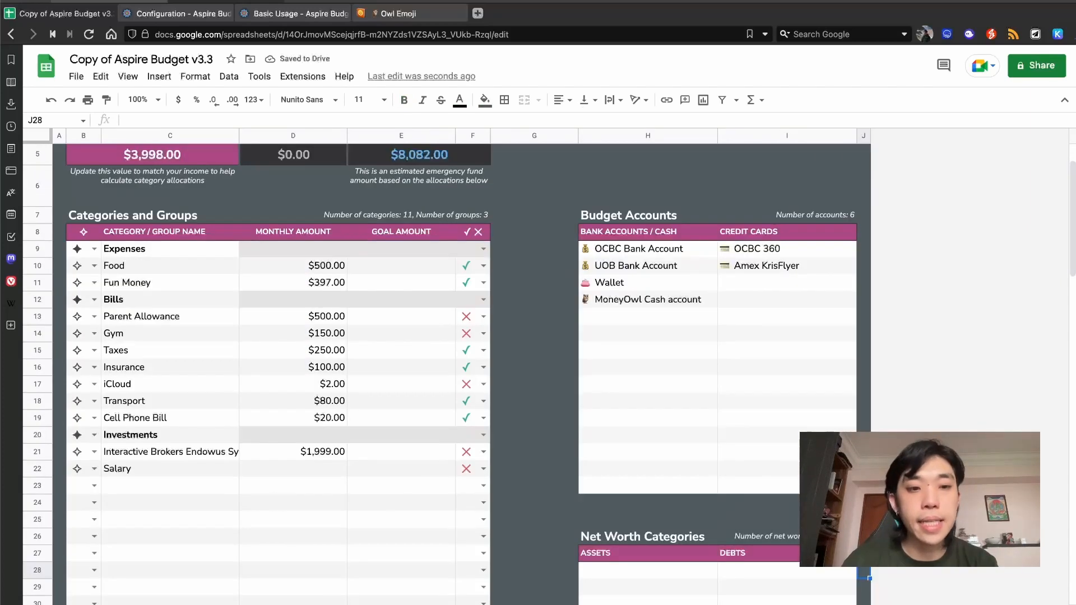
click(99, 489)
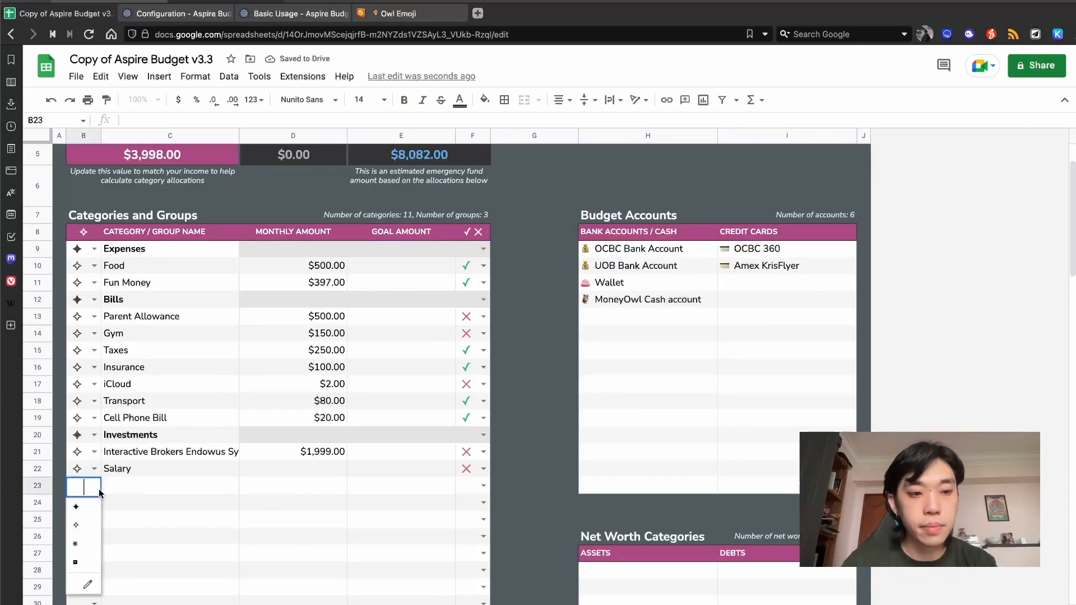
click(95, 508)
click(178, 486)
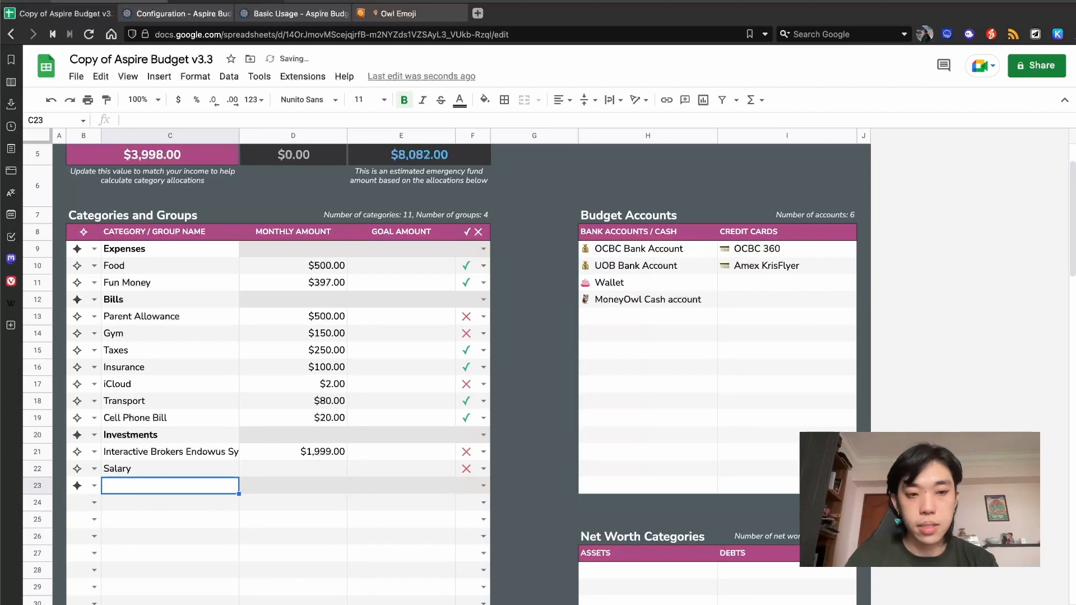
text(Savings)
key(Return)
text(Emergency fund)
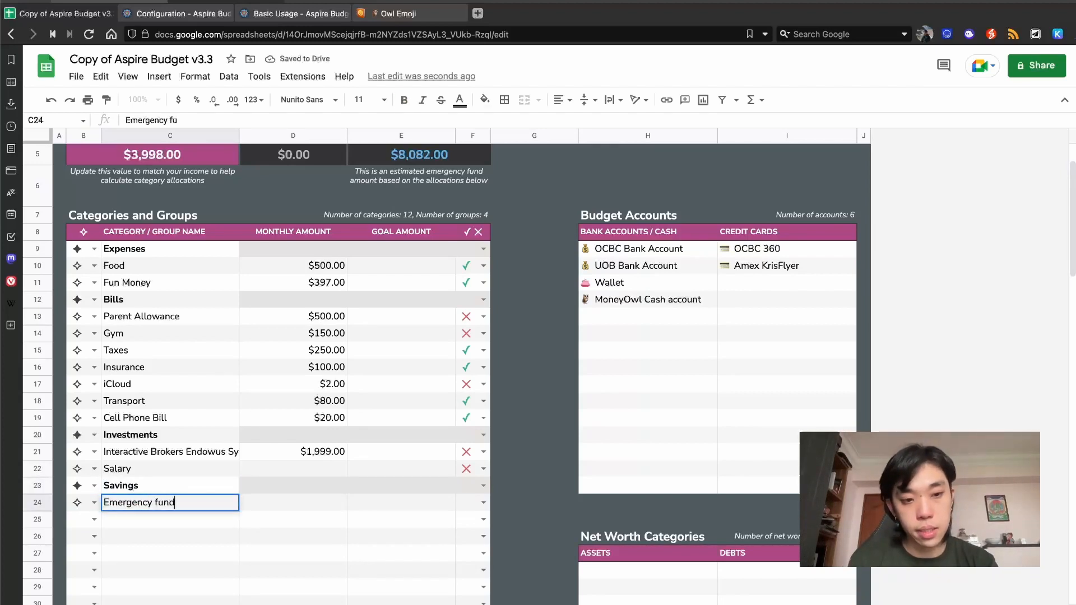
key(Return)
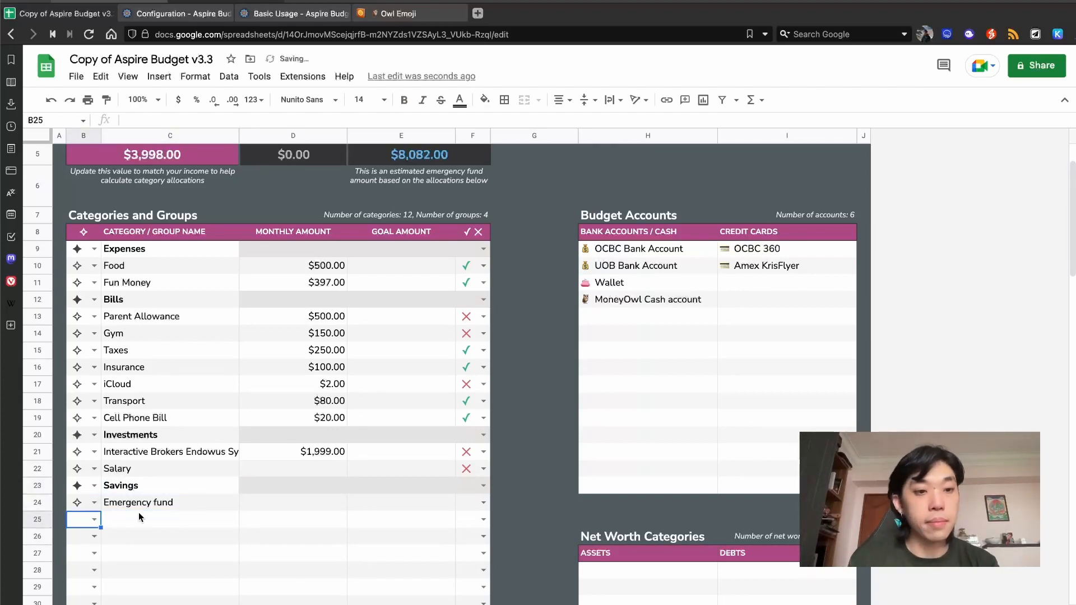
Add a Trips category in row 25 under the Savings group of the Categories and Groups table.
click(94, 520)
click(96, 563)
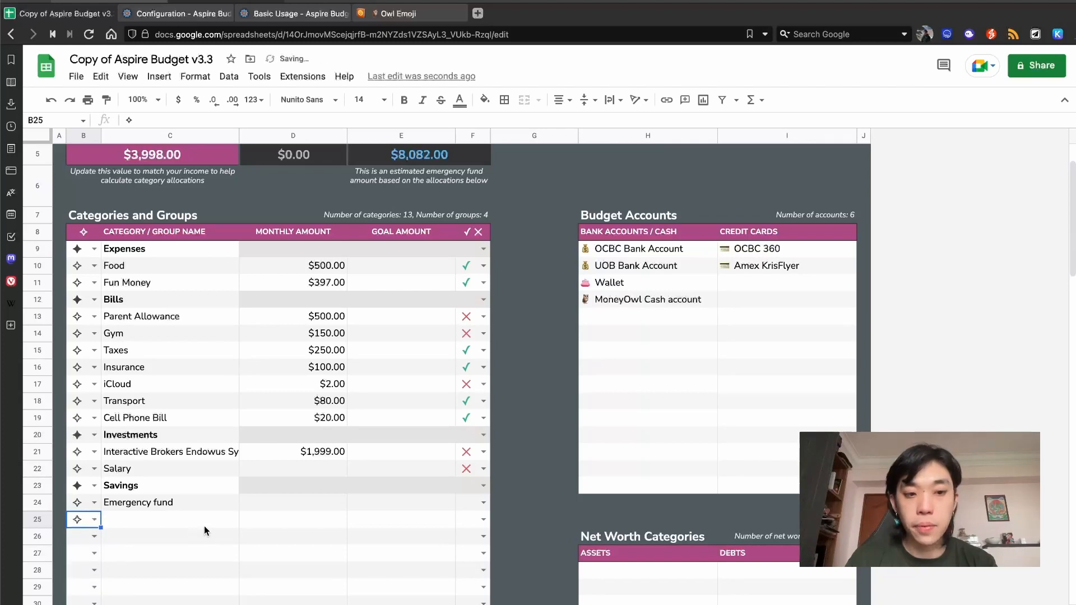
click(204, 527)
text(Tr)
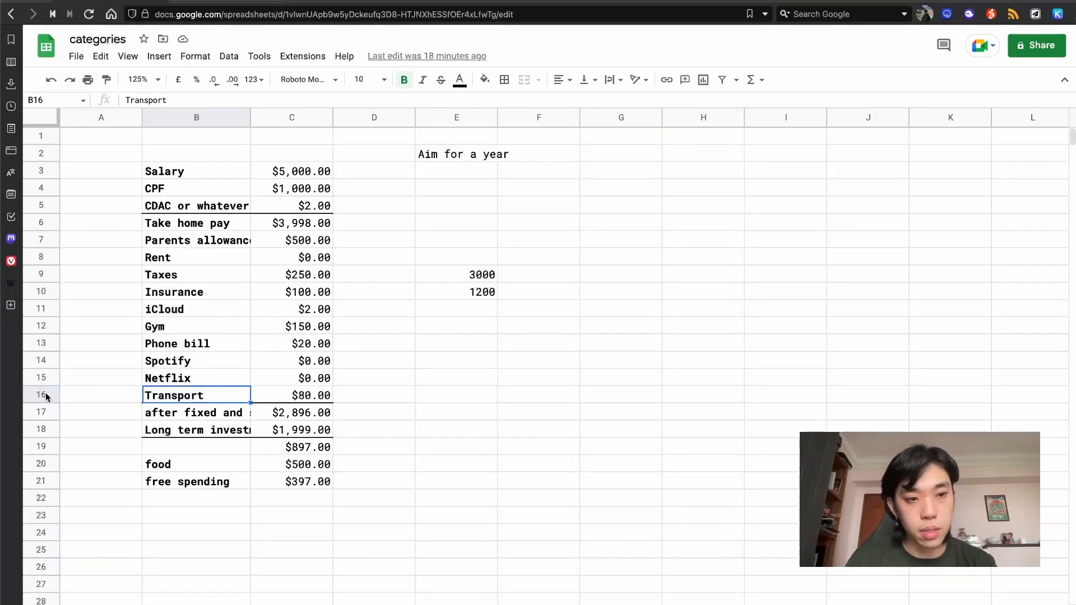
In the categories spreadsheet, try inserting a row labelled Trips directly below Transport.
click(42, 395)
right_click(41, 395)
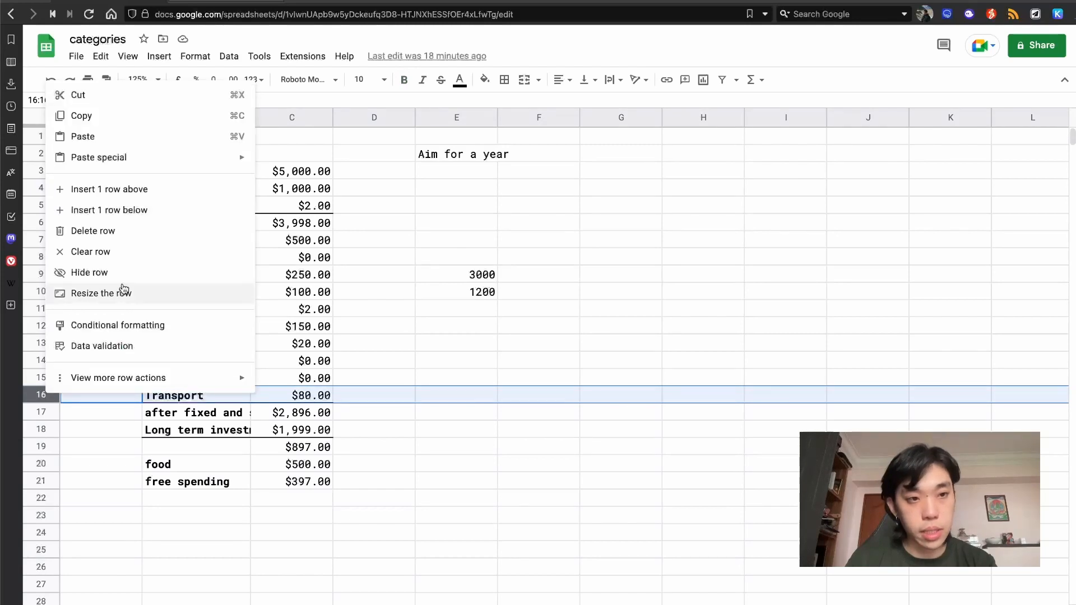
click(171, 210)
click(235, 412)
text(Trips)
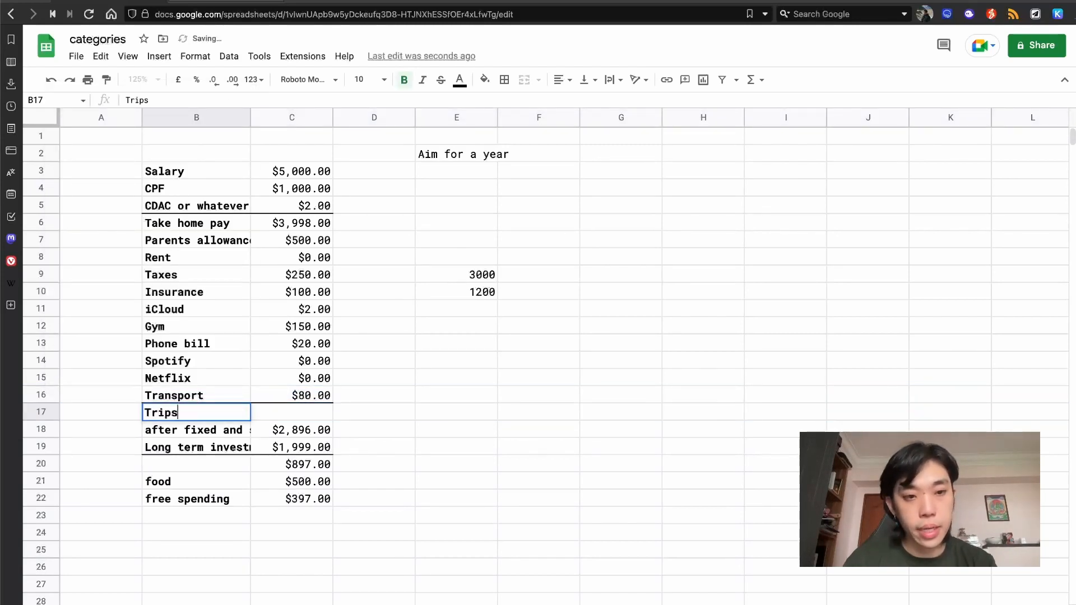
key(Tab)
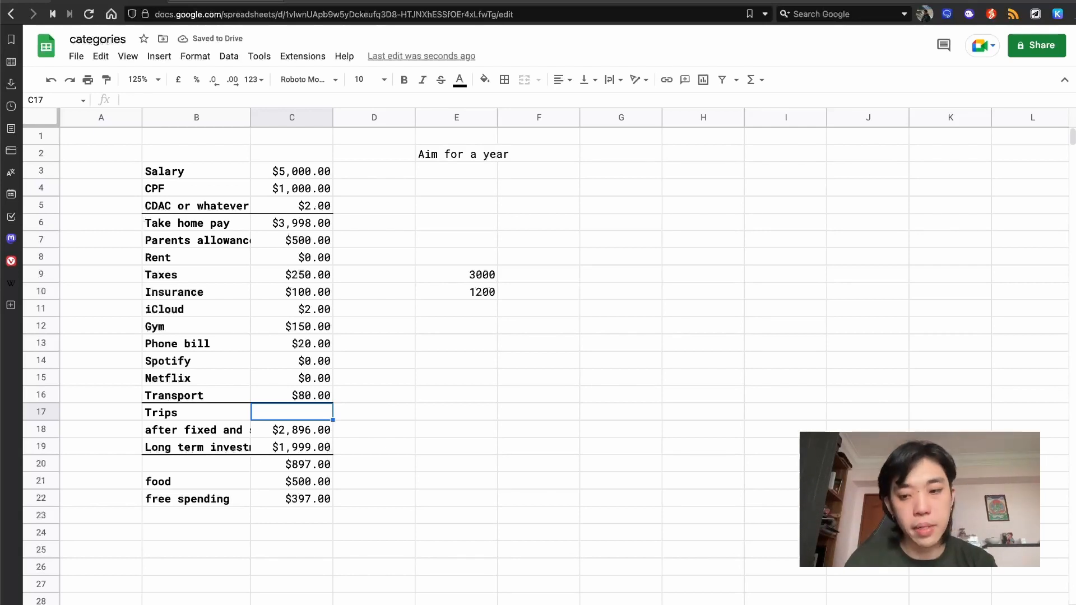
Try giving Trips a yearly aim of 8000 in E17 and a monthly amount of =E17/12 in C17.
click(456, 412)
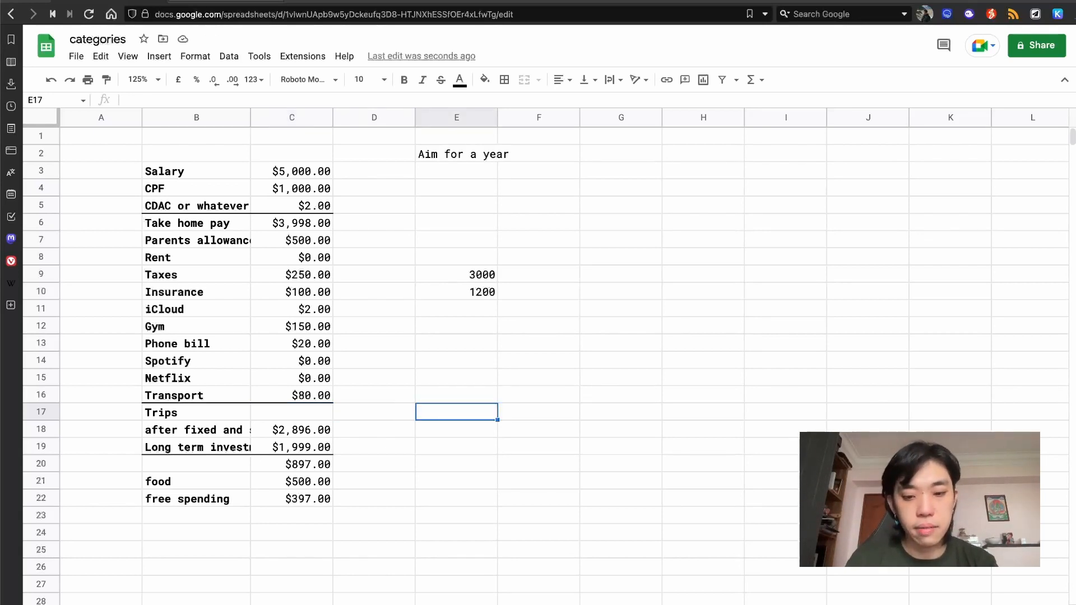
text(8000)
key(Left)
key(Left)
text(=)
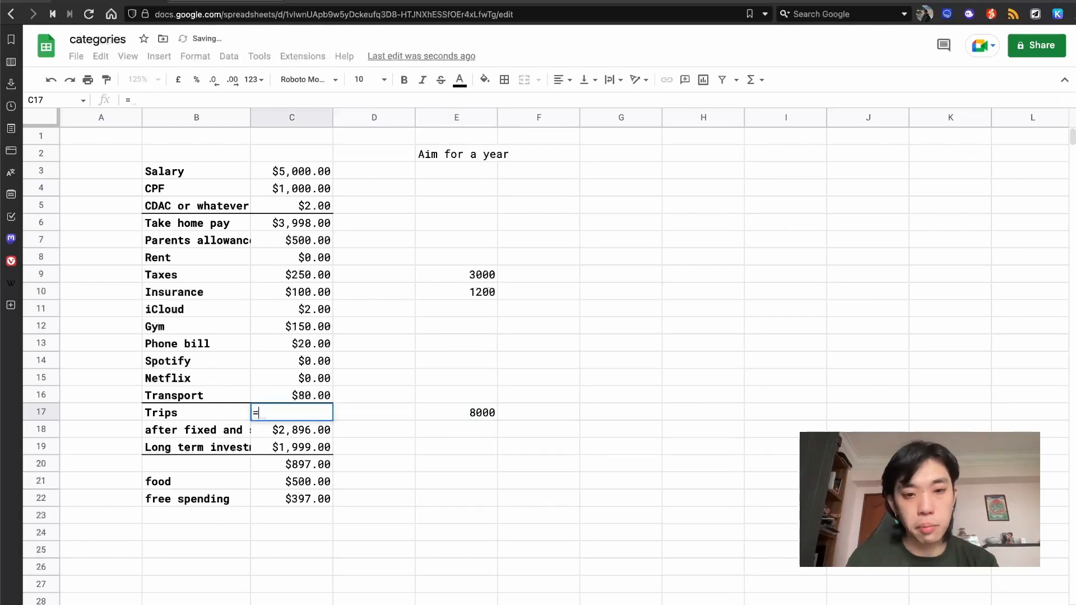
key(Right)
key(Right)
text(/12)
key(Return)
key(Up)
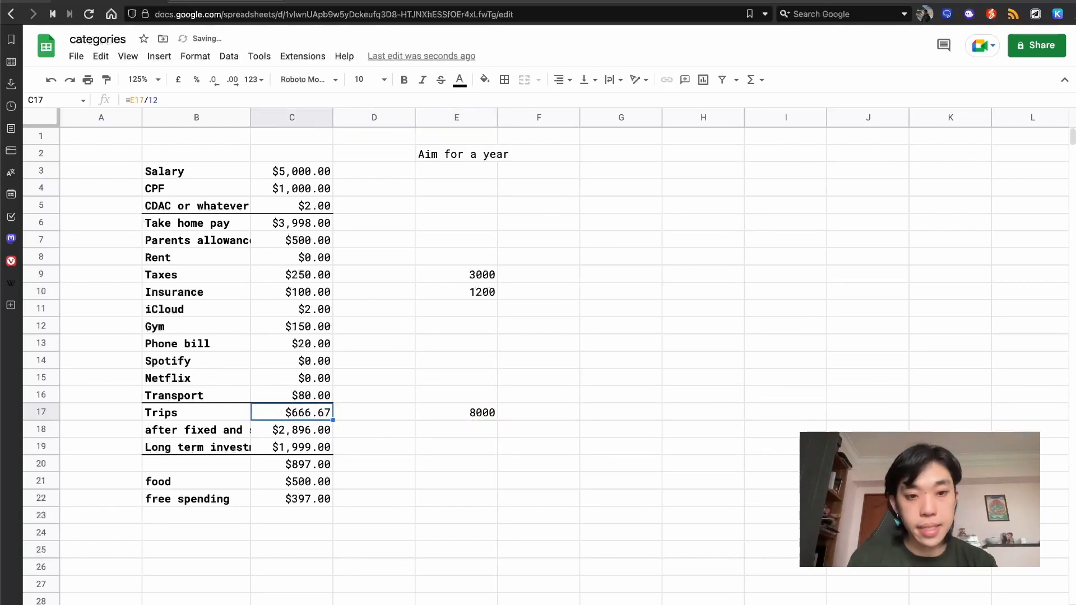
Undo the Trips amounts, label and inserted row below Transport.
click(323, 471)
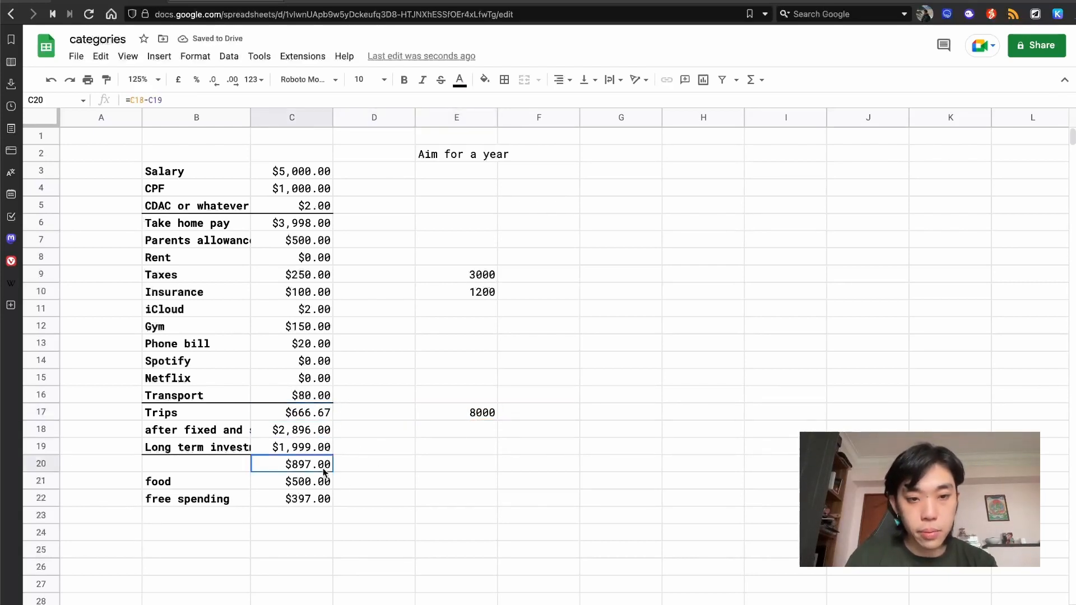
key(ctrl+z)
key(ctrl+z)
key(ctrl+z)
key(ctrl+z)
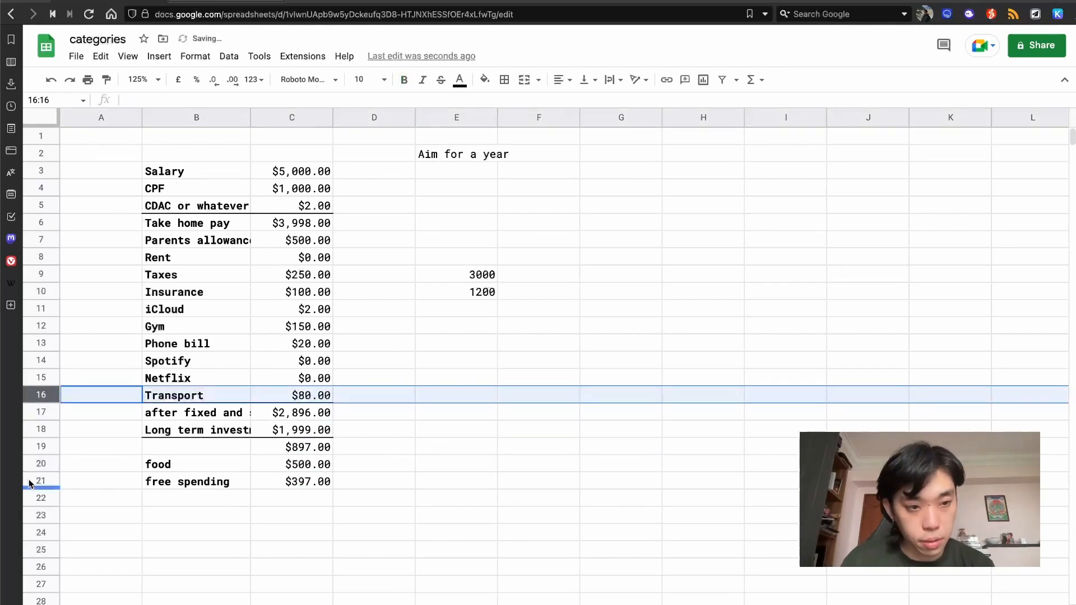
Insert a row labelled trips above the long-term investment row and enter a yearly aim of 8000 in E18.
right_click(40, 428)
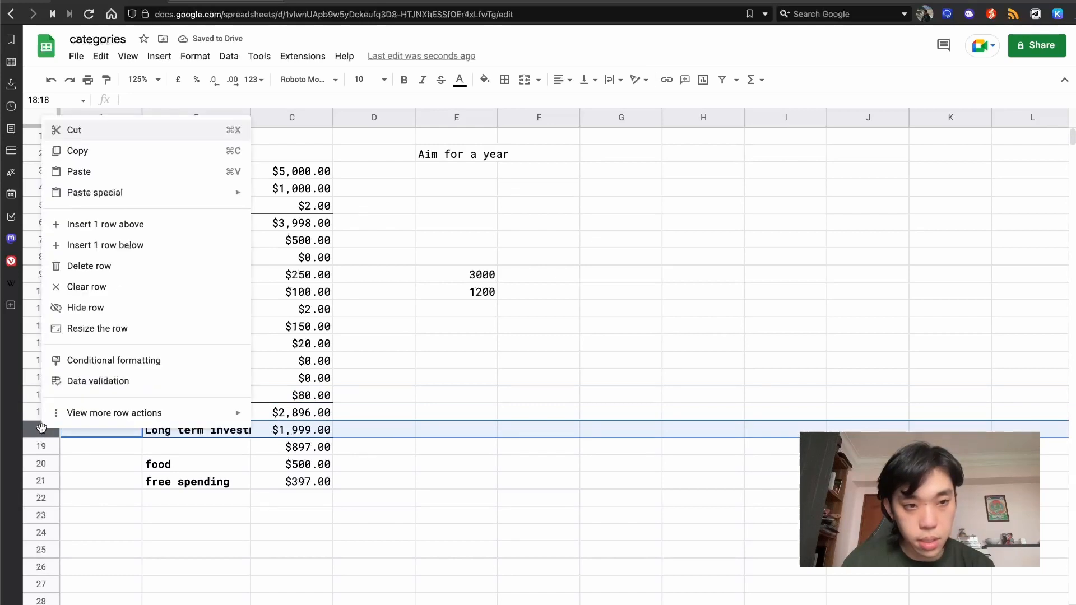
click(162, 224)
click(196, 430)
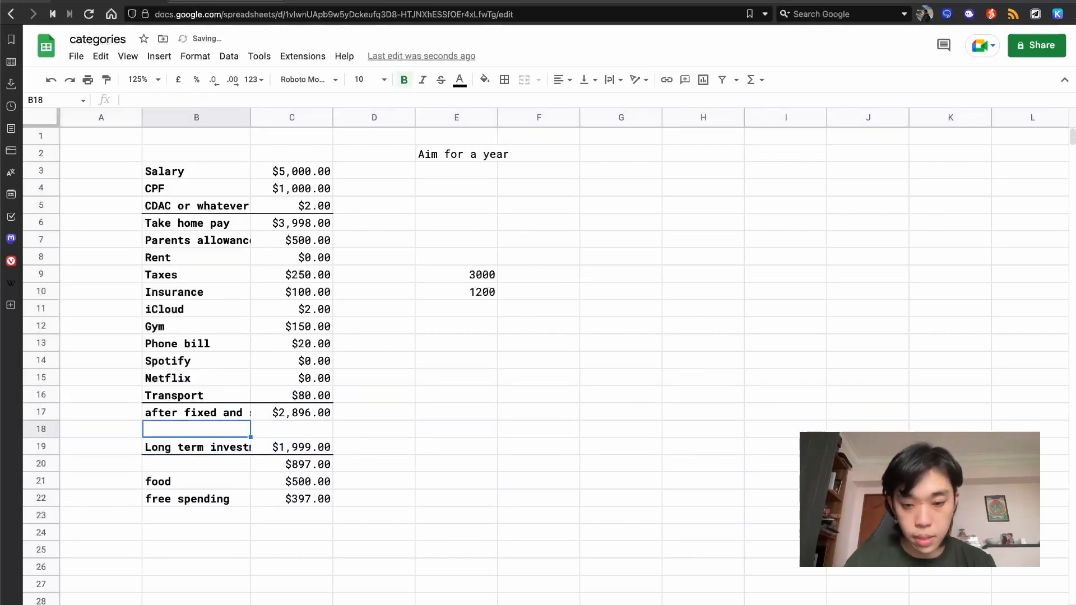
text(trips)
key(Tab)
key(Right)
key(Right)
text(8000)
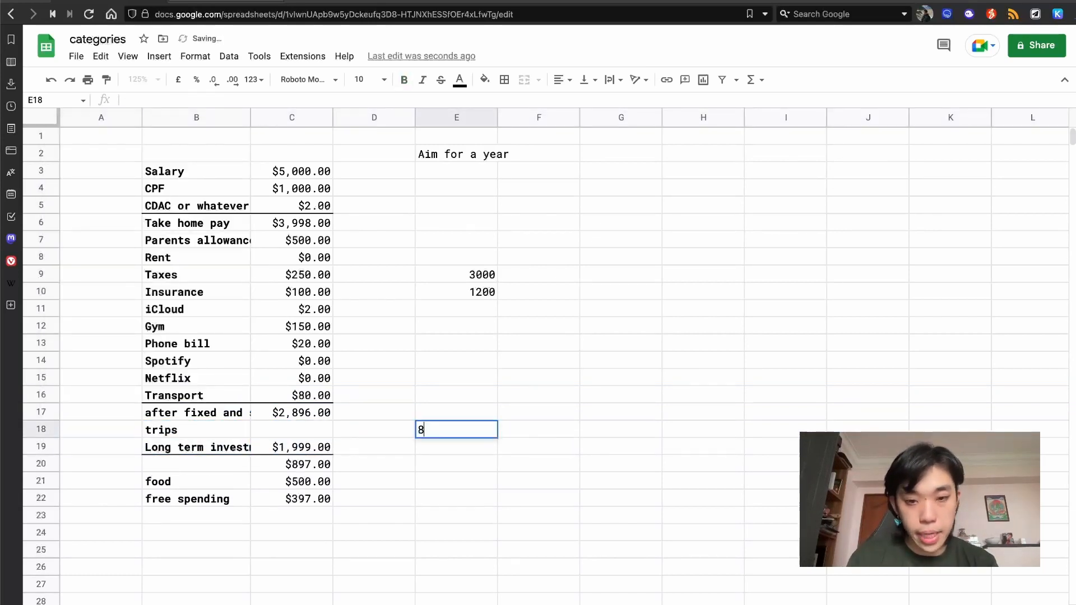
key(Return)
Calculate the monthly trips amount in C18 as =E18/12.
key(Up)
key(Left)
key(Left)
text(/)
key(Tab)
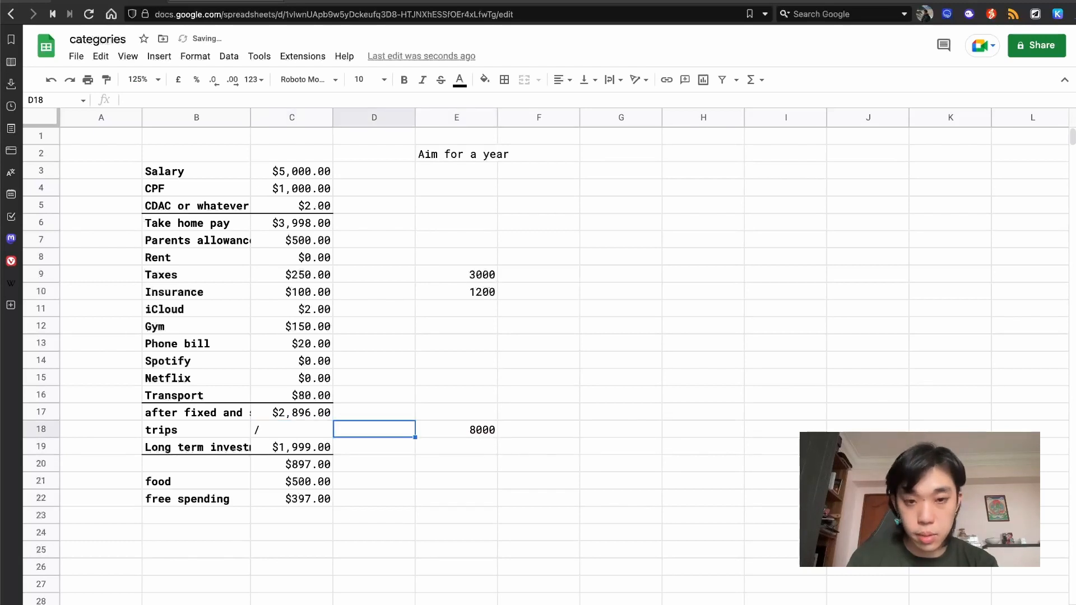
key(Right)
key(Left)
key(Left)
text(=)
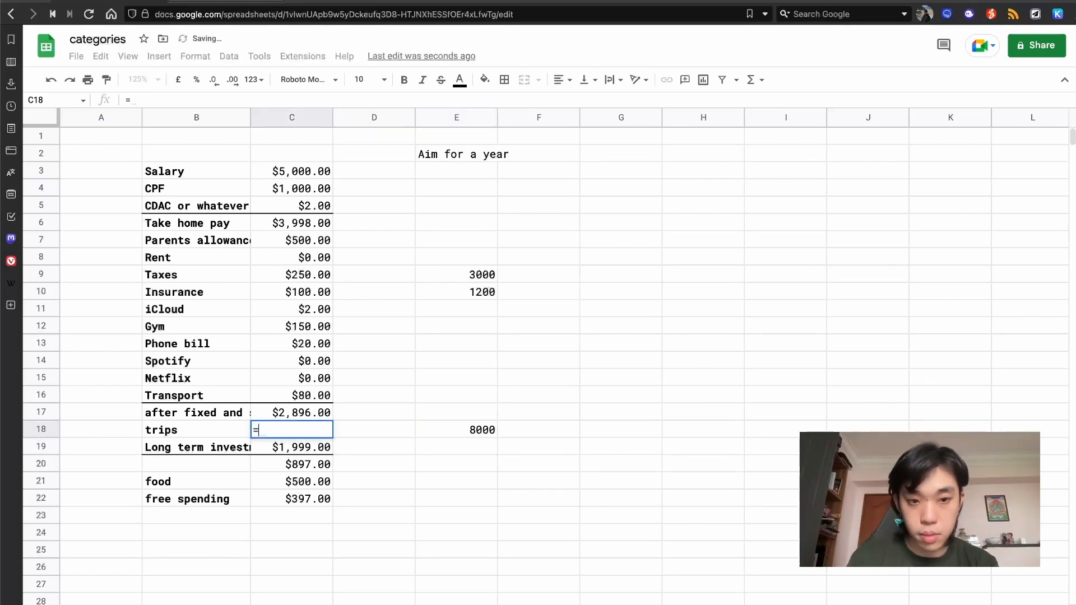
key(Right)
key(Right)
text(/12)
key(Return)
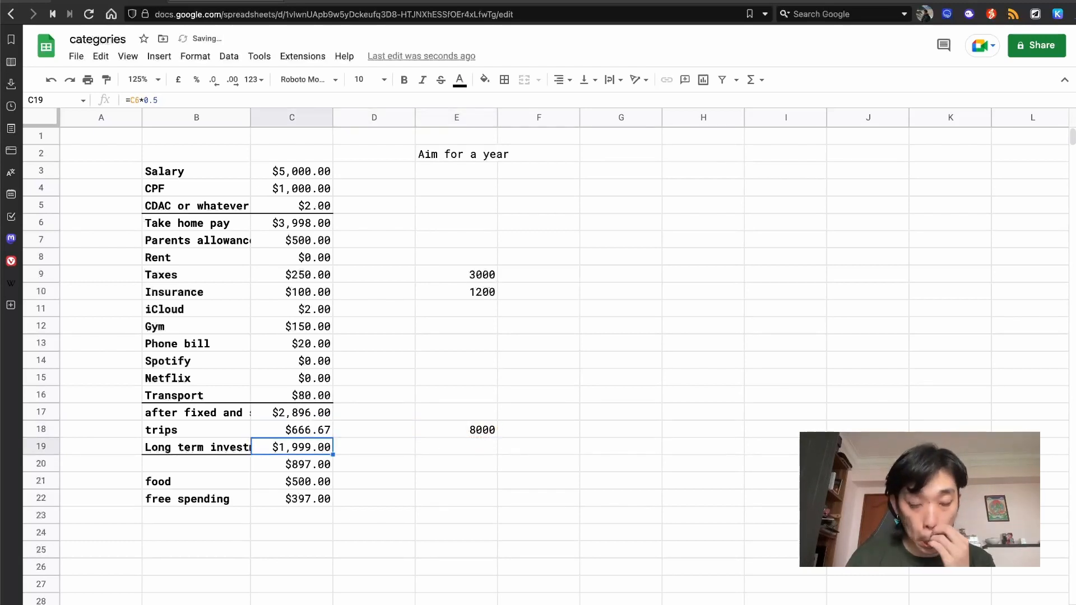
Set the monthly trips amount in C18 to 650.
key(Up)
text(650)
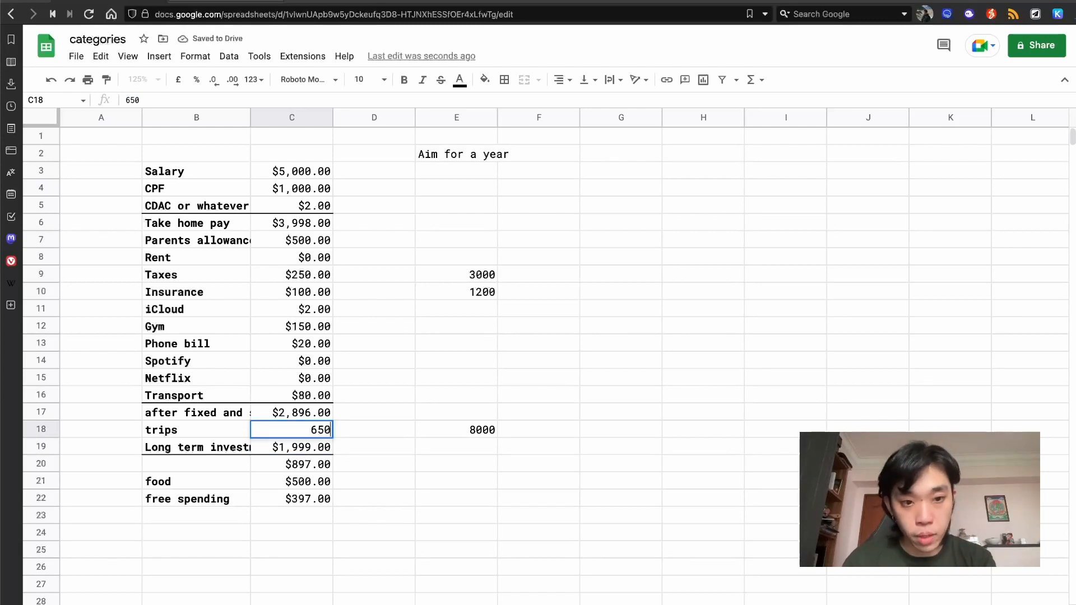
key(Return)
Replace the remainder formula in C20 with =C17-sum(C18:C19) so that it deducts trips and long-term investment.
key(Down)
text(=)
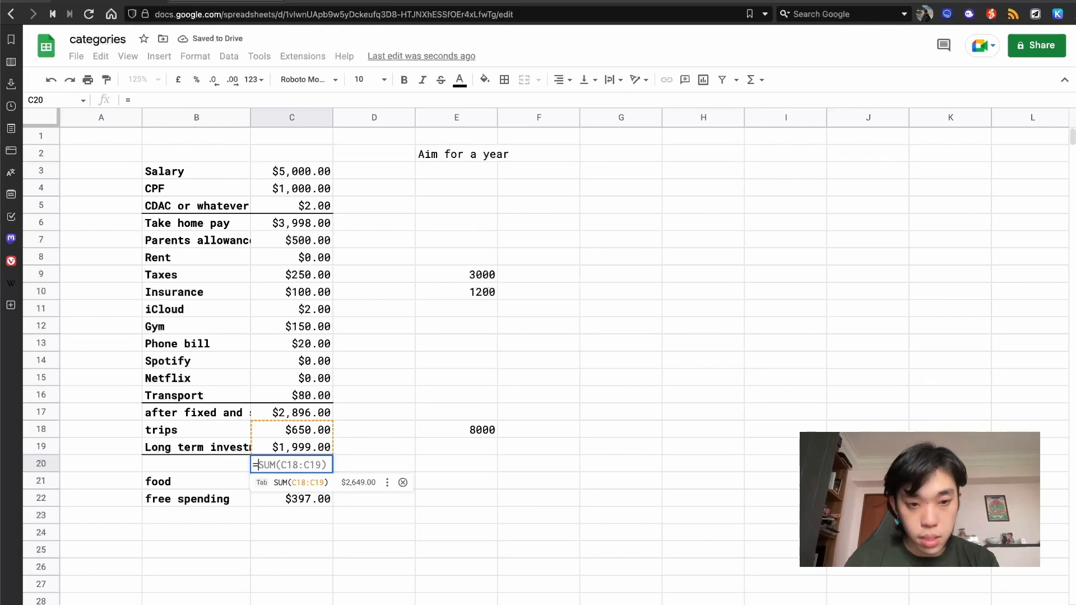
key(Up)
key(Up)
key(Up)
text(-sum)
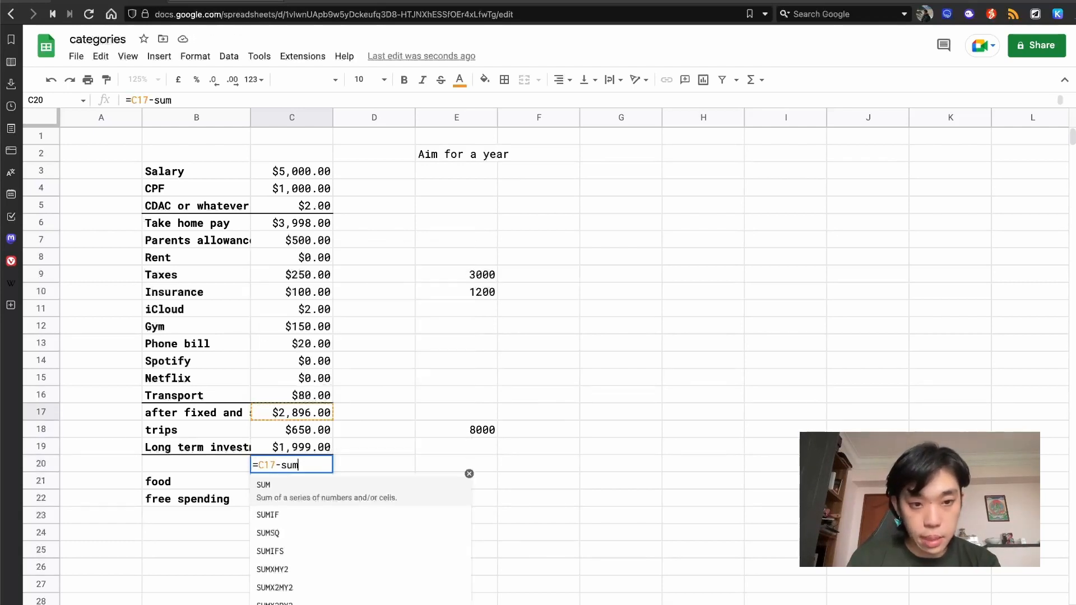
text(()
key(Up)
key(shift+Up)
key(Return)
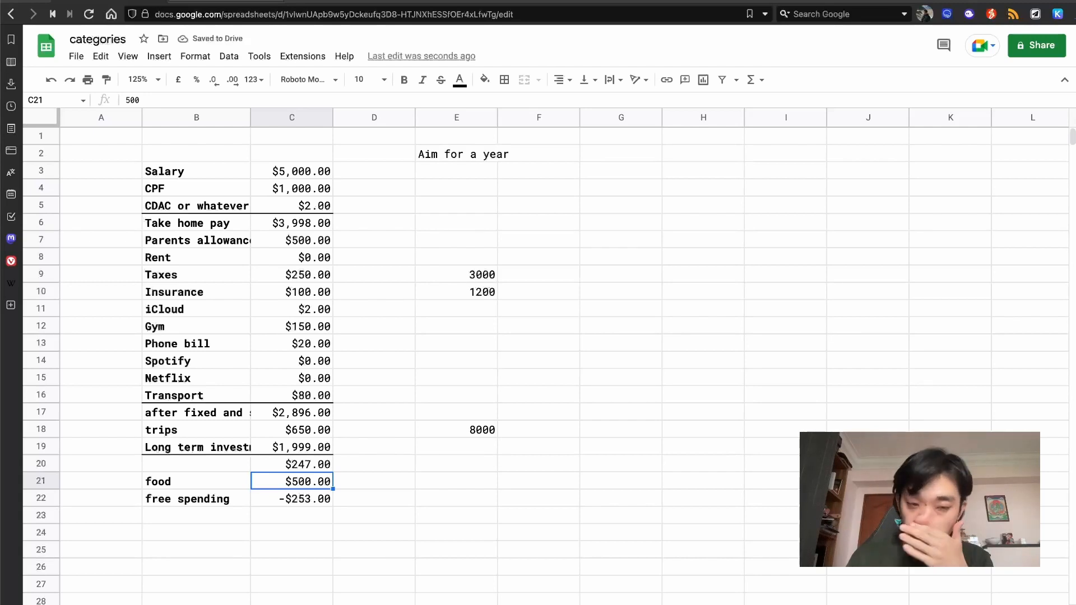
Set the long-term investment amount in C19 to 1500.
key(Up)
key(Up)
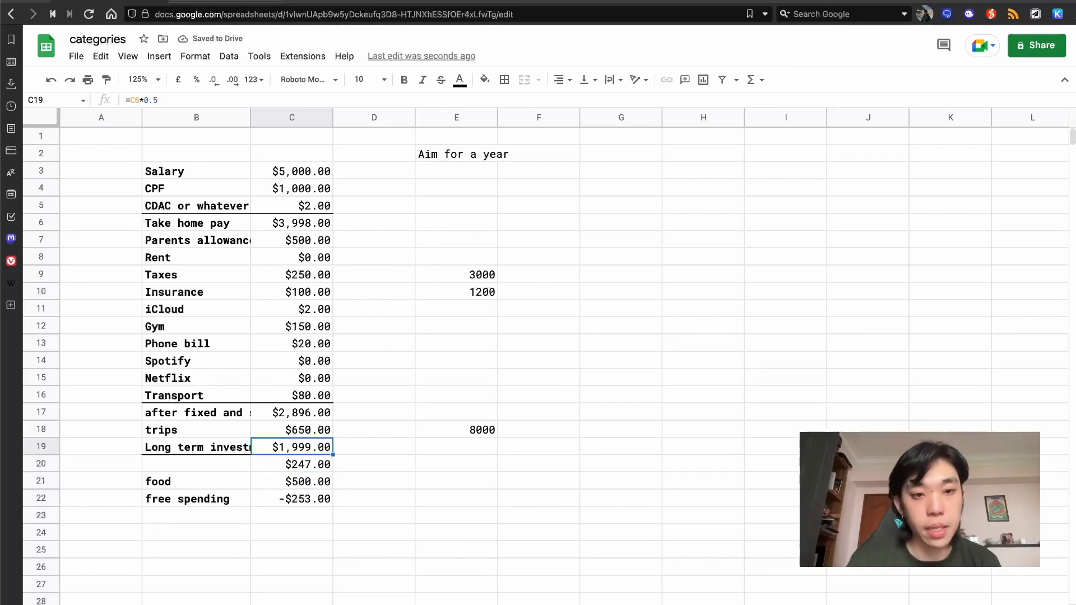
key(Up)
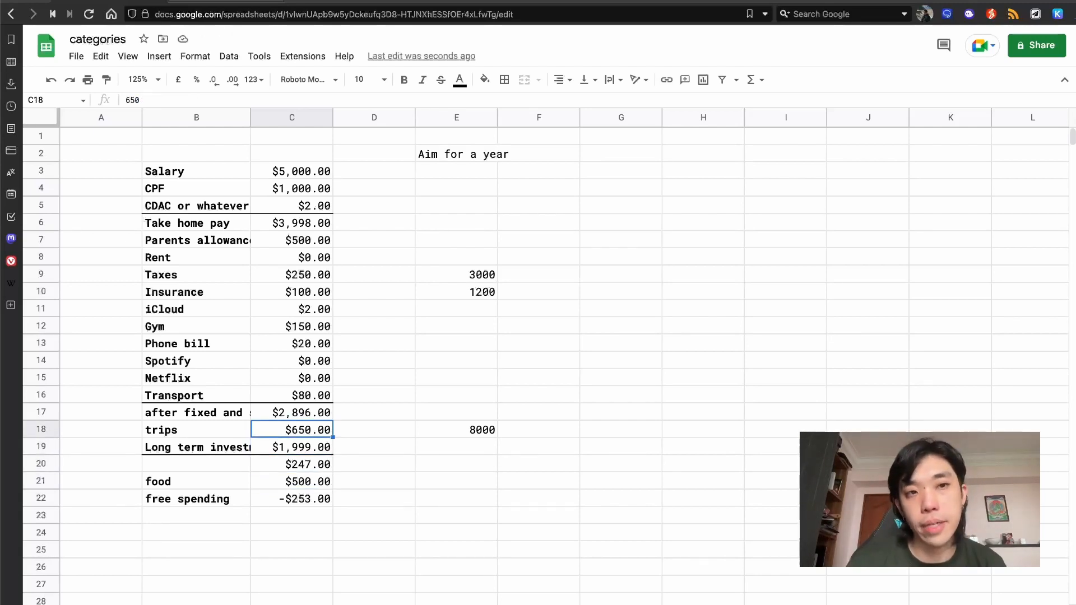
key(Down)
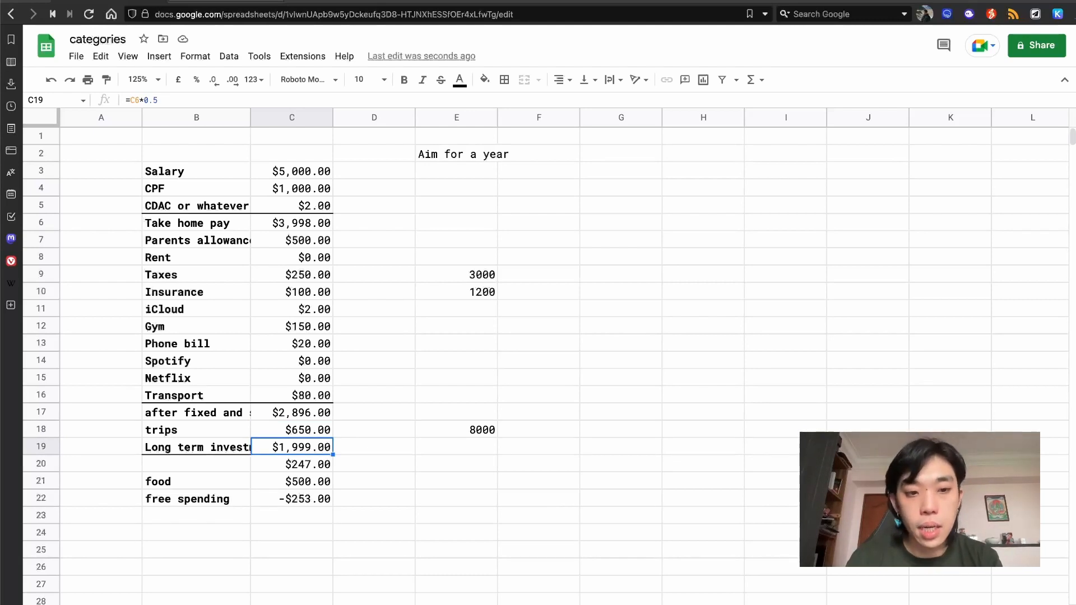
text(1500)
key(Return)
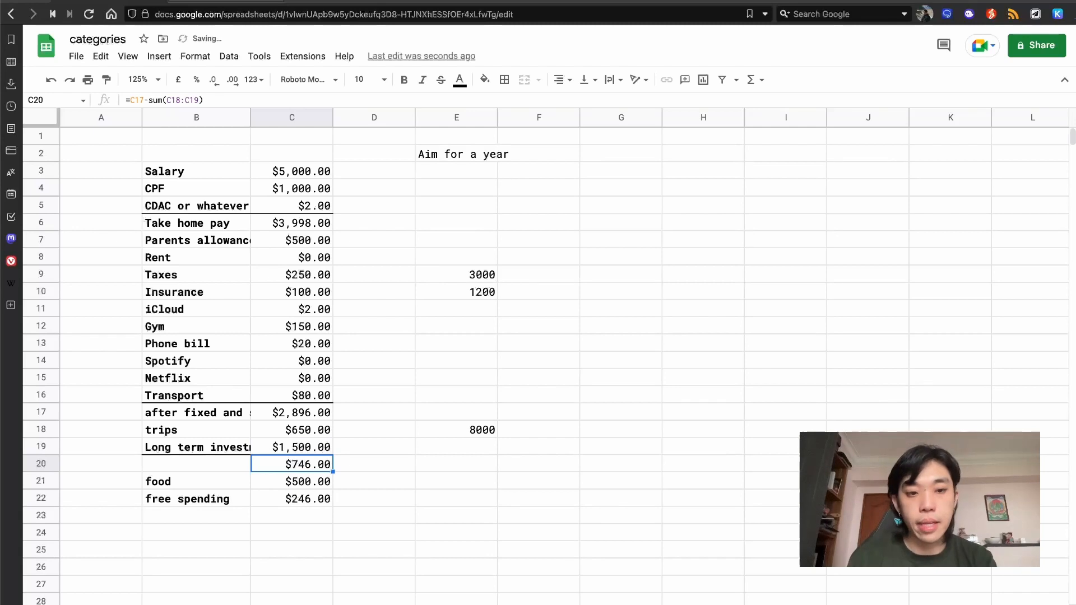
Back in the Aspire Budget configuration sheet, set monthly amounts of 650 for Trips and 1500 for the Interactive Brokers category.
key(Down)
key(Down)
key(ctrl+Tab)
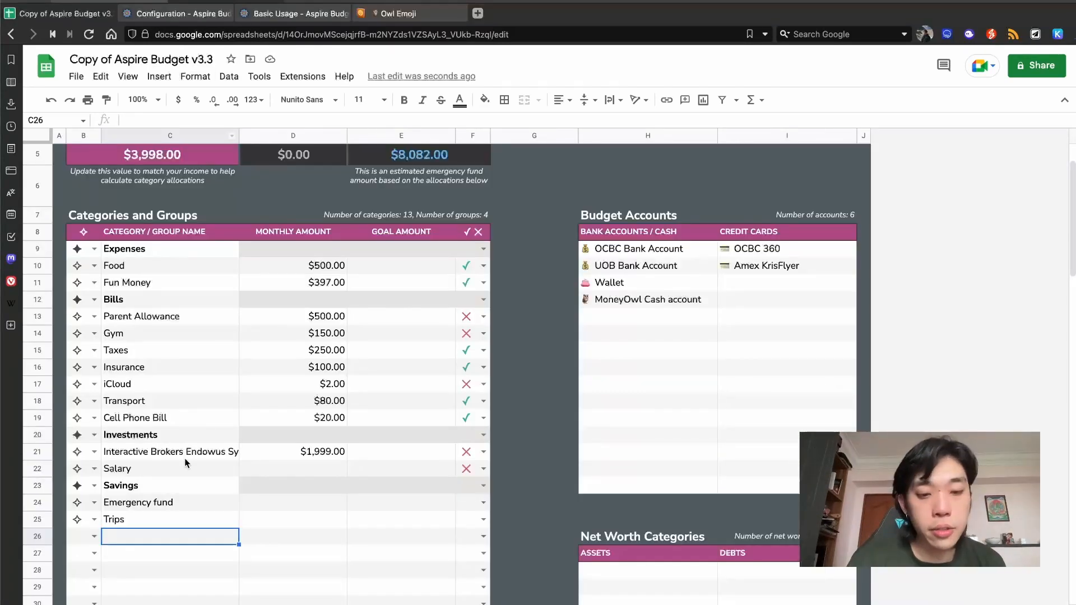
click(300, 521)
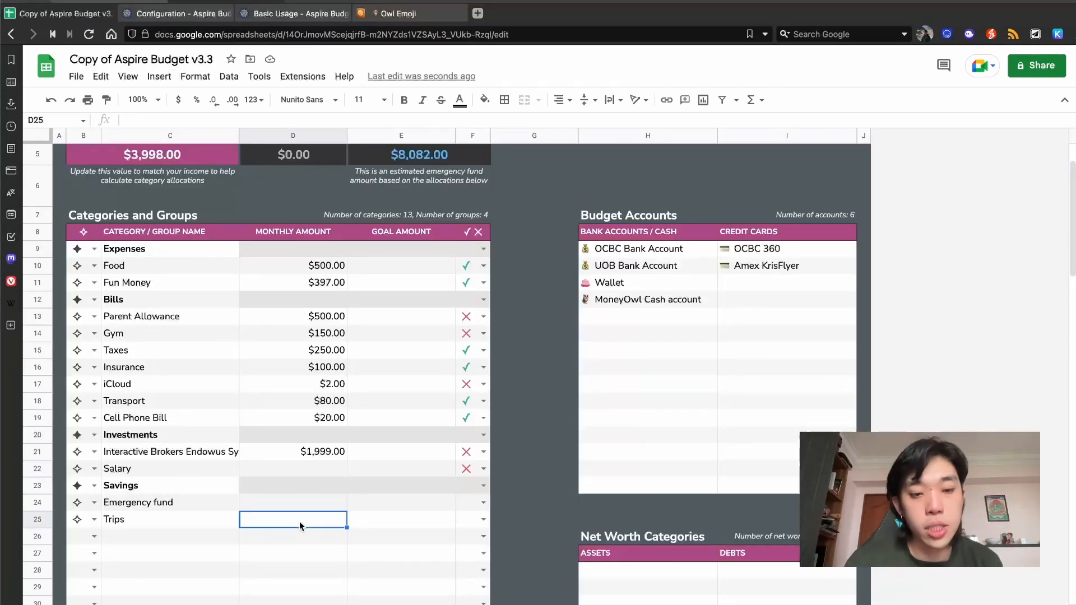
text(650)
key(Return)
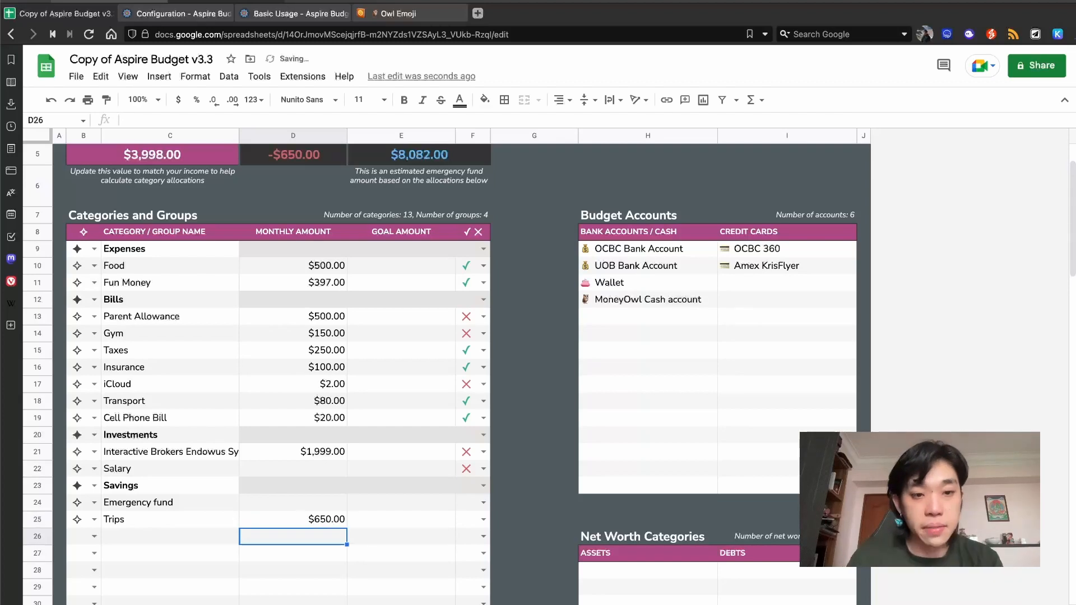
click(327, 455)
text(1500)
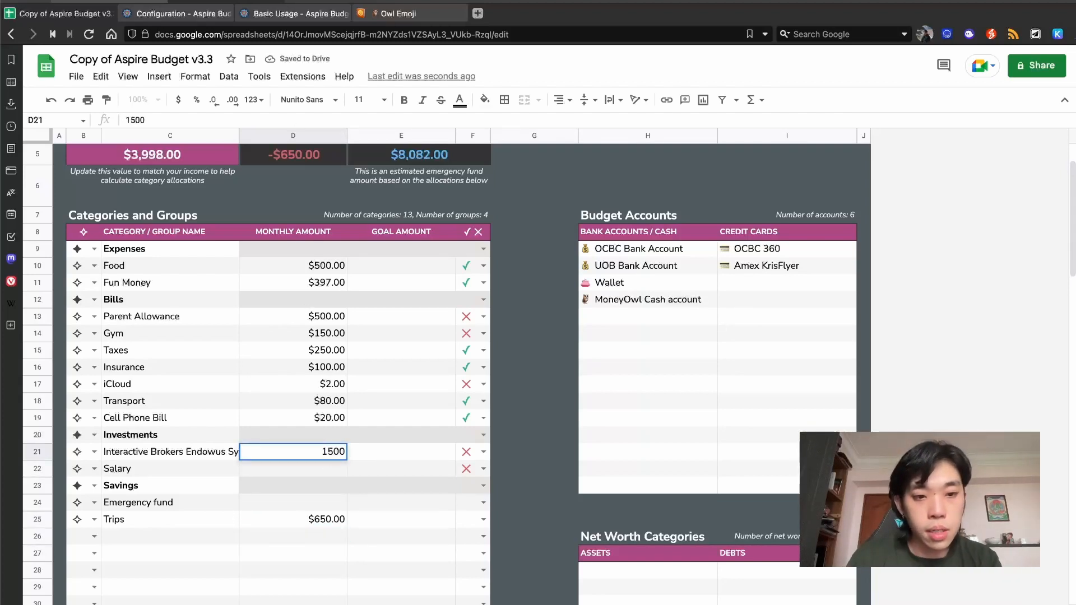
key(Return)
Try monthly amounts of 150 and 250 for the Fun Money category.
key(Up)
key(Up)
key(Up)
key(Up)
key(Up)
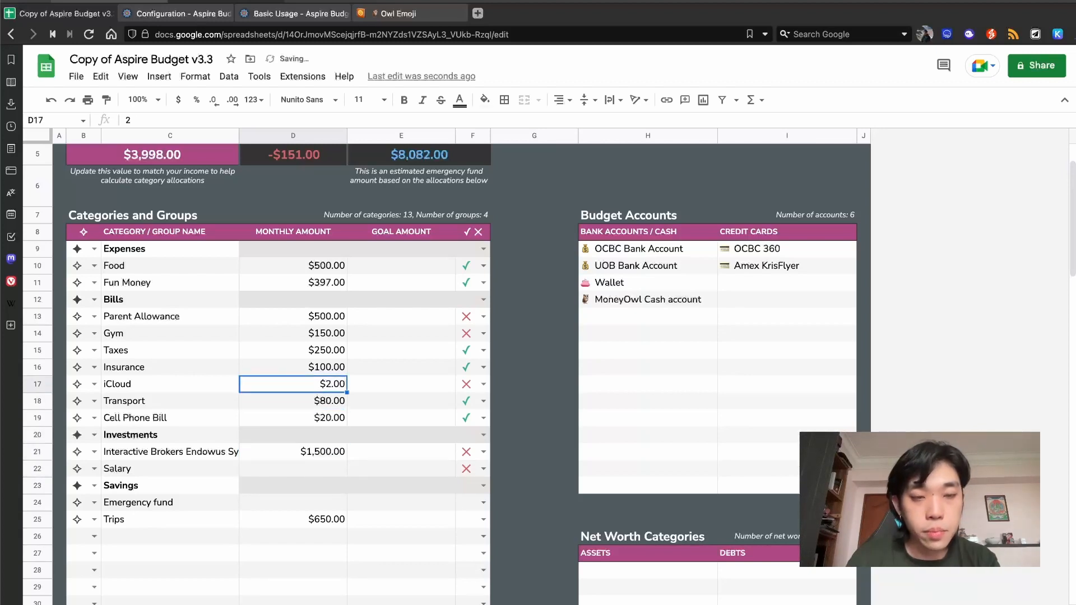
key(Up)
key(Up)
key(Up)
key(Up)
key(Up)
key(Up)
key(Up)
key(Down)
text(15)
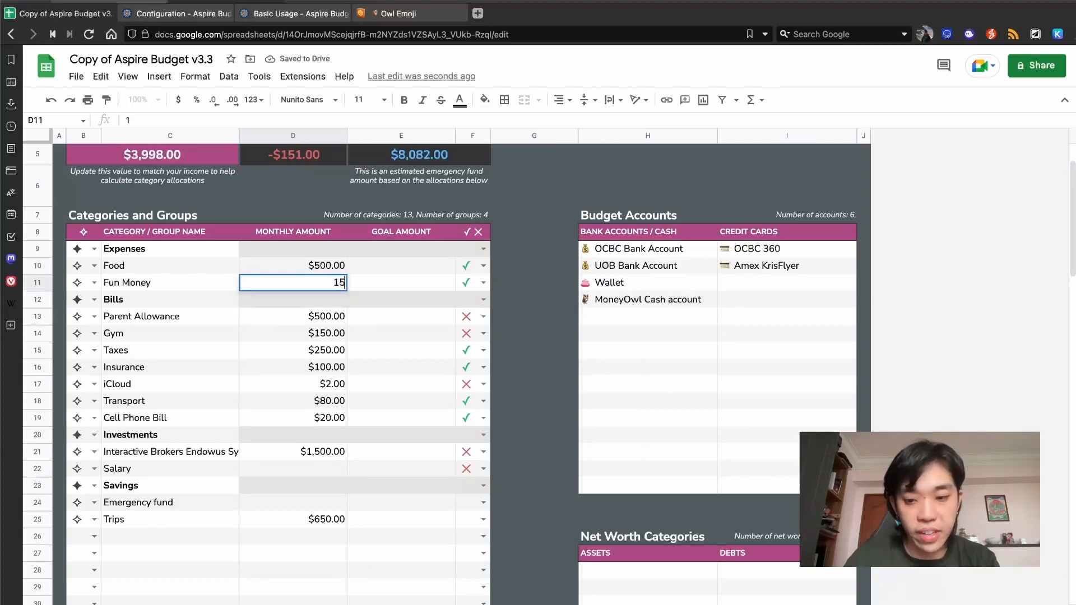
text(0)
key(Return)
key(Up)
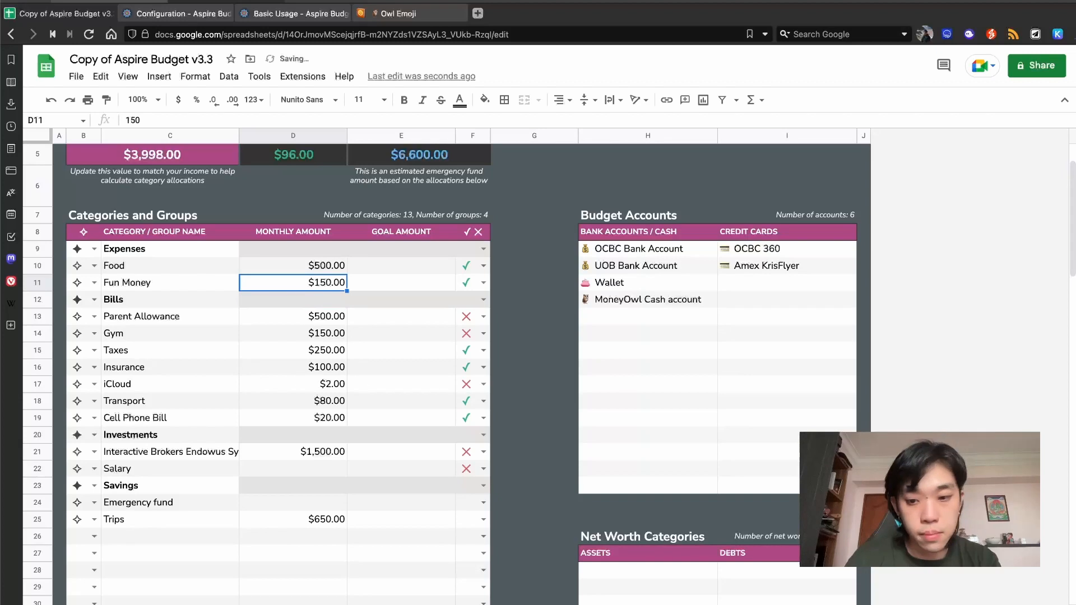
text(250)
key(Return)
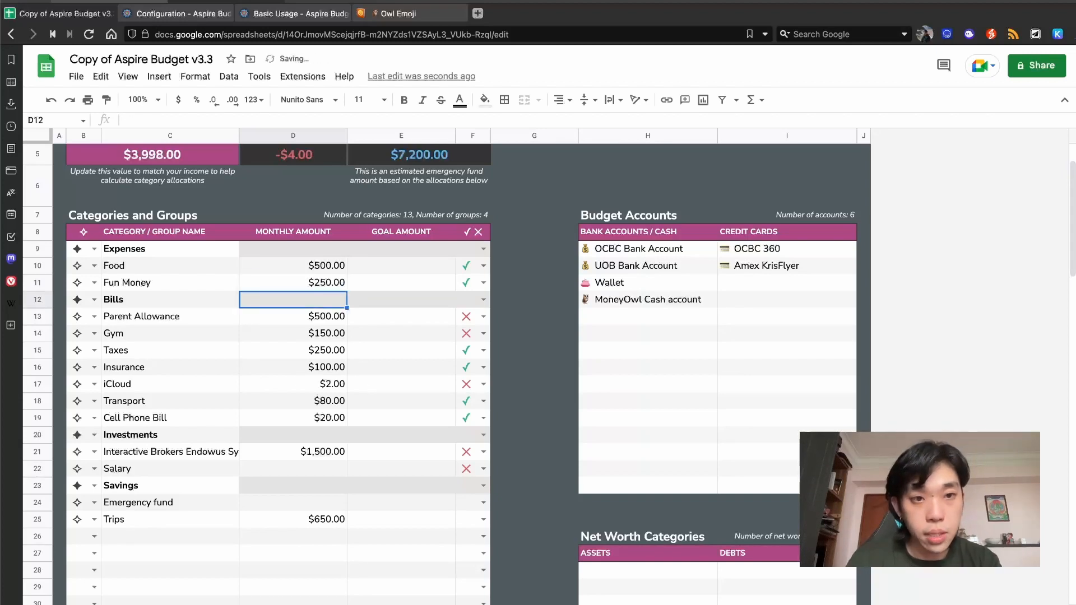
Set the Fun Money monthly amount to 246.
click(316, 283)
text(2)
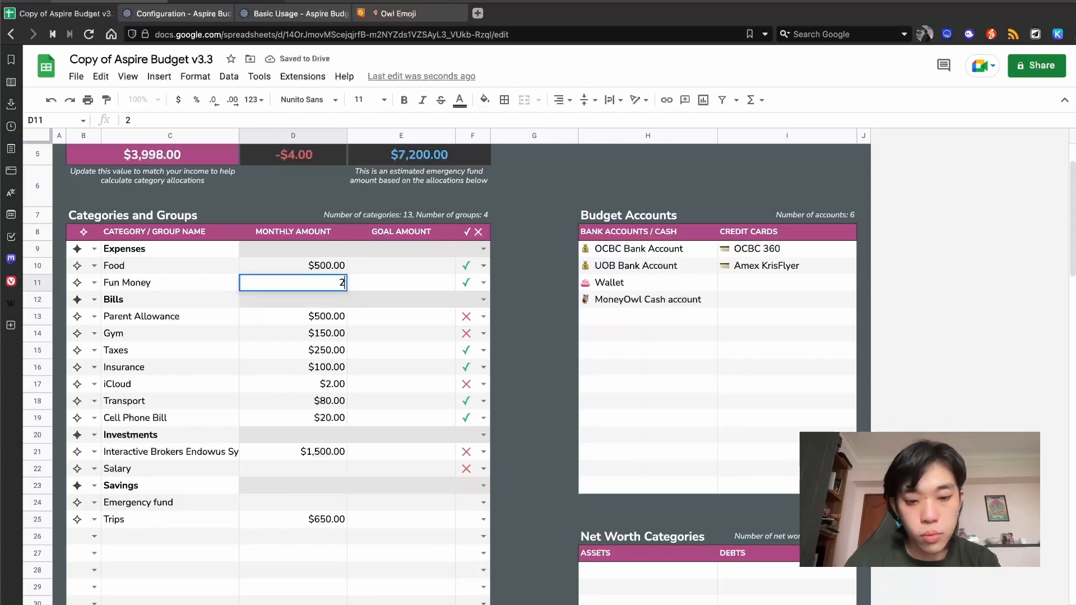
text(46.0)
key(Return)
Check the free spending amount in the categories spreadsheet, and open the Category Transfers sheet of the Aspire Budget.
key(alt+Tab)
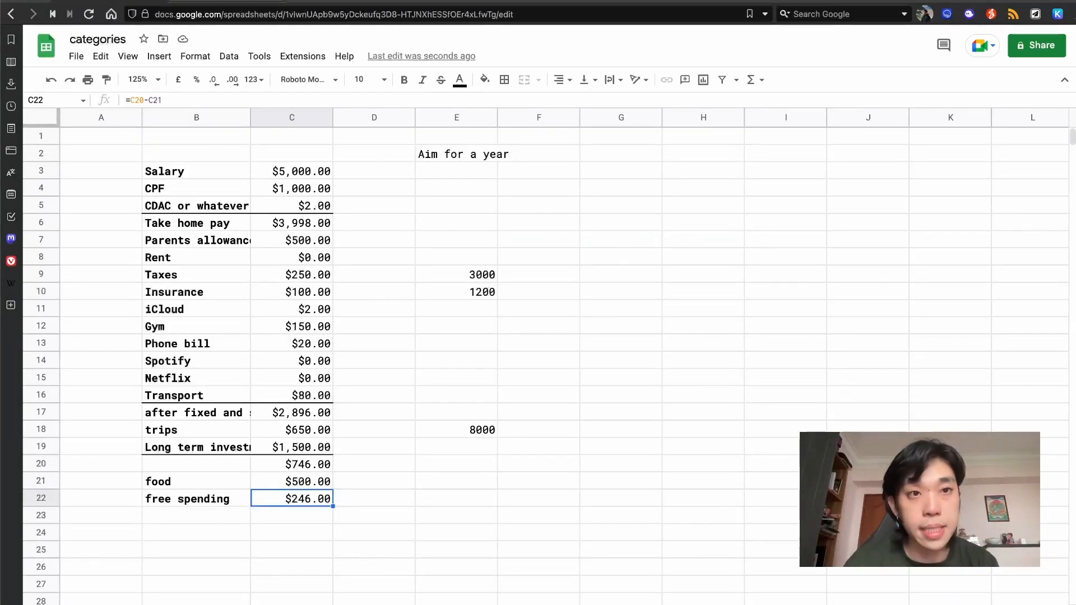
key(alt+Tab)
click(392, 604)
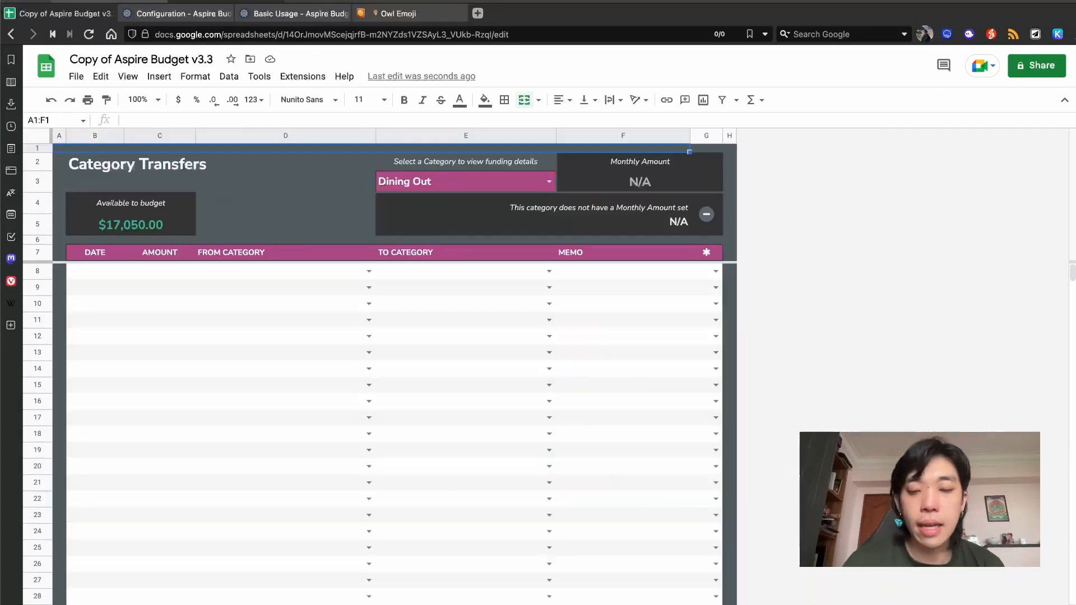
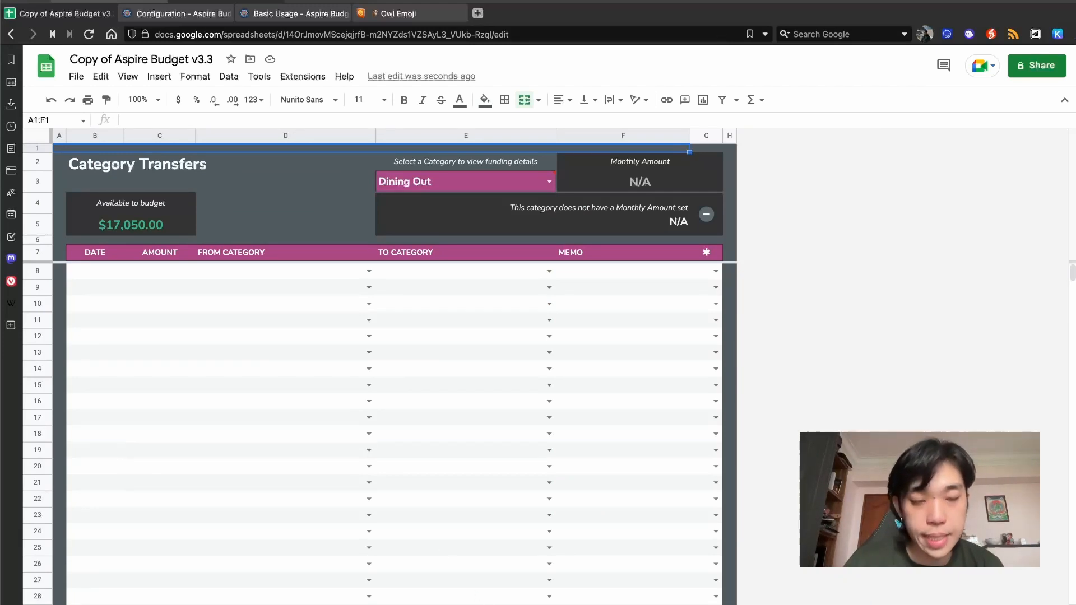
In the Transactions sheet, record starting balance outflows of 250 for OCBC 360 and 100 for Amex KrisFlyer.
click(331, 603)
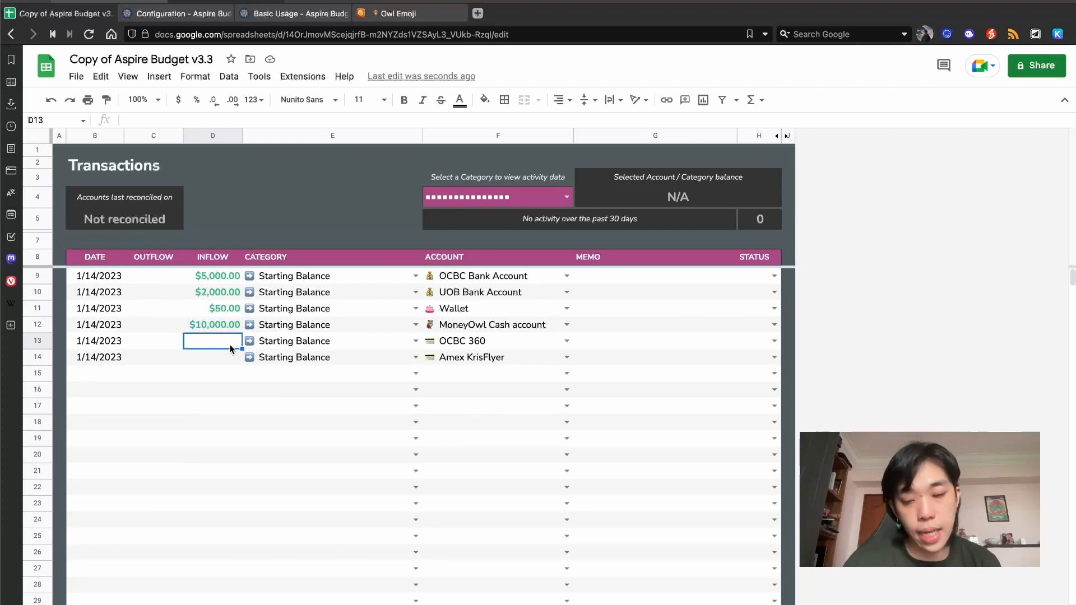
text(-)
key(Left)
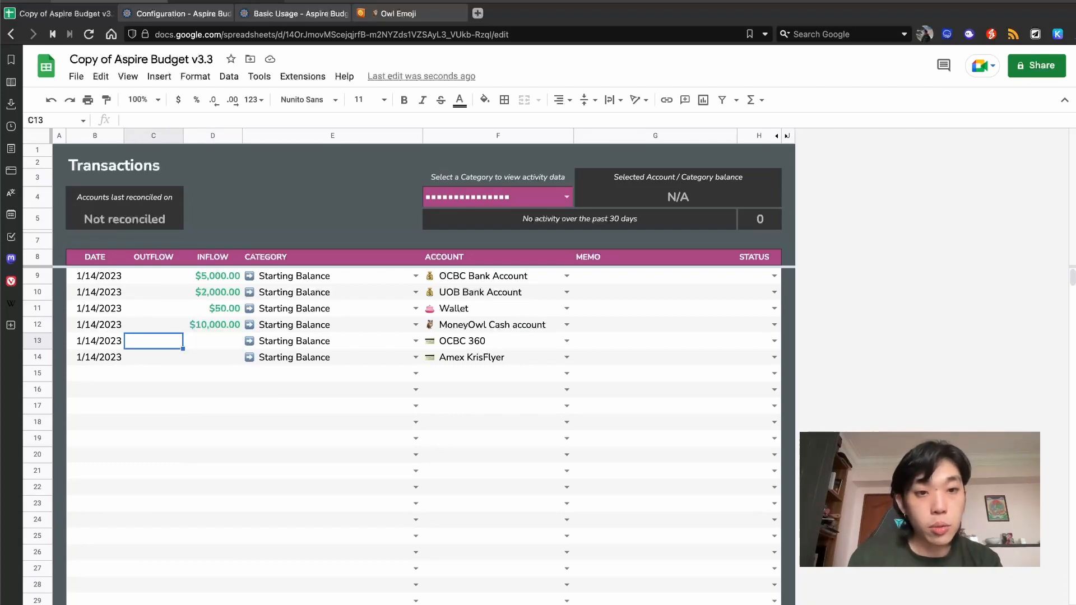
key(Up)
key(Up)
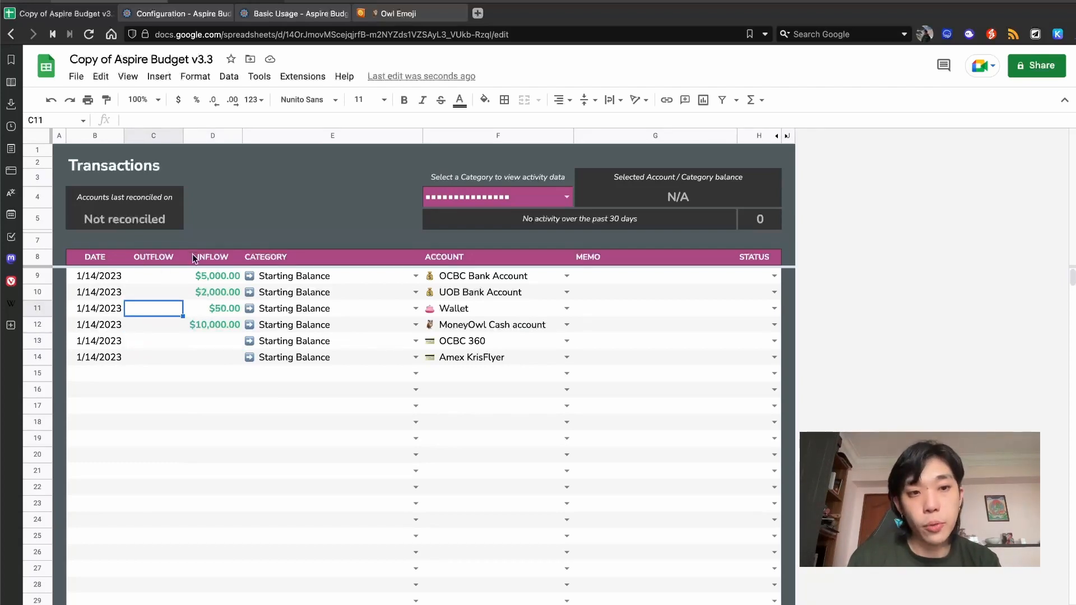
click(171, 347)
text(2)
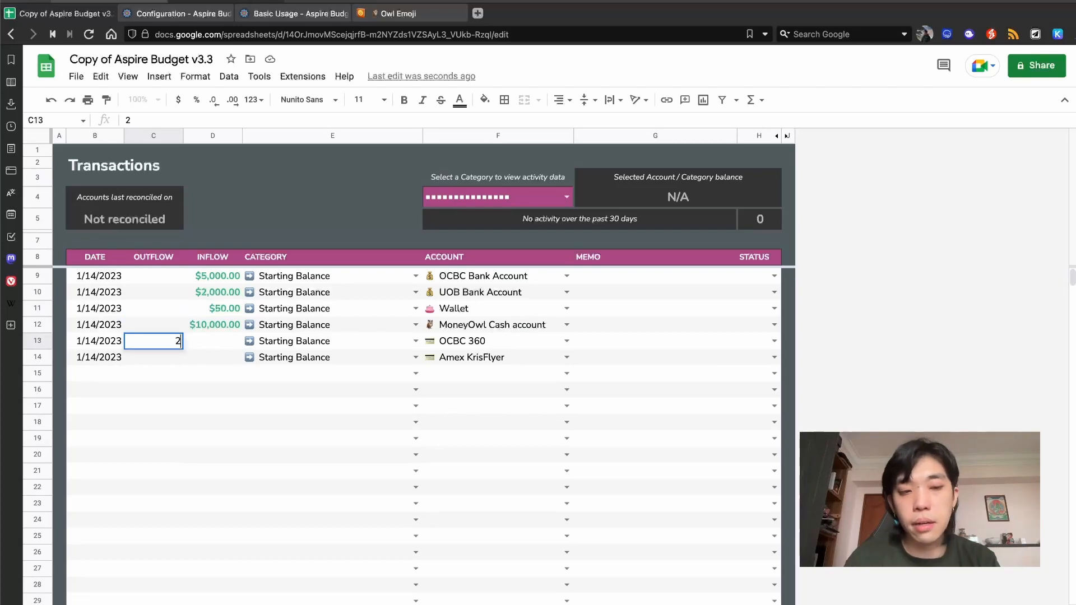
text(50)
key(Return)
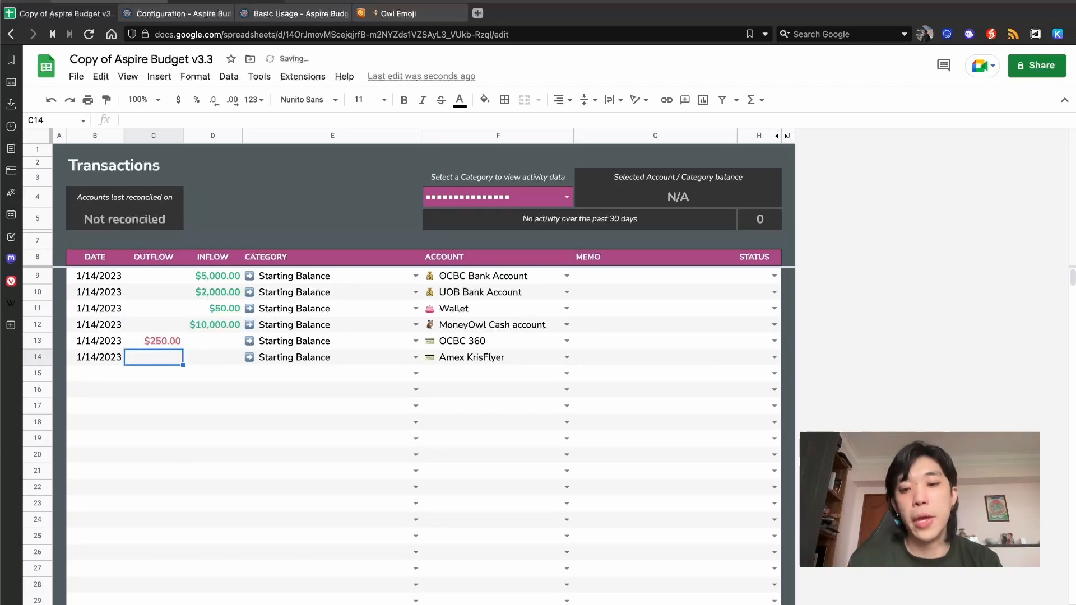
text(100)
key(Return)
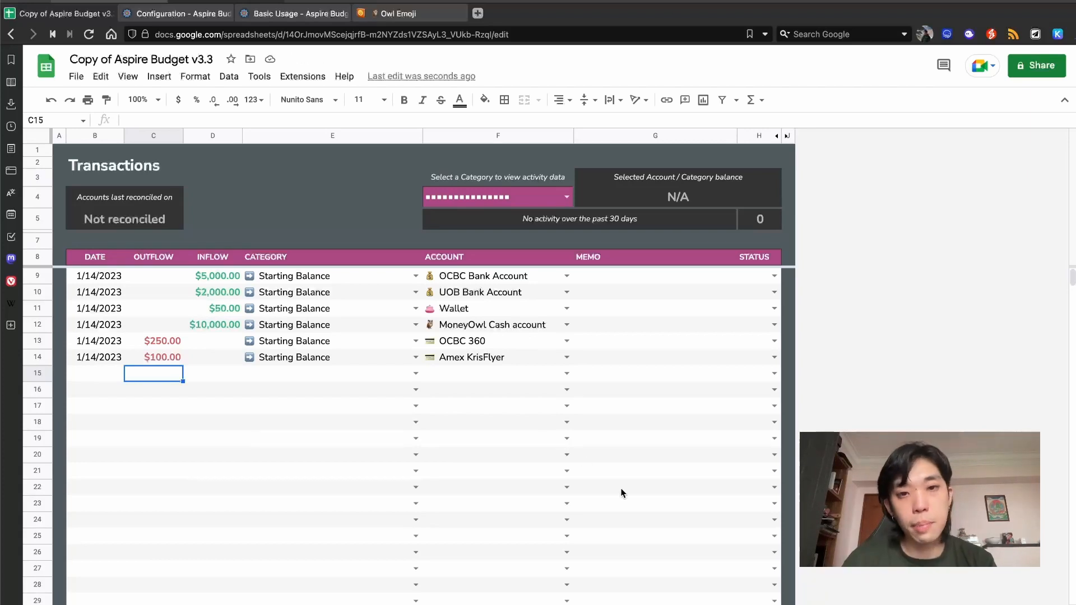
In the Category Transfers sheet, enter the date 1/14/2023 in the first two transfer rows.
click(342, 604)
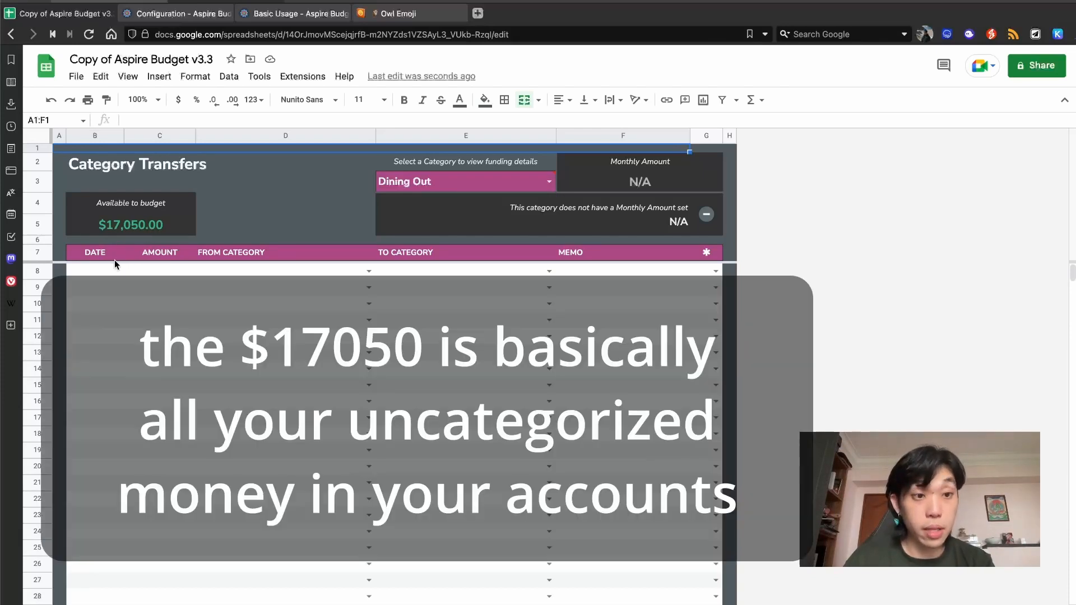
click(112, 272)
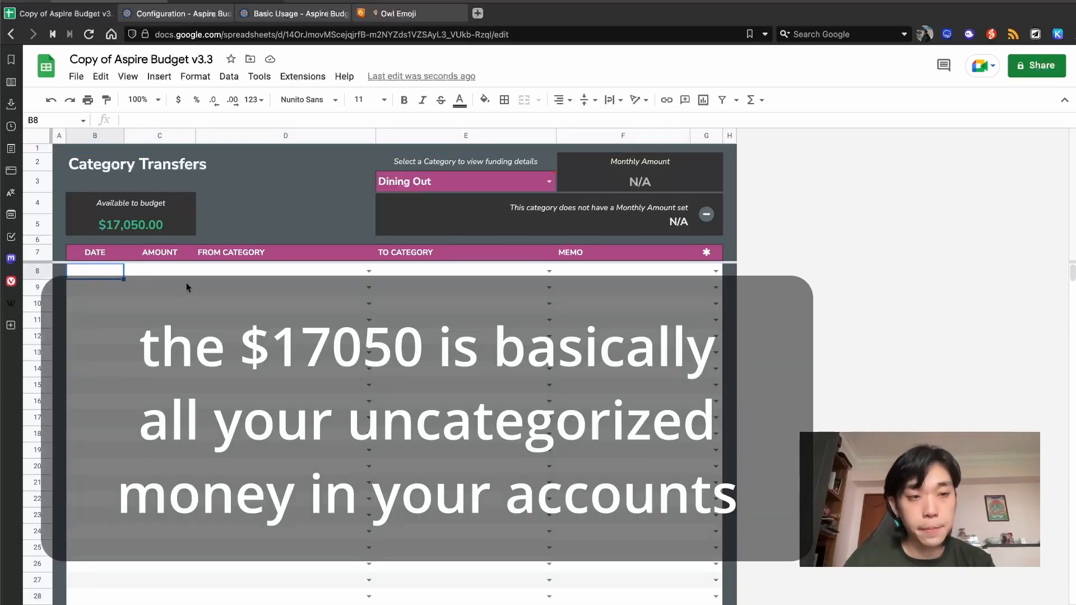
text(14/1)
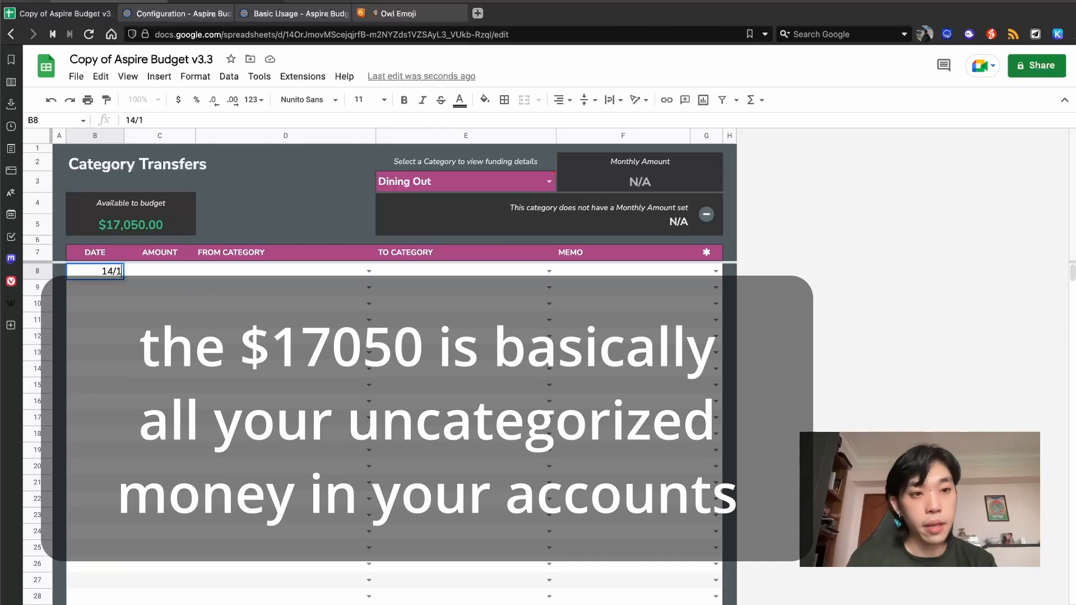
key(Return)
key(Up)
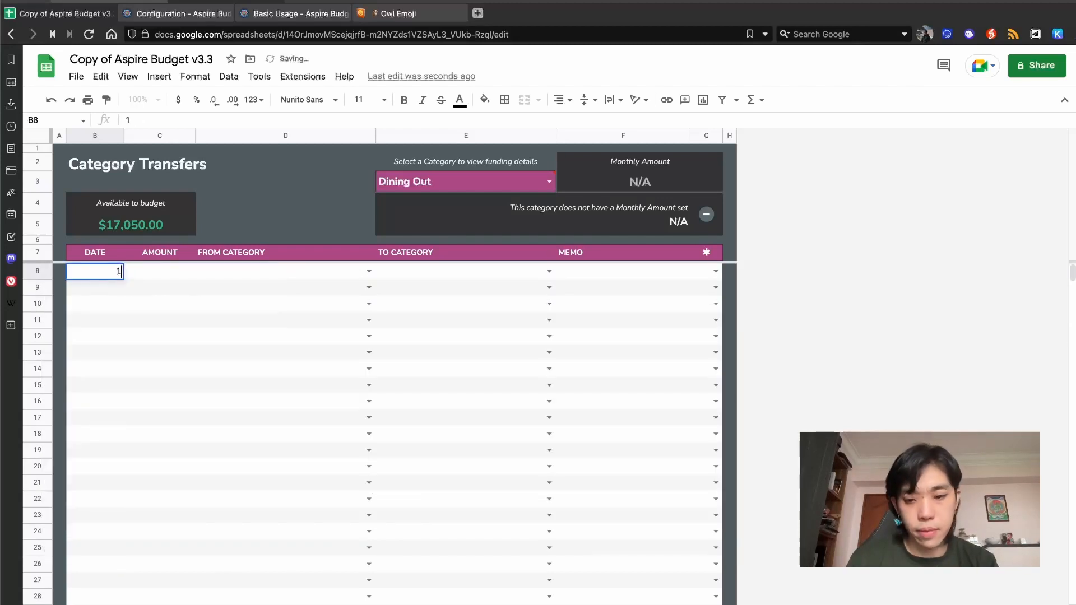
text(14/1/2023)
key(Return)
Record a transfer of 10000 from Available to budget to the Emergency fund category in the first row.
click(365, 271)
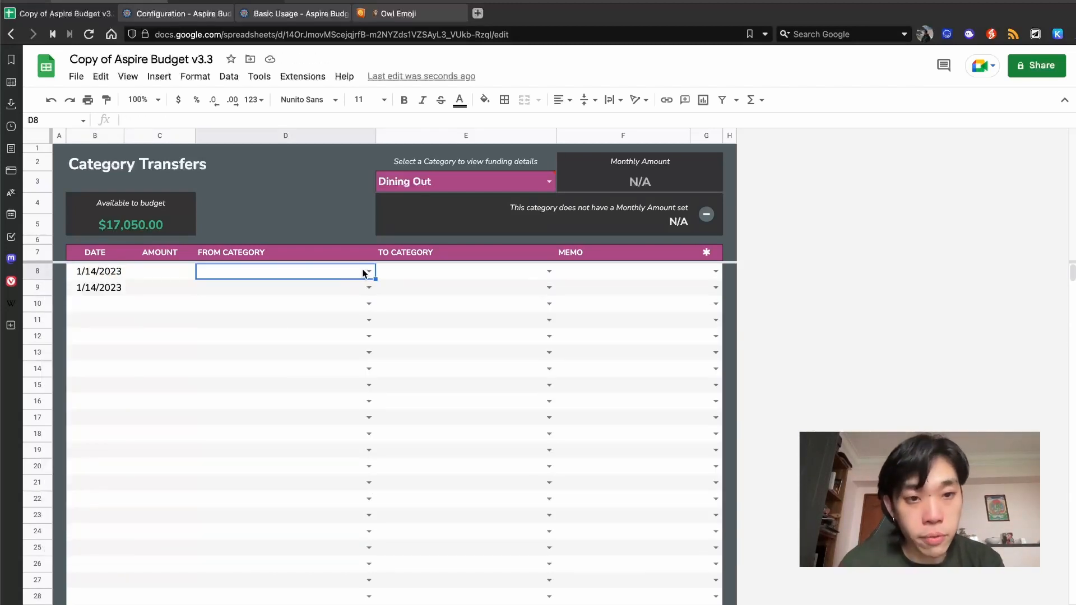
click(343, 290)
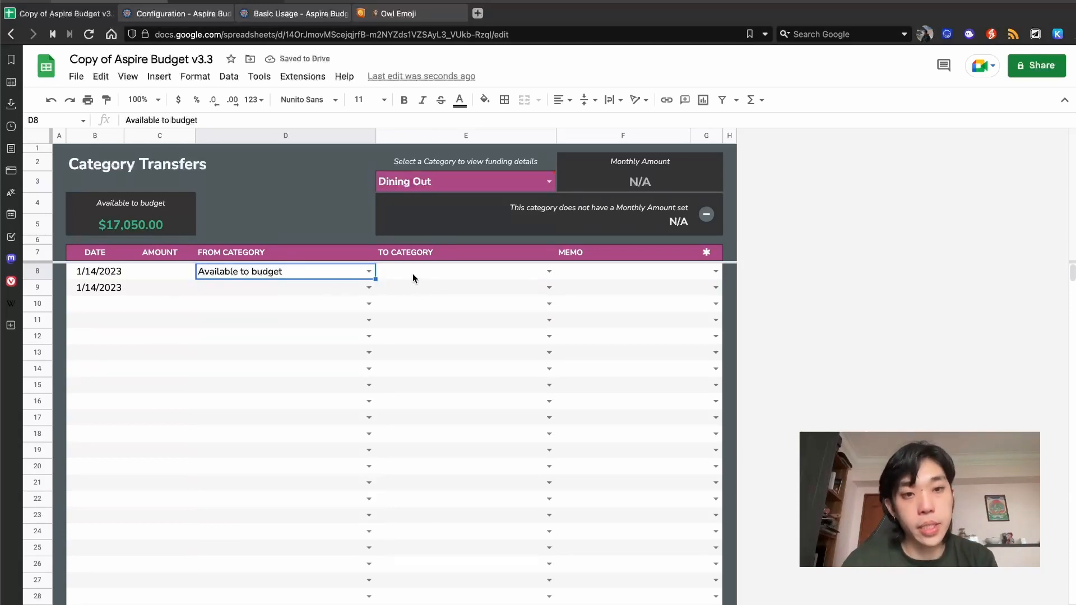
click(429, 272)
click(549, 272)
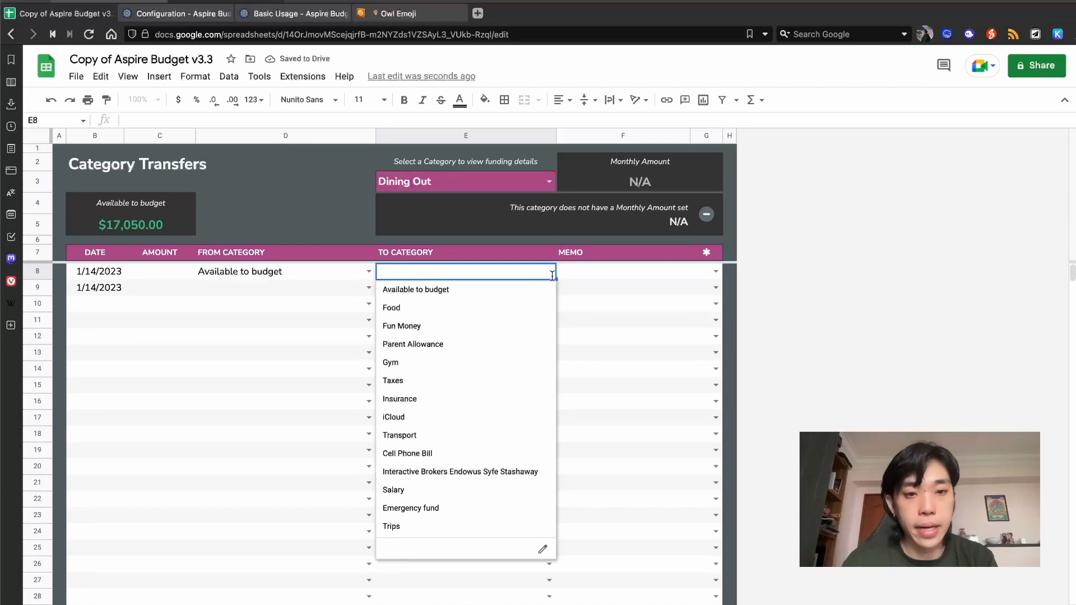
click(467, 508)
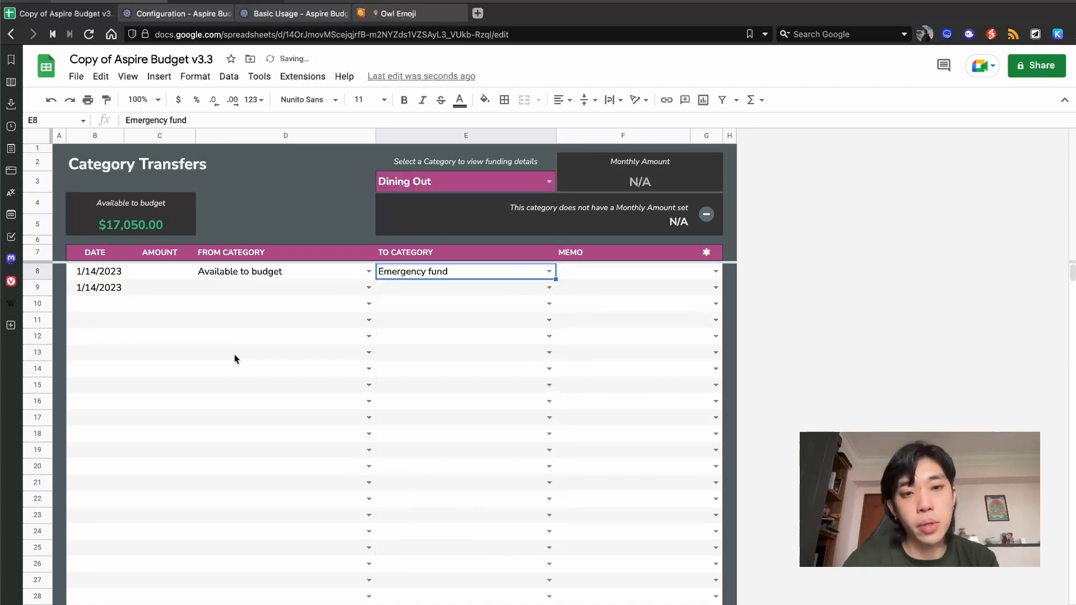
click(189, 275)
text(10000)
key(Return)
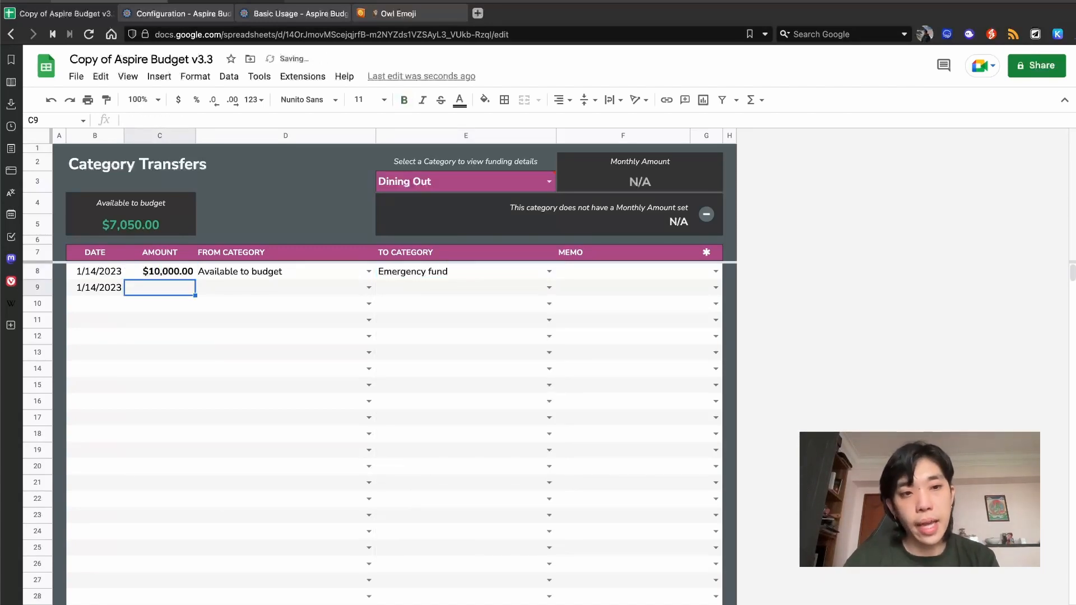
key(Left)
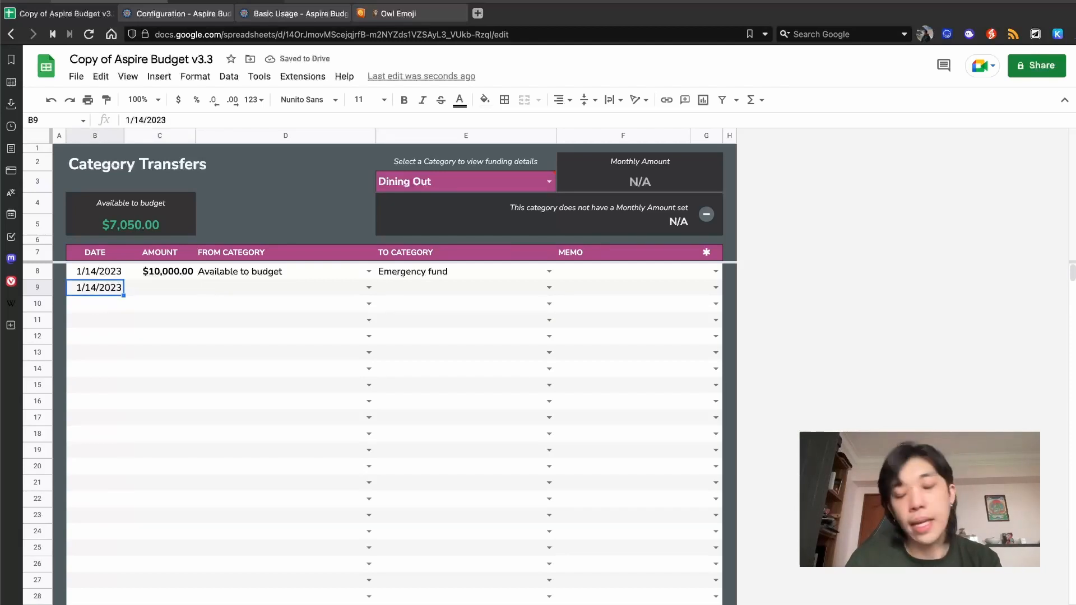
key(Right)
key(Right)
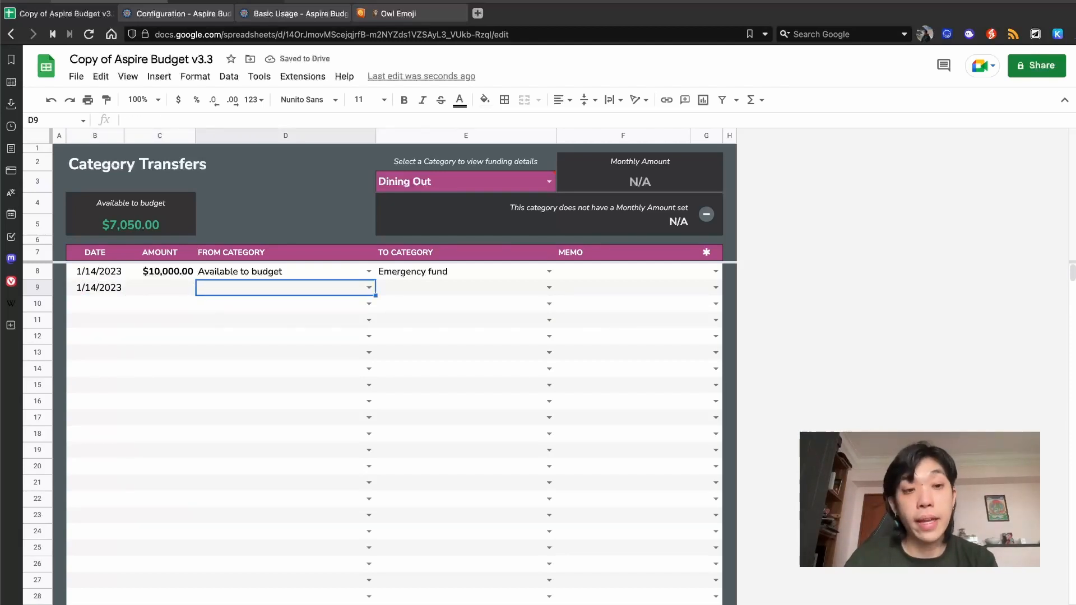
key(Left)
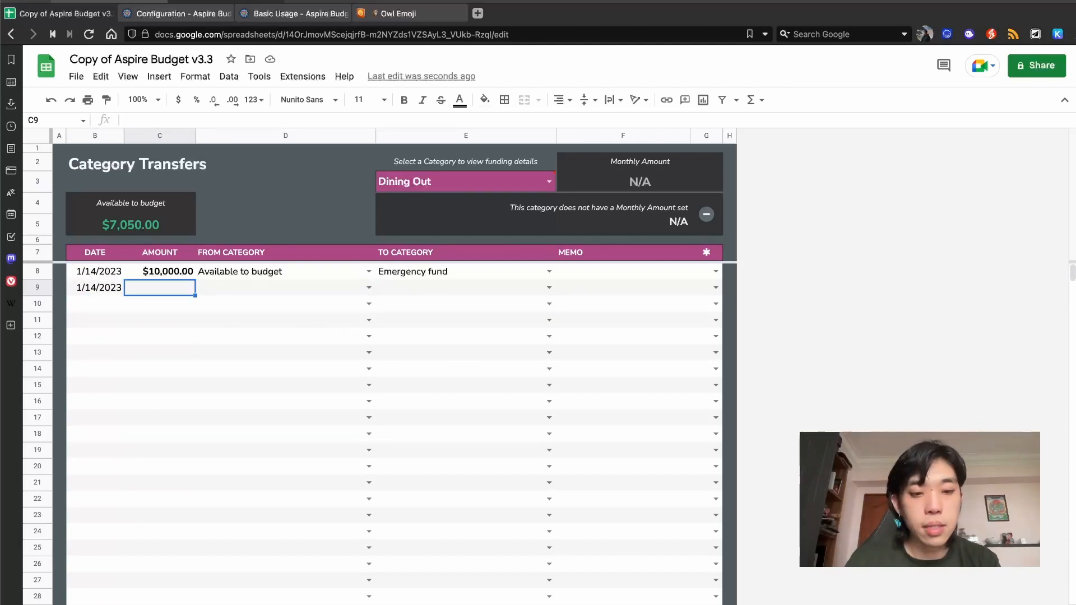
click(359, 604)
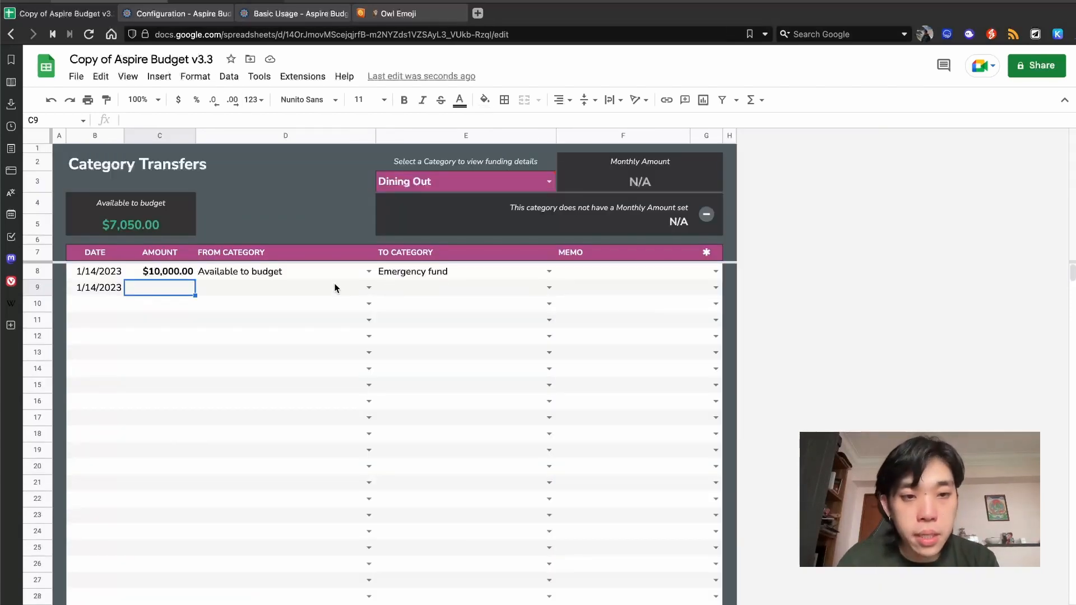
Fill Available to budget down the source category column through row 18, and set Food and Fun Money as destinations in rows 9 and 10.
click(346, 271)
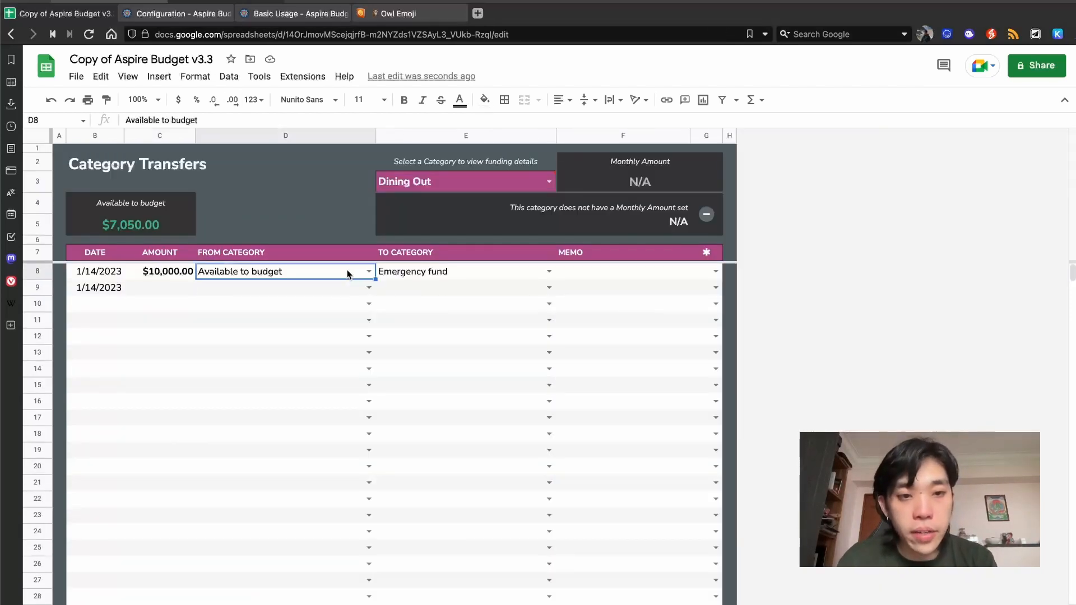
drag(375, 278, 385, 435)
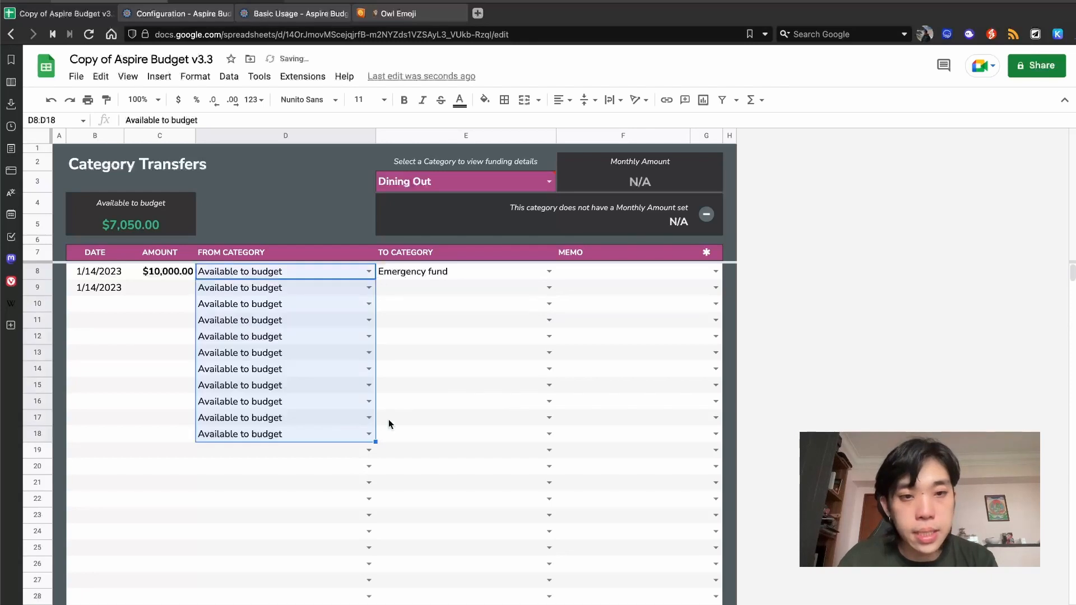
click(549, 288)
click(537, 324)
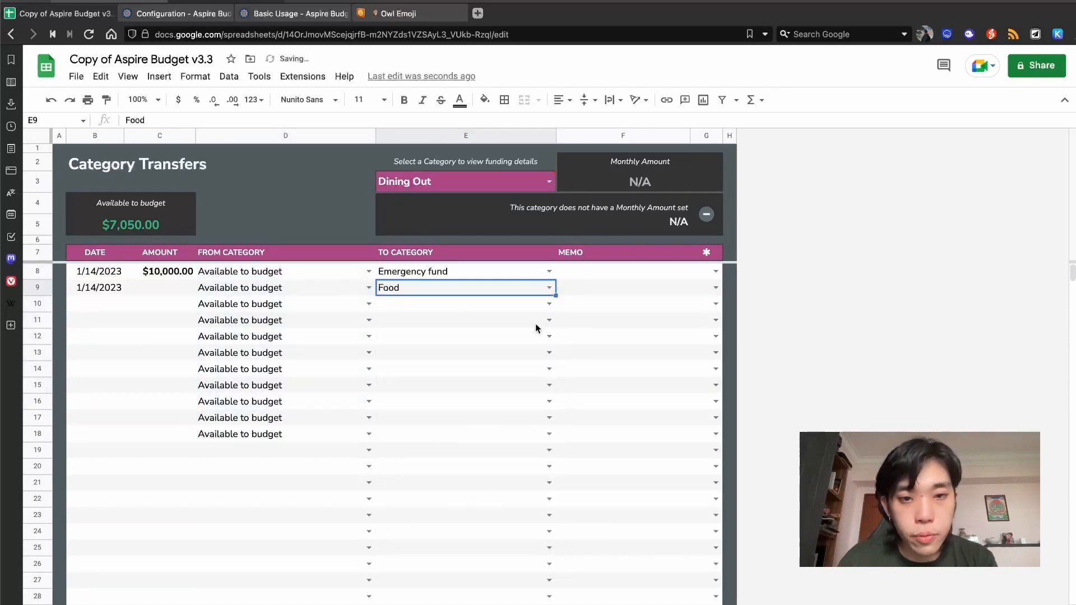
click(550, 304)
click(541, 363)
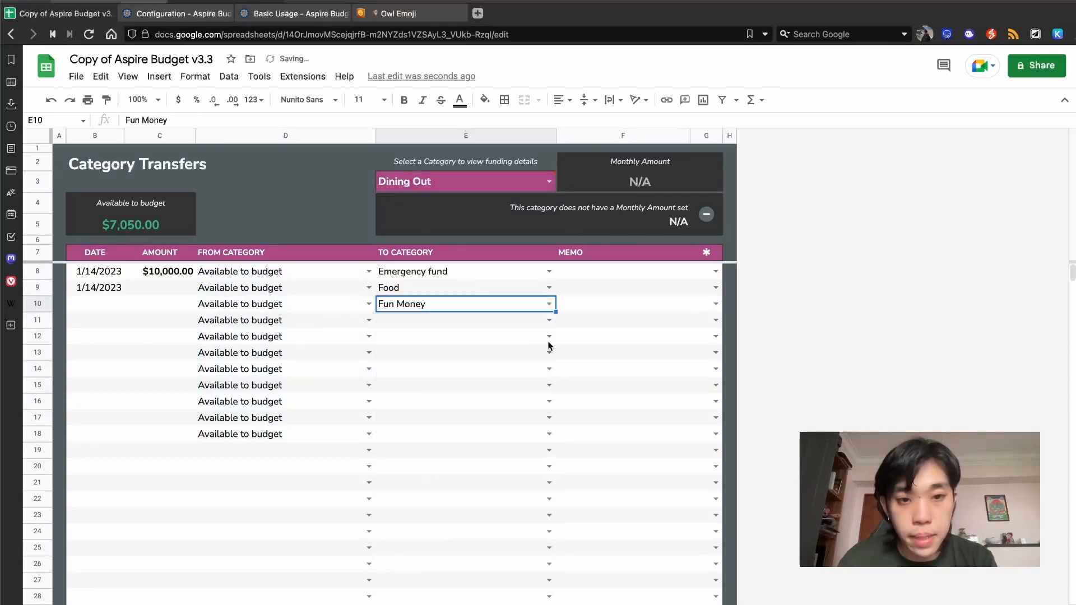
Assign the destination categories Parent Allowance, Gym, Taxes, Insurance, iCloud, Transport, Cell Phone Bill and Interactive Brokers Endowus Syfe Stashaway to rows 11 to 18.
click(549, 320)
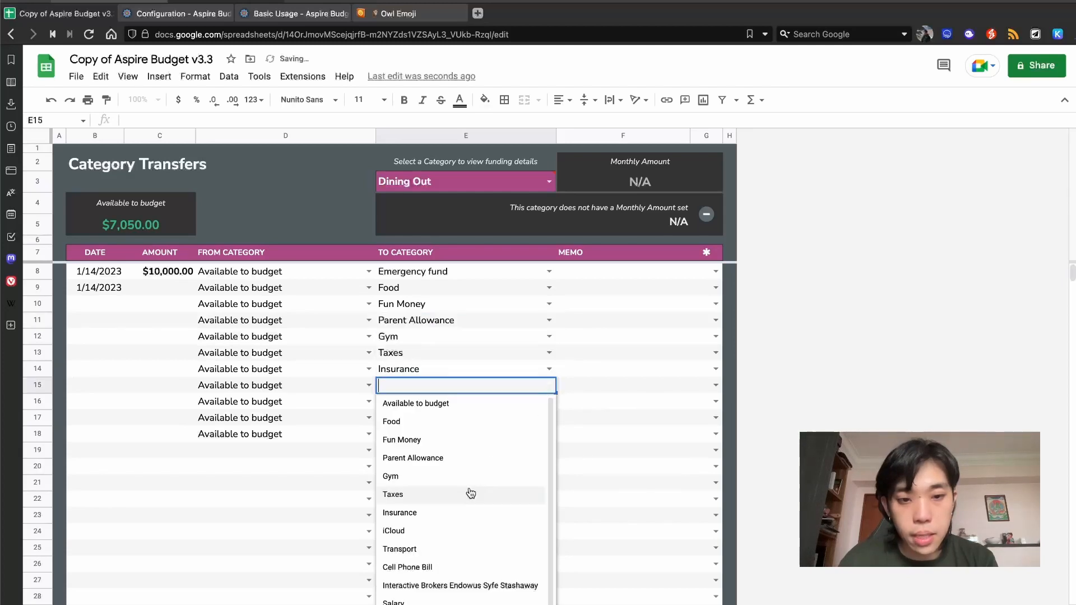
click(452, 532)
click(550, 401)
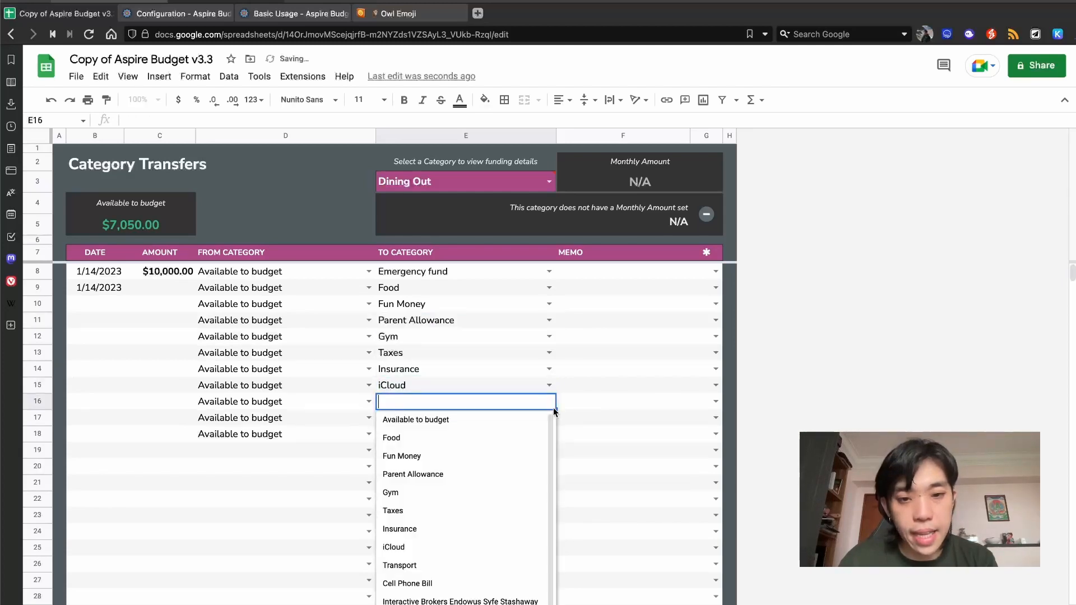
click(496, 565)
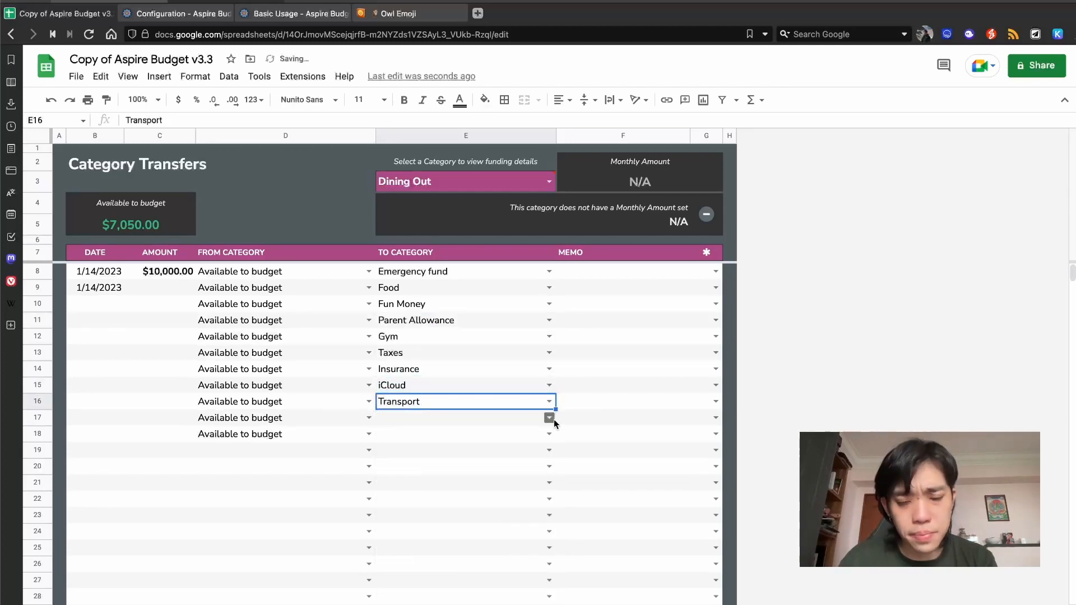
click(549, 418)
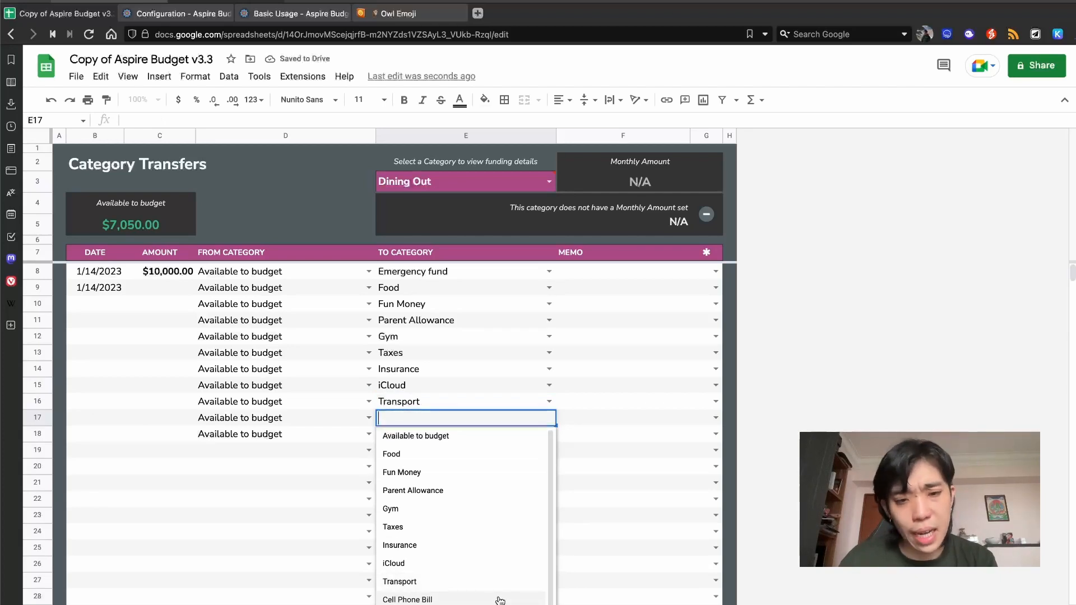
click(499, 599)
key(Return)
scroll(499, 577, down, 1)
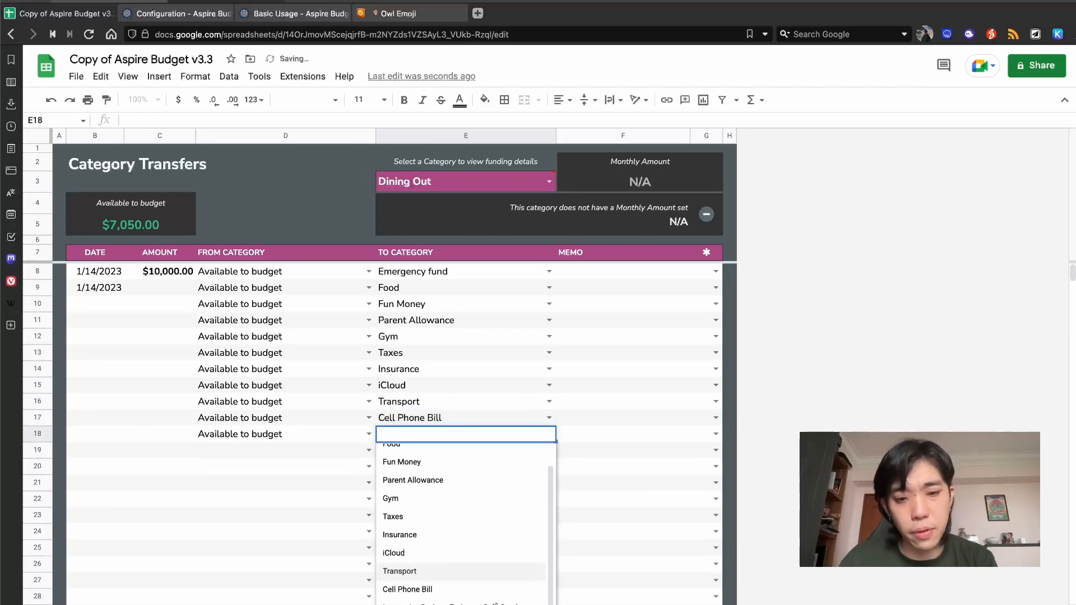
click(448, 603)
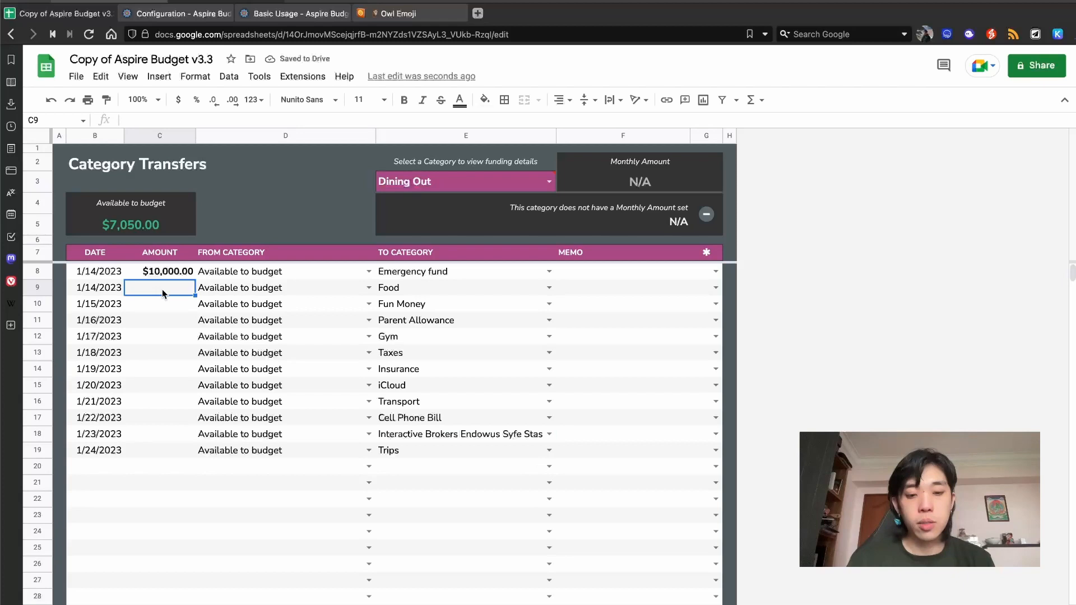
Set transfer amounts of 250 each for the Food and Fun Money categories.
text(25)
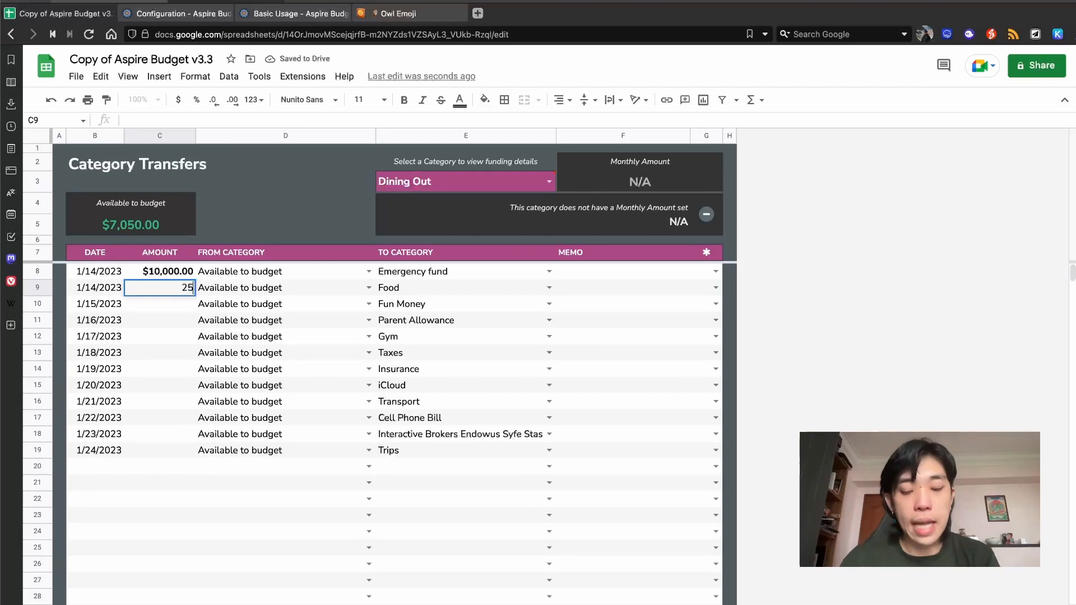
text(0)
key(Return)
text(2)
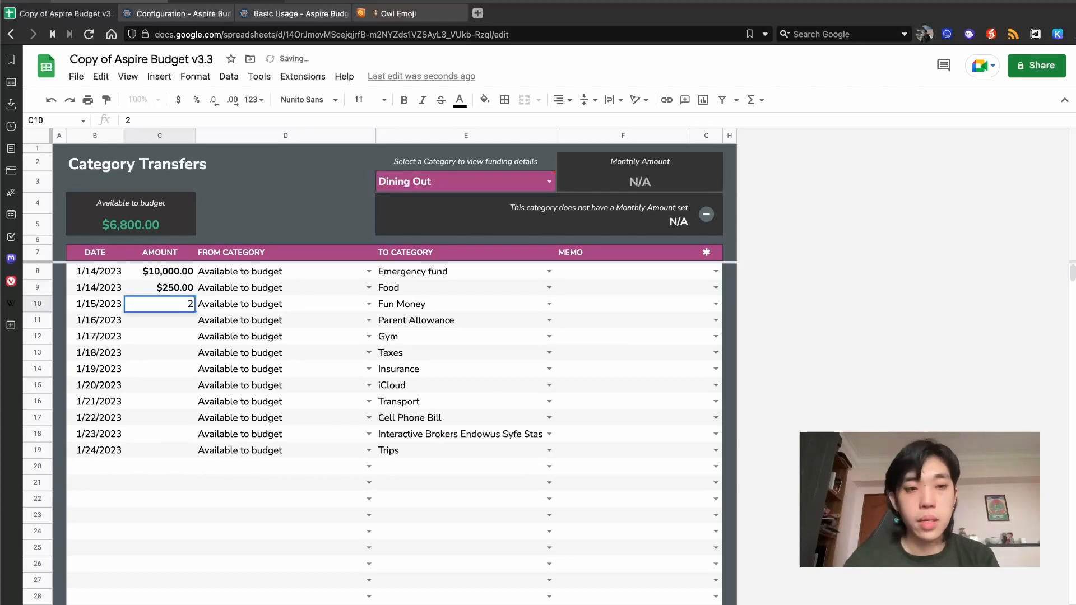
text(50)
key(Return)
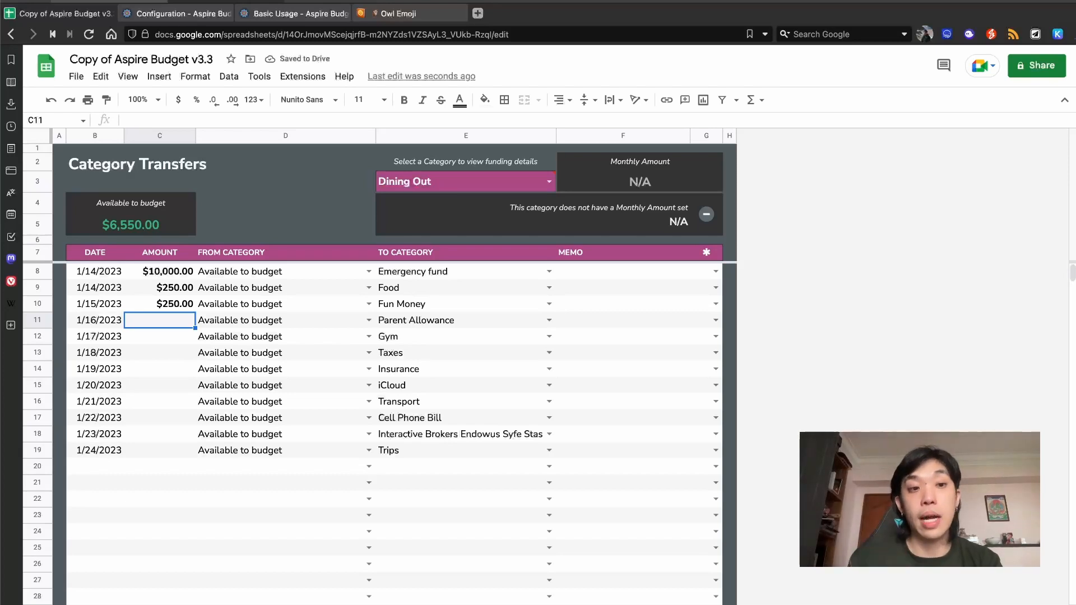
Set the transfer amount for the Trips category in row 19 to 2000.
key(Down)
key(Down)
key(Down)
key(Down)
key(Down)
key(Down)
key(Down)
key(Down)
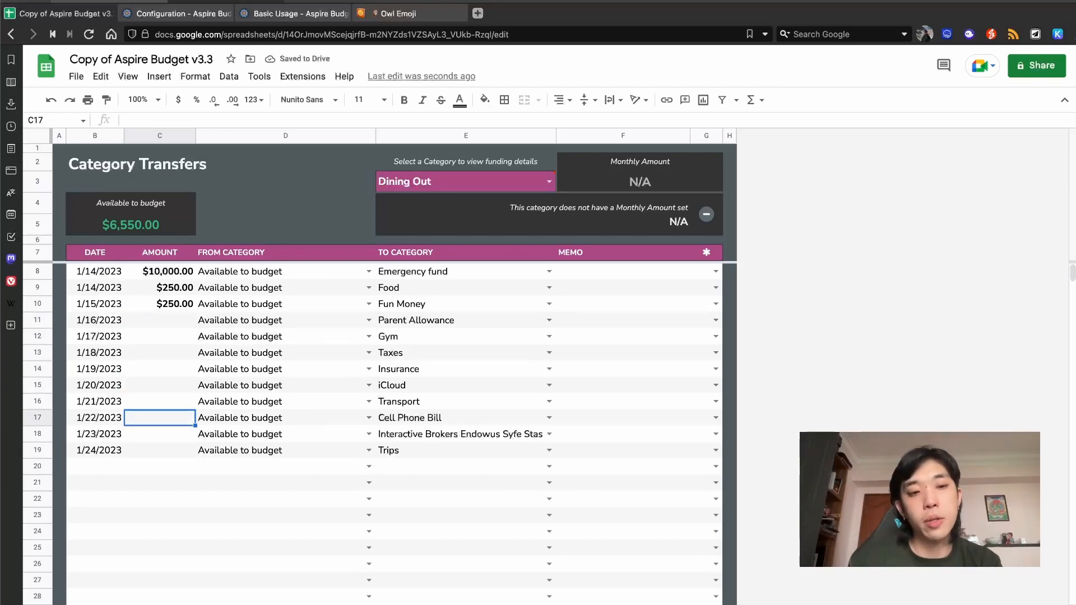
text(2000)
key(Return)
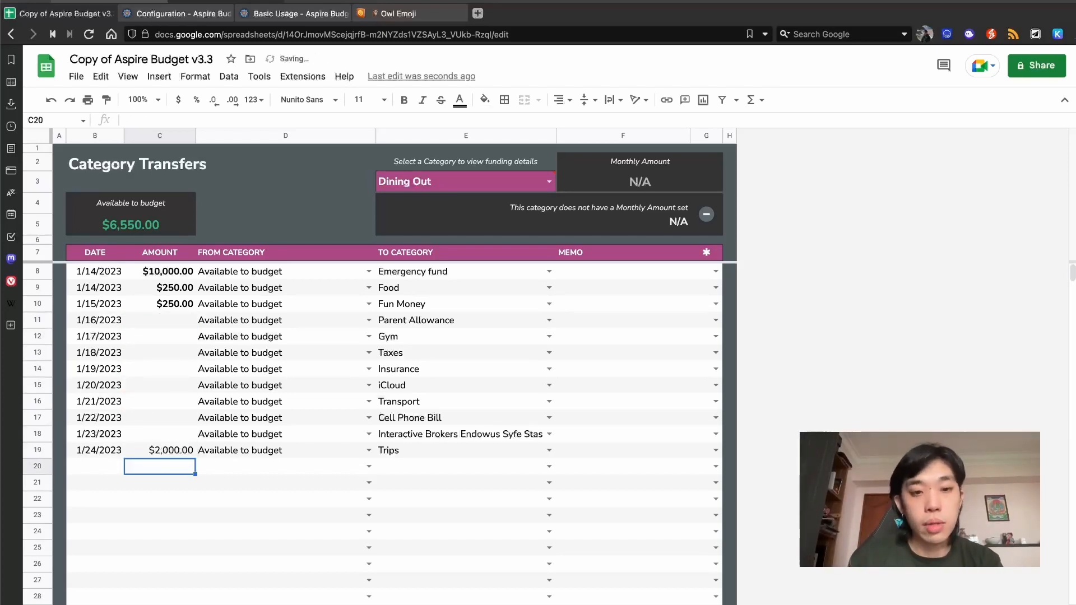
Set the transfer amounts to 0 for Parent Allowance and 150 for Gym.
key(Up)
key(Up)
key(Up)
key(Up)
key(Up)
key(Up)
key(Up)
key(Up)
key(Up)
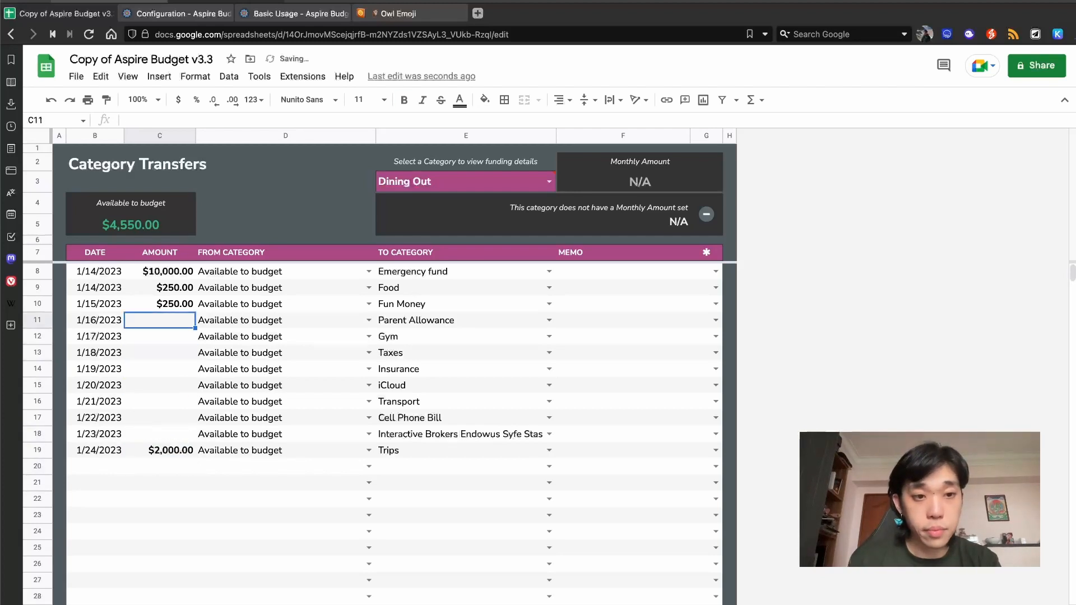
text(0)
key(Return)
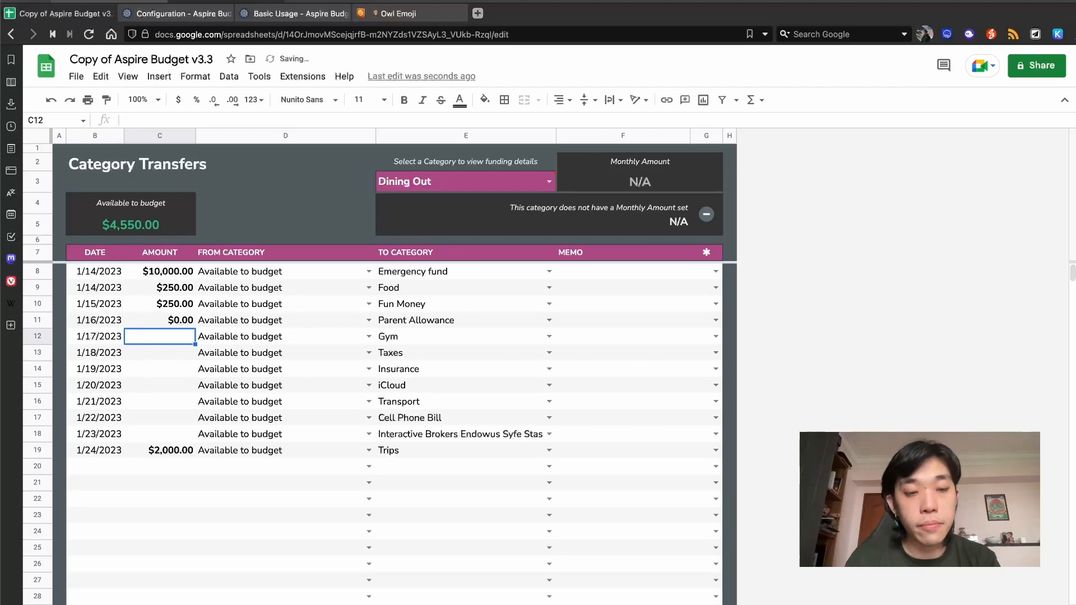
text(250)
key(BackSpace)
key(BackSpace)
key(BackSpace)
text(150)
key(Return)
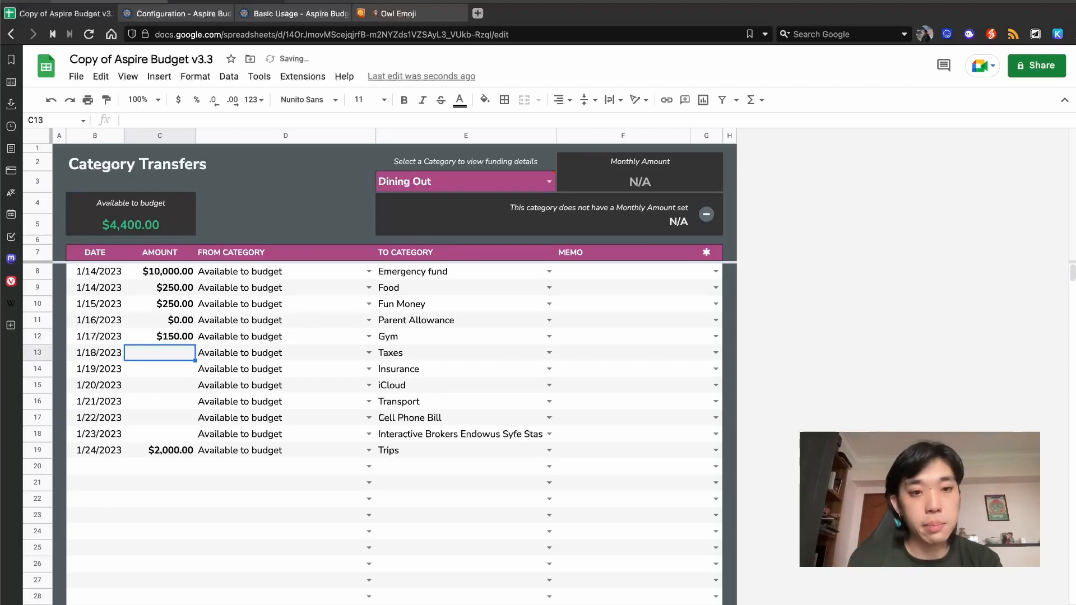
Look up the configured monthly amount for Taxes and set its transfer amount to 250.
key(ctrl+shift+Page_Down)
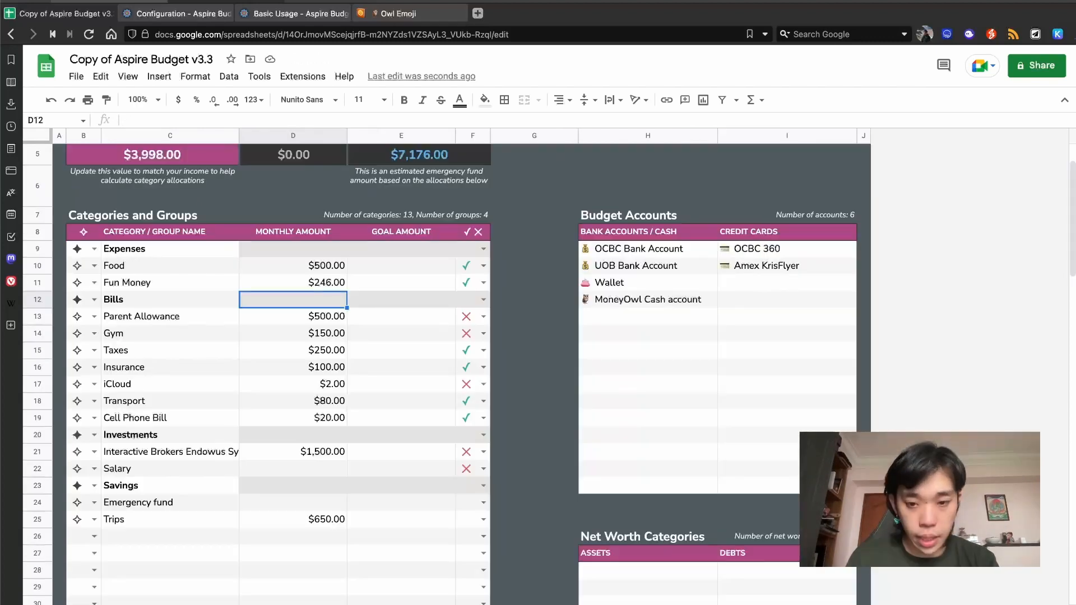
key(ctrl+shift+Page_Up)
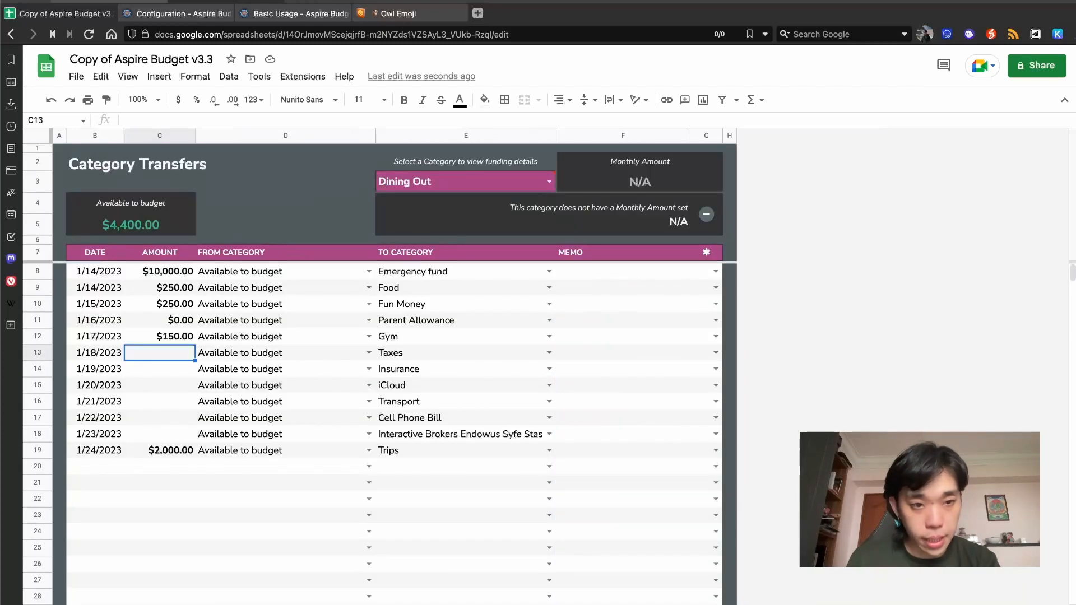
text(250)
key(Return)
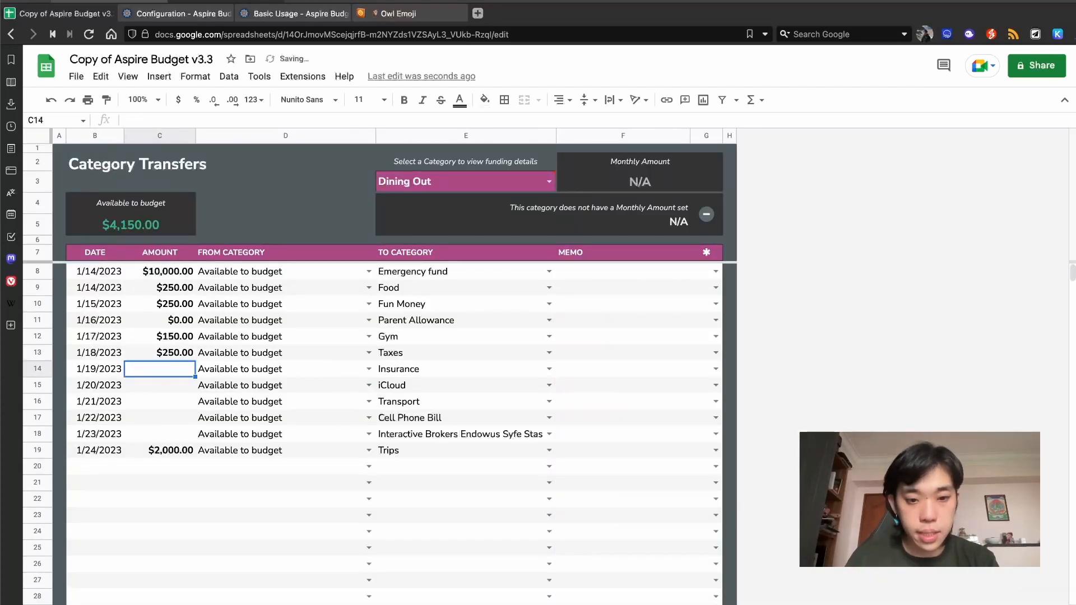
Set the transfer amounts to 100 for Insurance, 2 for iCloud, 80 for Transport and 20 for Cell Phone Bill, following the configured monthly amounts.
key(ctrl+shift+Page_Down)
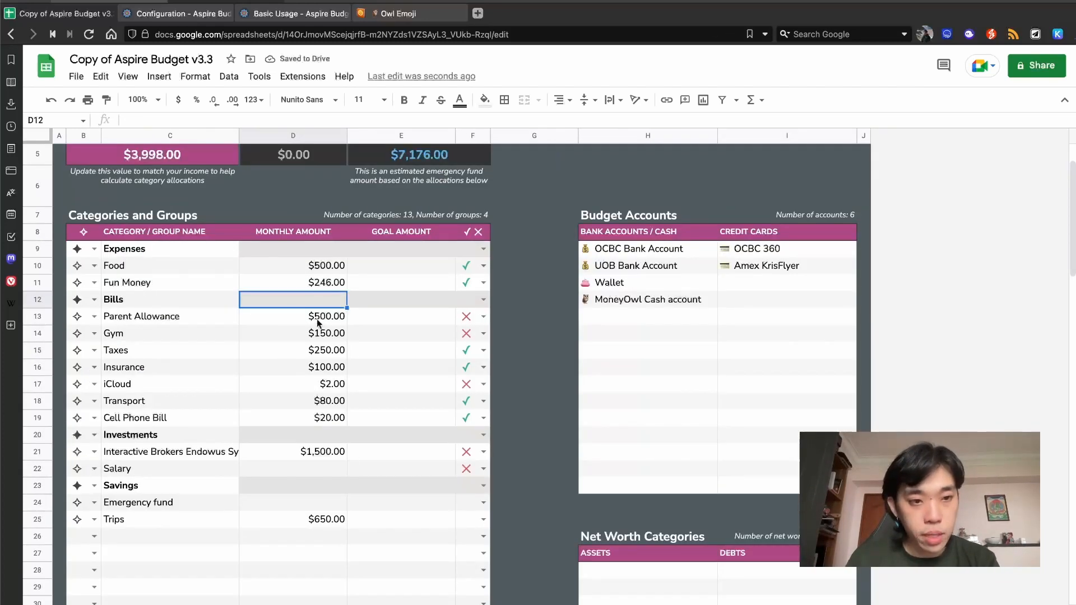
key(ctrl+shift+Page_Up)
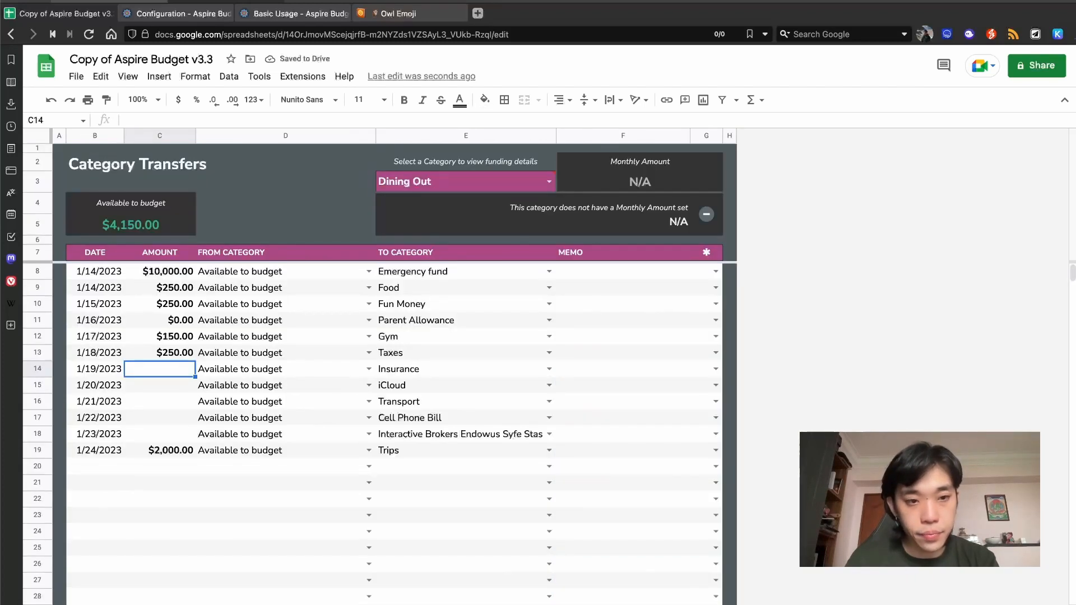
text(100)
key(Return)
text(2)
key(Return)
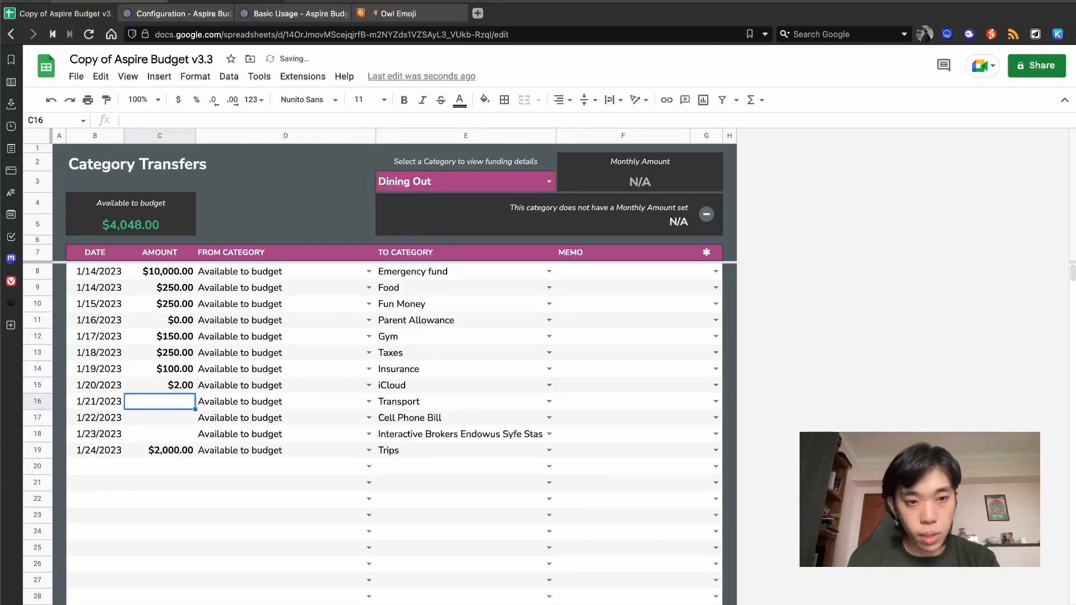
text(80)
key(Return)
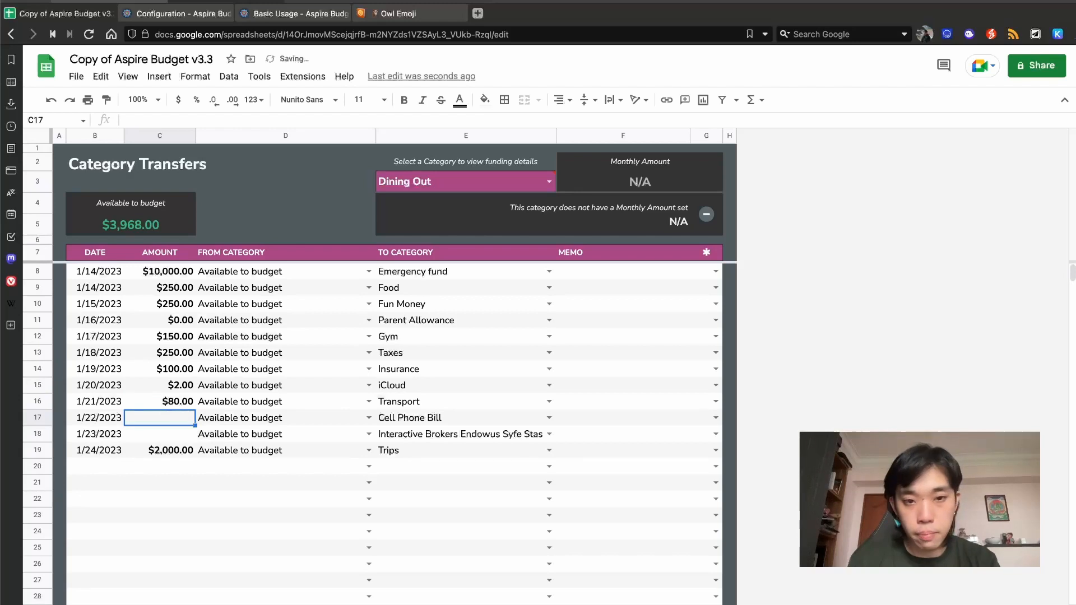
text(20)
key(Return)
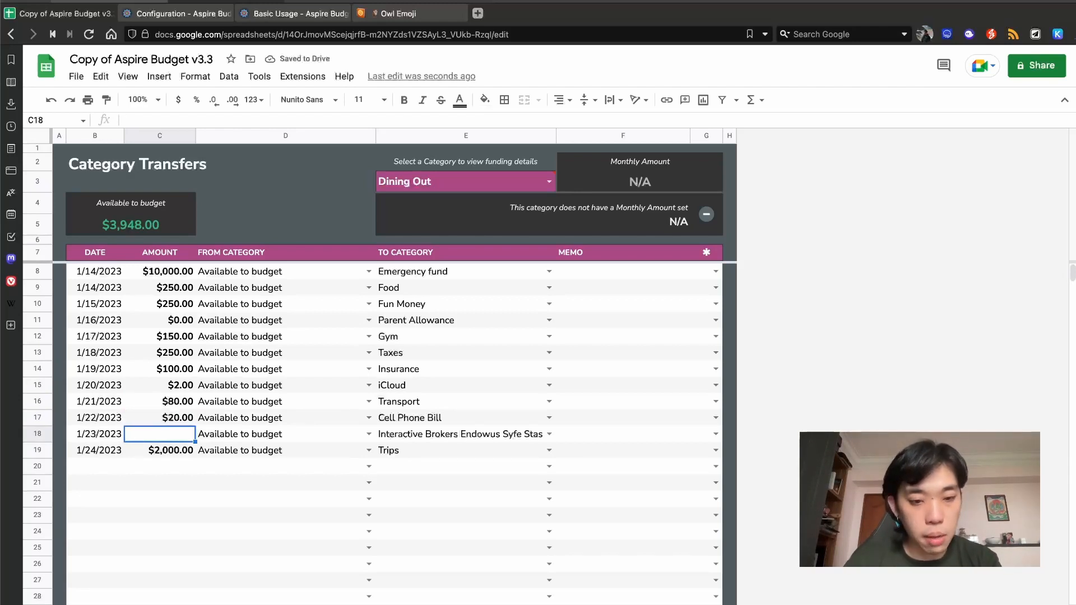
Check the configured monthly investment amount and set the Interactive Brokers Endowus Syfe Stashaway transfer to 1500.
click(406, 604)
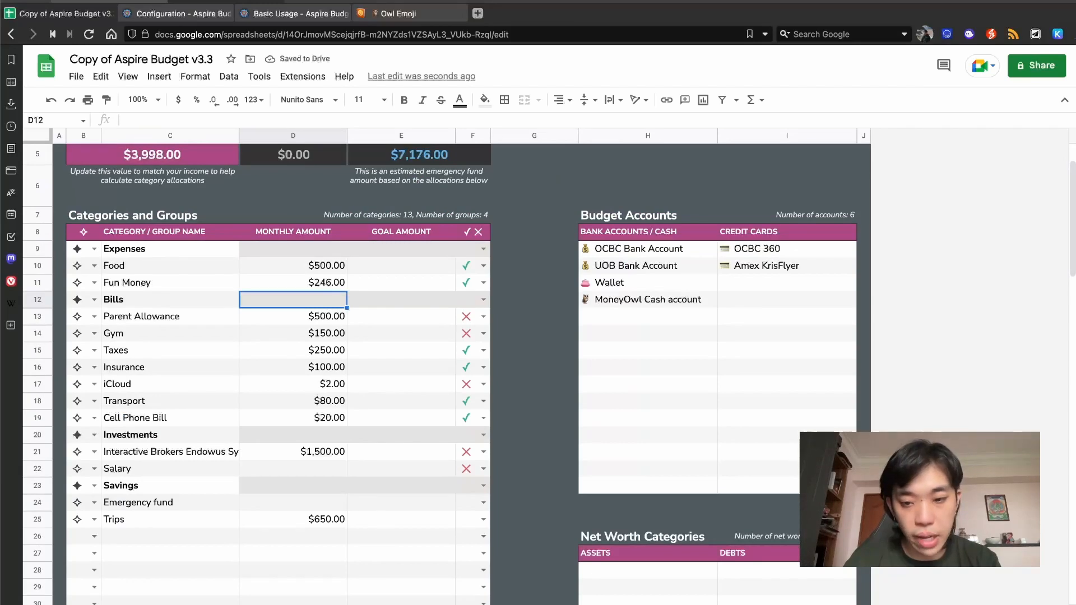
click(359, 604)
text(1500)
key(Return)
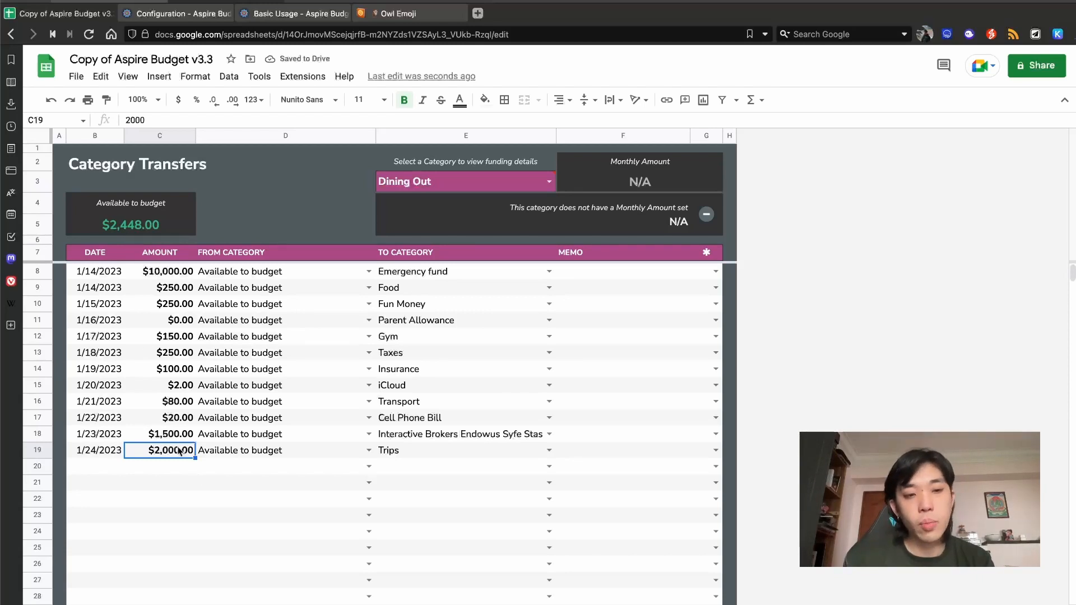
Try 5000 as the Trips transfer amount, and replace it with 3500.
text(5000)
key(Return)
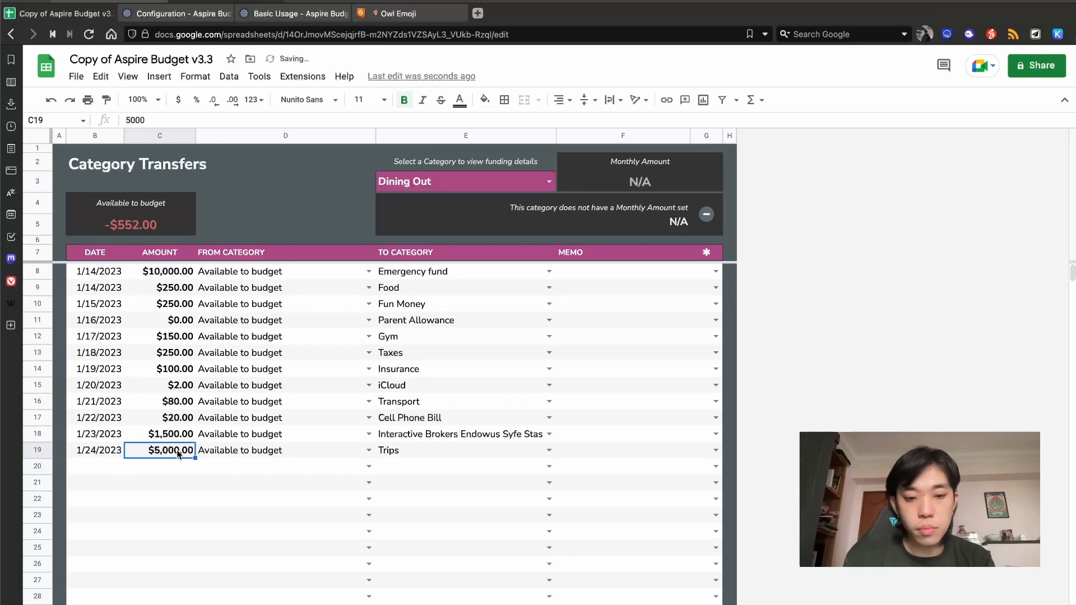
text(3500)
key(Return)
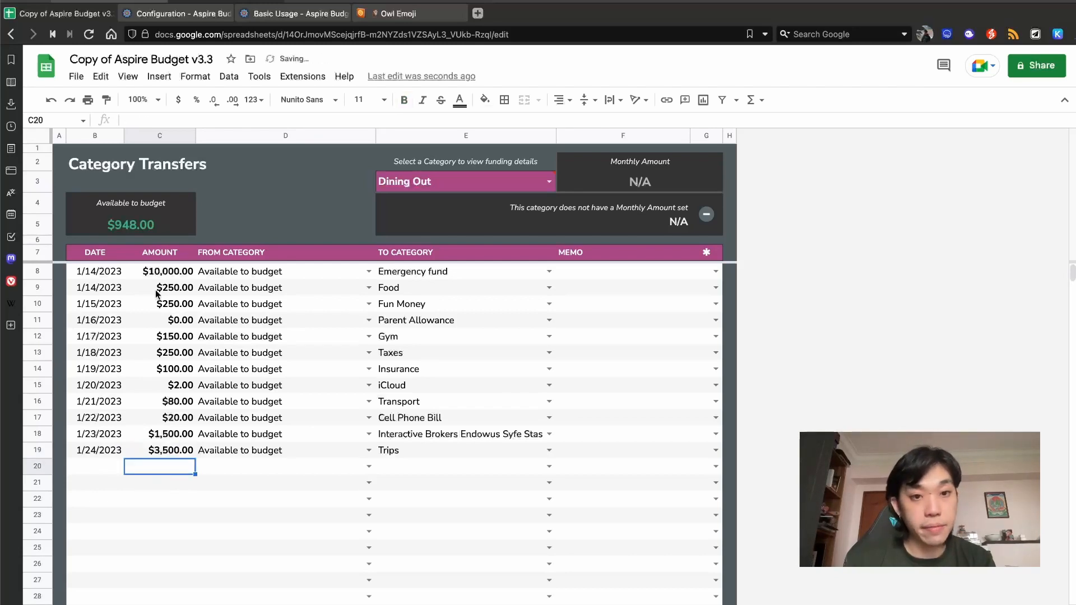
Set the Emergency fund transfer amount in row 8 to 10948 and review the category balances on the dashboard.
click(161, 272)
text(10,94)
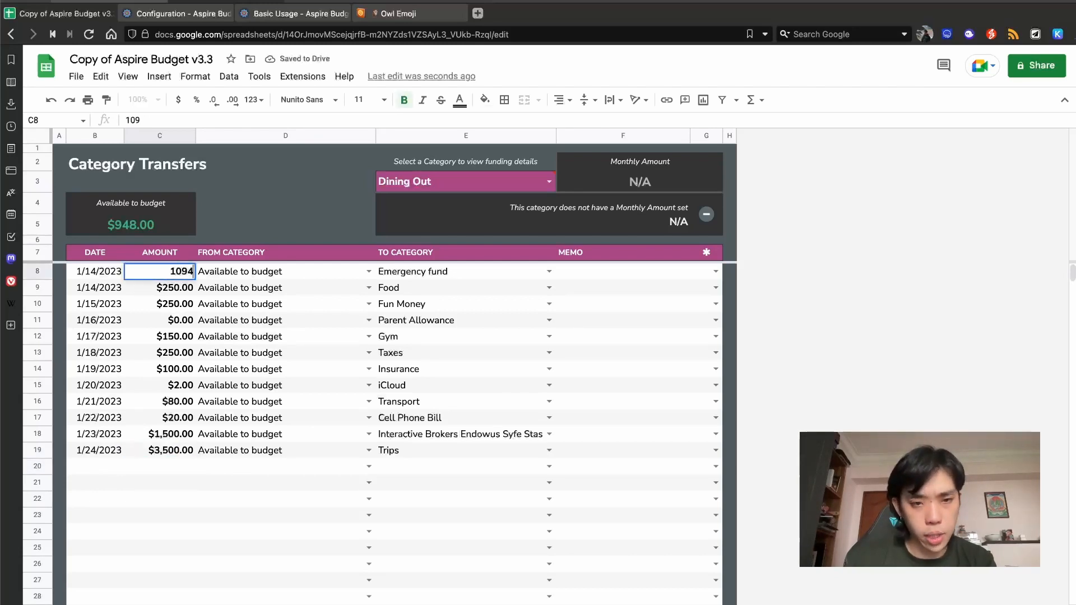
text(8)
key(Return)
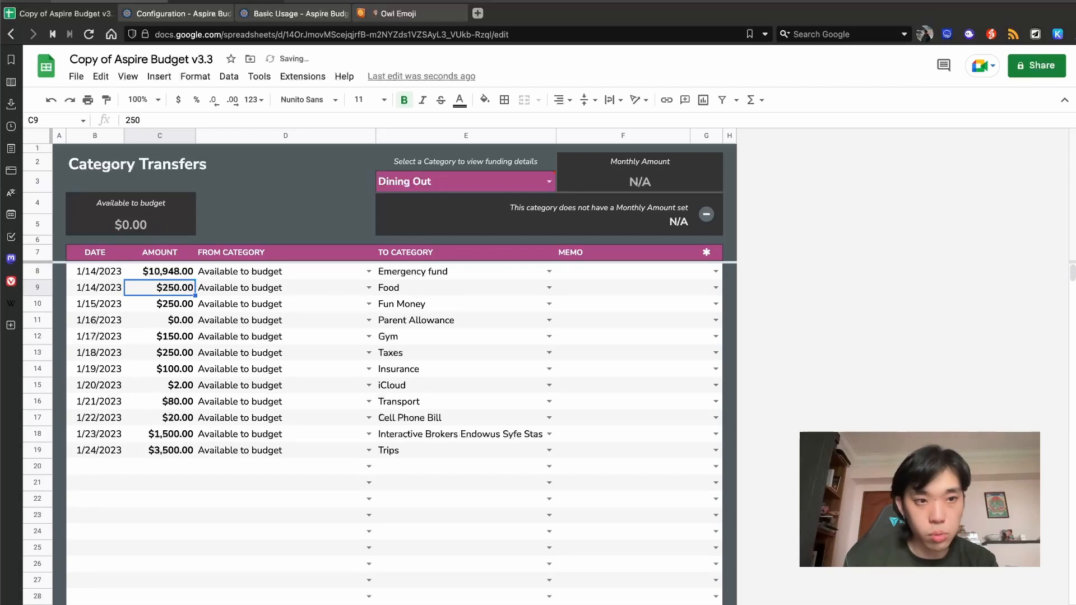
click(119, 226)
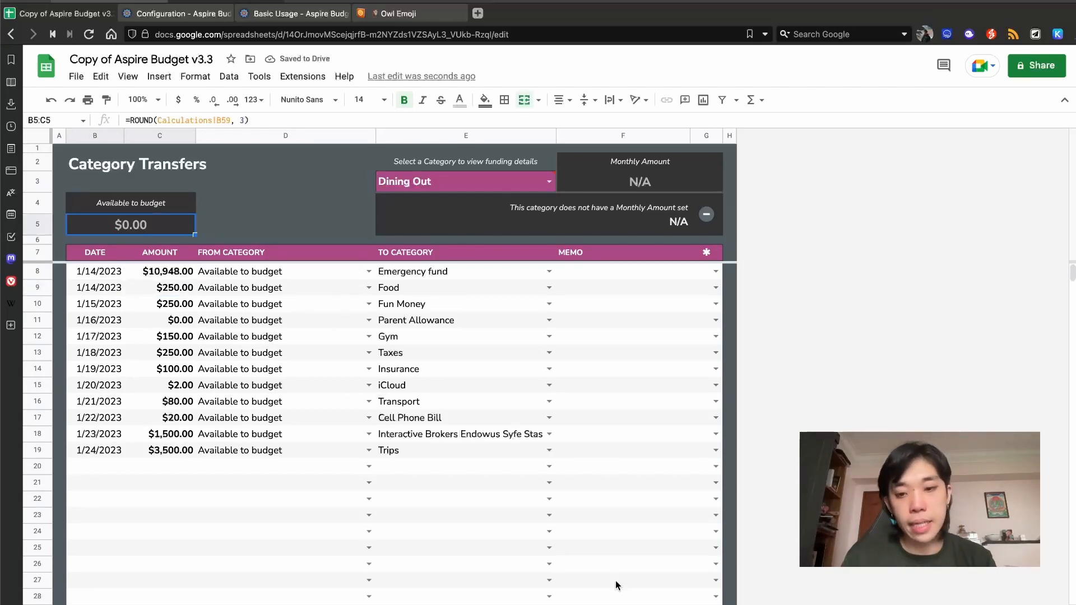
click(168, 604)
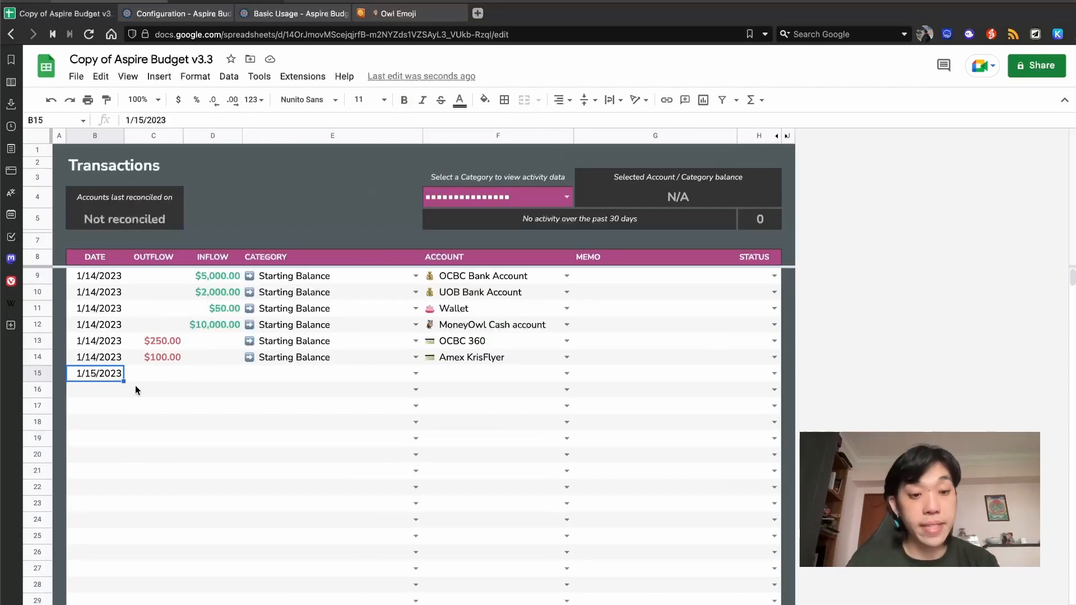
click(106, 604)
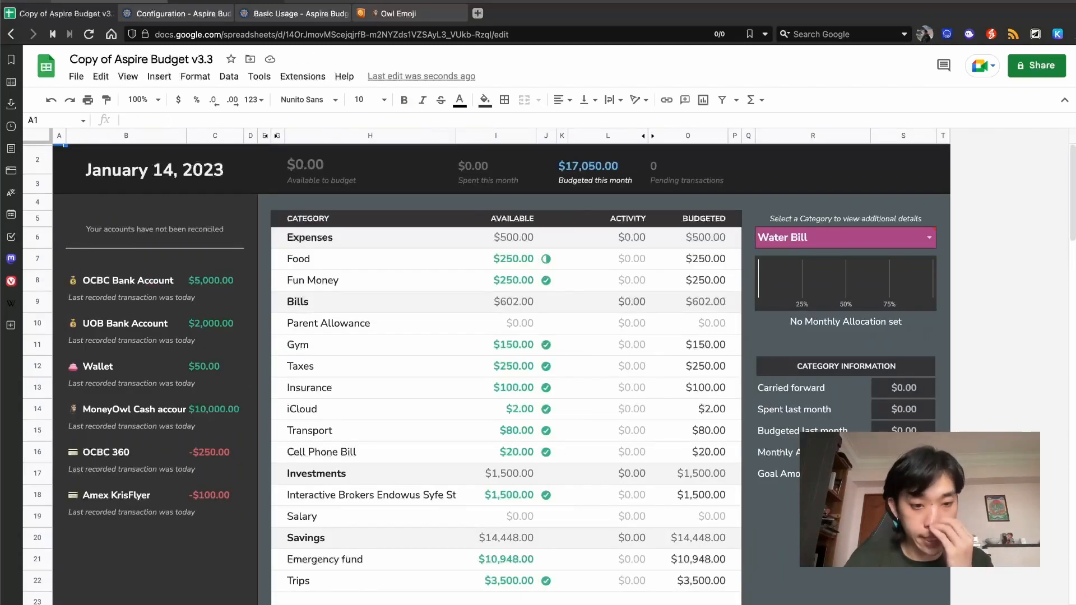
Hide the categories and accounts configuration sheet, the Localization Tools sheet and the Getting Started Guide sheet.
click(260, 604)
right_click(269, 604)
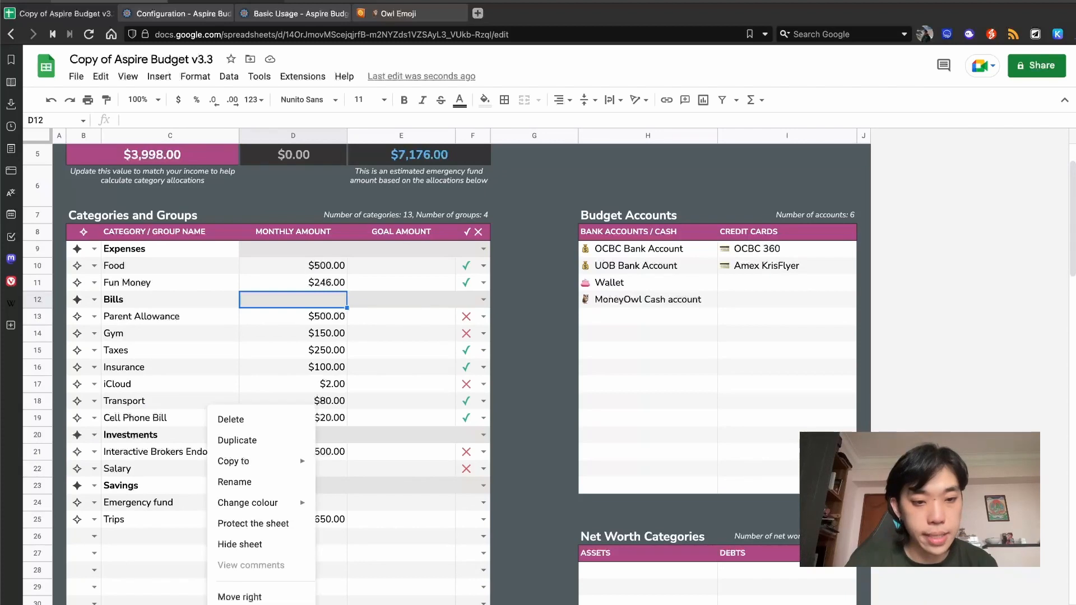
click(266, 545)
right_click(154, 603)
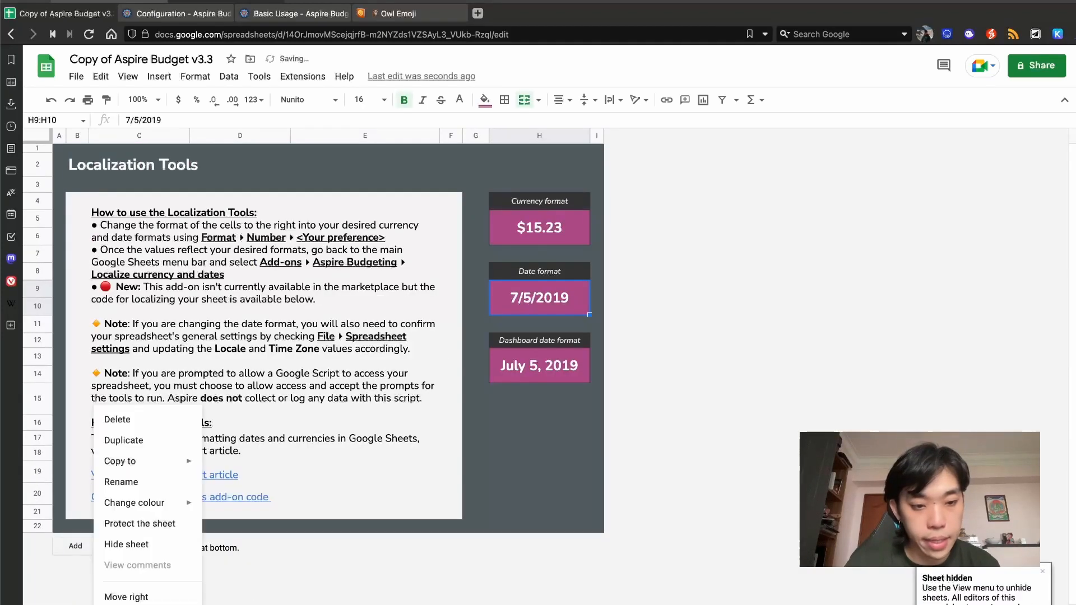
click(179, 545)
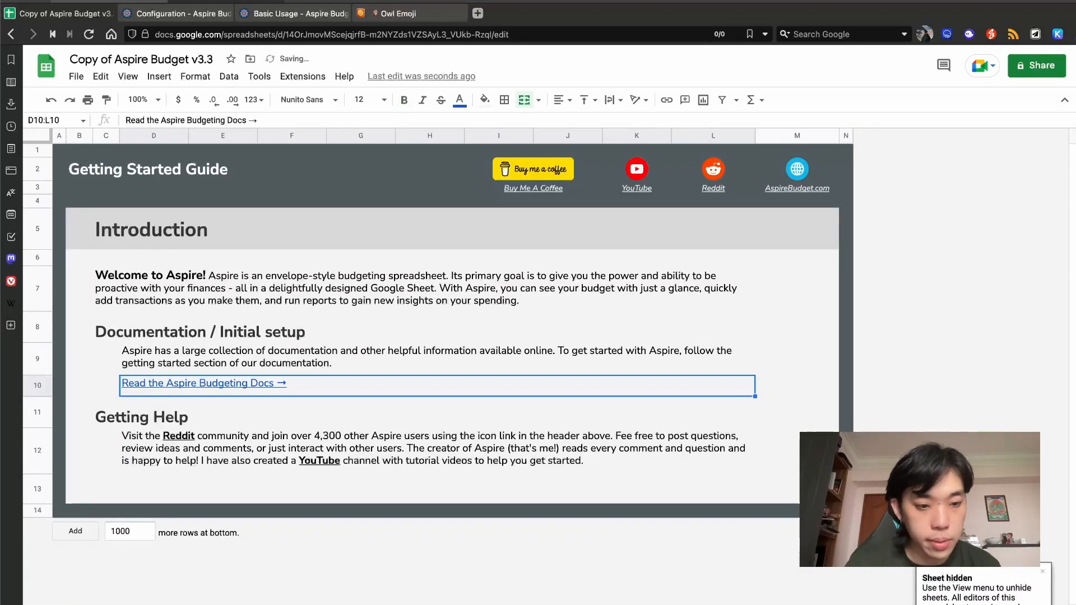
right_click(154, 603)
click(126, 545)
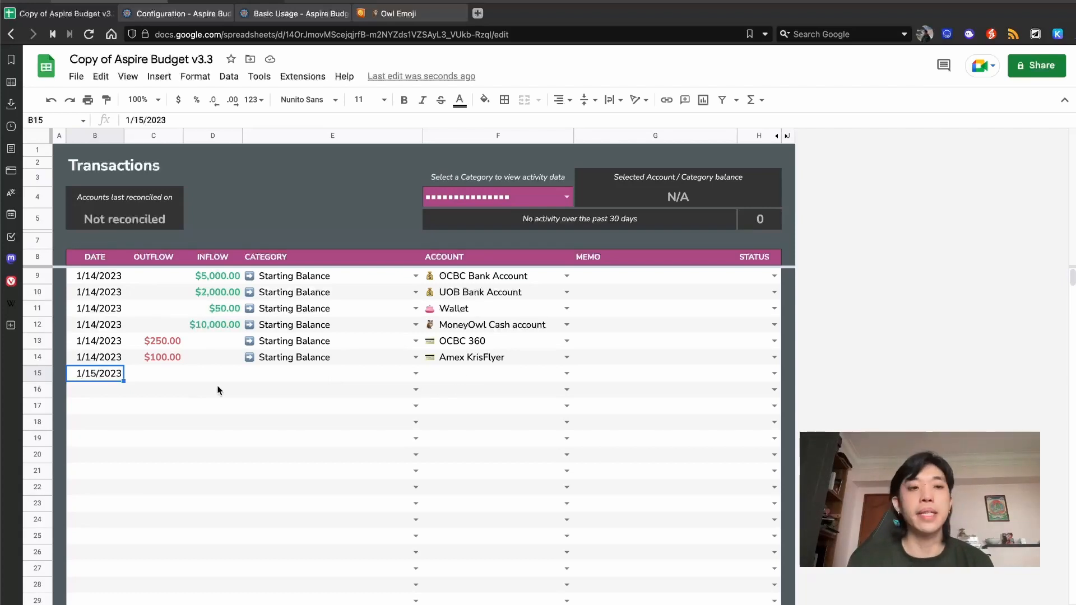
Enter an outflow of 5 for the 1/15/2023 transaction in row 15 and assign it to the Food category.
click(151, 376)
text(5)
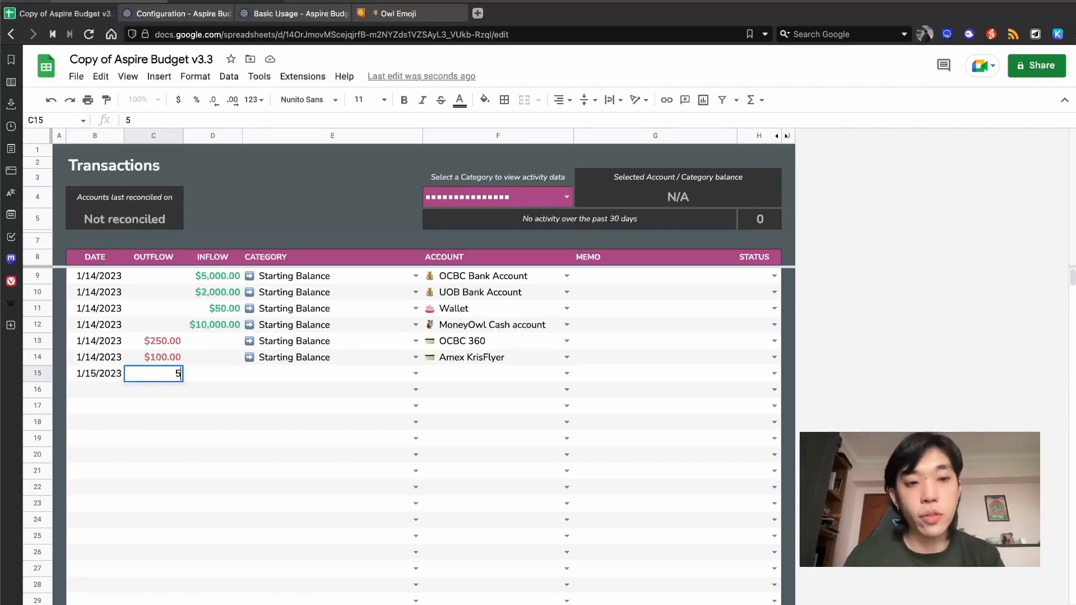
key(Tab)
key(Tab)
text(food)
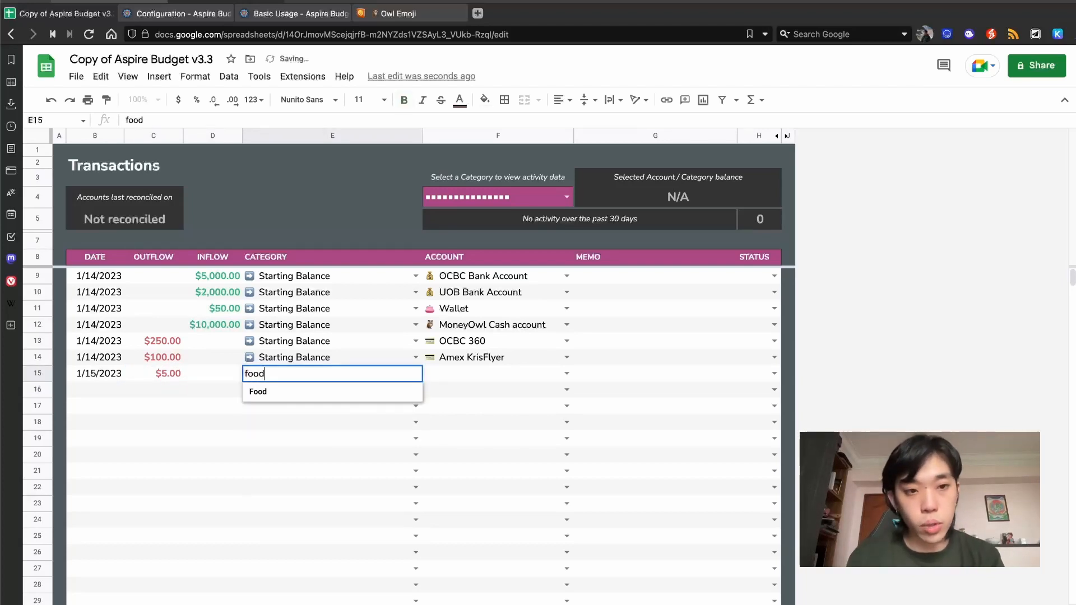
key(Tab)
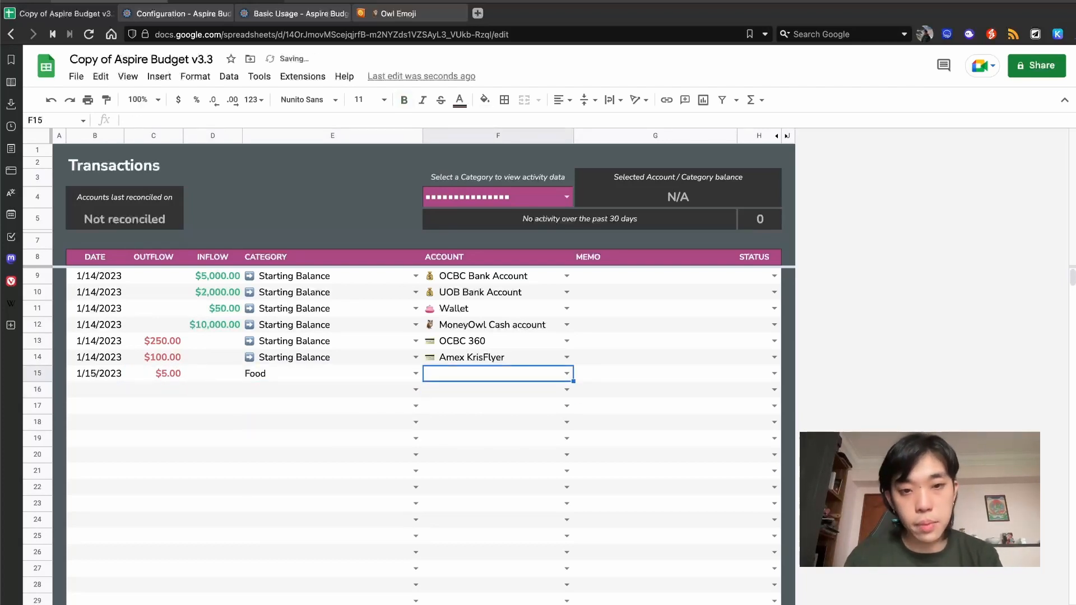
Assign the Wallet account to the Food transaction in row 15 and mark its status with the green check mark.
text(cash)
key(BackSpace)
key(BackSpace)
key(BackSpace)
key(BackSpace)
text(was)
key(BackSpace)
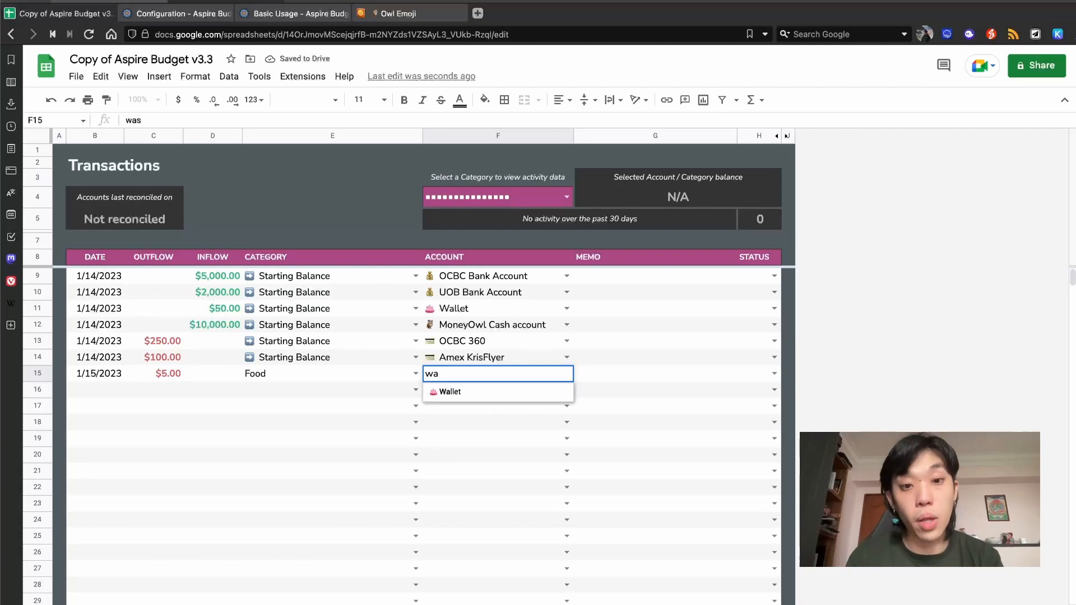
text(ll)
key(Return)
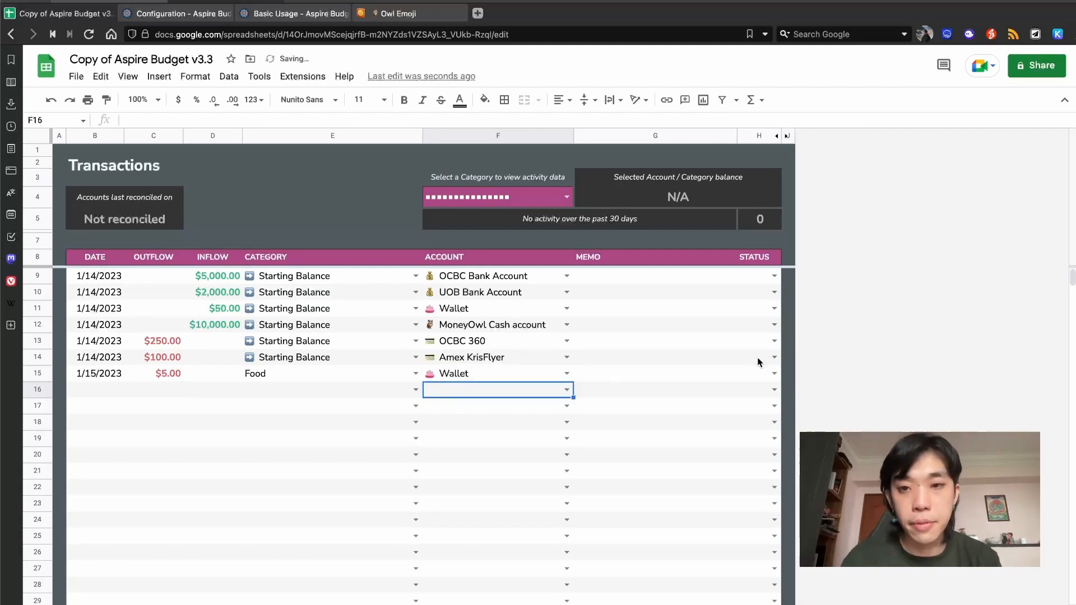
click(773, 373)
click(769, 396)
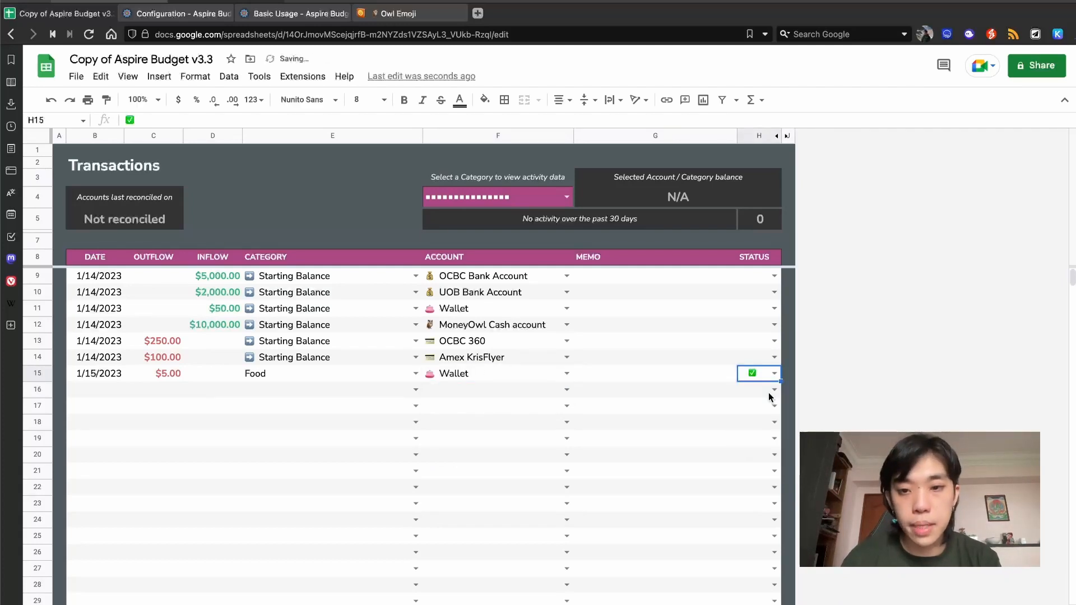
click(684, 372)
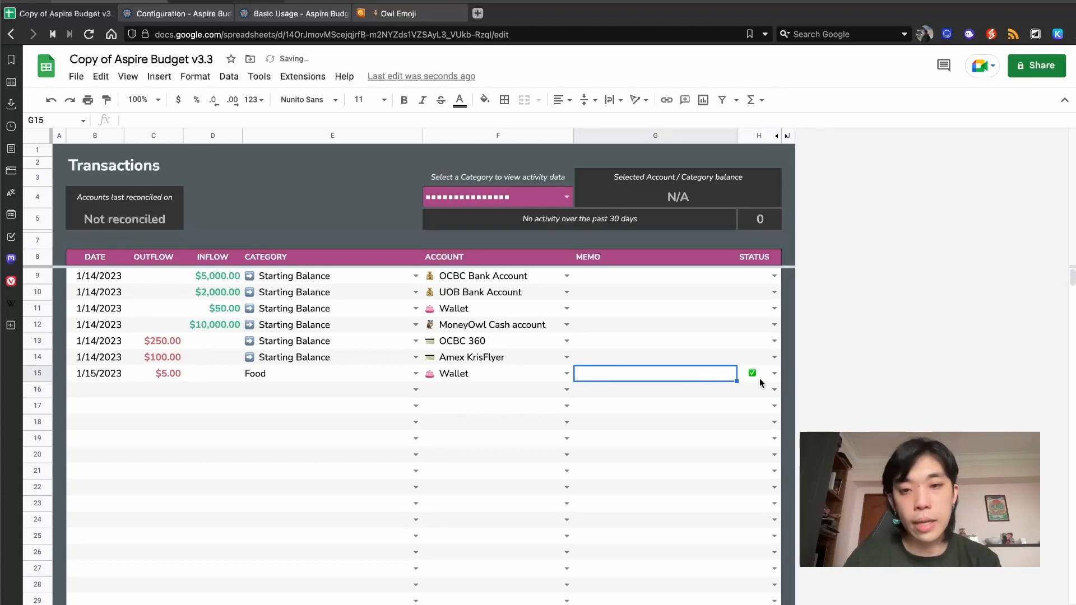
Review the transaction status options, check Food's available balance on the dashboard, and return to the Transactions sheet.
click(773, 389)
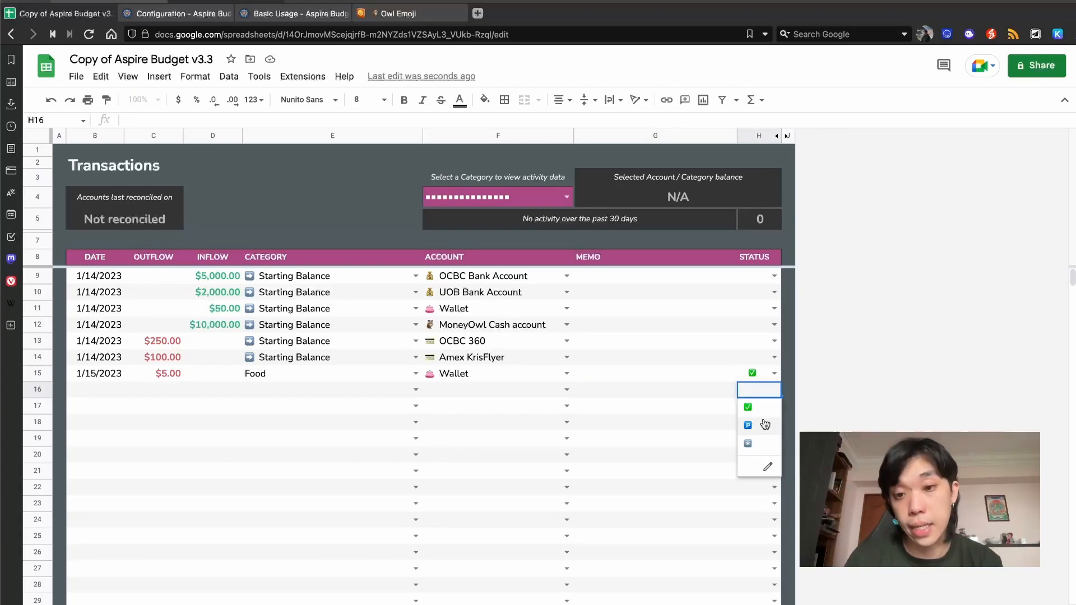
click(636, 359)
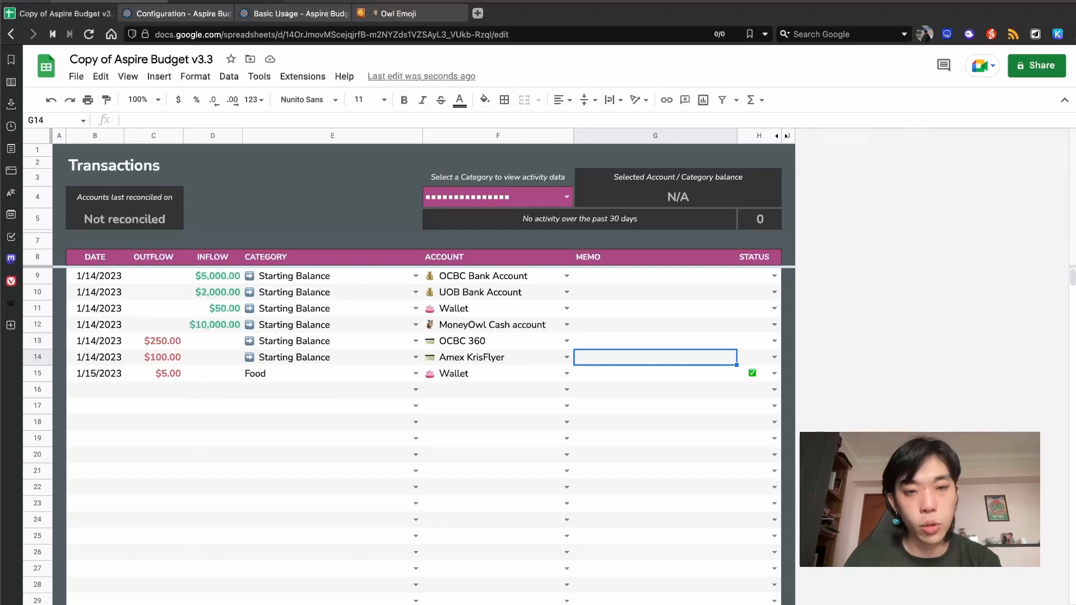
click(129, 604)
click(512, 257)
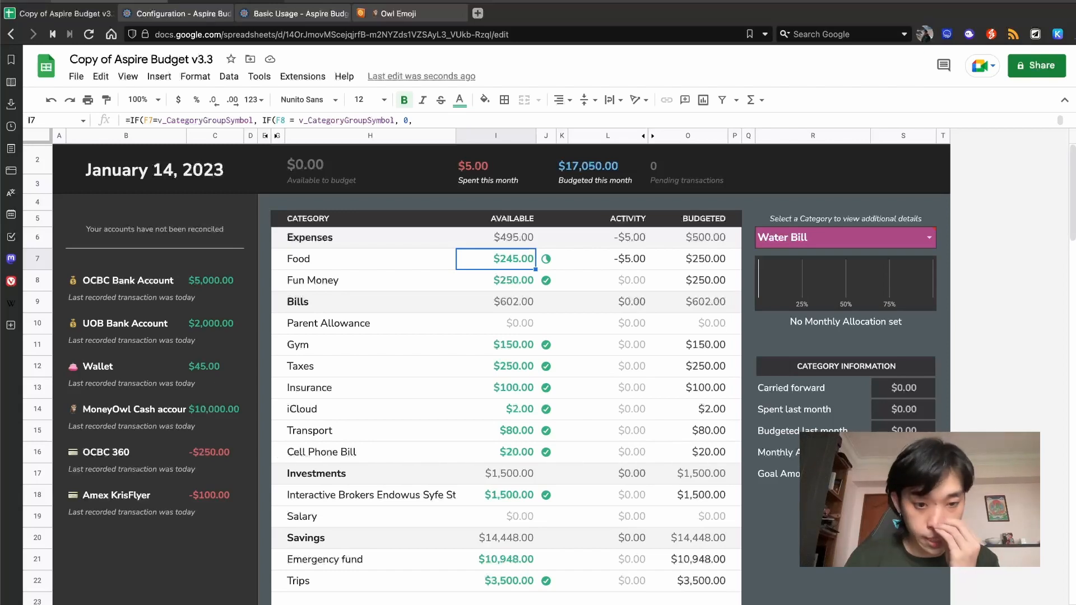
click(168, 604)
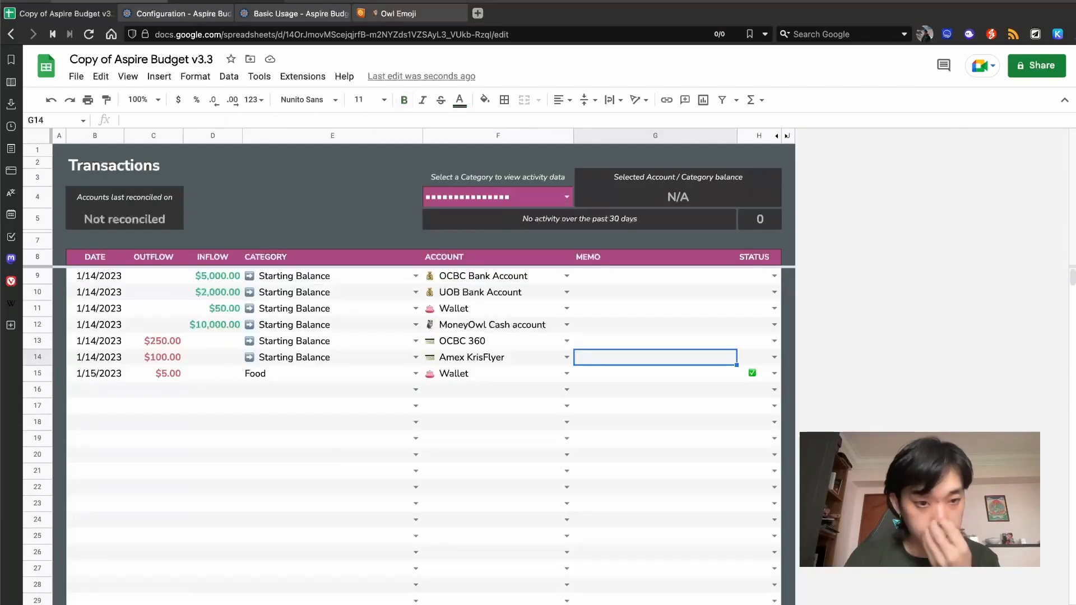
Start a new transaction in row 16 dated 1/15/2023 with an outflow of 100.
click(86, 379)
click(88, 389)
text(1/15)
key(Return)
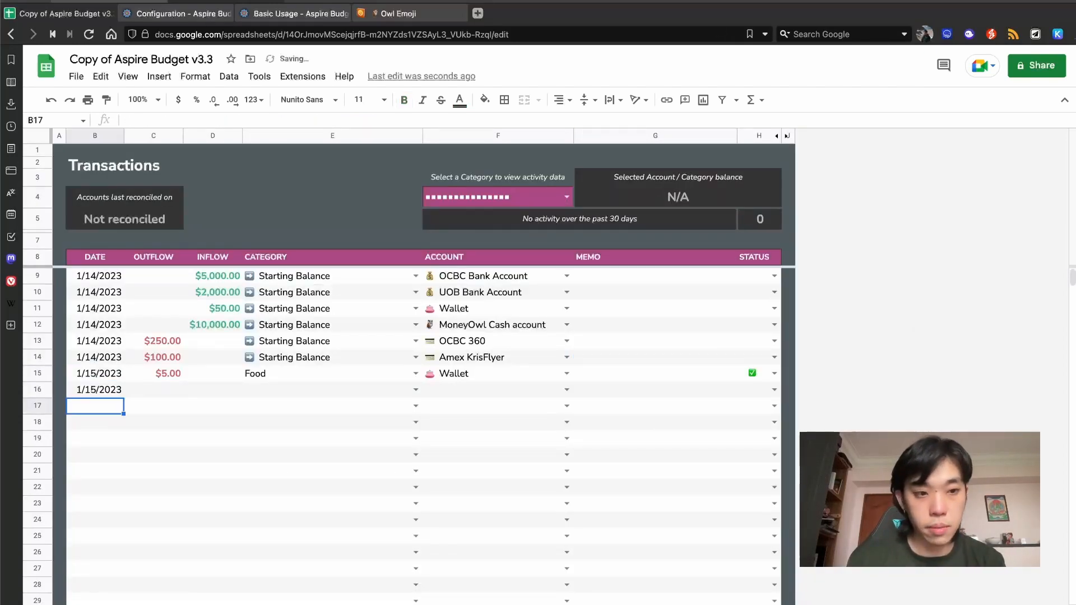
key(Up)
key(Right)
text(100)
key(Tab)
Assign the 100 outflow in row 16 to the Fun Money category.
key(Tab)
text(s)
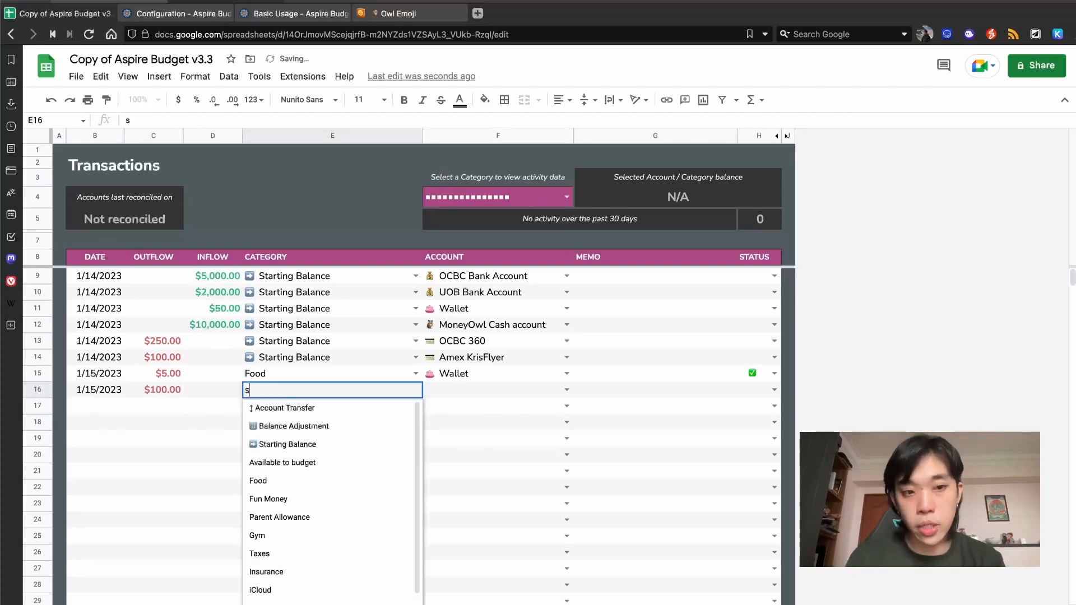
key(BackSpace)
text(f)
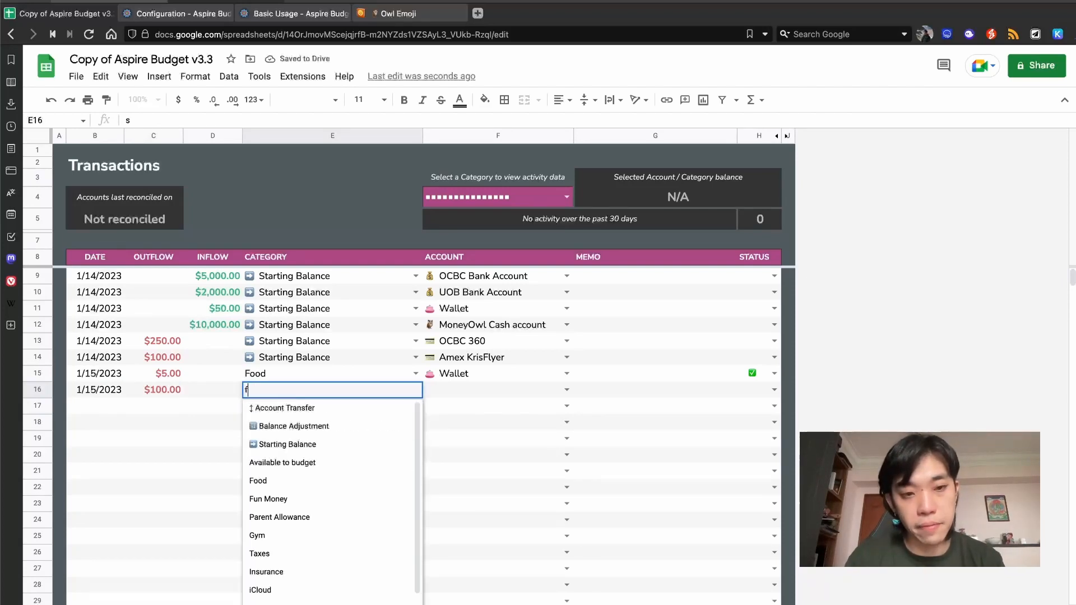
text(un)
key(Down)
key(Return)
Set the account of the Fun Money transaction in row 16 to Amex KrisFlyer.
key(Right)
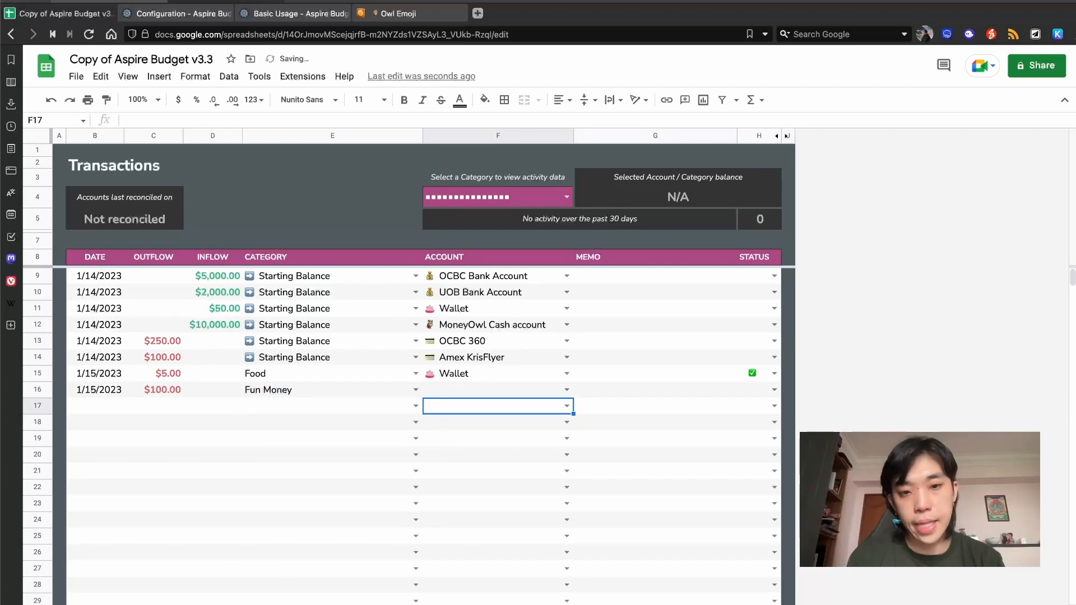
key(Up)
text(amex)
key(Down)
key(Return)
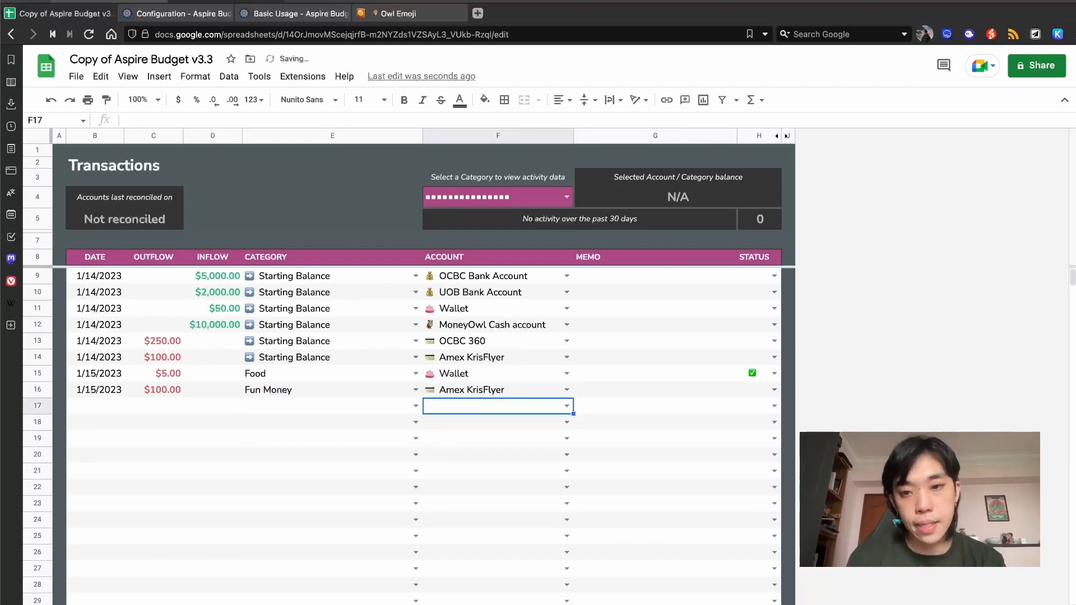
Add the memo "Shopee shopping :)" to the Fun Money transaction and mark its status with the green check mark.
key(Right)
key(Up)
text(Shopee)
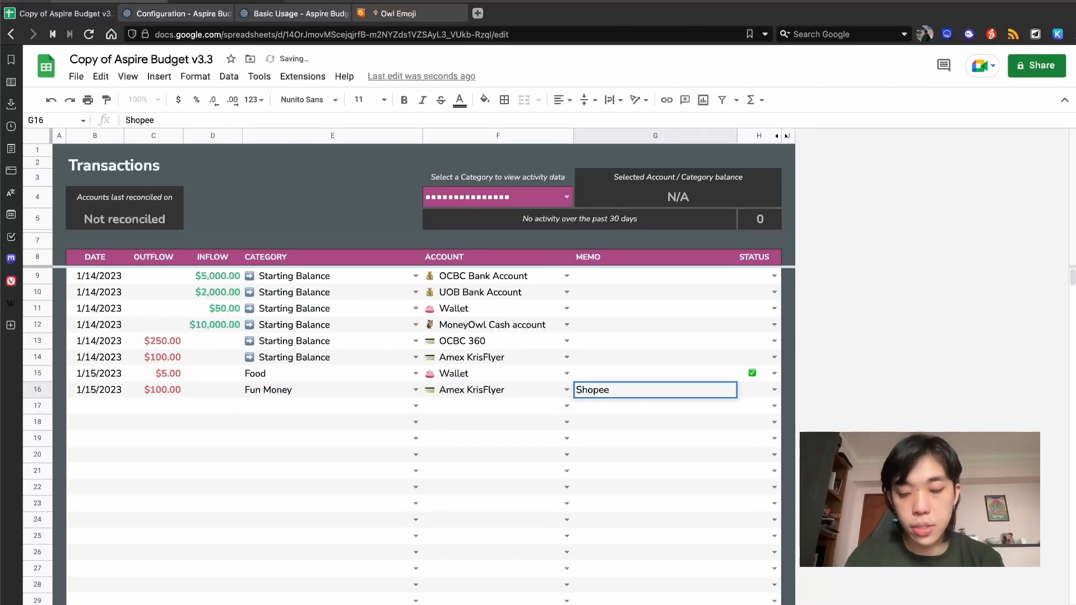
text( shopping :))
key(Return)
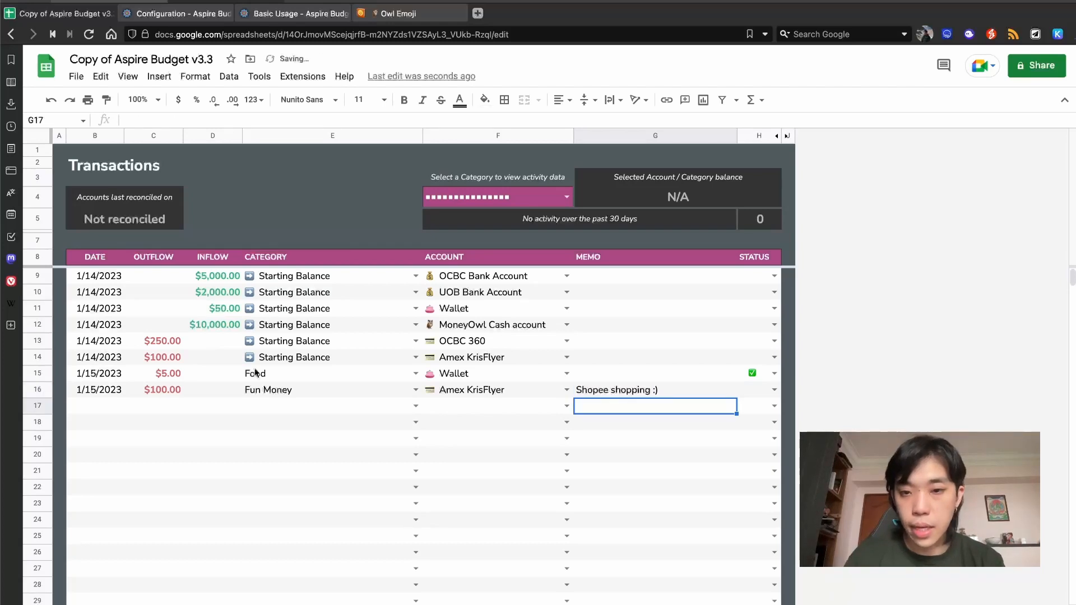
click(776, 391)
click(763, 410)
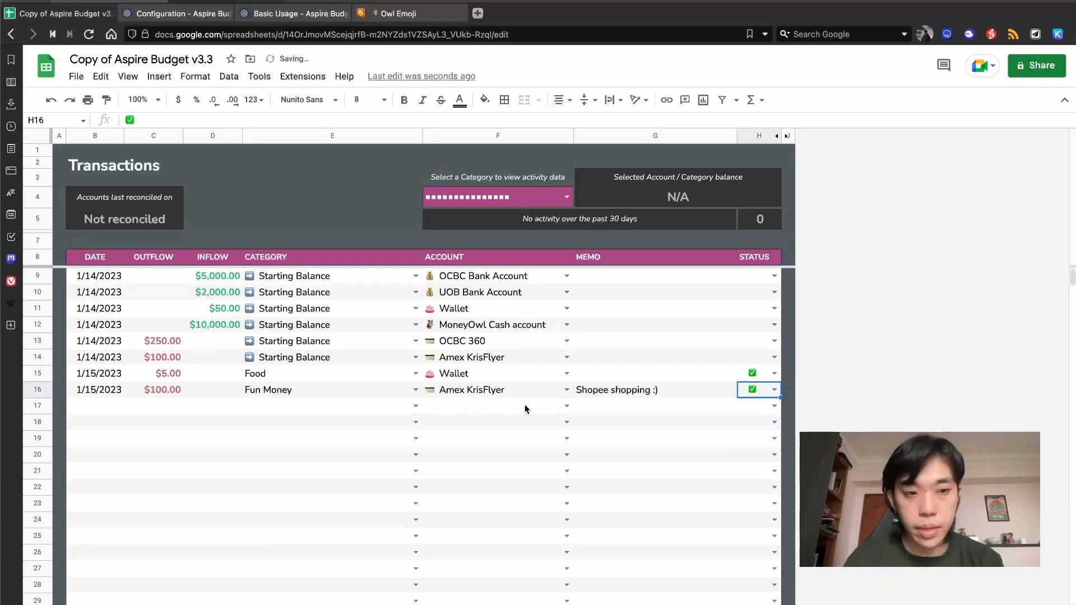
Check Fun Money's available balance and activity on the dashboard.
click(151, 604)
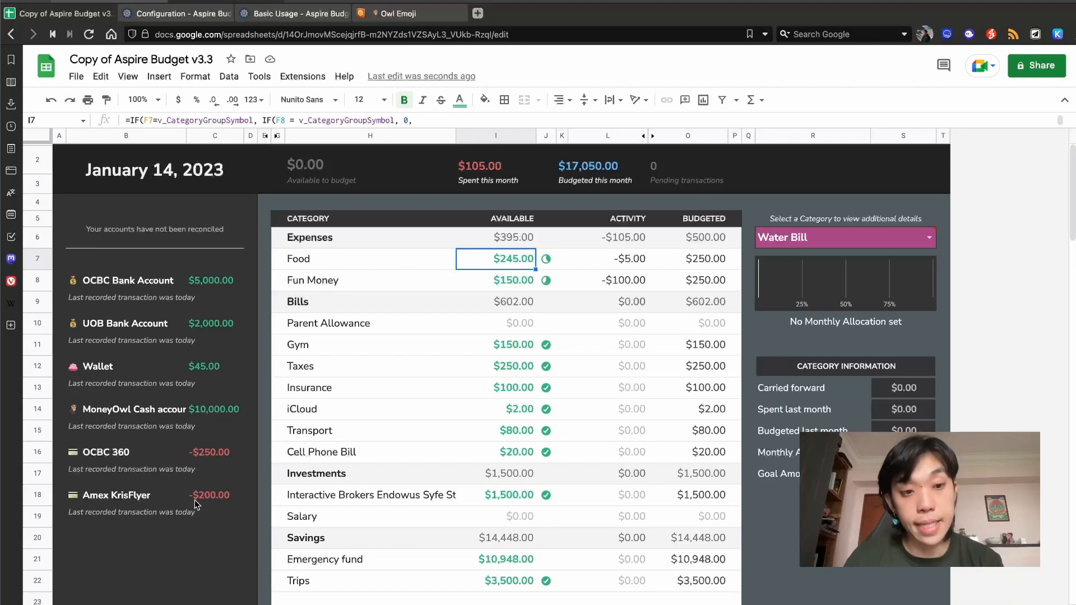
click(513, 285)
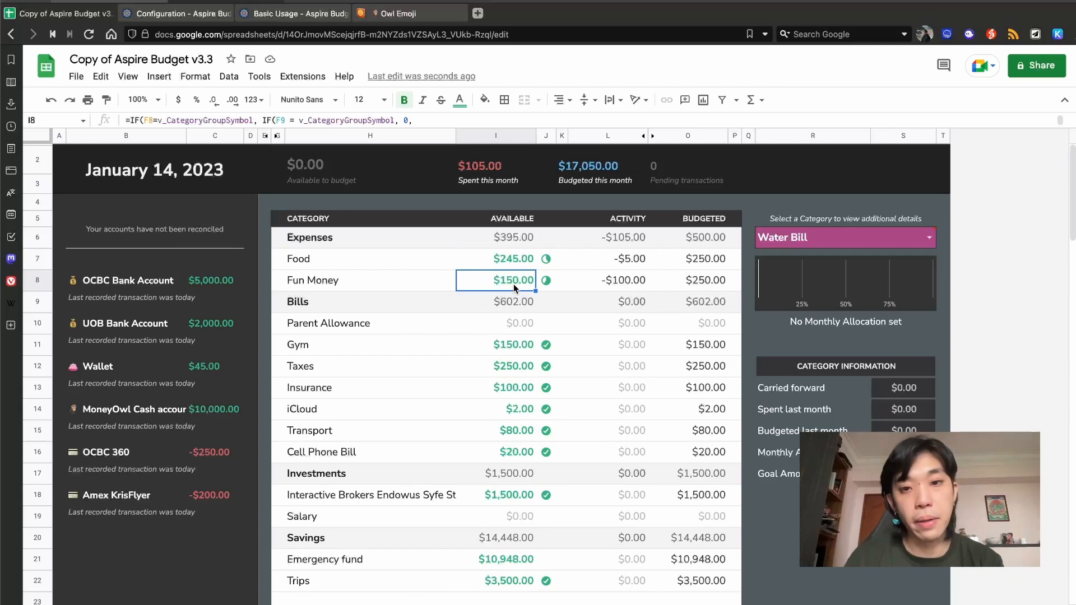
click(620, 283)
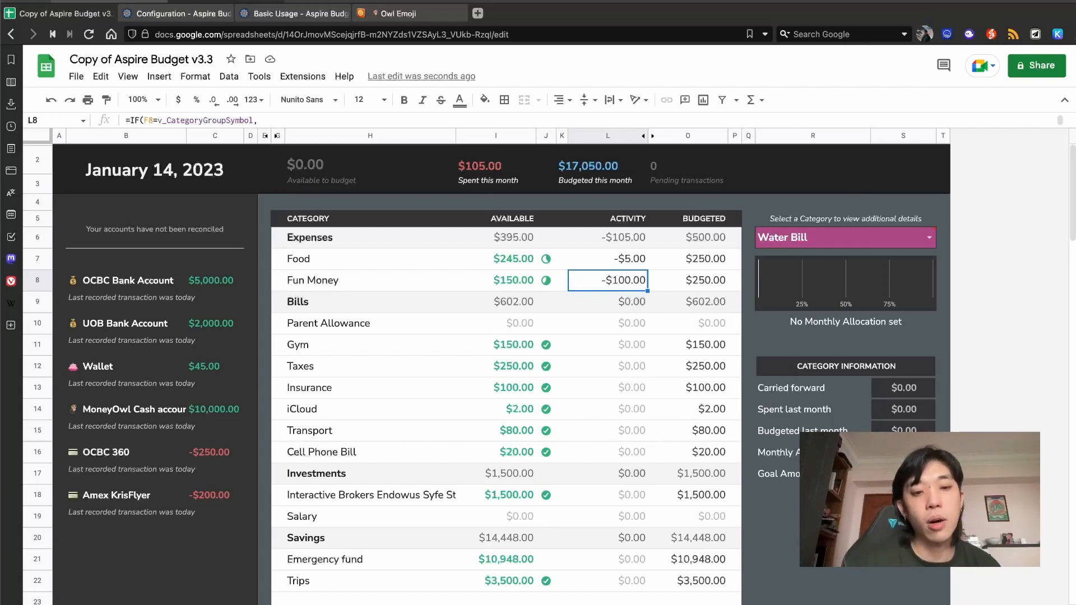
Go to the Balances sheet and select the Amex KrisFlyer account for its balance data.
key(alt+Down)
key(alt+Down)
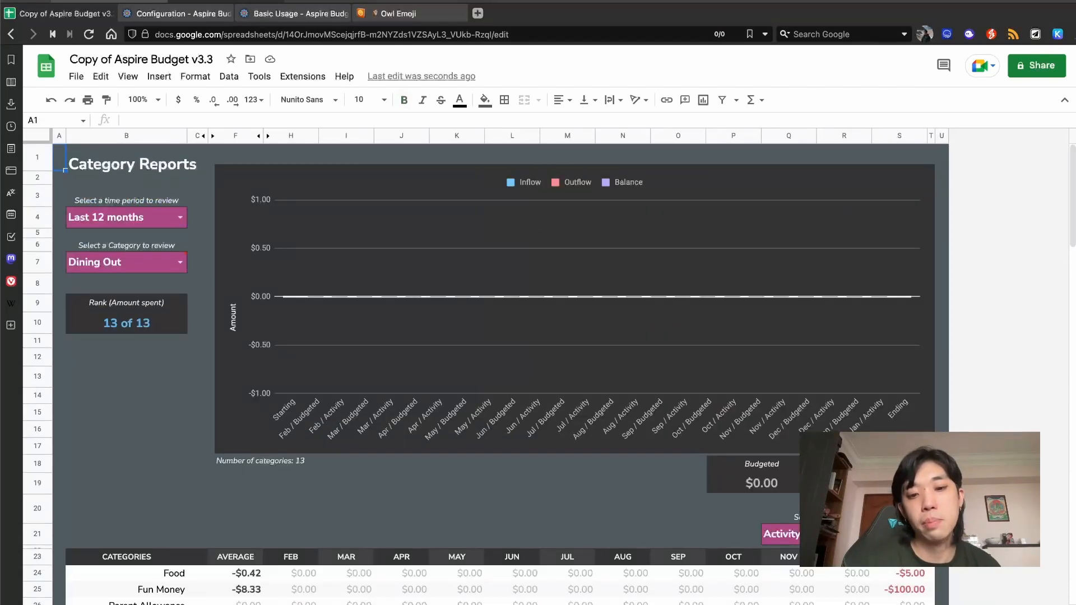
key(alt+Down)
key(alt+Down)
key(alt+Down)
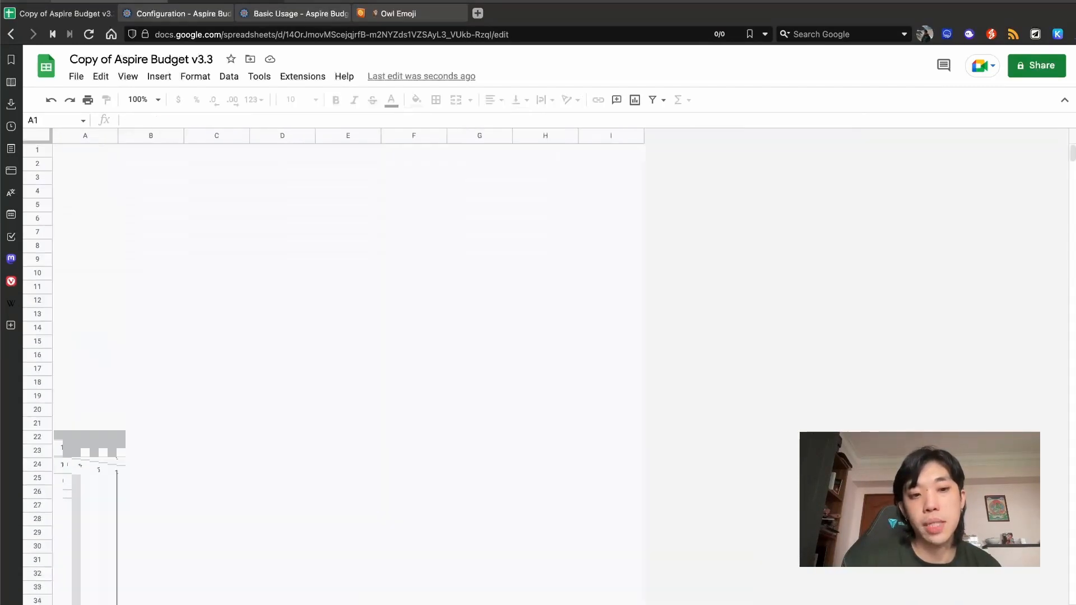
click(244, 200)
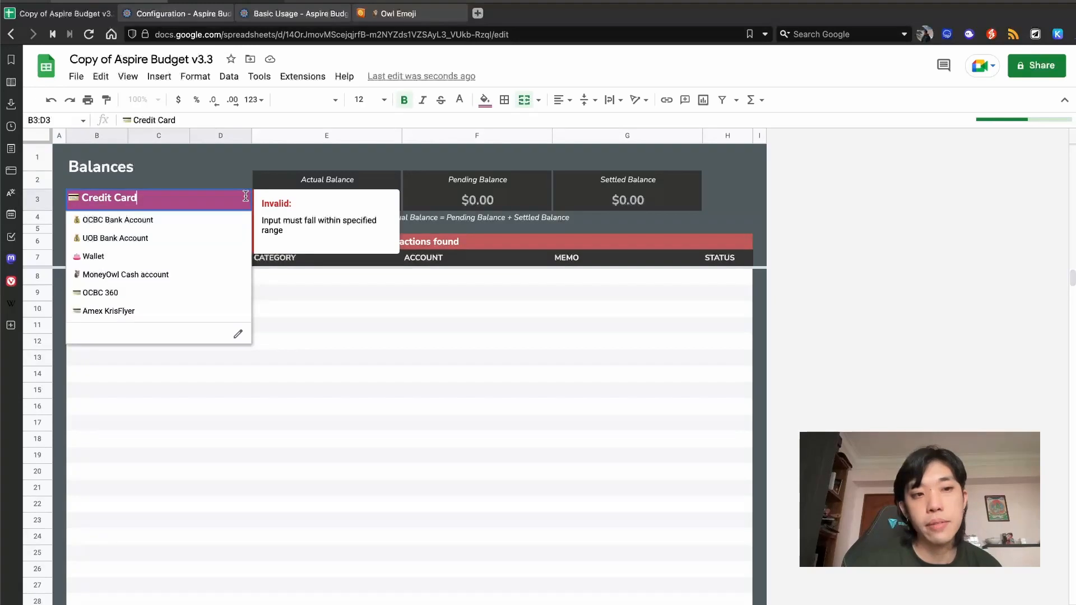
click(212, 312)
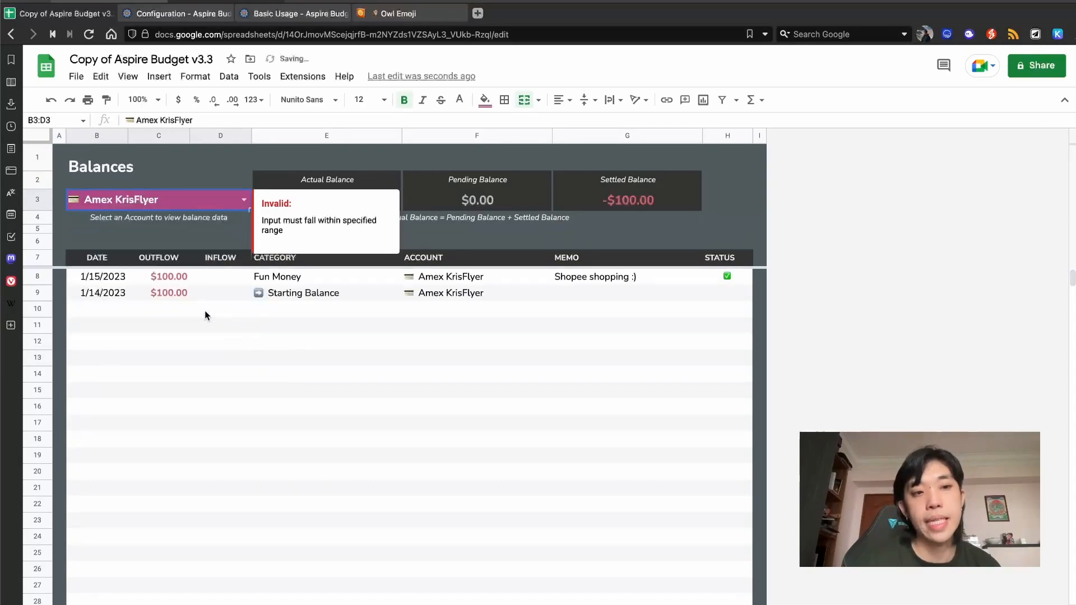
Examine the dates and outflows of the Amex KrisFlyer transactions on the Balances sheet.
click(109, 279)
click(173, 329)
click(171, 281)
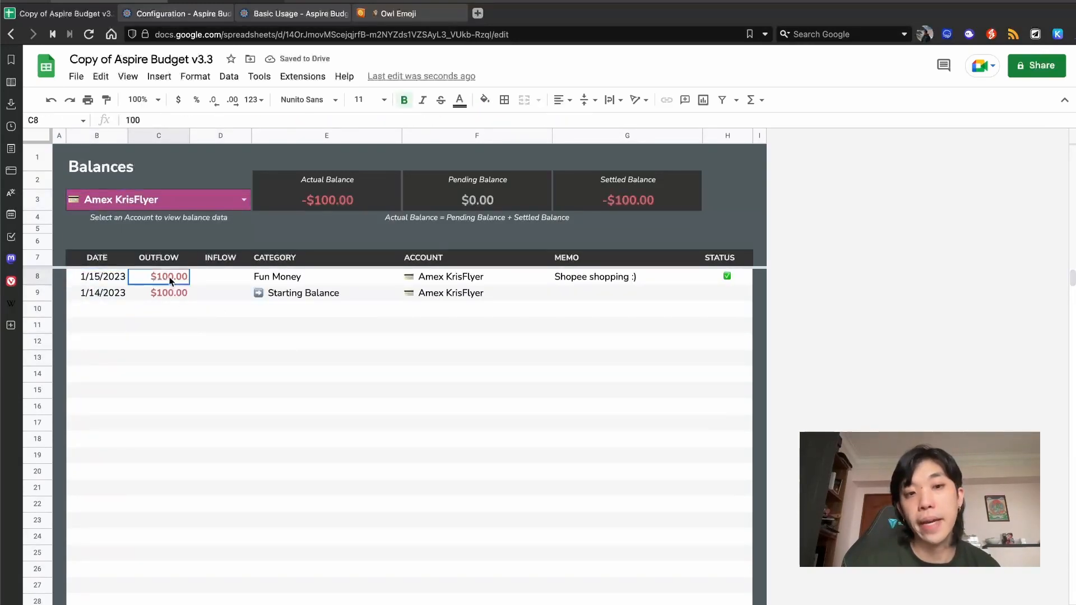
drag(172, 281, 169, 470)
click(254, 477)
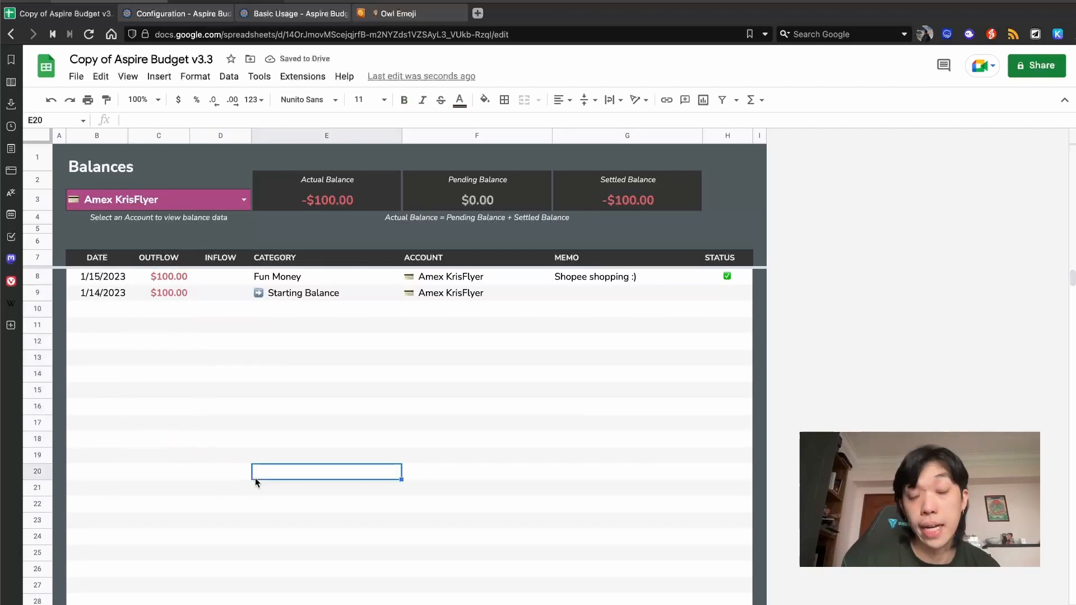